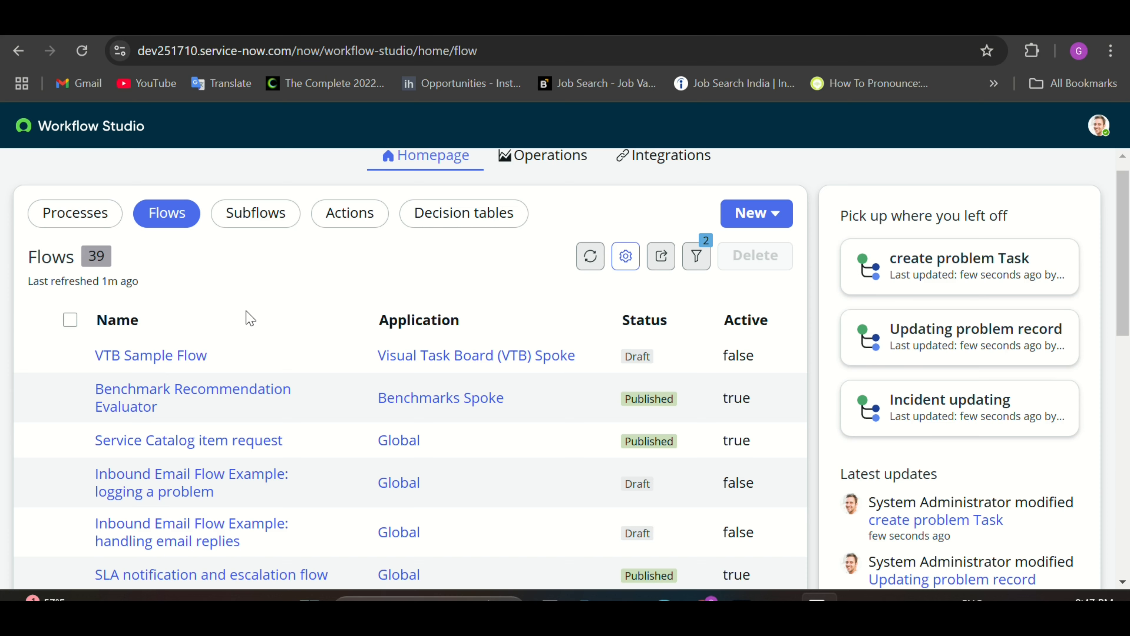
Step: Create a new flow named 'Demo flow', keeping the Global application
{"action": "left_click", "coordinate": [765, 247]}
{"action": "left_click", "coordinate": [774, 305]}
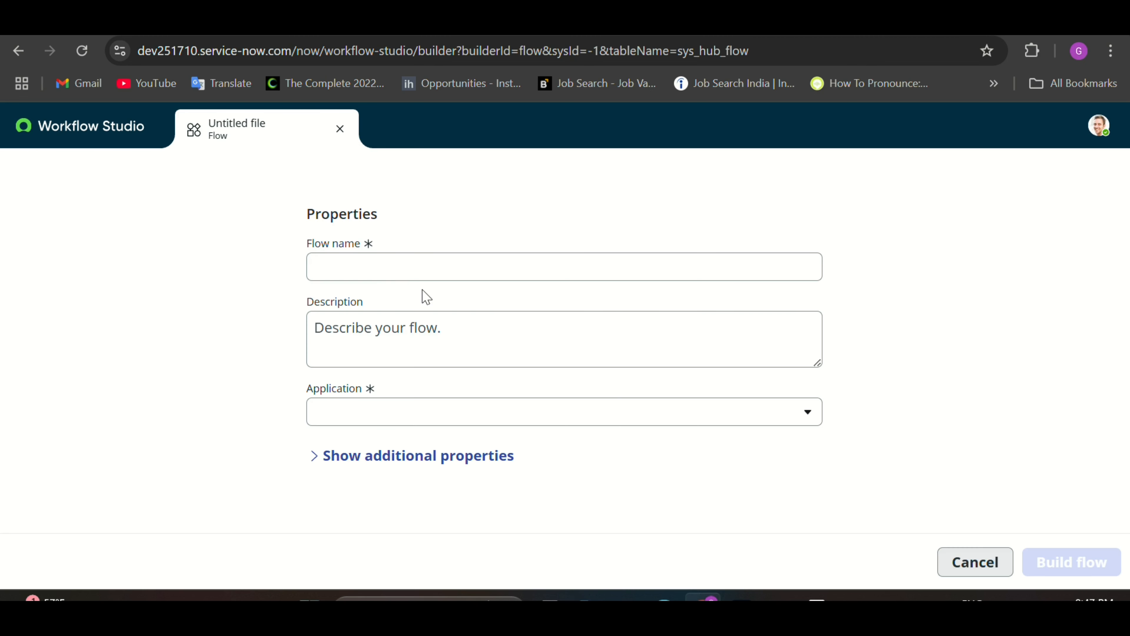
{"action": "left_click", "coordinate": [384, 263]}
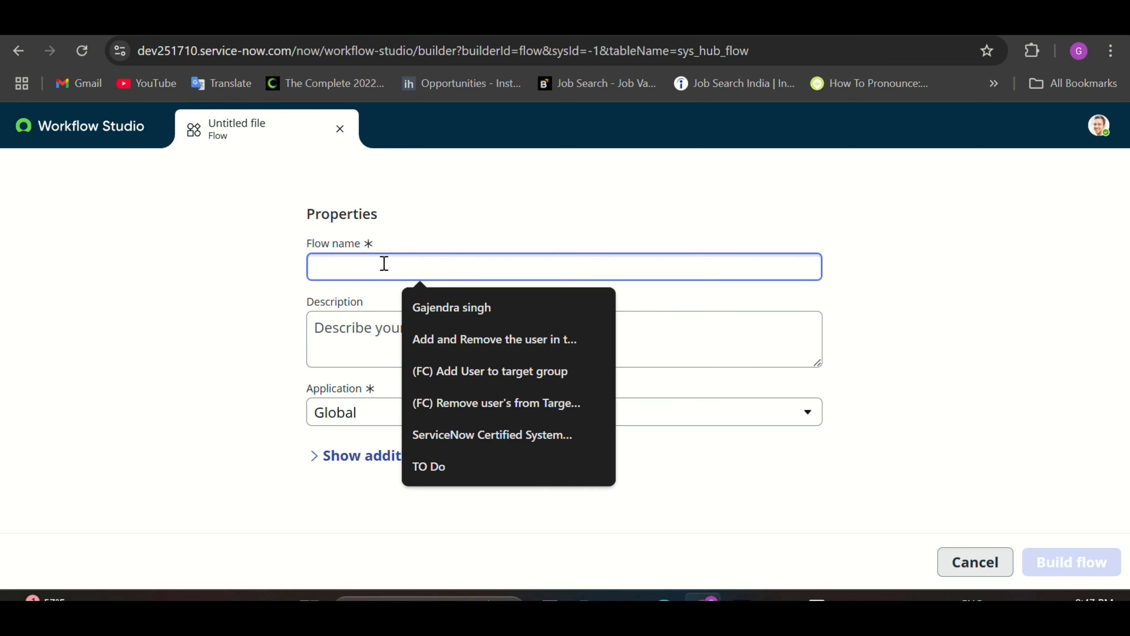
{"action": "key", "text": "Caps_Lock"}
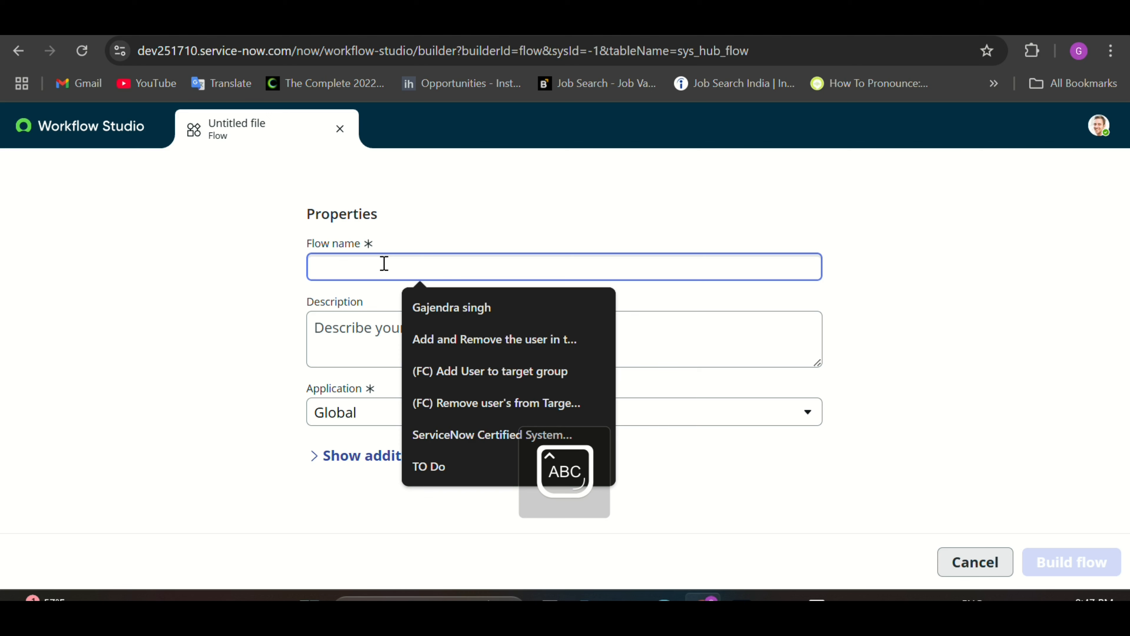
{"action": "type", "text": "D"}
{"action": "key", "text": "Caps_Lock"}
{"action": "type", "text": "emo flow"}
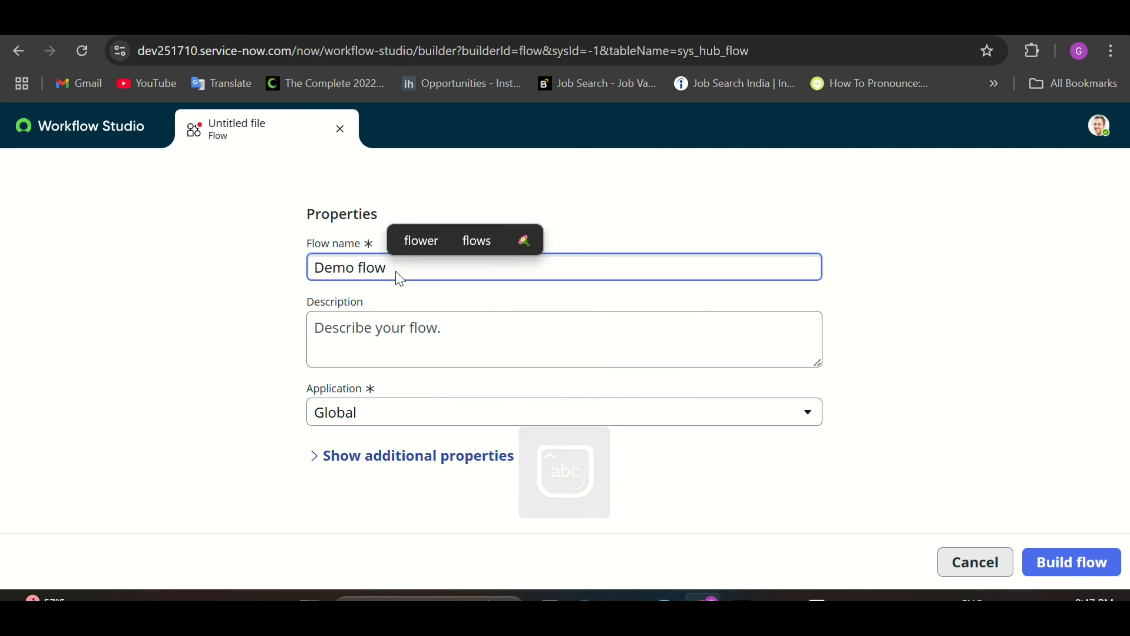
Step: Build the Demo flow as an inactive draft and browse its Select a Trigger choices
{"action": "left_click", "coordinate": [1033, 567]}
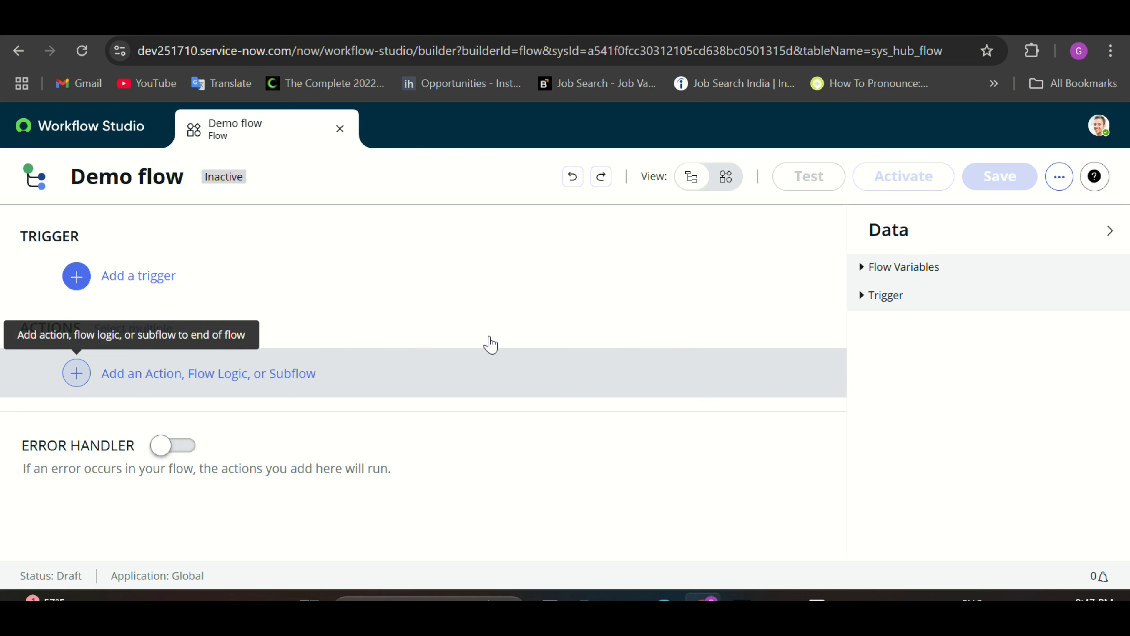
{"action": "left_click", "coordinate": [159, 285]}
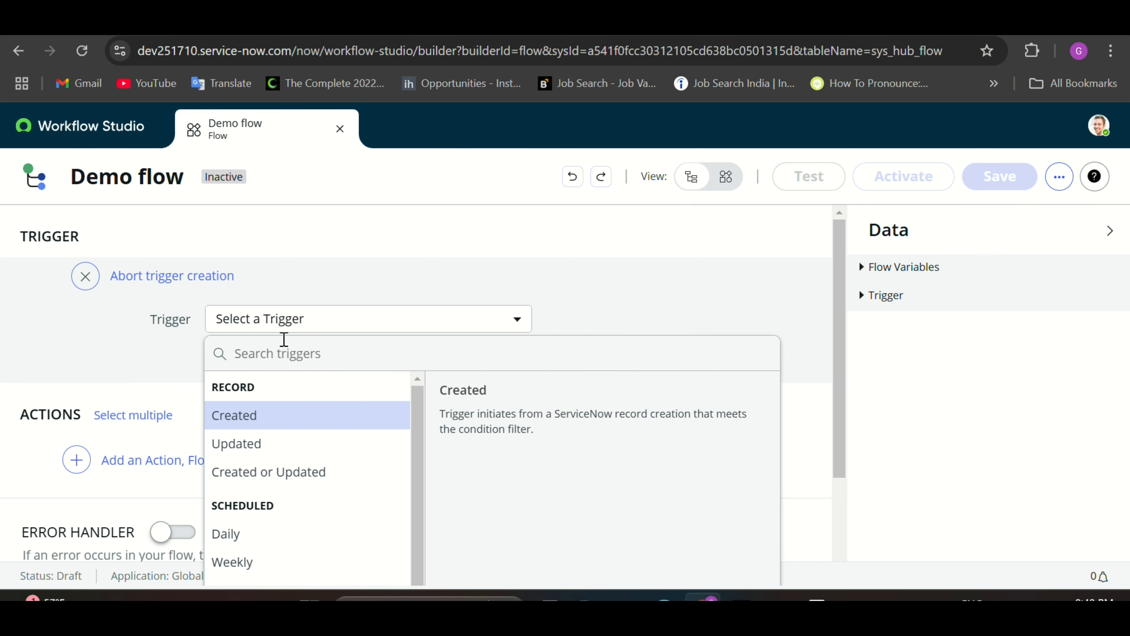
{"action": "scroll", "coordinate": [283, 340], "scroll_direction": "down", "scroll_amount": 3}
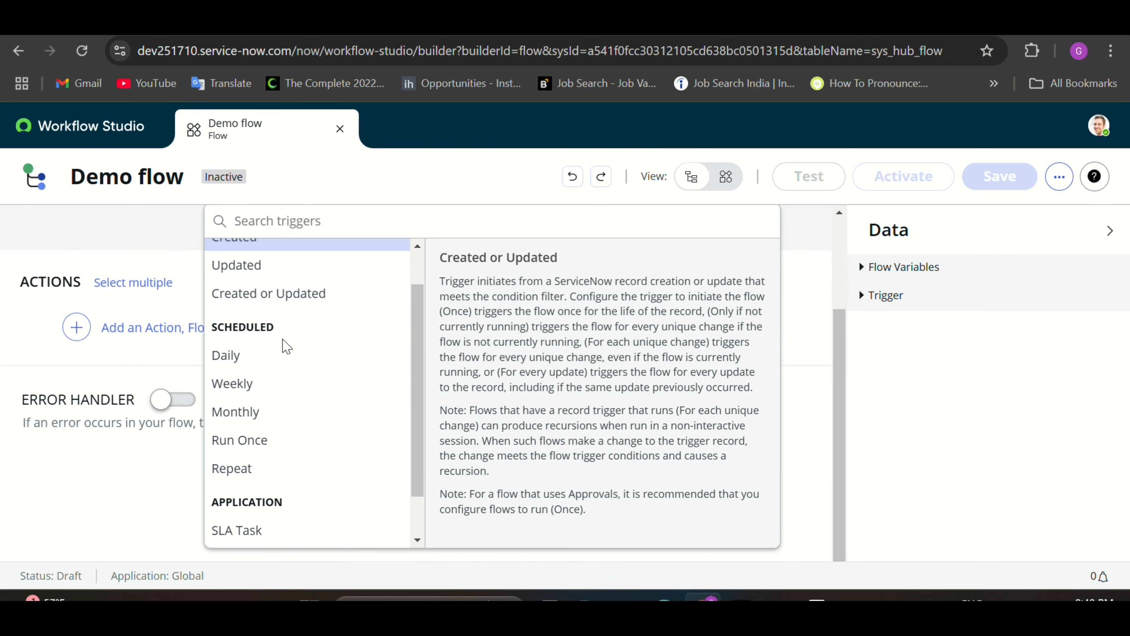
{"action": "scroll", "coordinate": [283, 344], "scroll_direction": "down", "scroll_amount": 1}
{"action": "scroll", "coordinate": [287, 347], "scroll_direction": "up", "scroll_amount": 2}
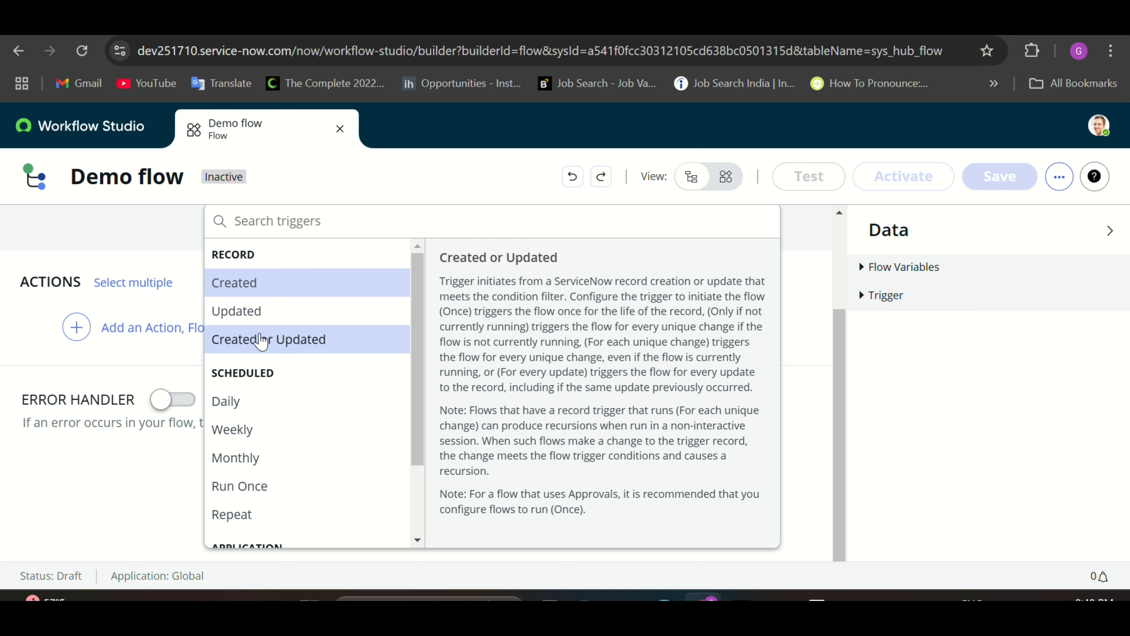
Step: Use the record Created trigger on the Incident [incident] table with no filter conditions
{"action": "left_click", "coordinate": [255, 294]}
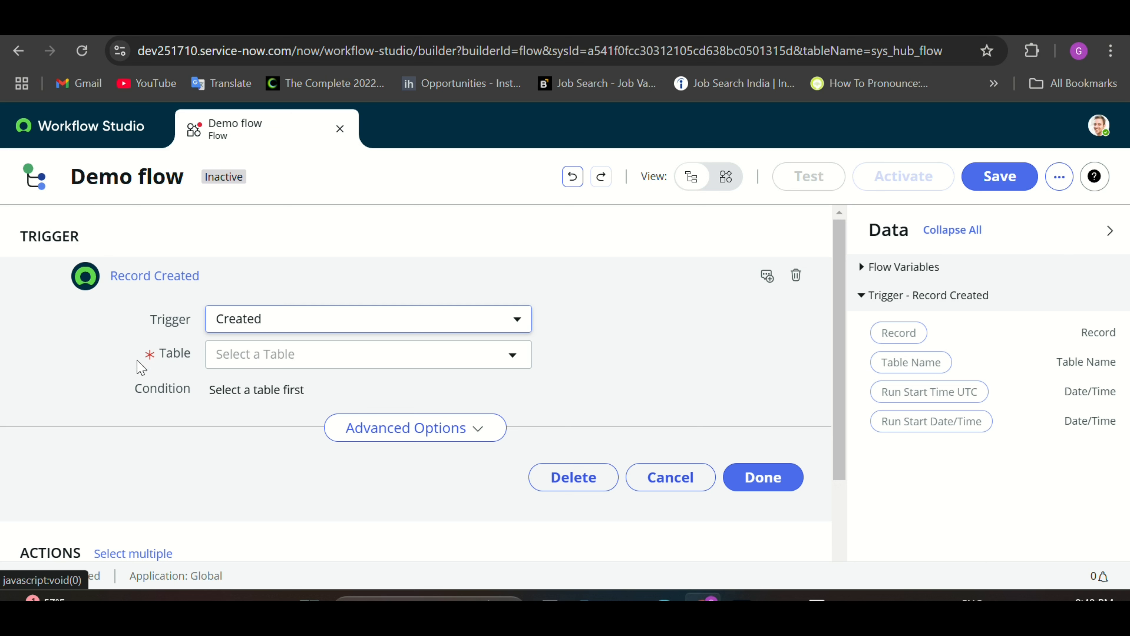
{"action": "scroll", "coordinate": [139, 369], "scroll_direction": "down", "scroll_amount": 1}
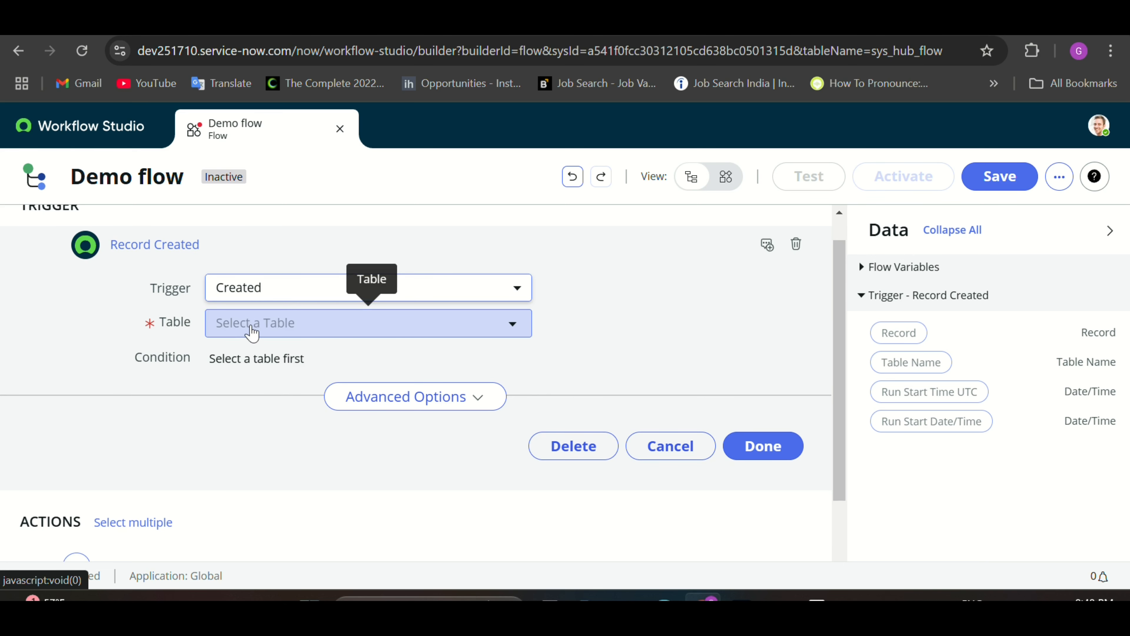
{"action": "left_click", "coordinate": [252, 332]}
{"action": "type", "text": "incident"}
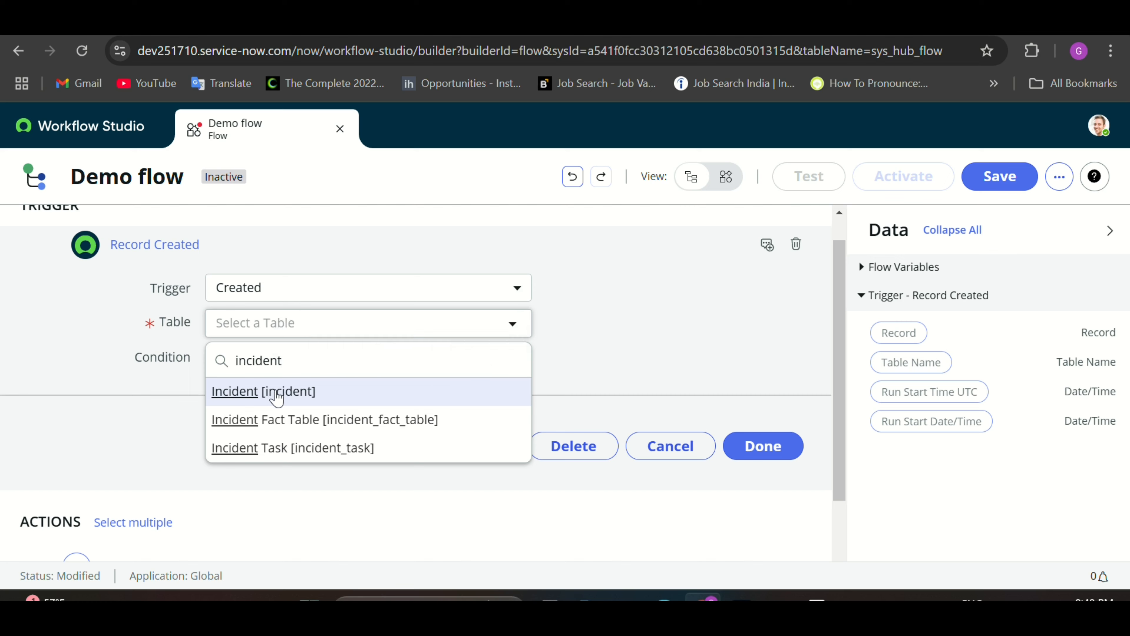
{"action": "left_click", "coordinate": [275, 392]}
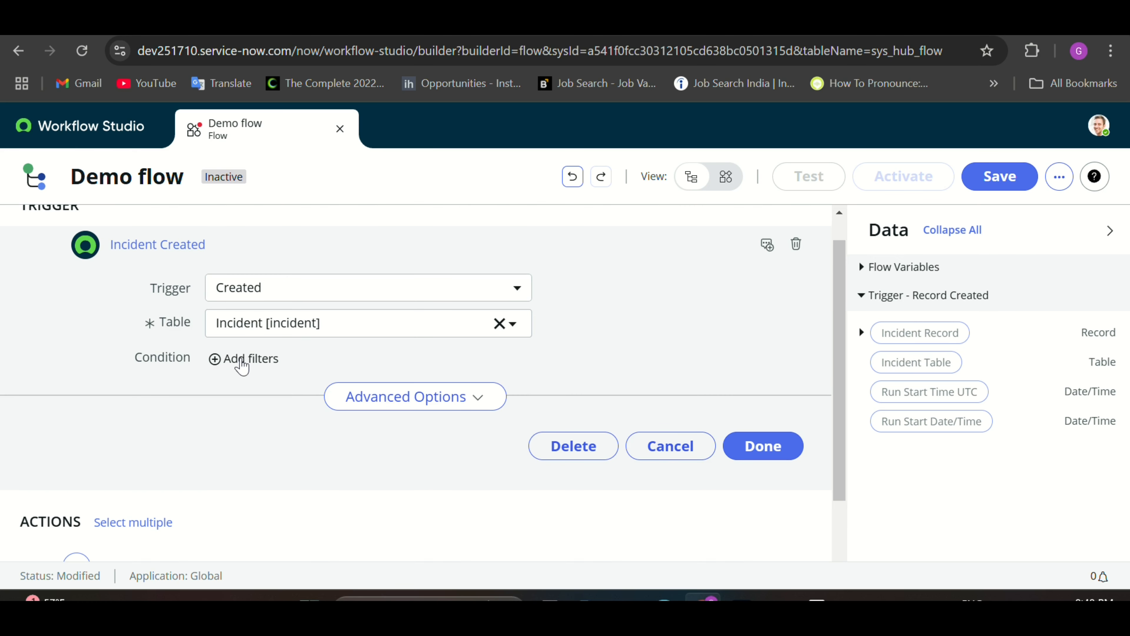
{"action": "left_click", "coordinate": [241, 364]}
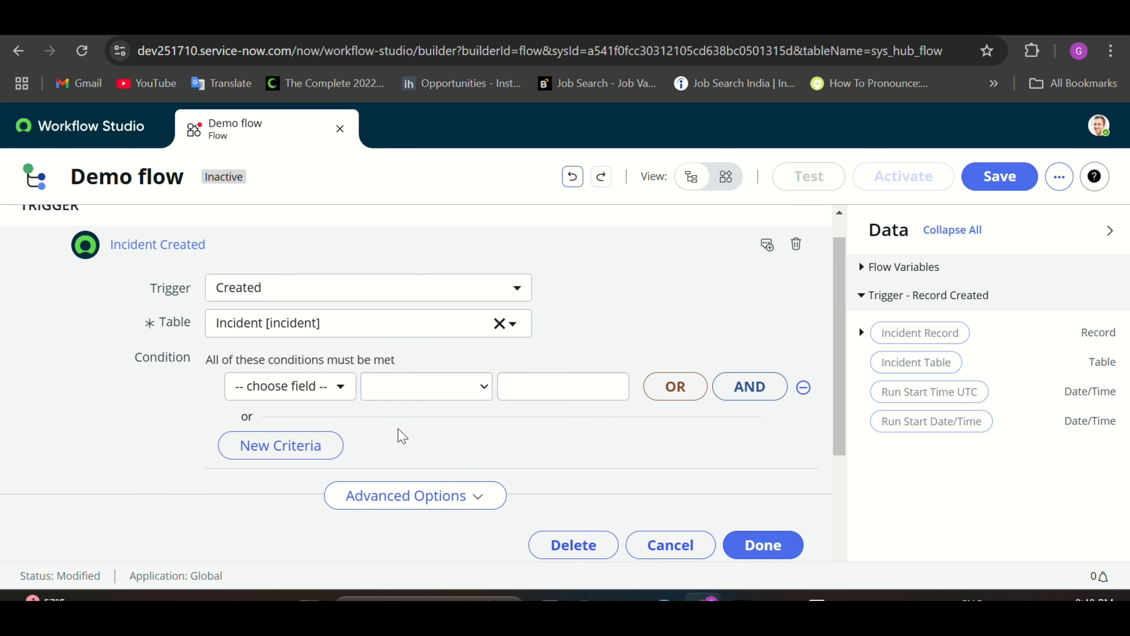
{"action": "scroll", "coordinate": [414, 443], "scroll_direction": "down", "scroll_amount": 1}
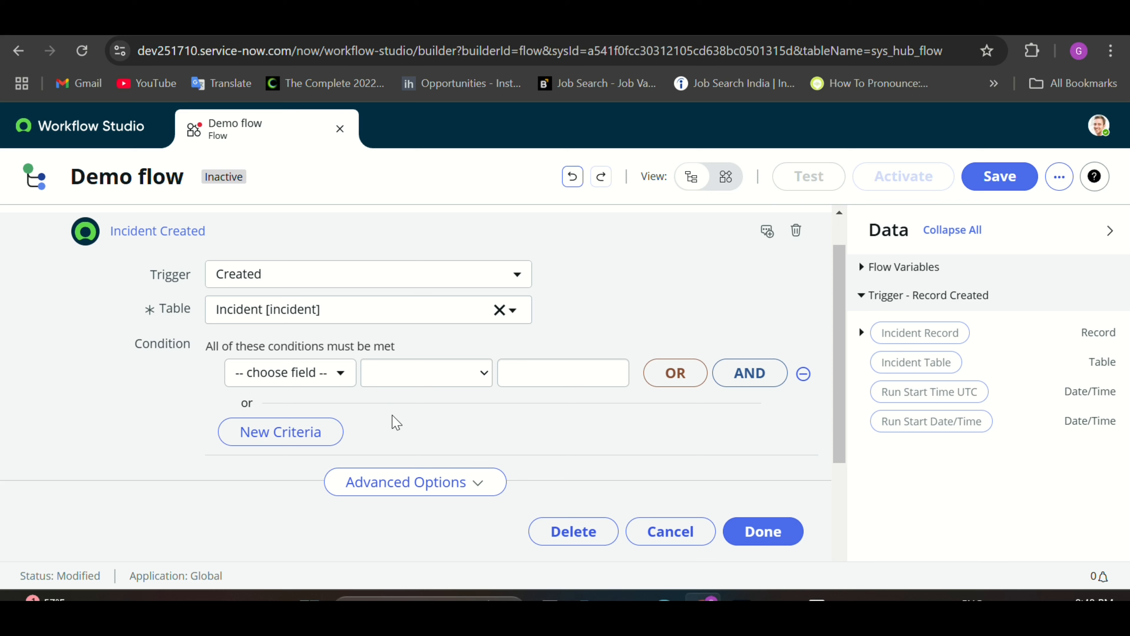
{"action": "scroll", "coordinate": [406, 440], "scroll_direction": "down", "scroll_amount": 3}
{"action": "left_click", "coordinate": [751, 489]}
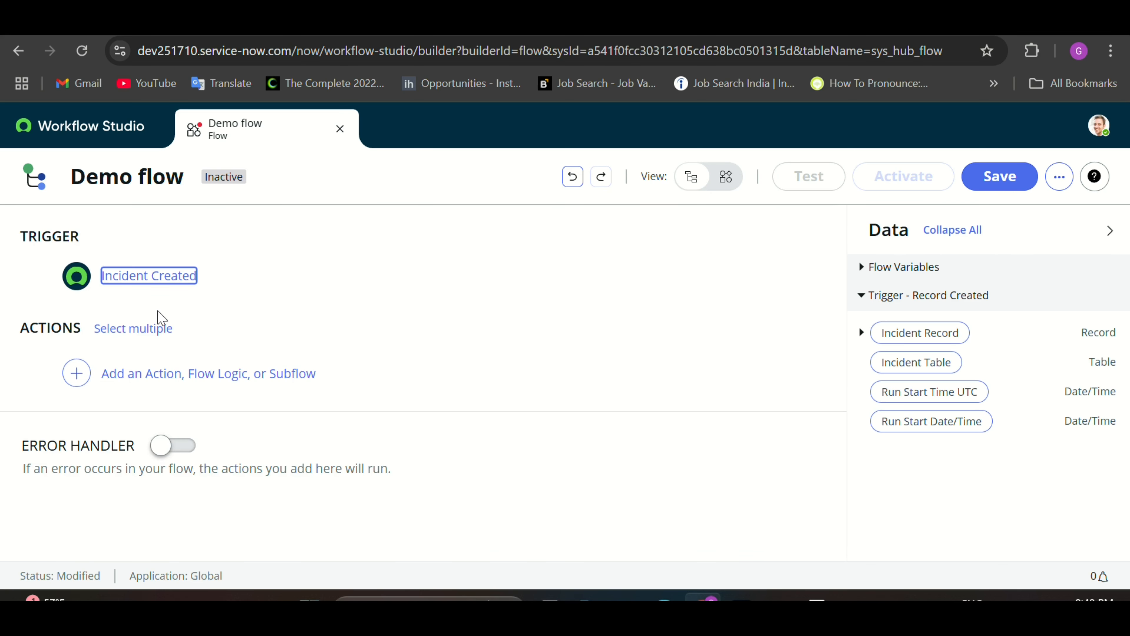
Step: Search the actions for 'update' and add an Update Record action
{"action": "left_click", "coordinate": [139, 378]}
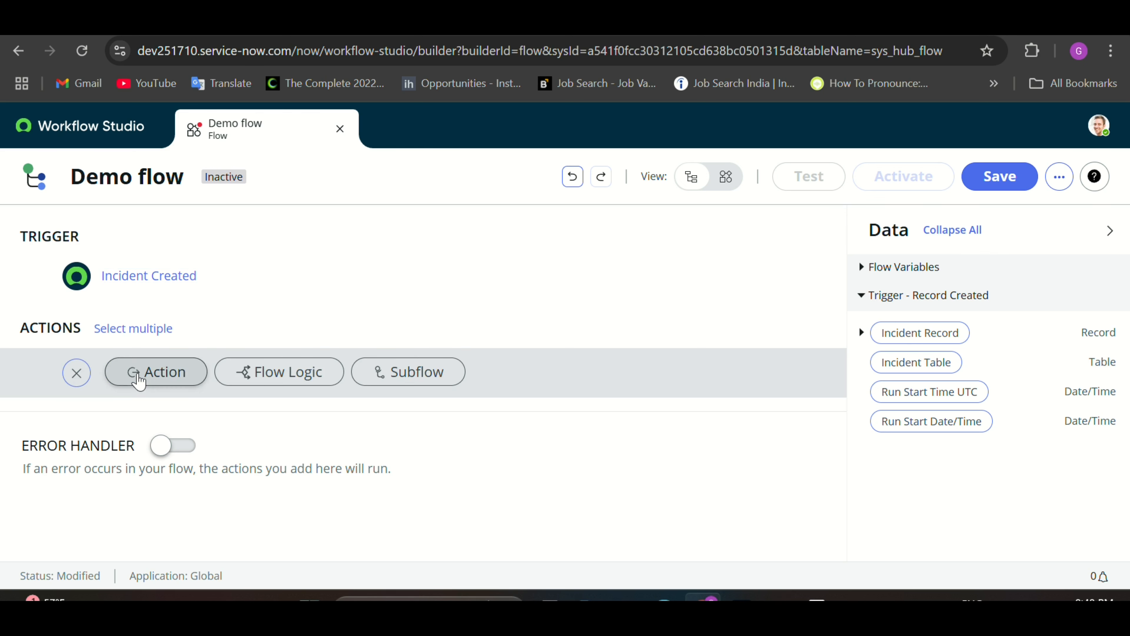
{"action": "left_click", "coordinate": [151, 375]}
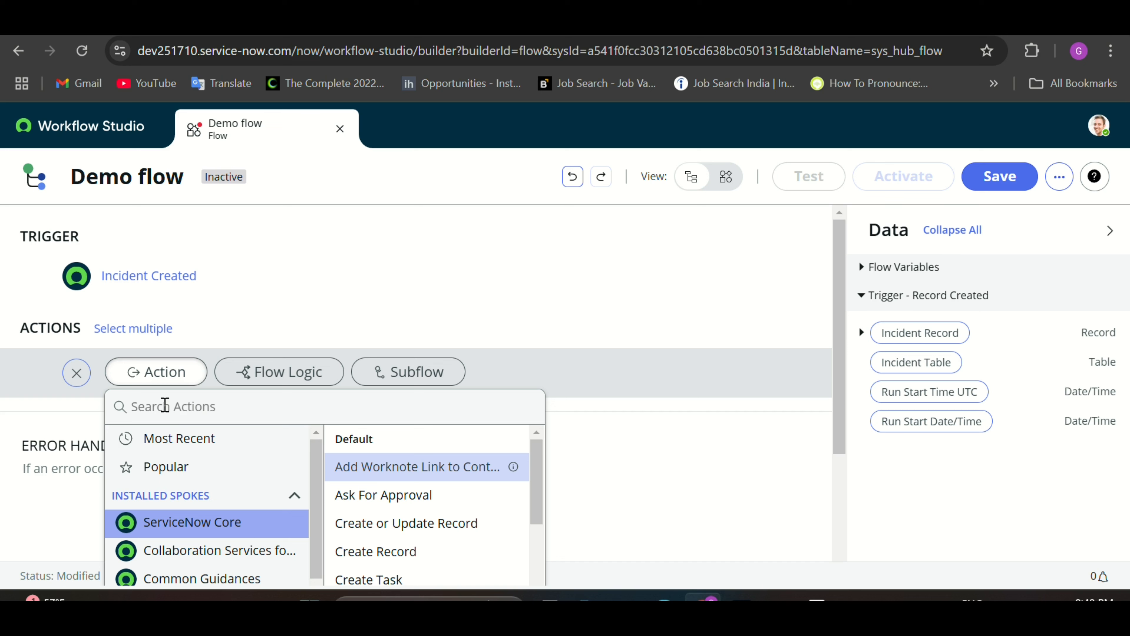
{"action": "left_click", "coordinate": [165, 406]}
{"action": "type", "text": "update"}
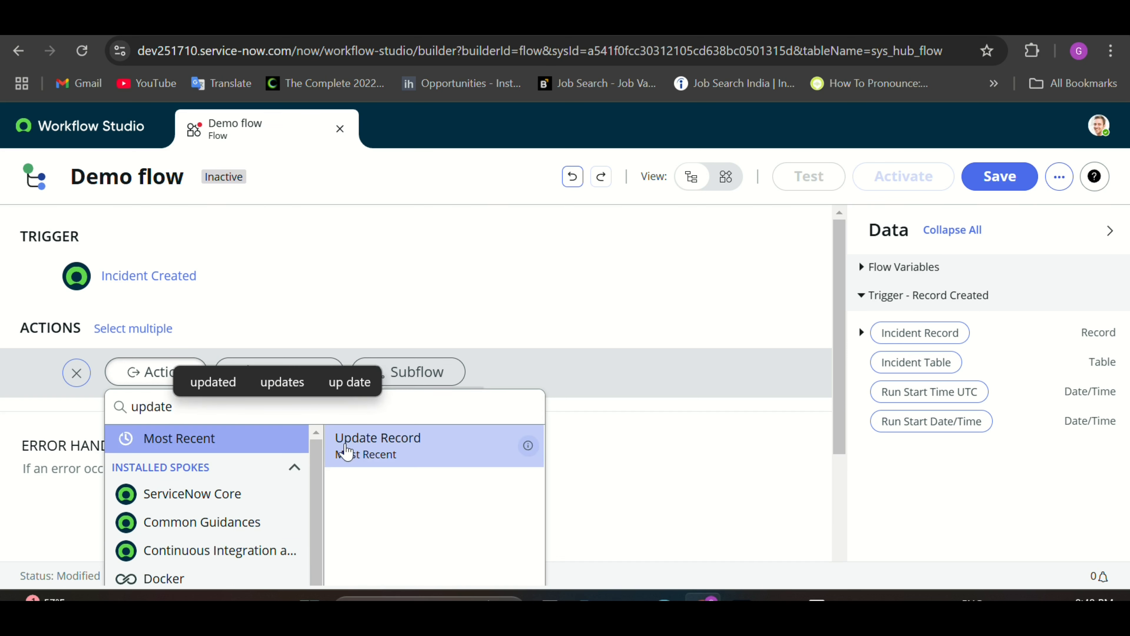
{"action": "left_click", "coordinate": [366, 452]}
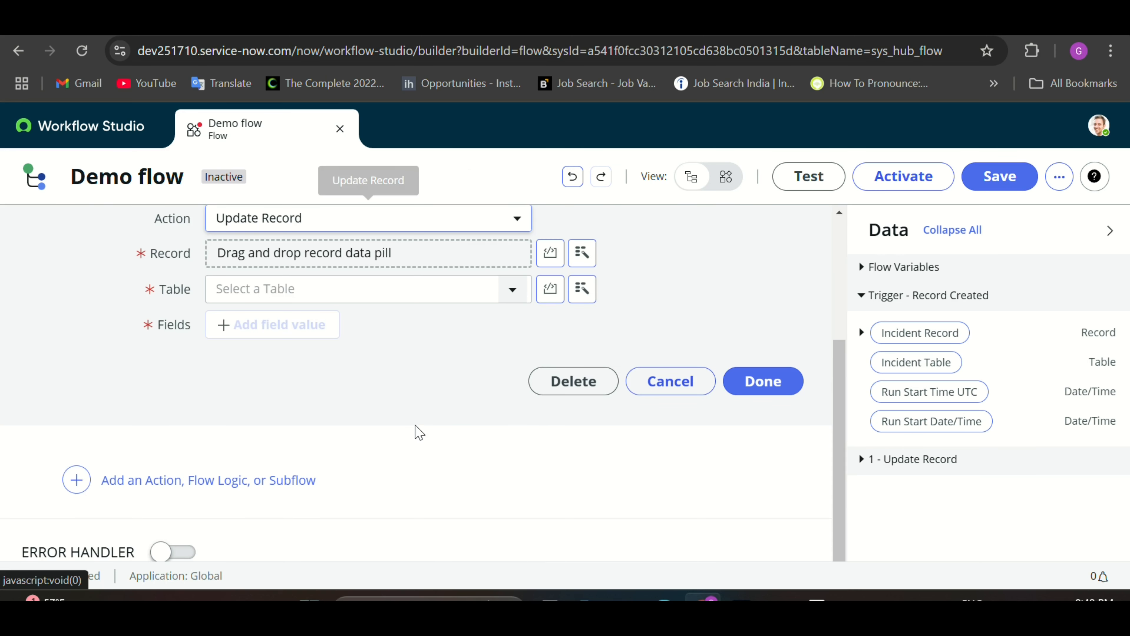
Step: Set the action's Record to the trigger's Incident Record data pill
{"action": "scroll", "coordinate": [369, 418], "scroll_direction": "up", "scroll_amount": 5}
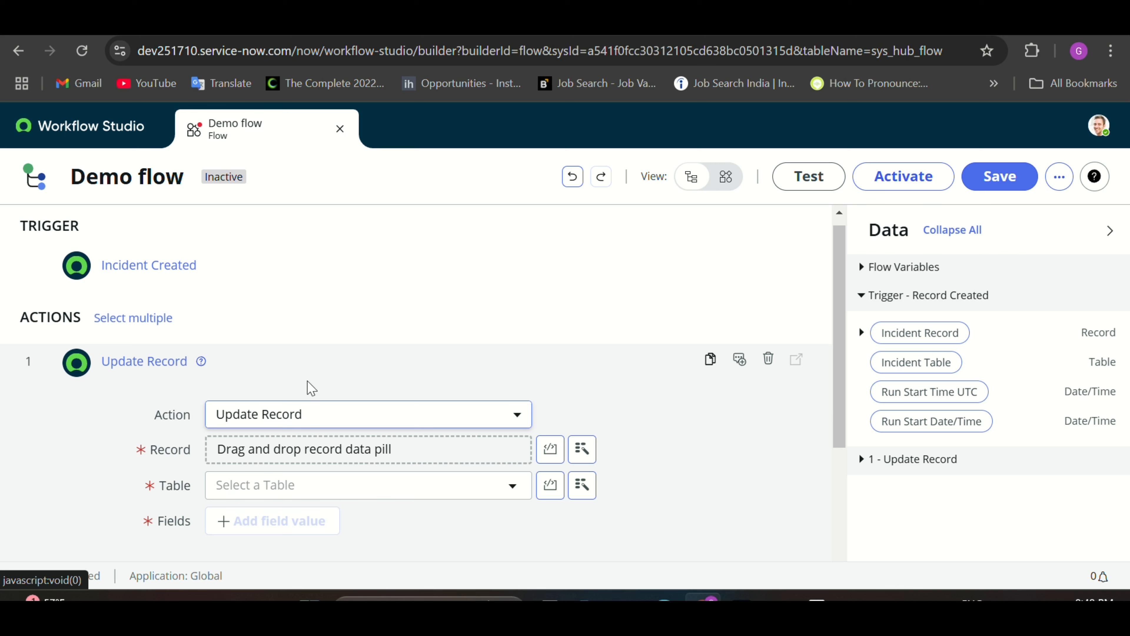
{"action": "scroll", "coordinate": [578, 450], "scroll_direction": "down", "scroll_amount": 1}
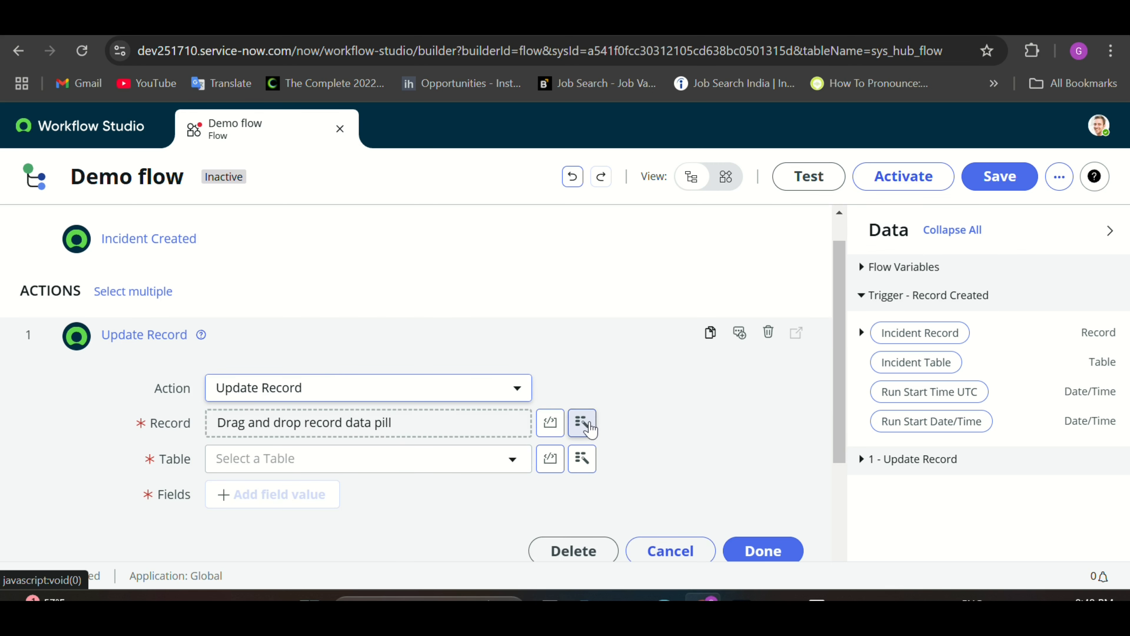
{"action": "left_click", "coordinate": [581, 424]}
{"action": "left_click", "coordinate": [581, 424]}
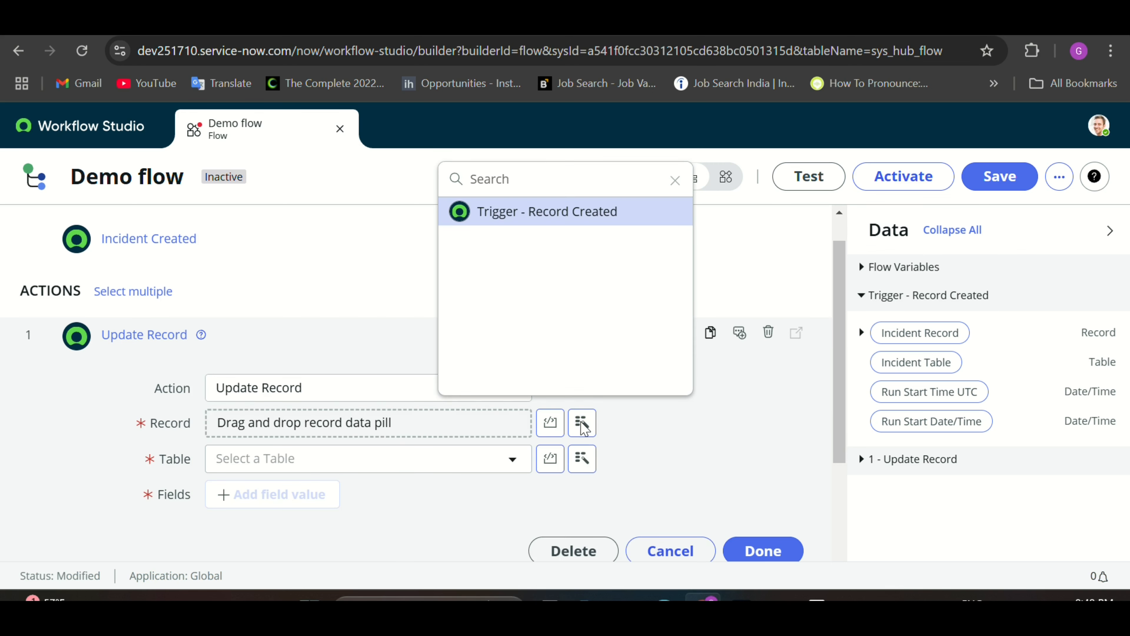
{"action": "left_click", "coordinate": [564, 213]}
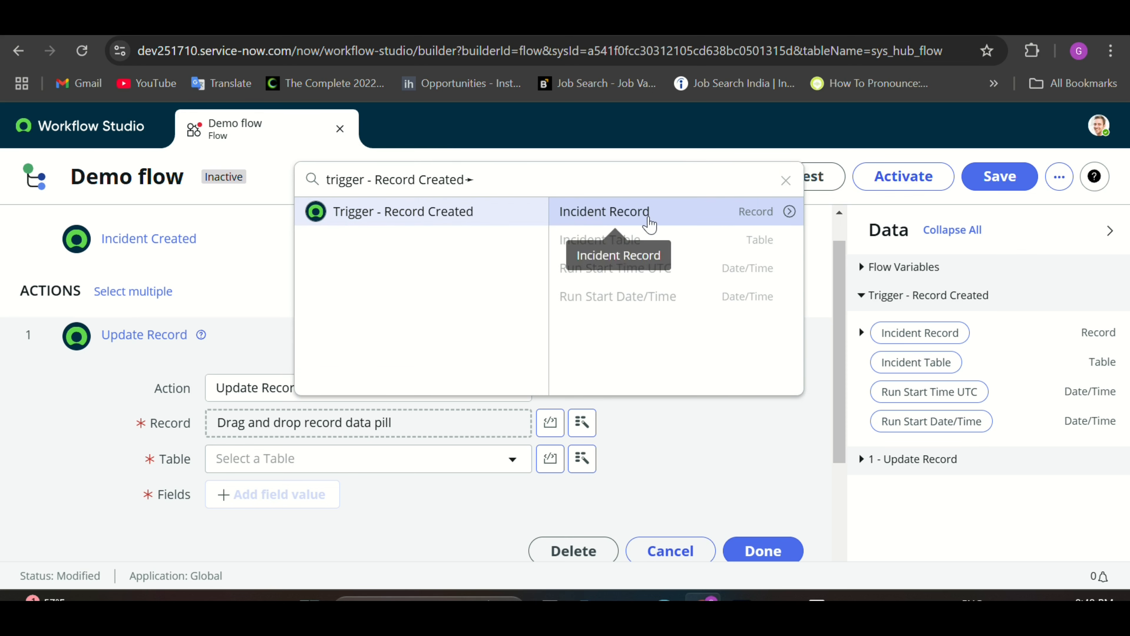
{"action": "left_click", "coordinate": [648, 222]}
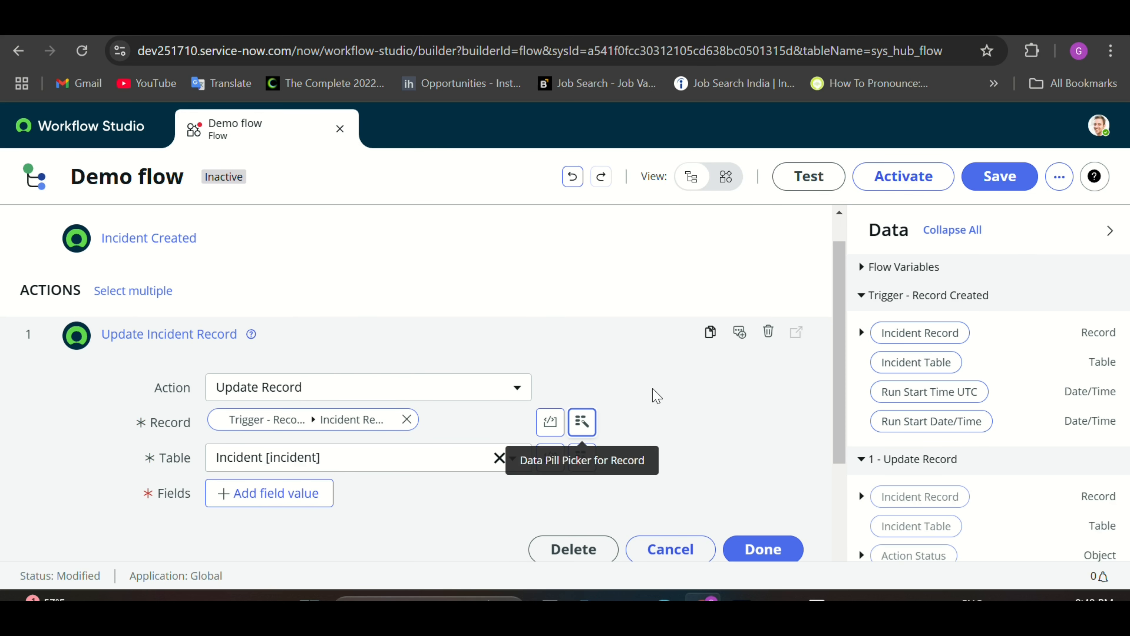
{"action": "scroll", "coordinate": [653, 393], "scroll_direction": "down", "scroll_amount": 1}
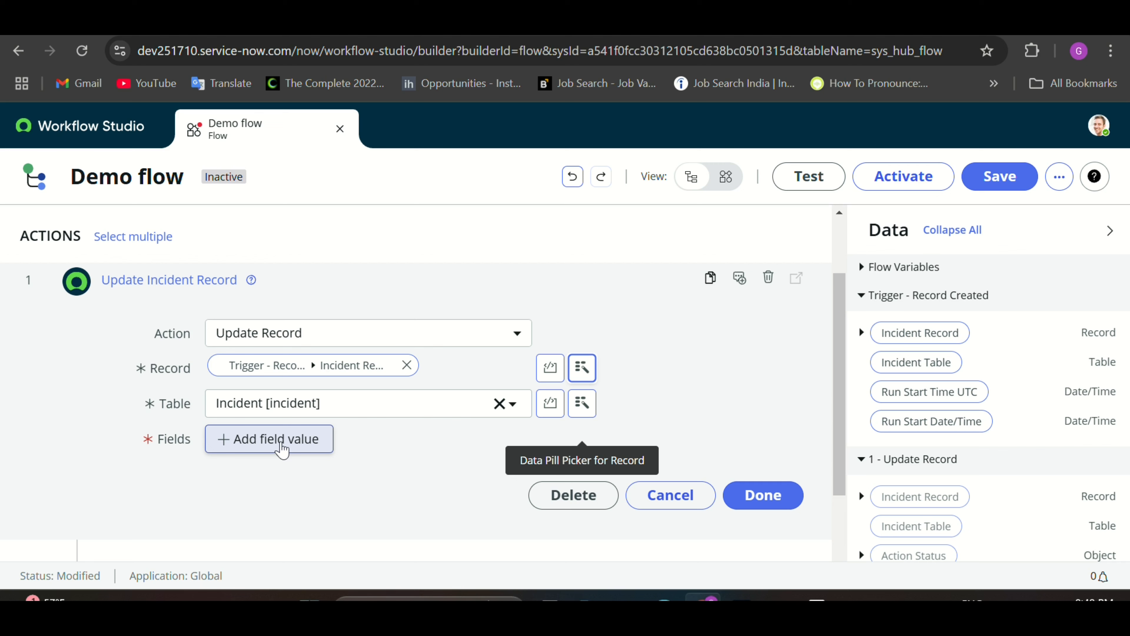
Step: Make the action set Assignment group to Application Development
{"action": "left_click", "coordinate": [281, 450]}
{"action": "left_click", "coordinate": [284, 440]}
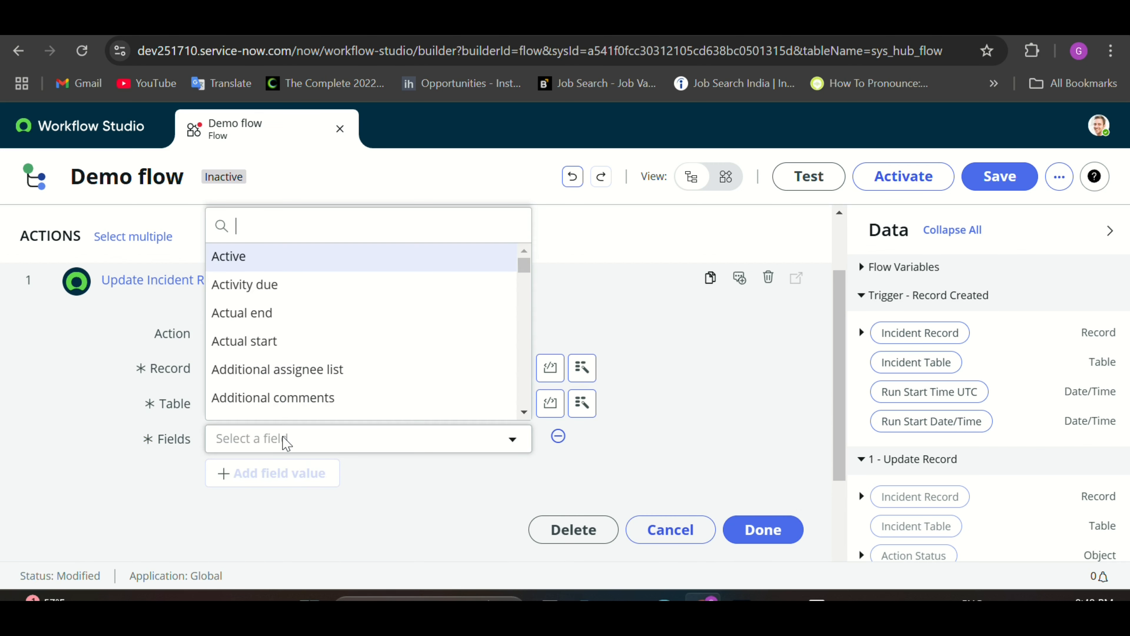
{"action": "type", "text": "asi"}
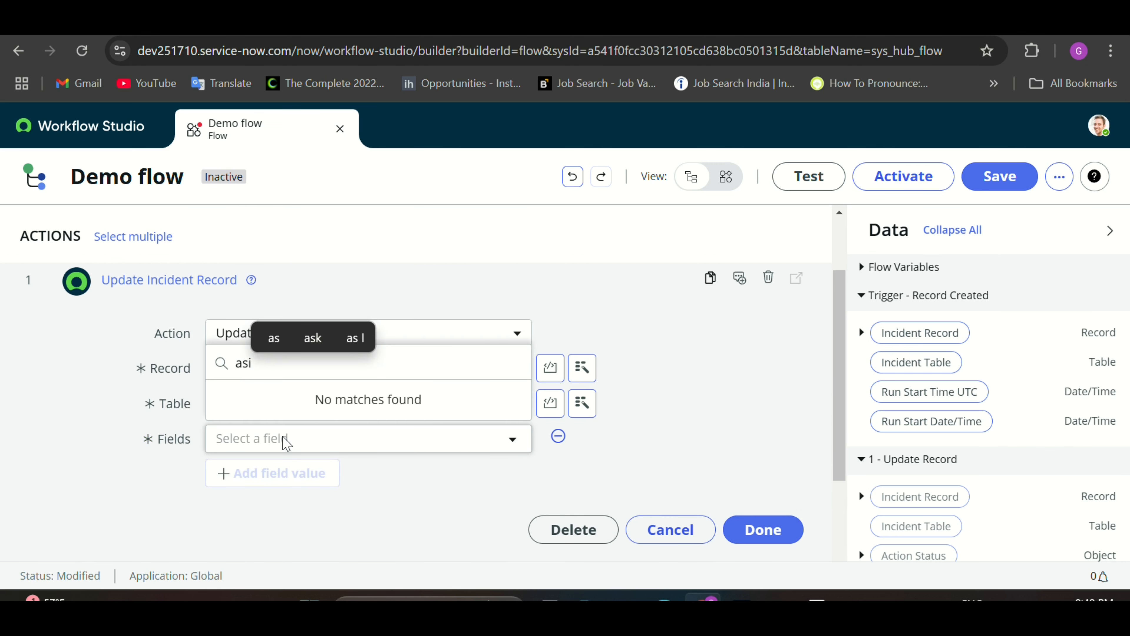
{"action": "key", "text": "BackSpace"}
{"action": "type", "text": "s"}
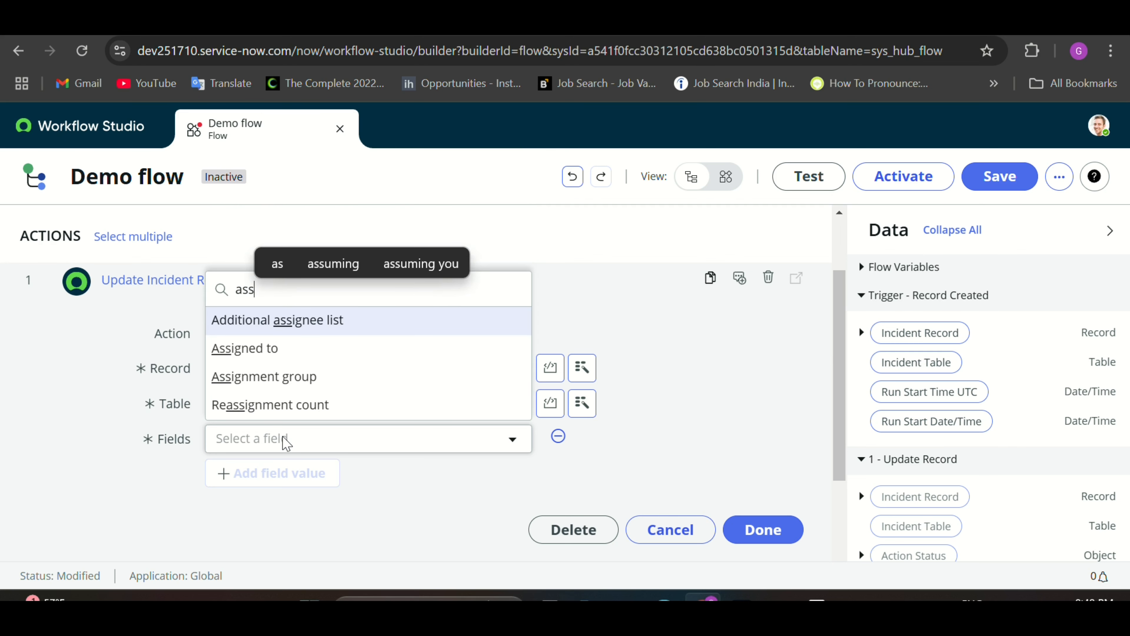
{"action": "left_click", "coordinate": [273, 378]}
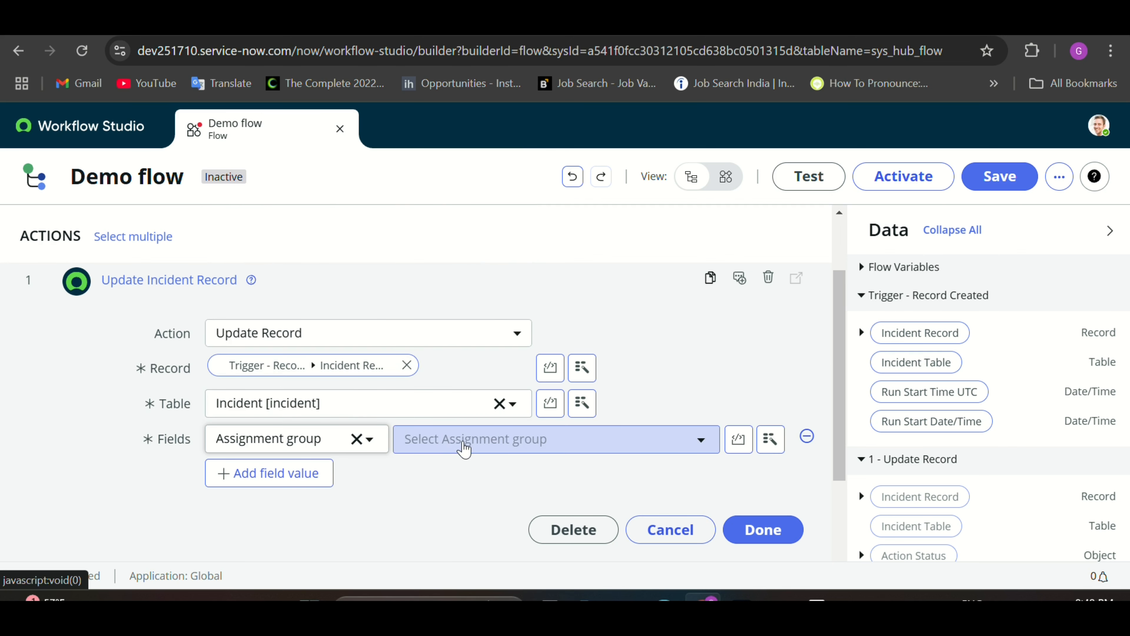
{"action": "left_click", "coordinate": [462, 440]}
{"action": "type", "text": "app"}
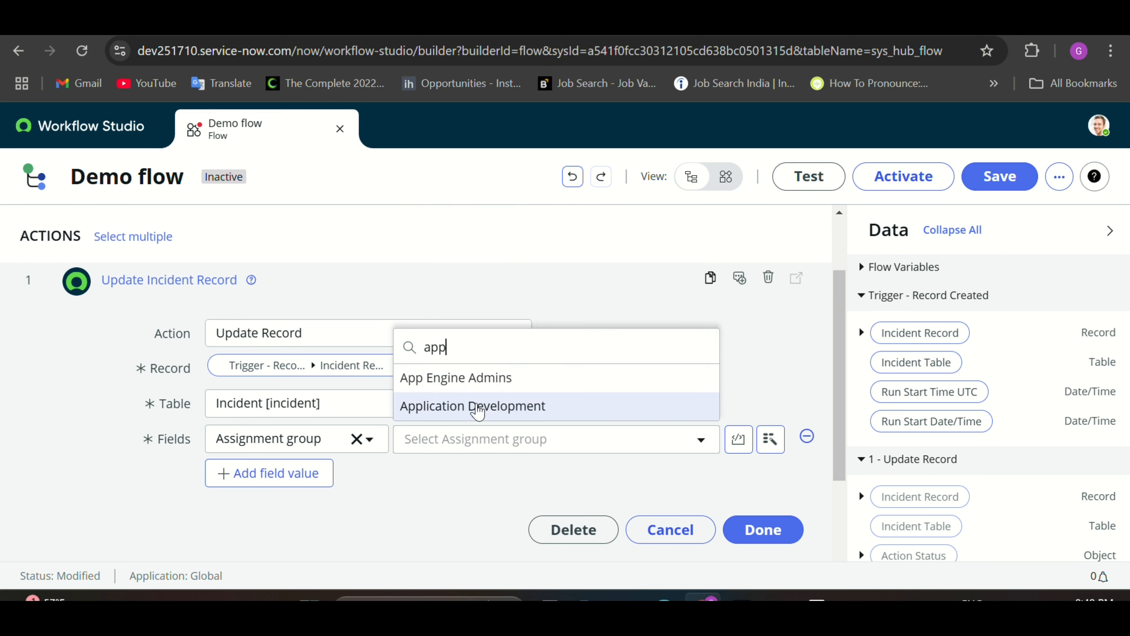
{"action": "left_click", "coordinate": [479, 407]}
Step: Add a Short description field value of 'Demo test'
{"action": "left_click", "coordinate": [312, 490]}
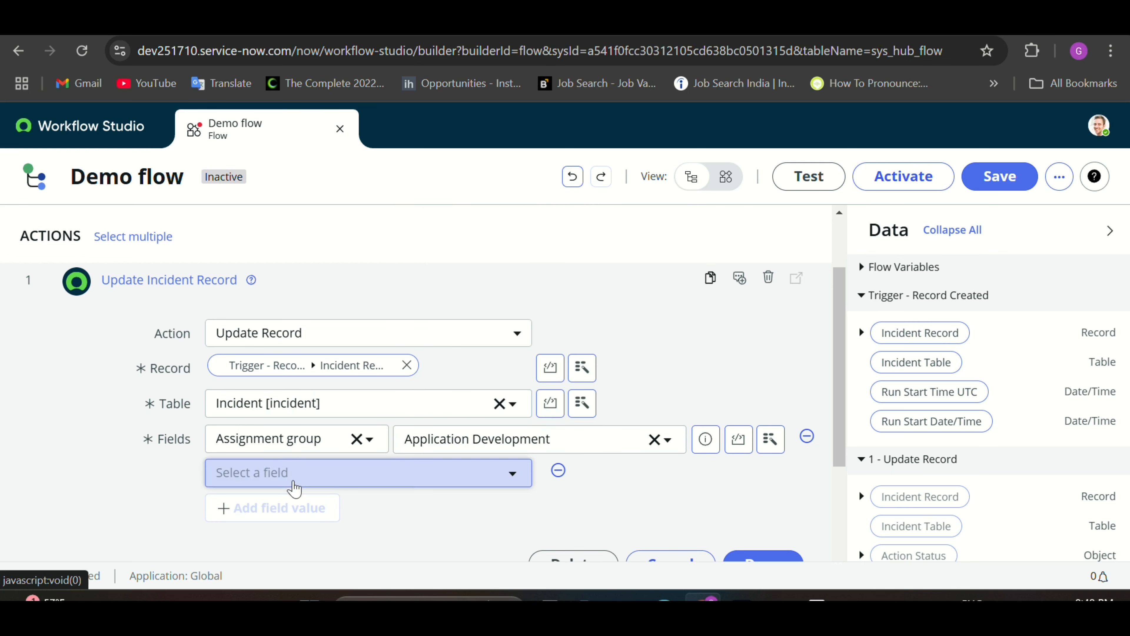
{"action": "left_click", "coordinate": [294, 482]}
{"action": "type", "text": "shor"}
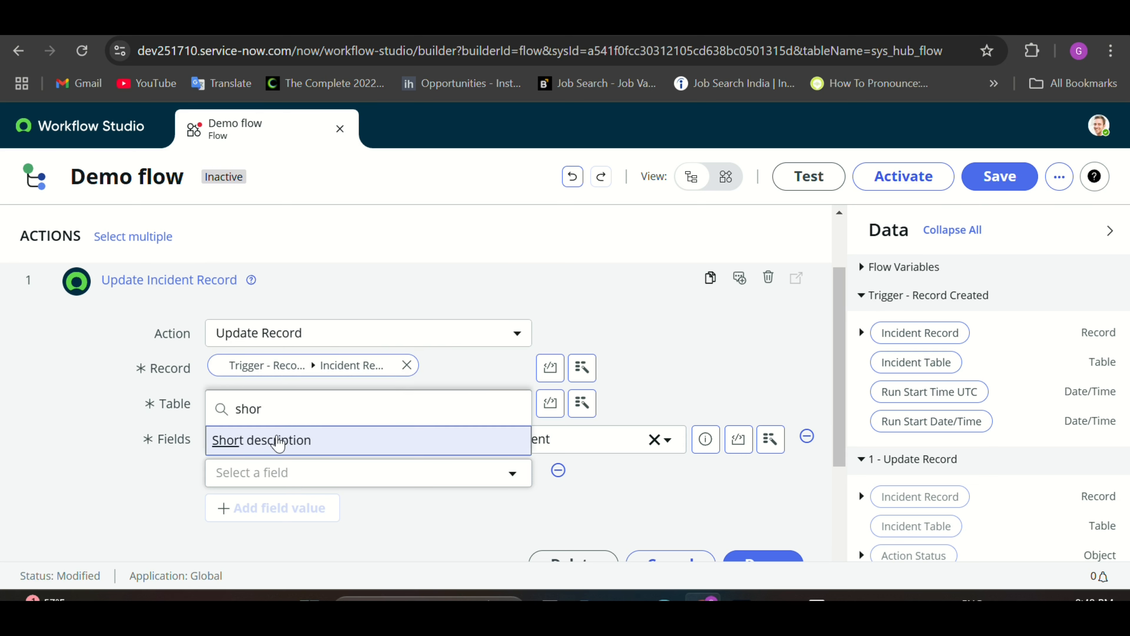
{"action": "left_click", "coordinate": [277, 439]}
{"action": "left_click", "coordinate": [459, 475]}
{"action": "key", "text": "Caps_Lock"}
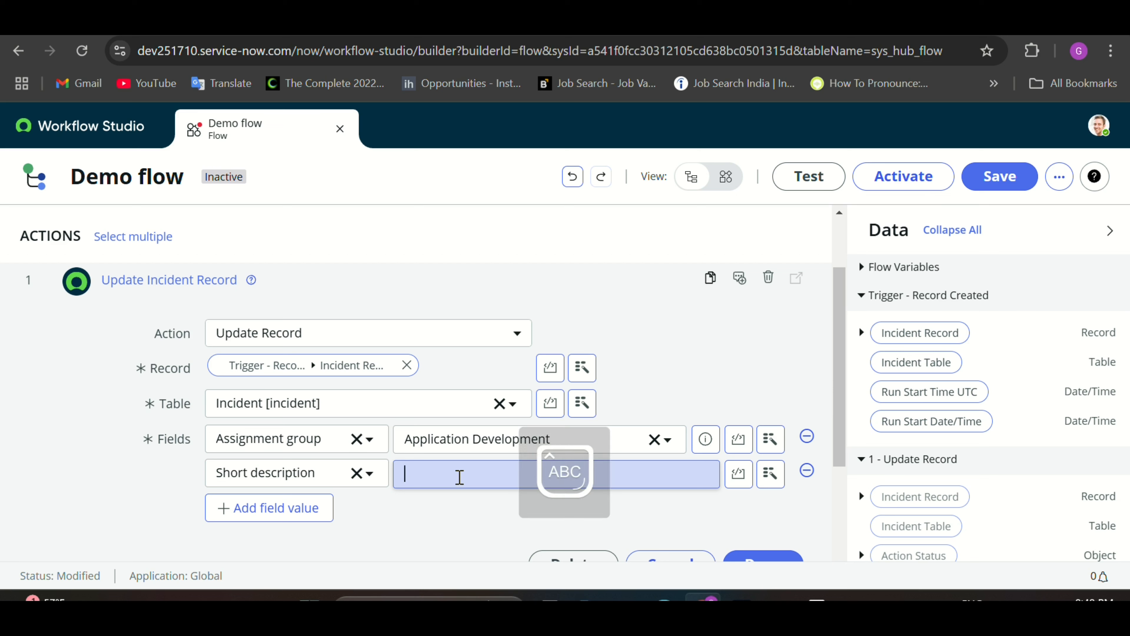
{"action": "type", "text": "D"}
{"action": "key", "text": "Caps_Lock"}
{"action": "type", "text": "emo test"}
{"action": "scroll", "coordinate": [445, 494], "scroll_direction": "down", "scroll_amount": 1}
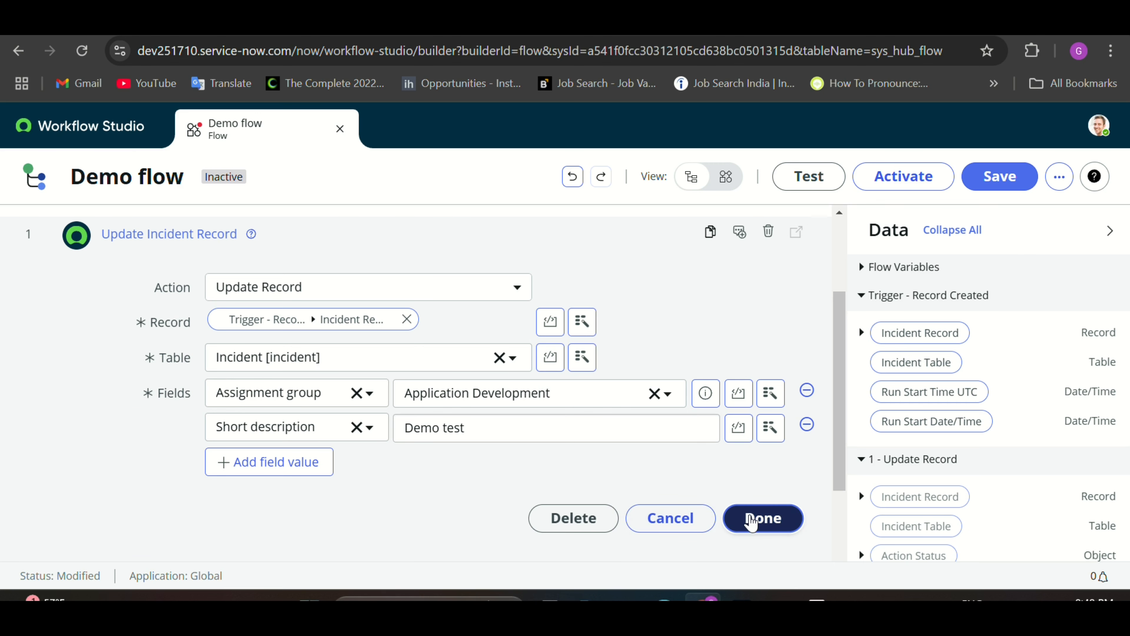
Step: Finish the Update Record action, save Demo flow, and confirm its activation
{"action": "left_click", "coordinate": [757, 518]}
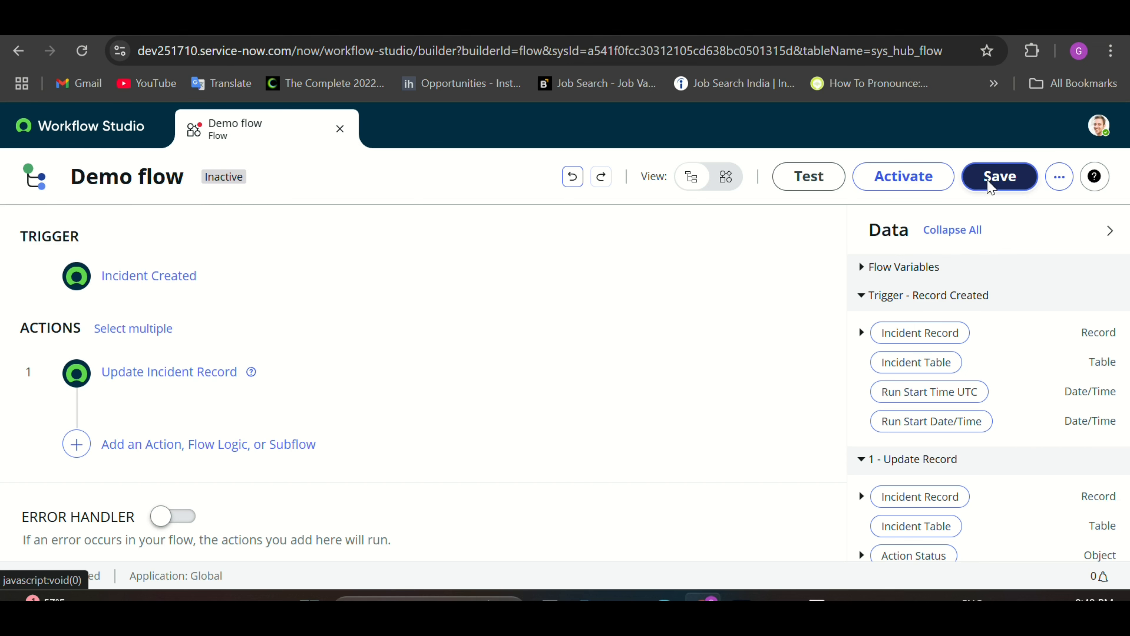
{"action": "left_click", "coordinate": [990, 185]}
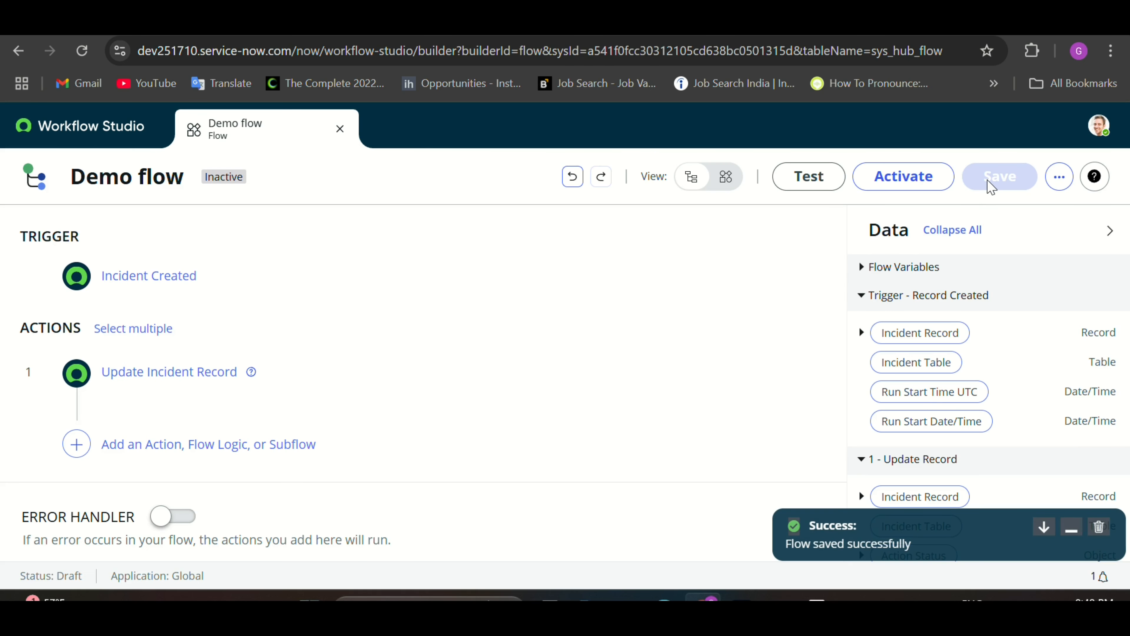
{"action": "left_click", "coordinate": [918, 178]}
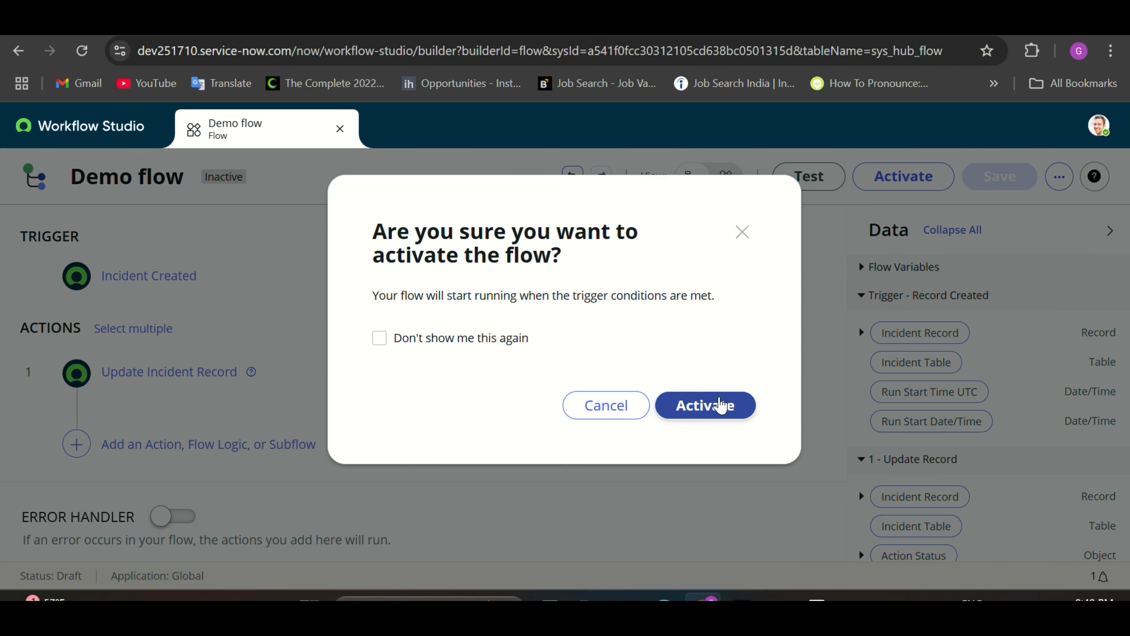
{"action": "left_click", "coordinate": [721, 404]}
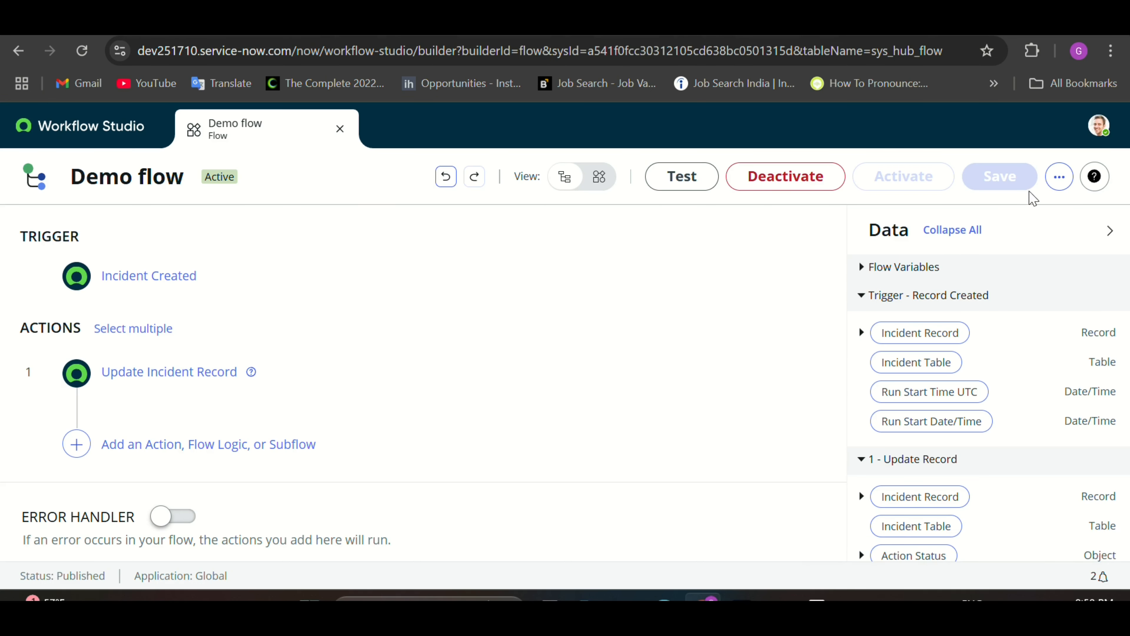
Step: Open the flow's Executions list, then navigate to the incident list via incident.list
{"action": "left_click", "coordinate": [1060, 177]}
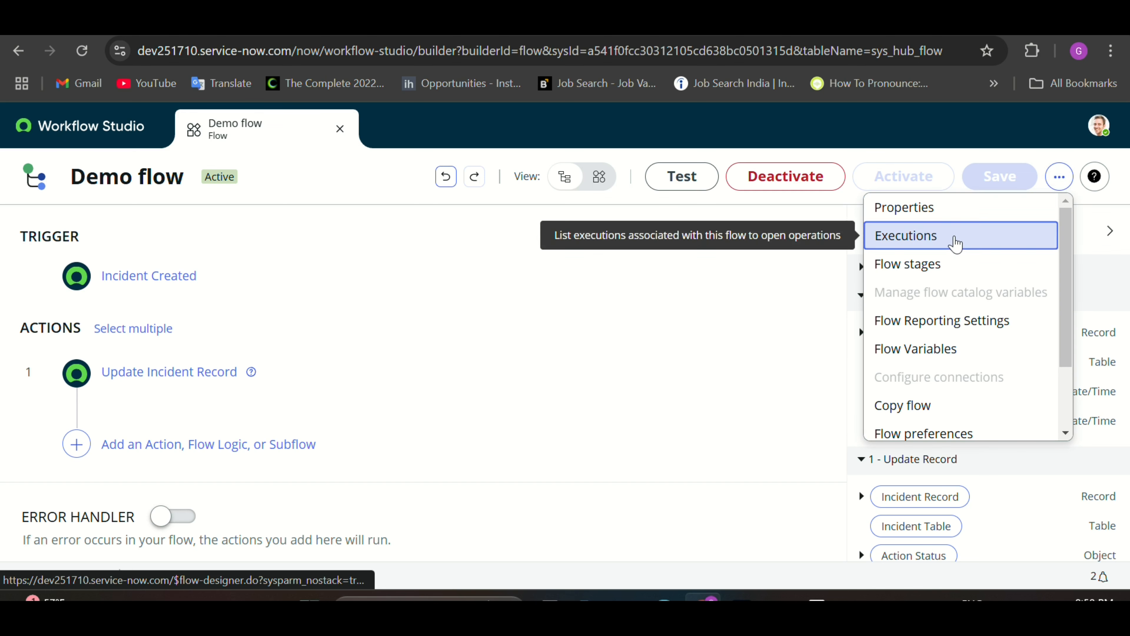
{"action": "left_click", "coordinate": [955, 241]}
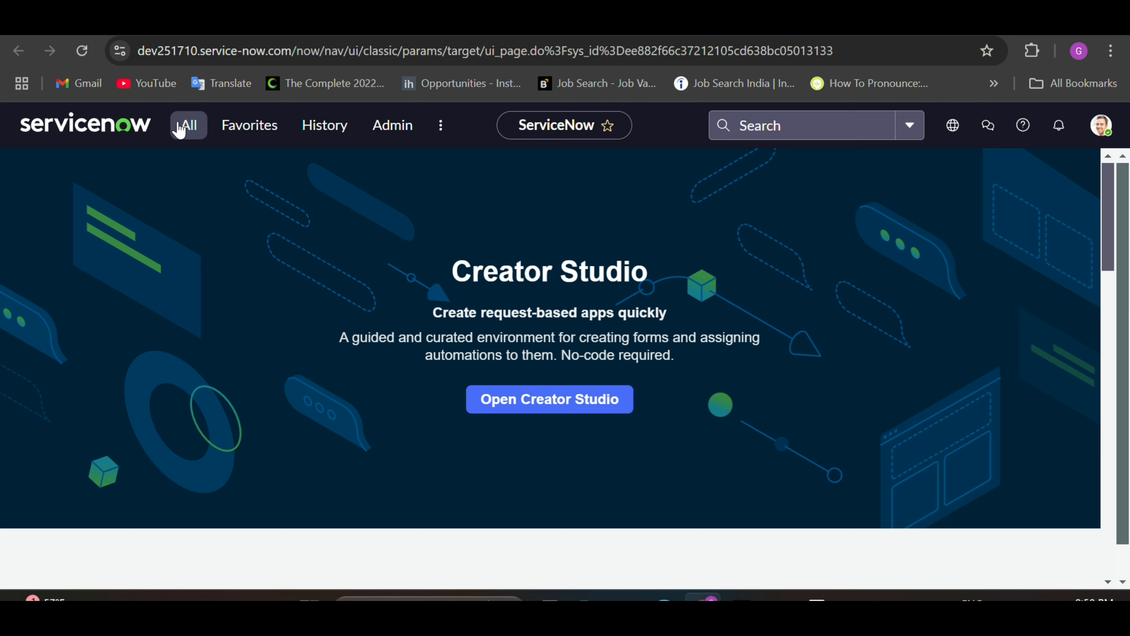
{"action": "left_click", "coordinate": [180, 130]}
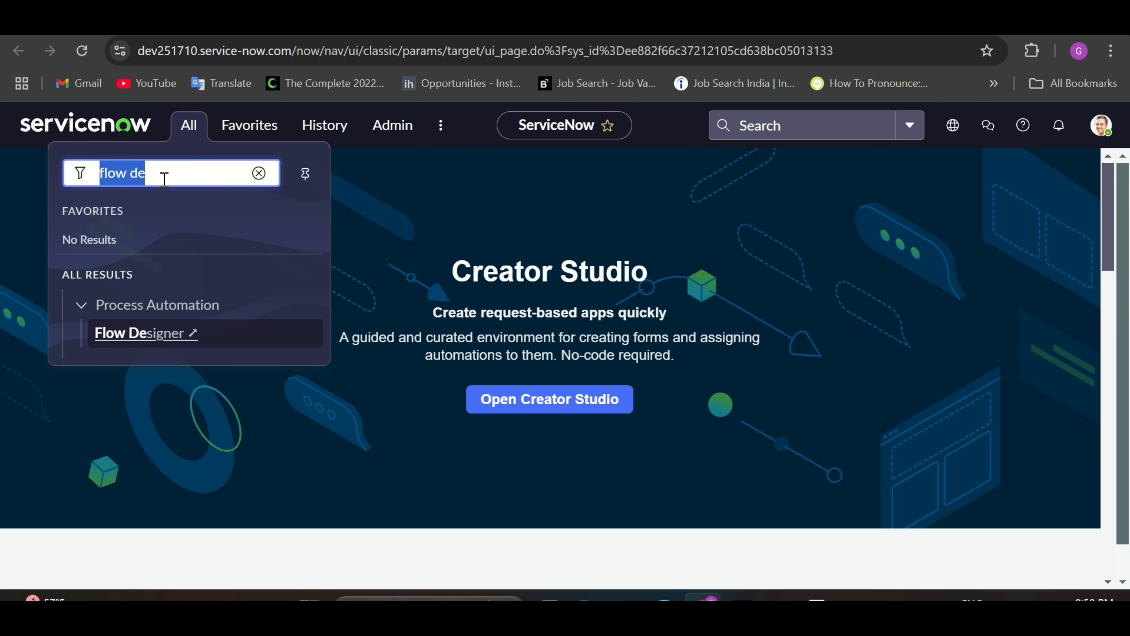
{"action": "key", "text": "BackSpace"}
{"action": "type", "text": "in"}
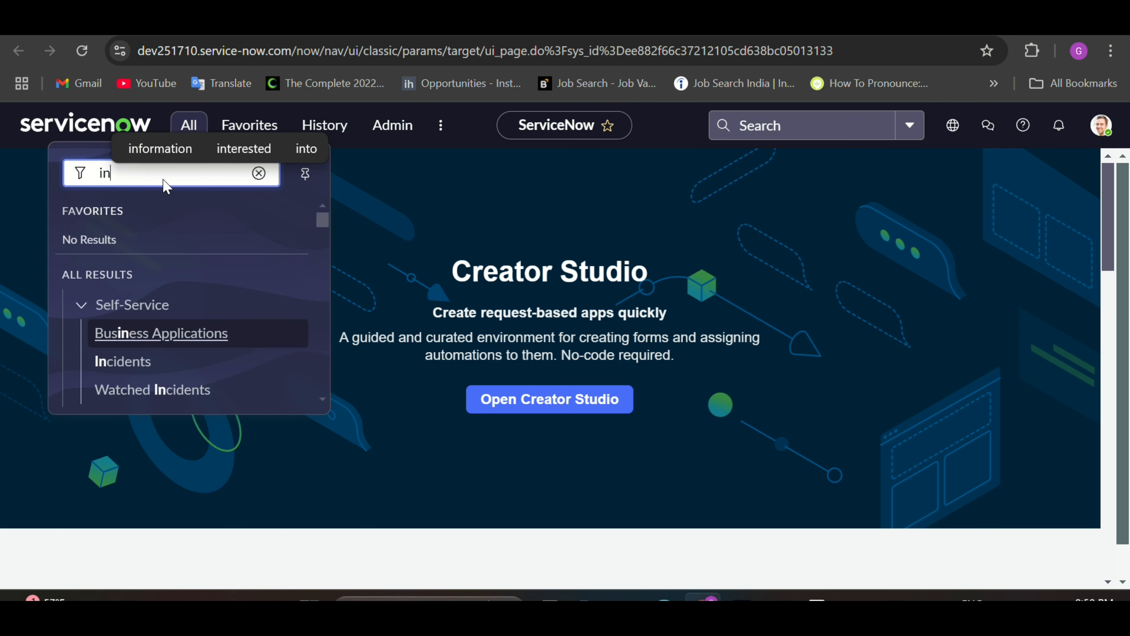
{"action": "type", "text": "cinde"}
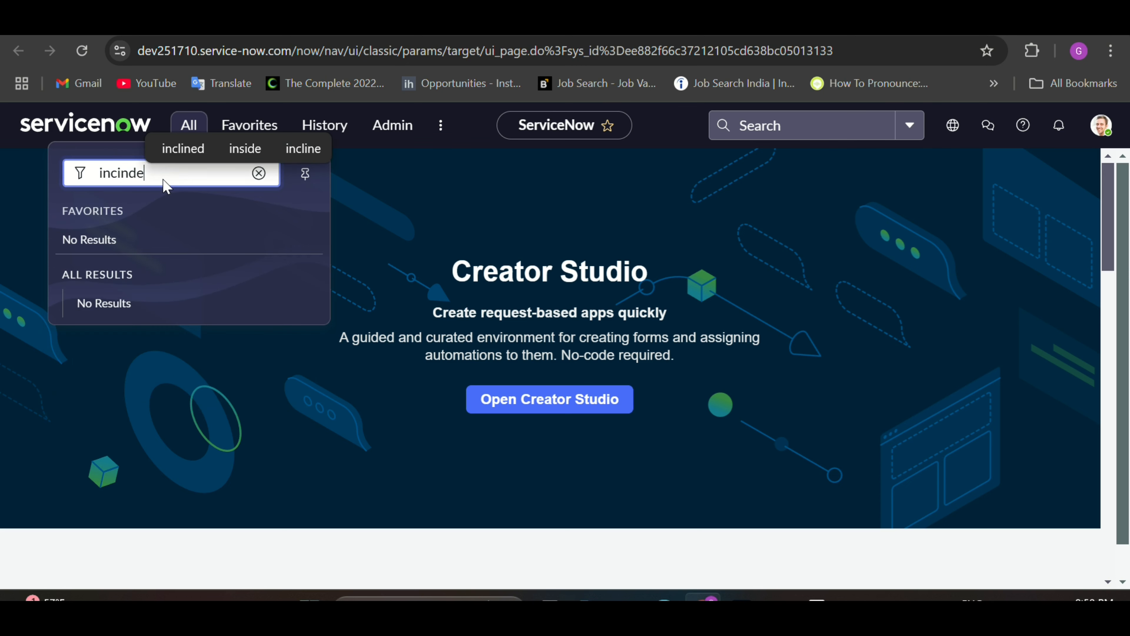
{"action": "key", "text": "BackSpace"}
{"action": "key", "text": "BackSpace"}
{"action": "key", "text": "BackSpace"}
{"action": "key", "text": "BackSpace"}
{"action": "type", "text": "iden"}
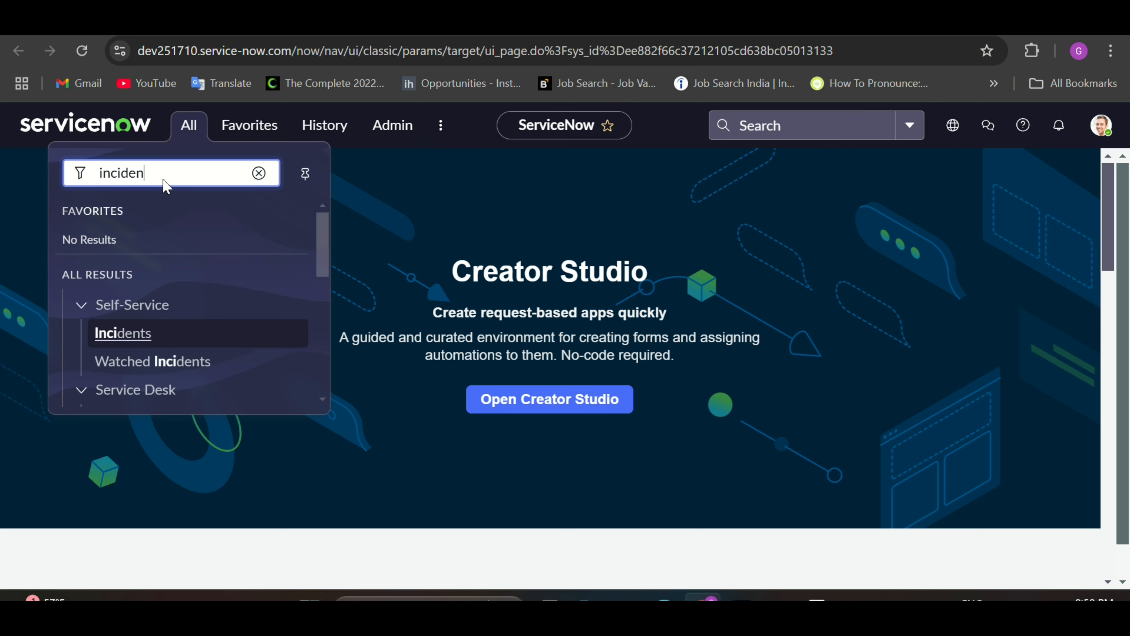
{"action": "type", "text": "t"}
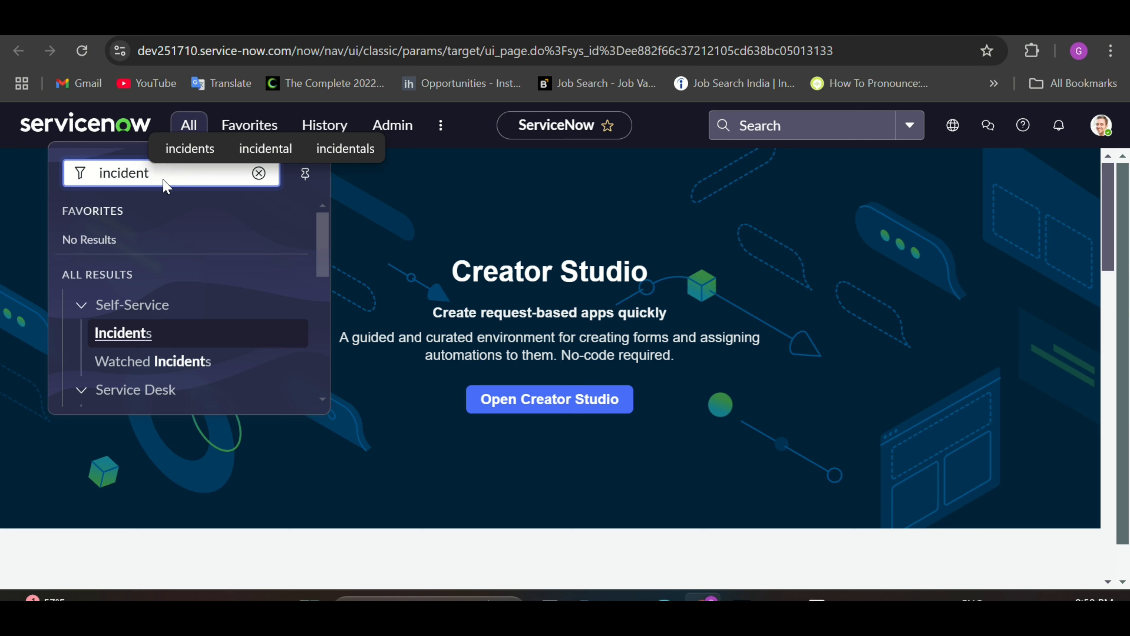
{"action": "type", "text": ".do"}
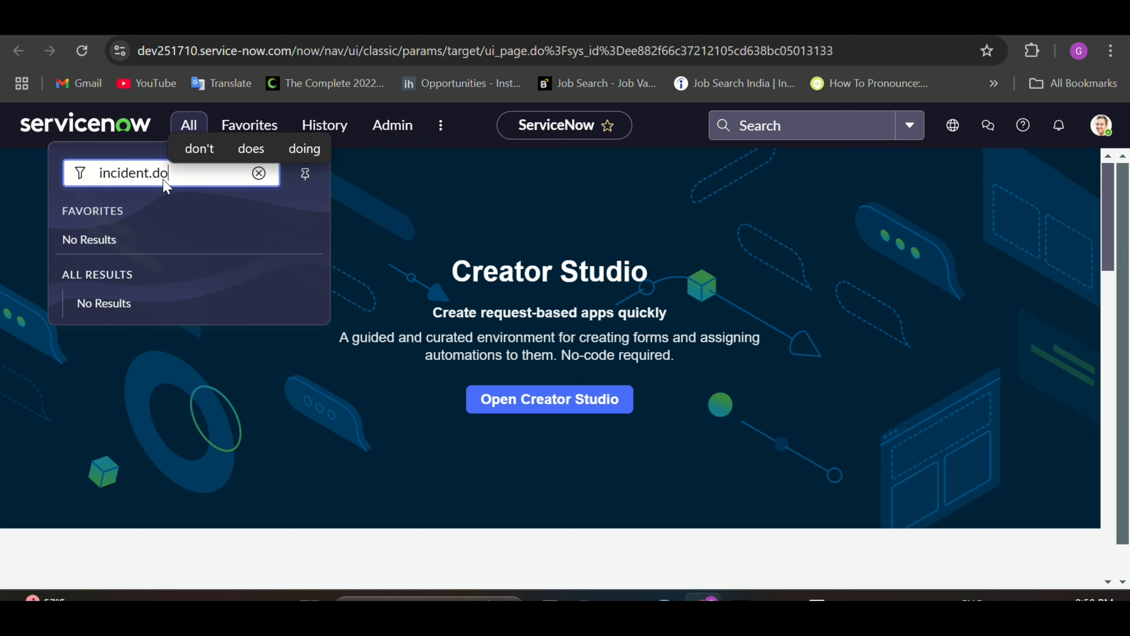
{"action": "key", "text": "BackSpace"}
{"action": "key", "text": "BackSpace"}
{"action": "type", "text": "list"}
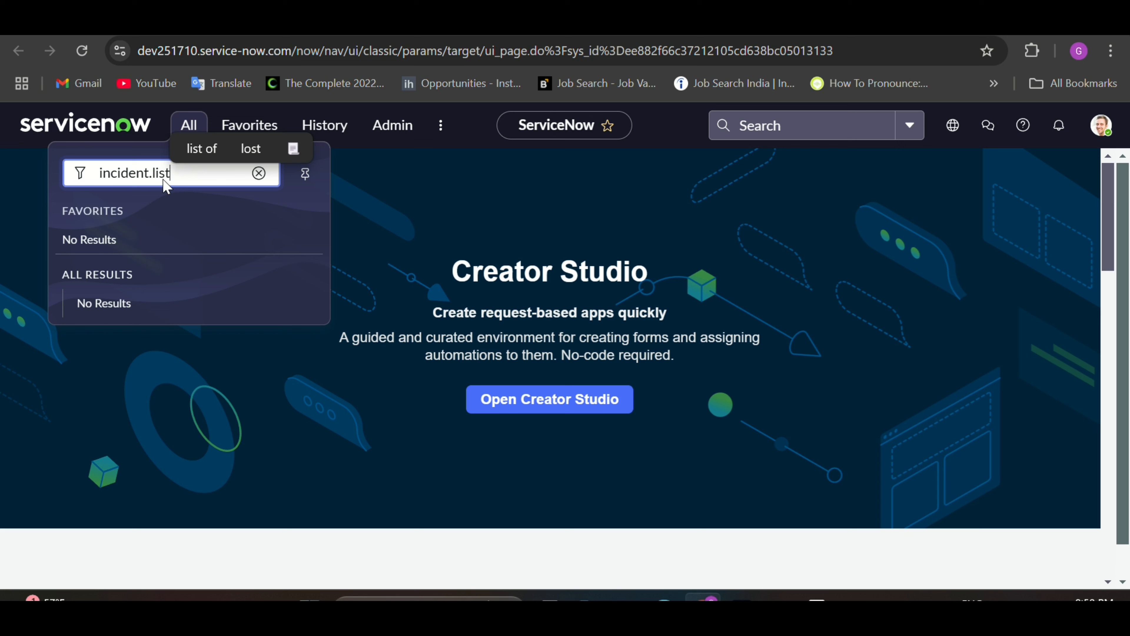
{"action": "key", "text": "Return"}
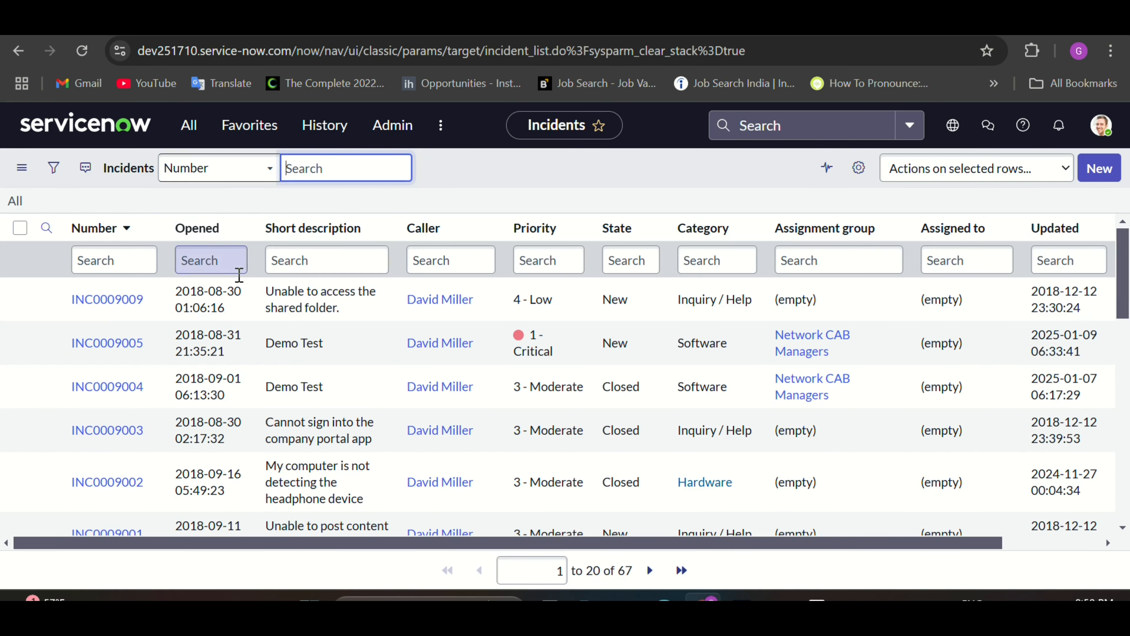
Step: Reload incident.list, then open a blank incident form with incident.do
{"action": "left_click", "coordinate": [186, 125]}
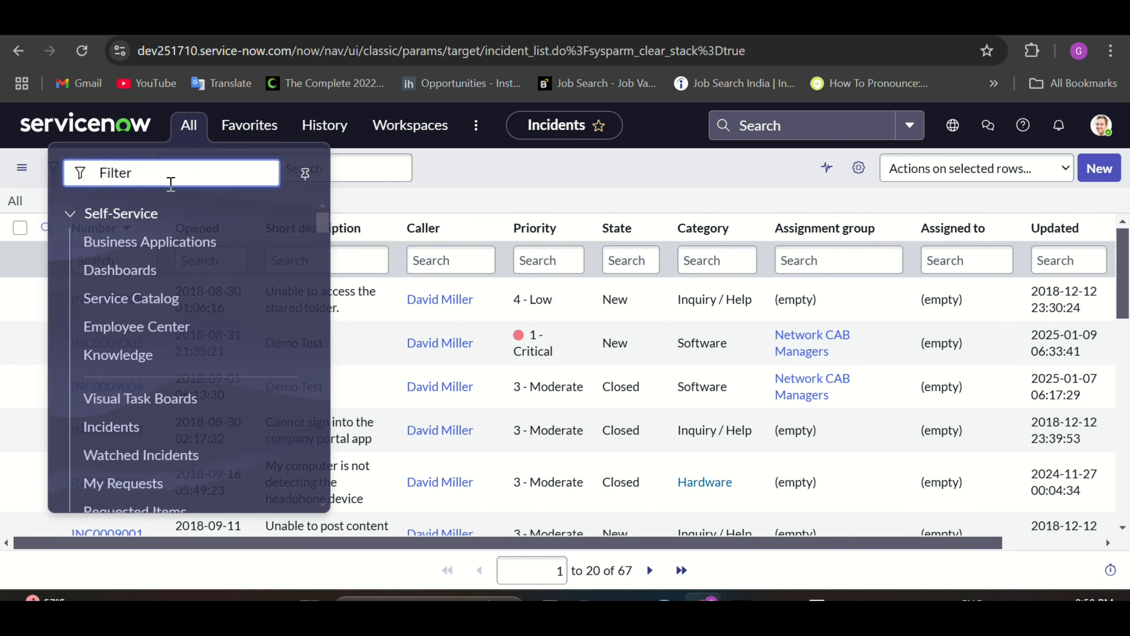
{"action": "type", "text": "i"}
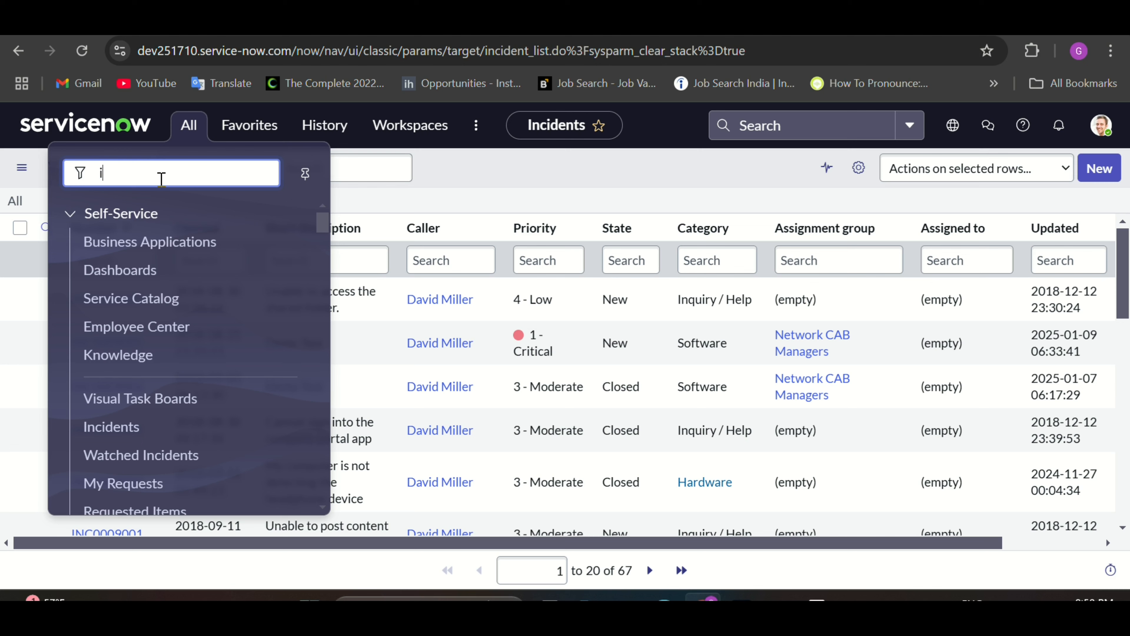
{"action": "type", "text": "ncident.LIST"}
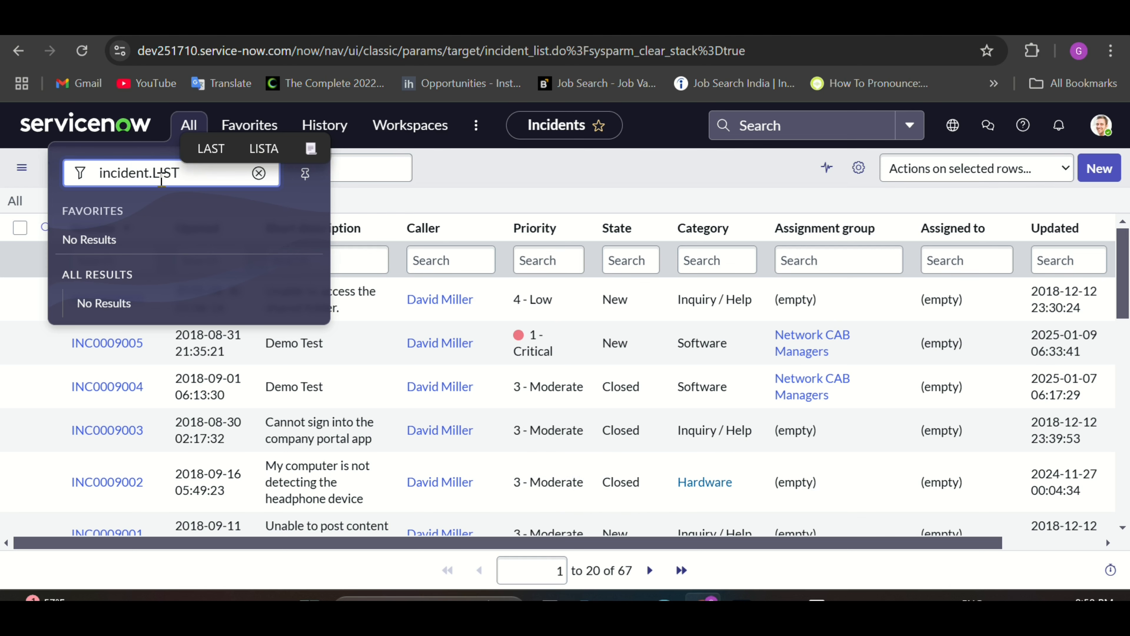
{"action": "key", "text": "Return"}
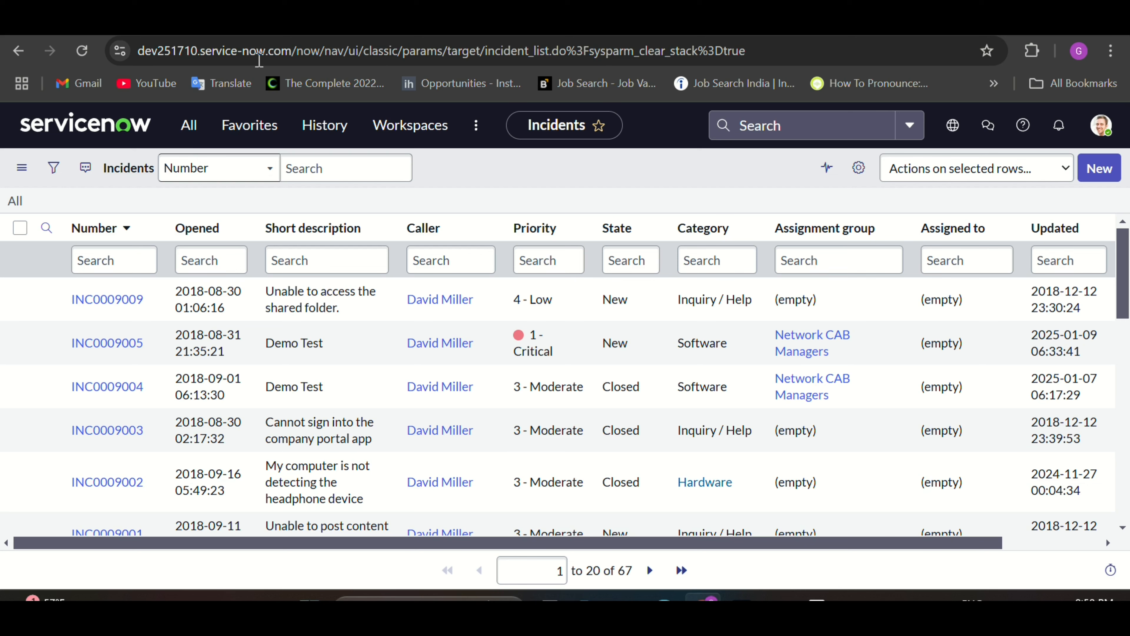
{"action": "left_click", "coordinate": [188, 125]}
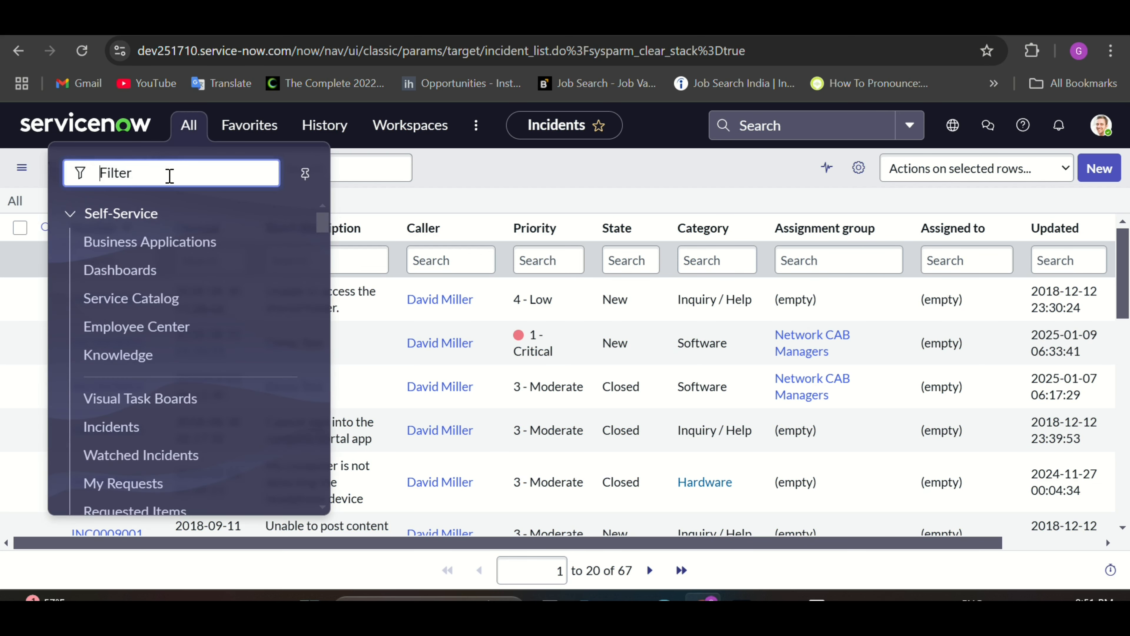
{"action": "type", "text": "INCID"}
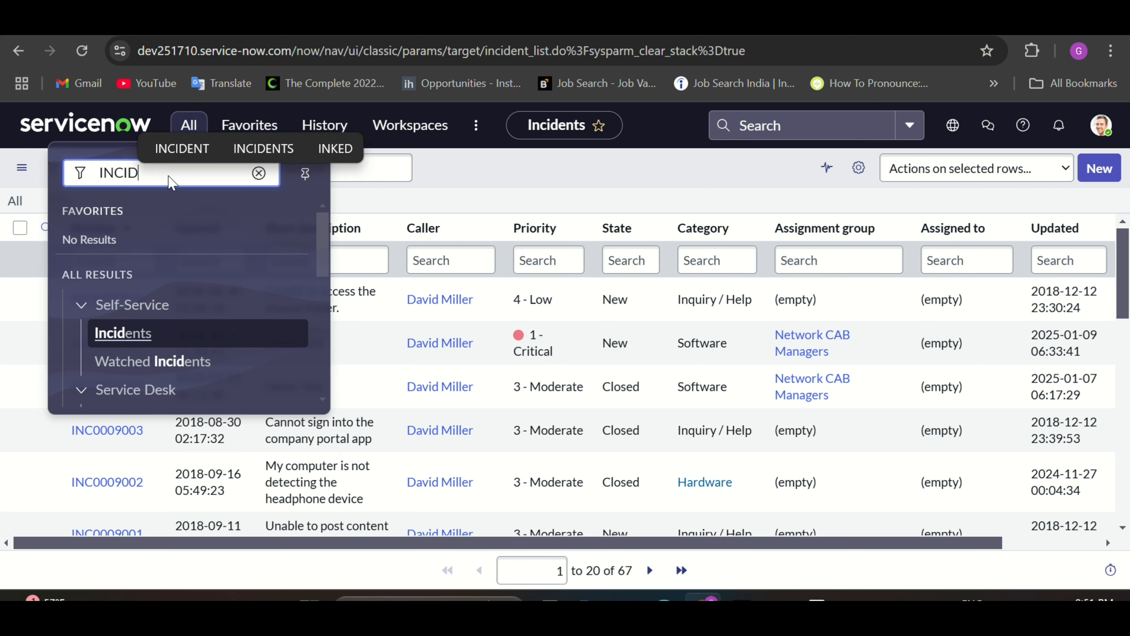
{"action": "key", "text": "BackSpace"}
{"action": "key", "text": "BackSpace"}
{"action": "key", "text": "BackSpace"}
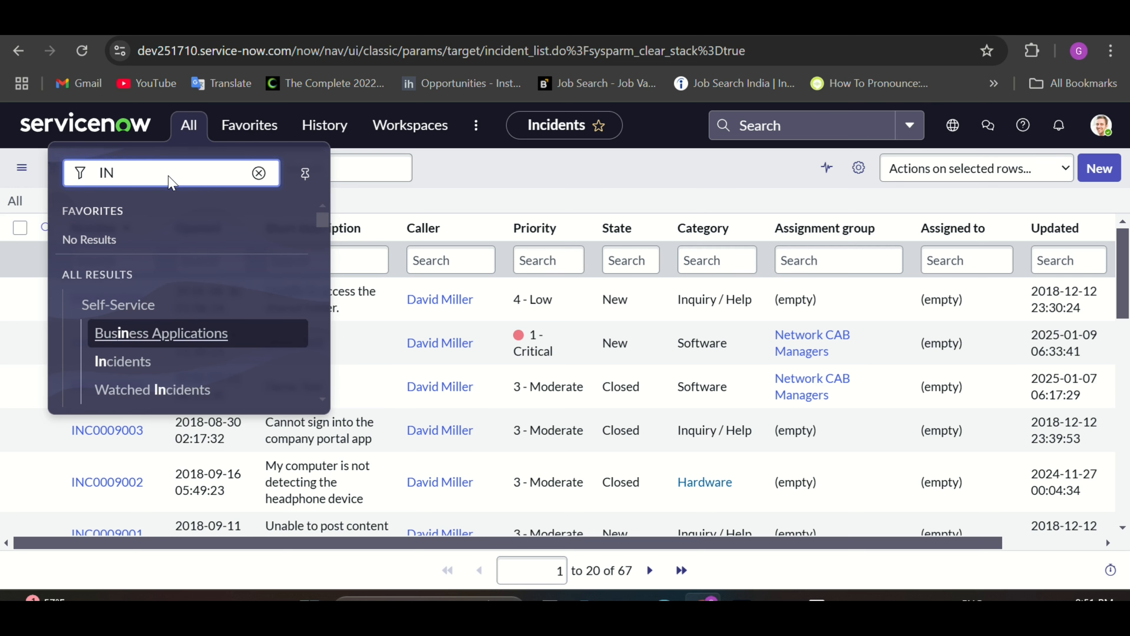
{"action": "key", "text": "BackSpace"}
{"action": "key", "text": "BackSpace"}
{"action": "type", "text": "in"}
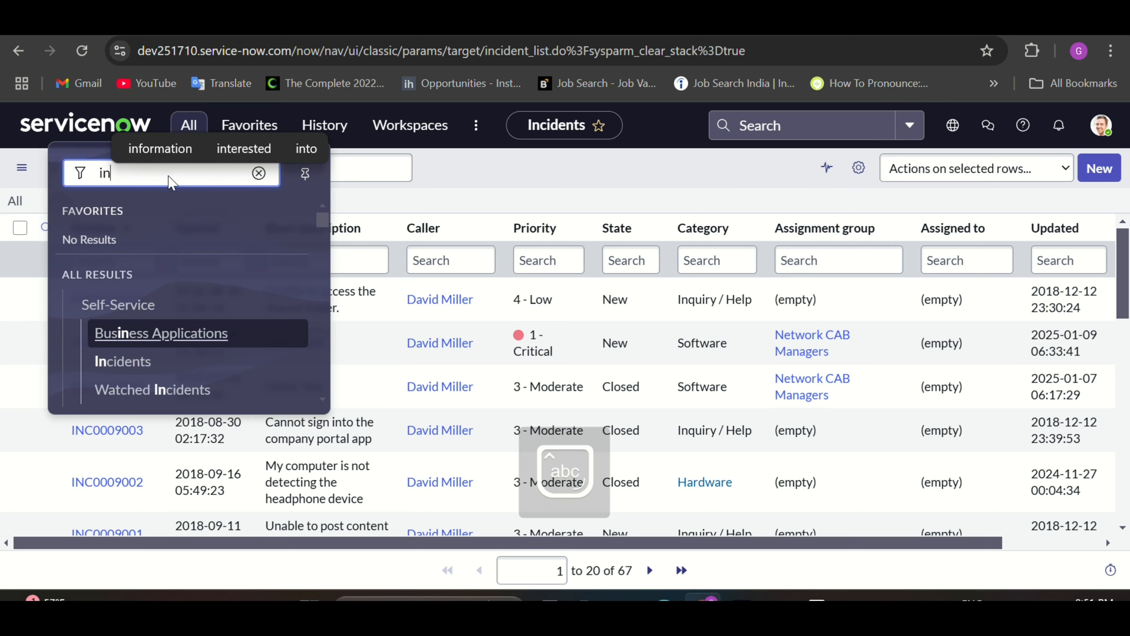
{"action": "type", "text": "cident."}
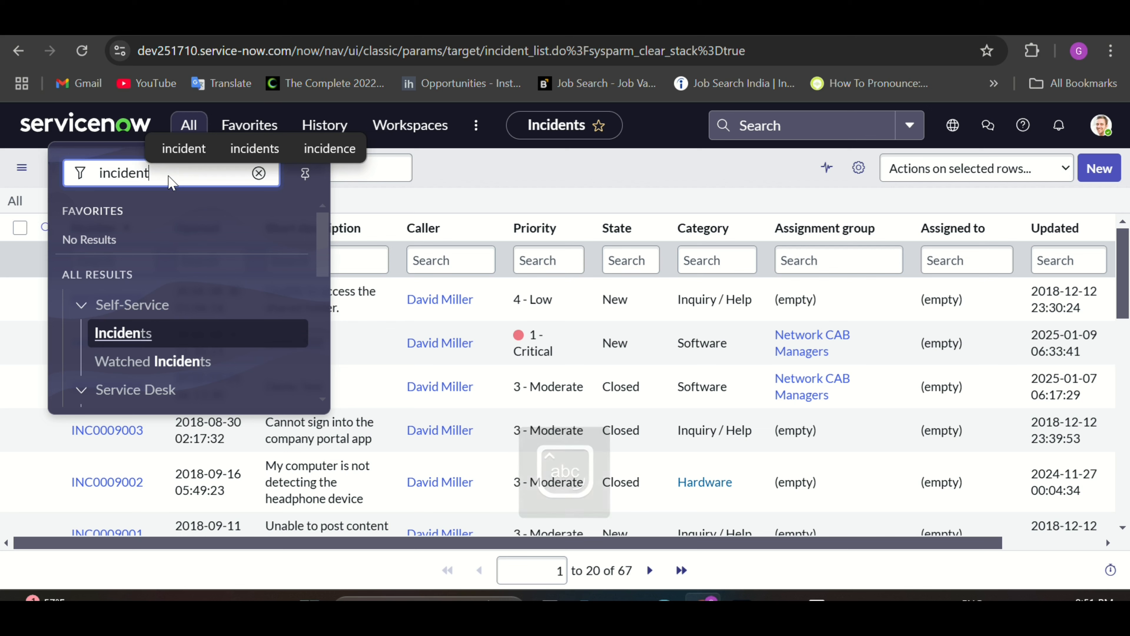
{"action": "type", "text": "do"}
{"action": "key", "text": "Return"}
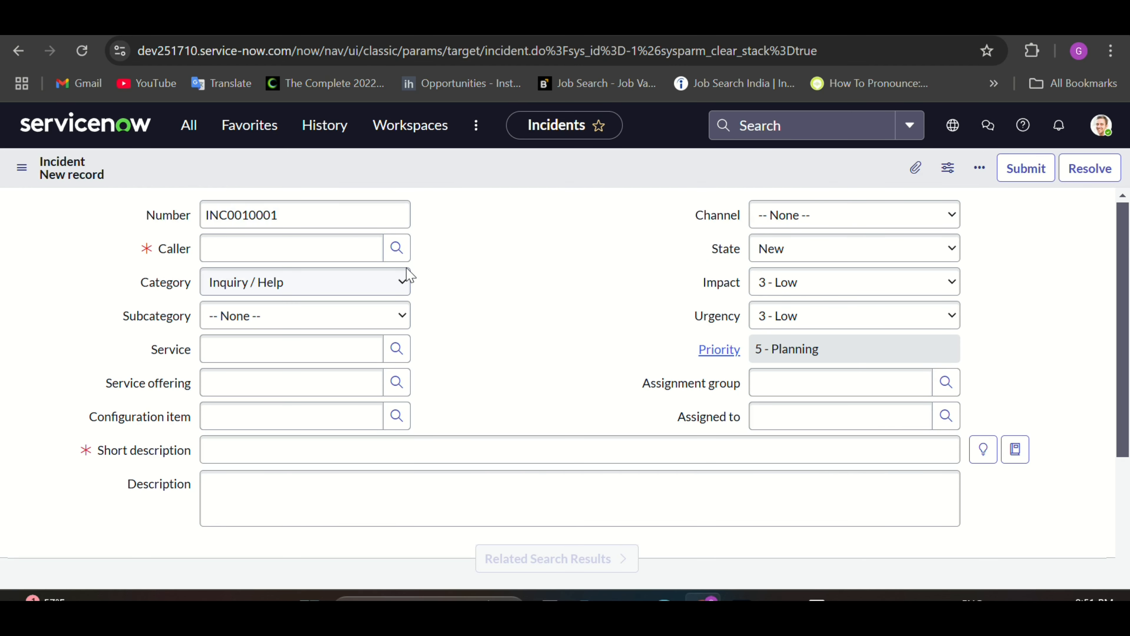
Step: Choose a caller for incident INC0010001 from the autocomplete suggestions
{"action": "left_click", "coordinate": [321, 230]}
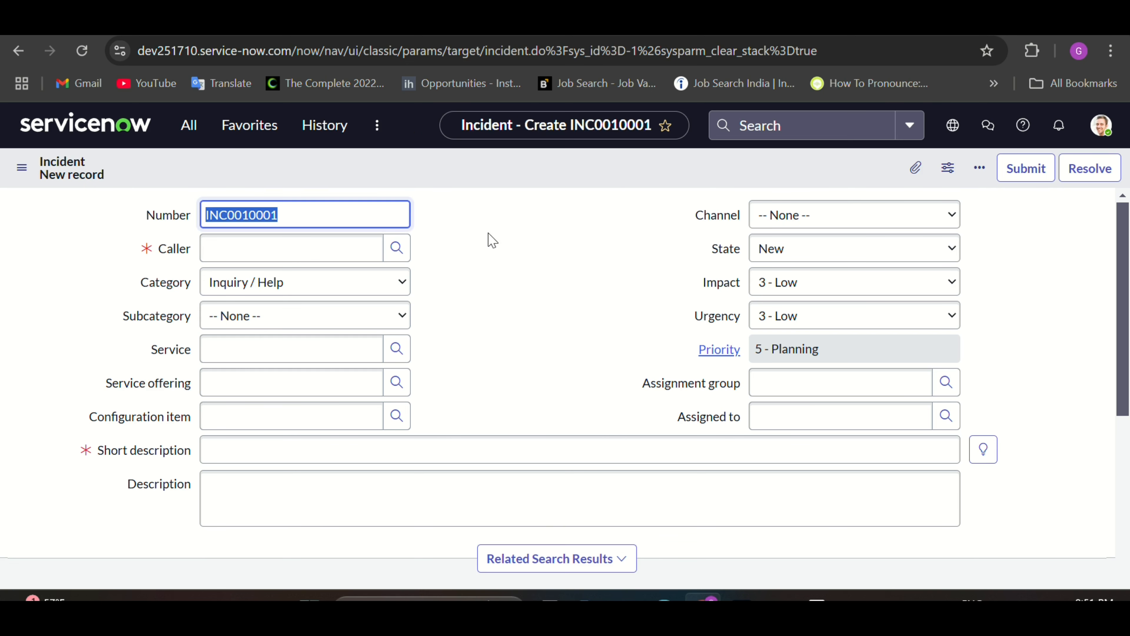
{"action": "scroll", "coordinate": [462, 275], "scroll_direction": "down", "scroll_amount": 1}
{"action": "scroll", "coordinate": [466, 281], "scroll_direction": "up", "scroll_amount": 1}
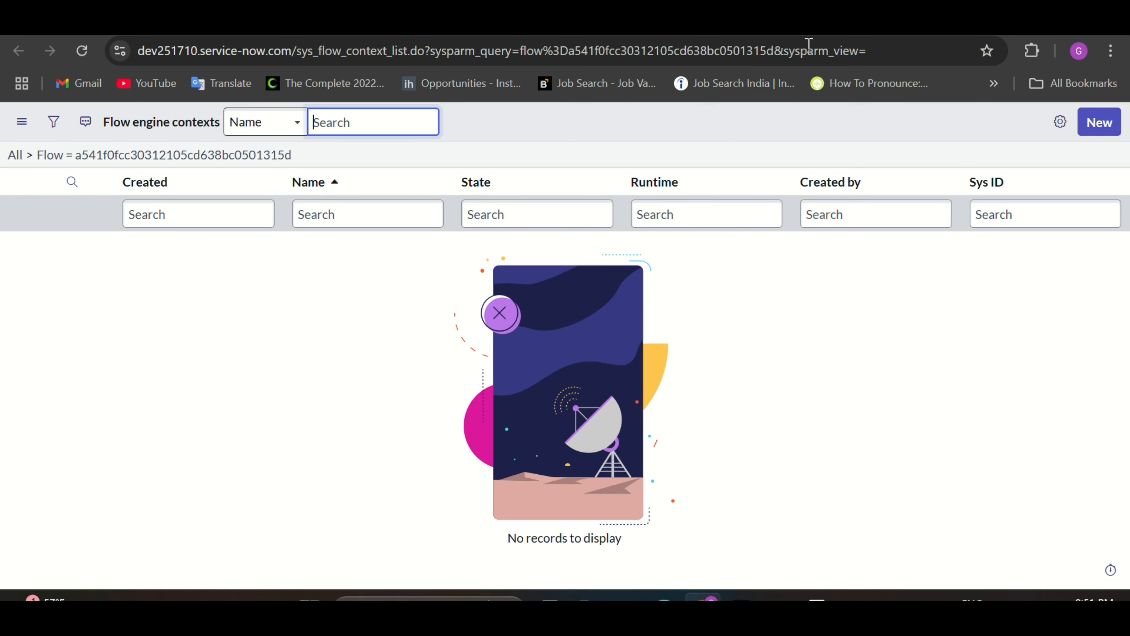
{"action": "left_click", "coordinate": [82, 55]}
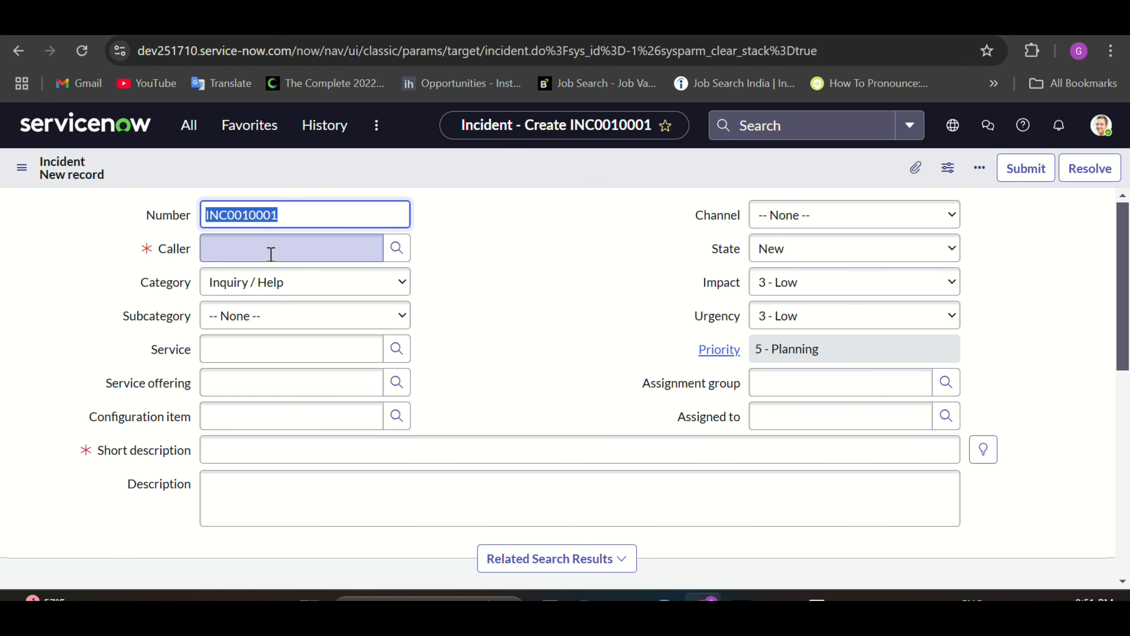
{"action": "left_click", "coordinate": [271, 254]}
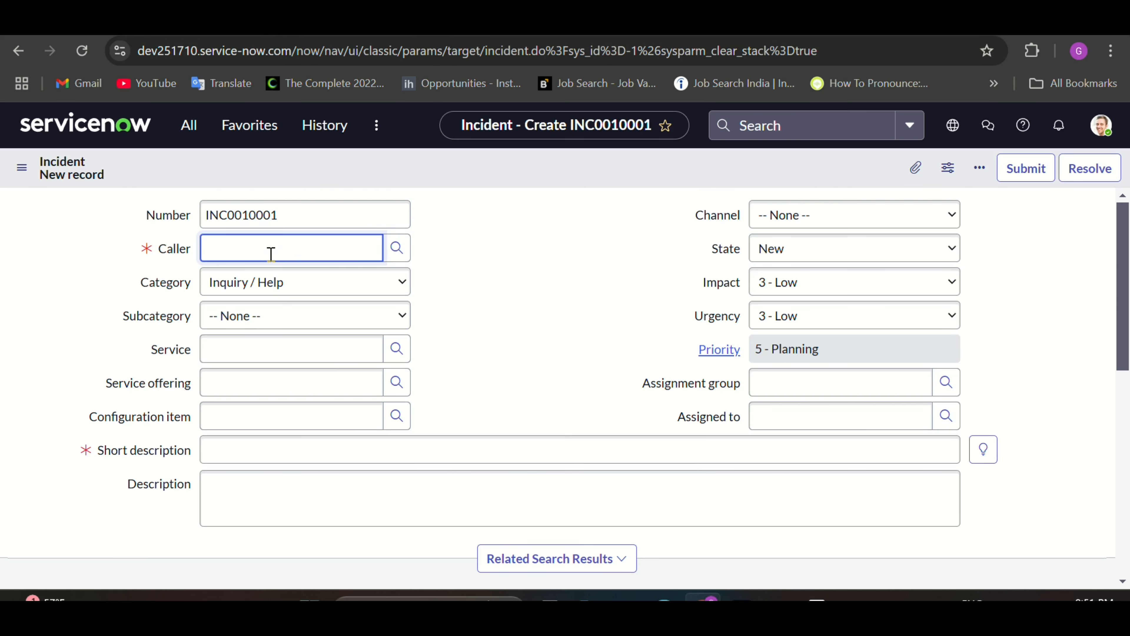
{"action": "type", "text": "ab"}
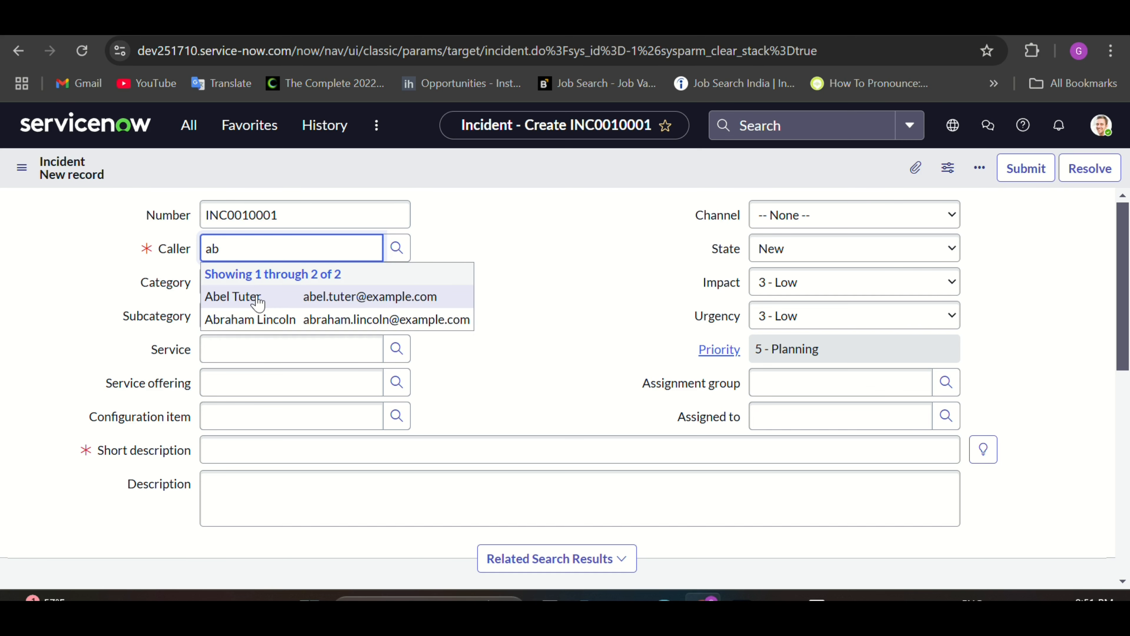
{"action": "left_click", "coordinate": [253, 296]}
Step: Enter 'test' as the short description and save the incident
{"action": "scroll", "coordinate": [467, 347], "scroll_direction": "down", "scroll_amount": 2}
{"action": "left_click", "coordinate": [359, 397]}
{"action": "type", "text": "test"}
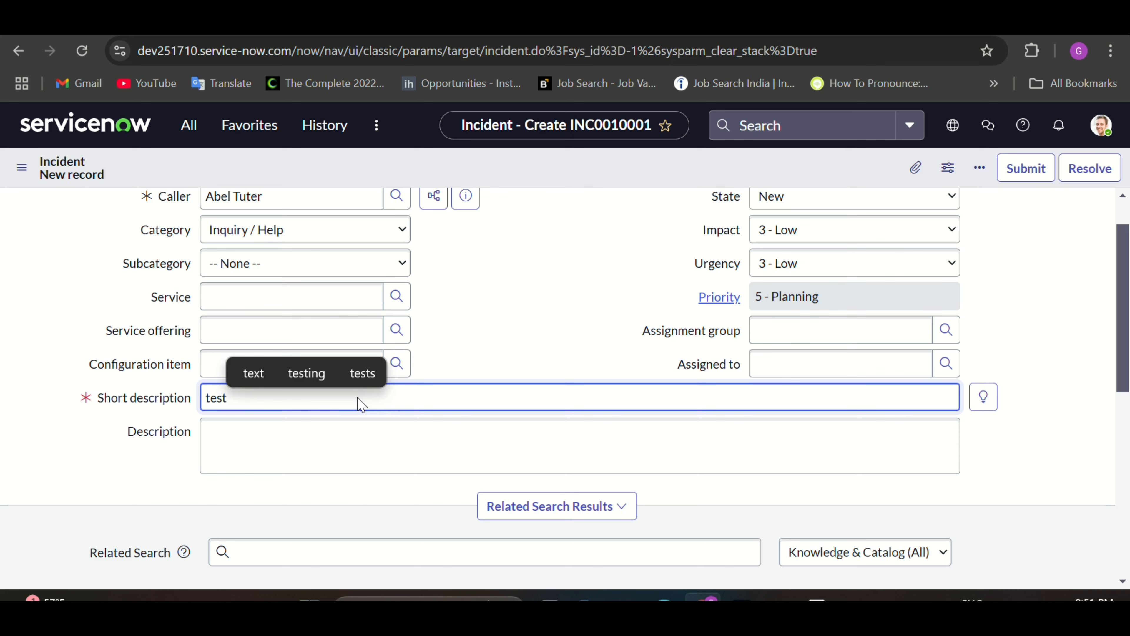
{"action": "left_click", "coordinate": [550, 342]}
{"action": "scroll", "coordinate": [547, 337], "scroll_direction": "up", "scroll_amount": 2}
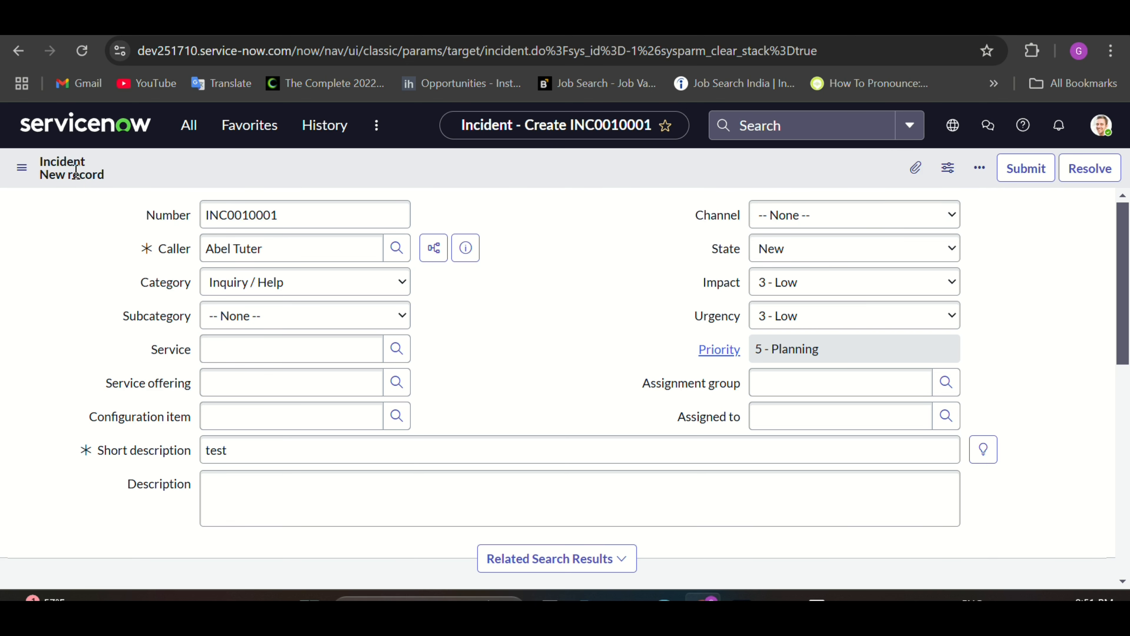
{"action": "left_click", "coordinate": [21, 167]}
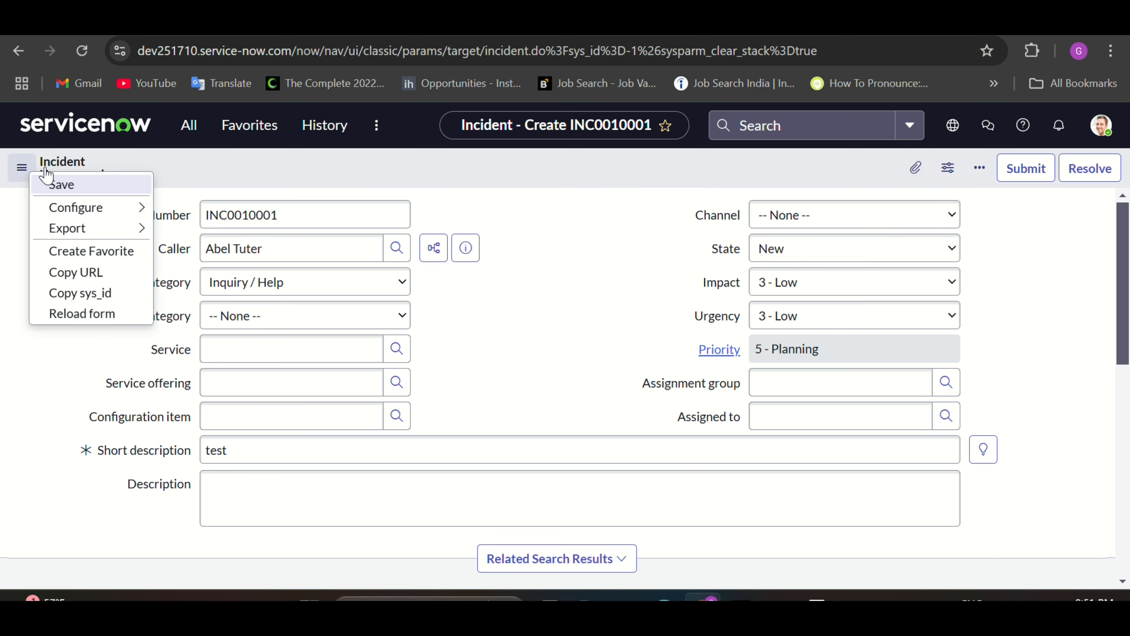
{"action": "left_click", "coordinate": [77, 183]}
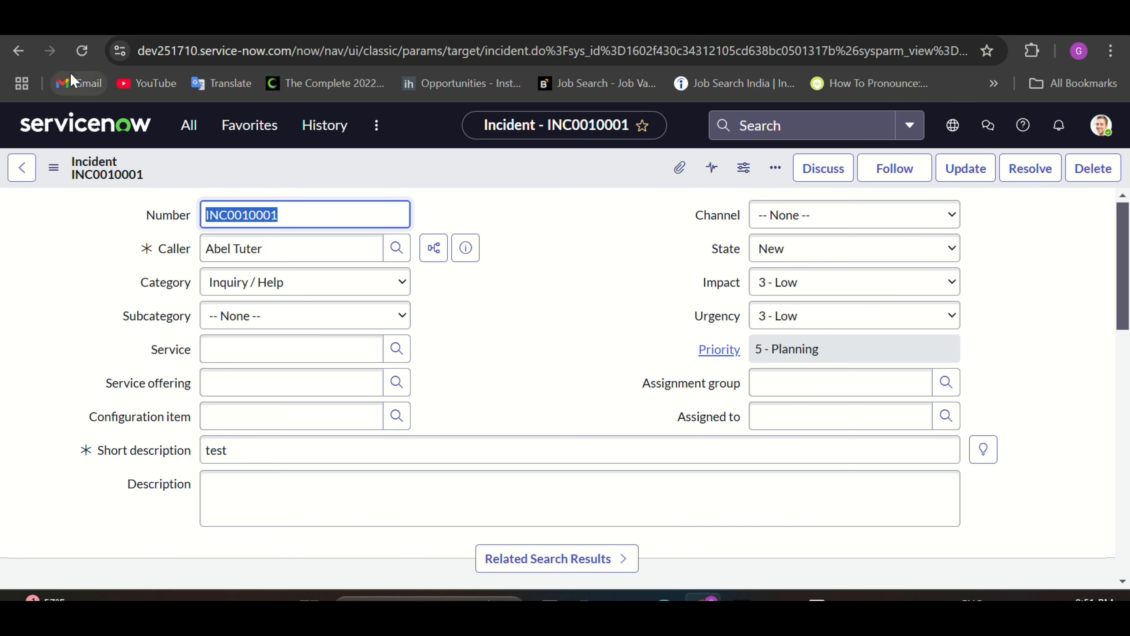
Step: Refresh the flow contexts list, open the Demo flow run, and view it in Operations View
{"action": "left_click", "coordinate": [77, 53]}
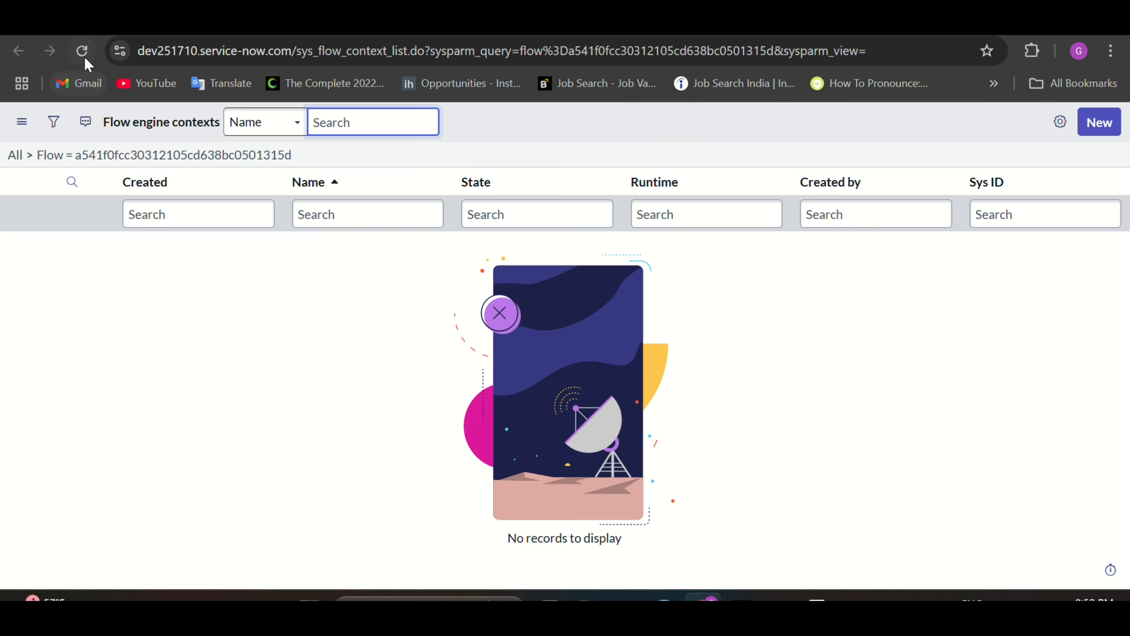
{"action": "left_click", "coordinate": [82, 53]}
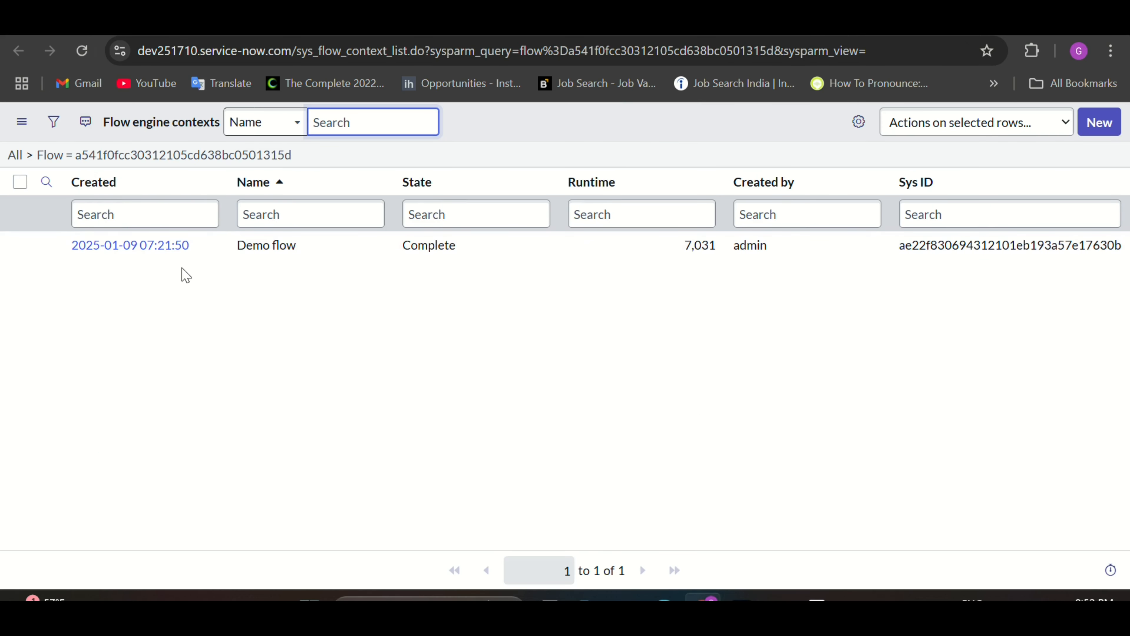
{"action": "left_click", "coordinate": [167, 252]}
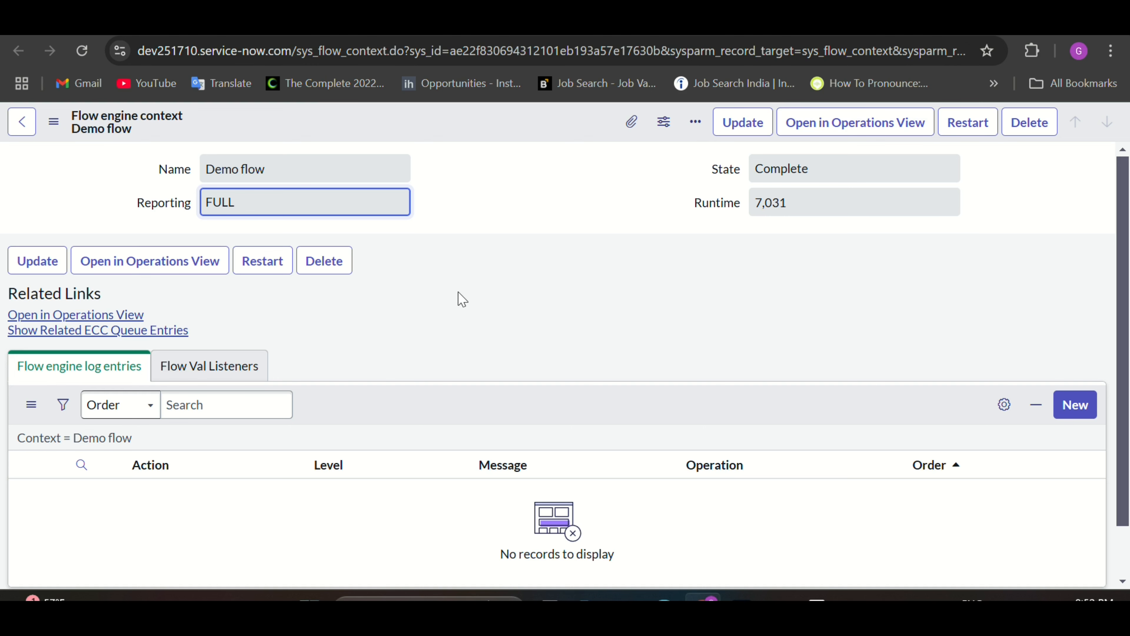
{"action": "left_click", "coordinate": [118, 316]}
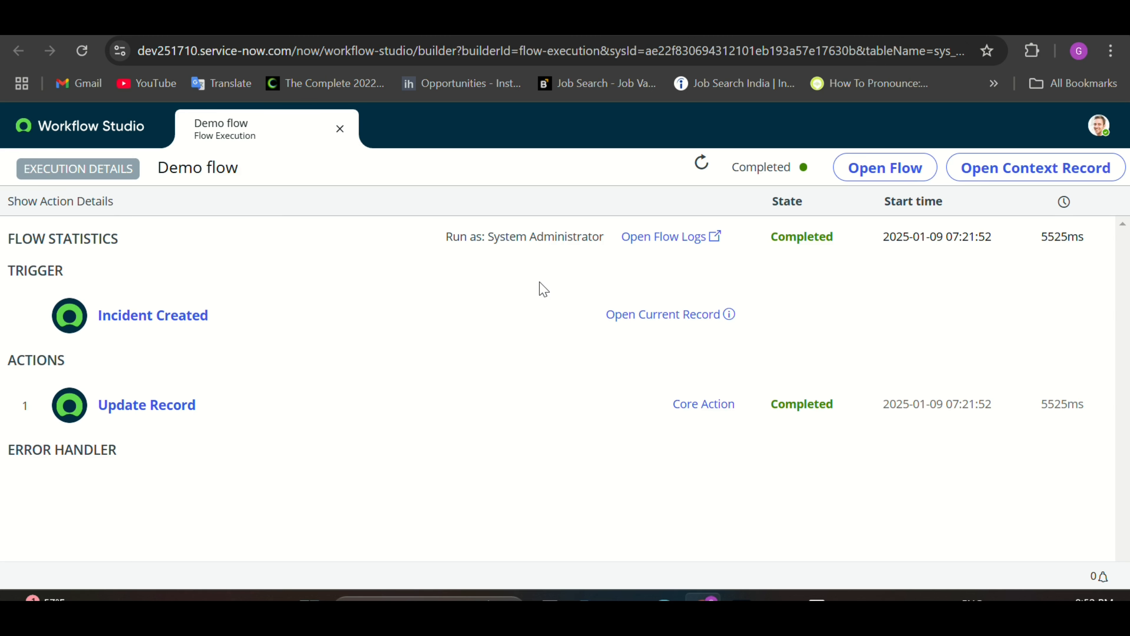
Step: Preview incident INC0010001 to confirm its short description is now 'Demo test'
{"action": "left_click", "coordinate": [728, 317]}
{"action": "scroll", "coordinate": [512, 396], "scroll_direction": "down", "scroll_amount": 3}
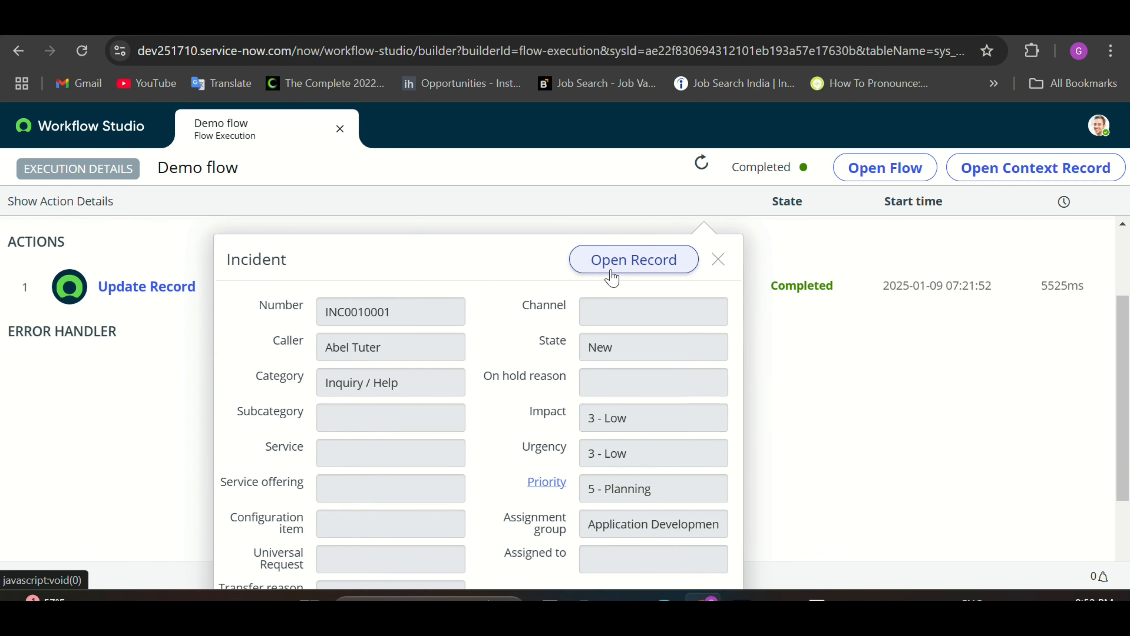
{"action": "scroll", "coordinate": [579, 312], "scroll_direction": "down", "scroll_amount": 1}
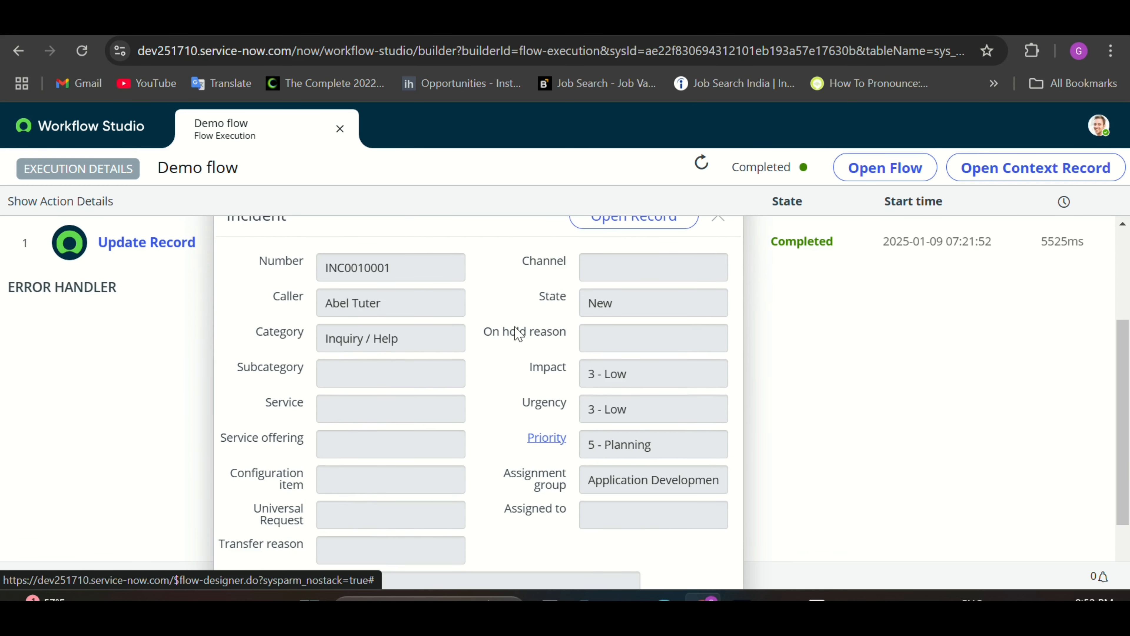
{"action": "double_click", "coordinate": [403, 267]}
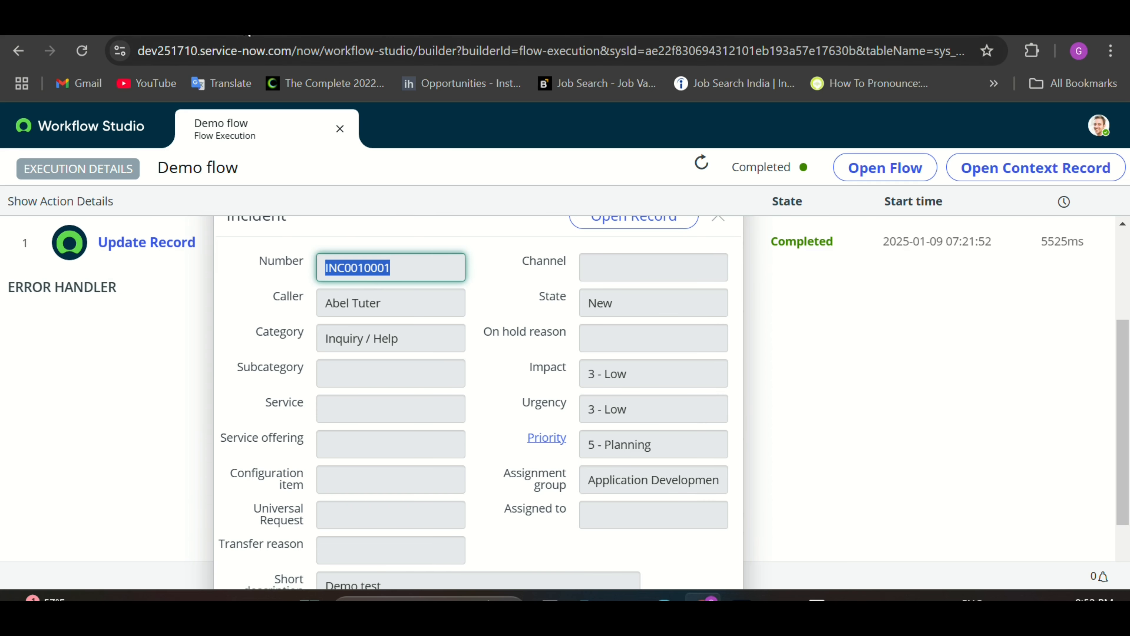
Step: Check the incident's tab, then return to the Workflow Studio Flows list
{"action": "left_click", "coordinate": [209, 24]}
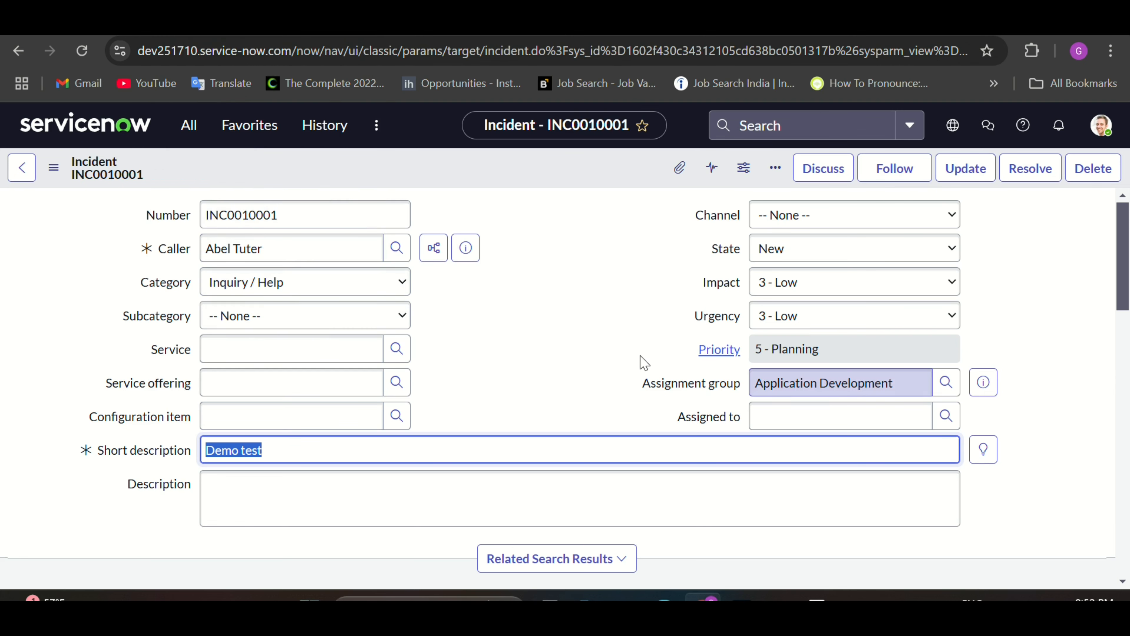
{"action": "left_click", "coordinate": [823, 22]}
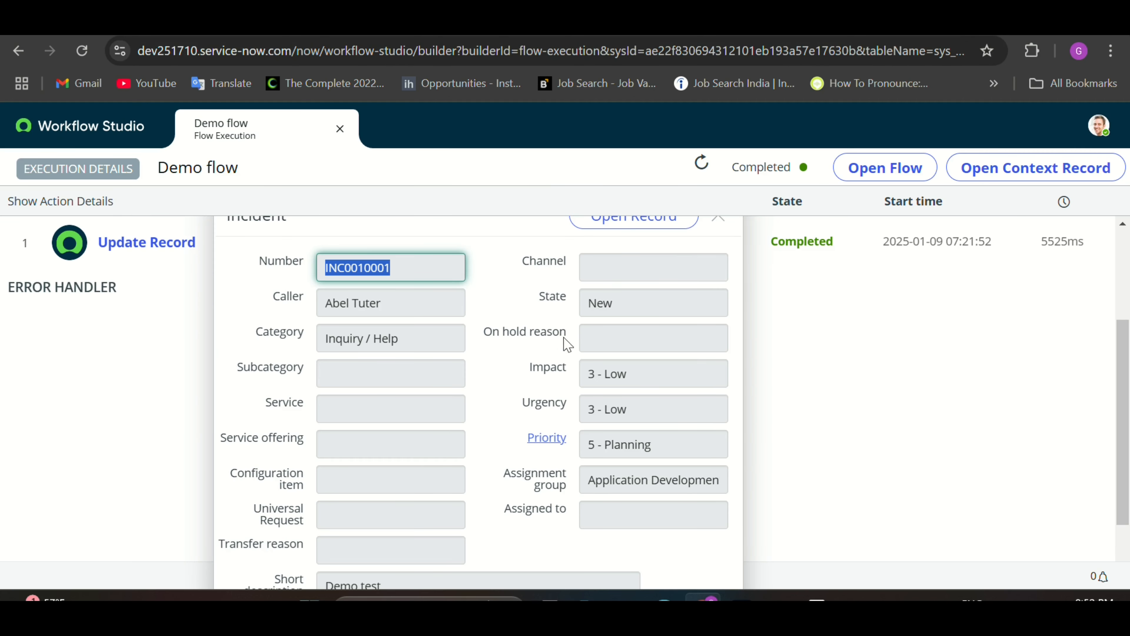
{"action": "scroll", "coordinate": [571, 373], "scroll_direction": "down", "scroll_amount": 1}
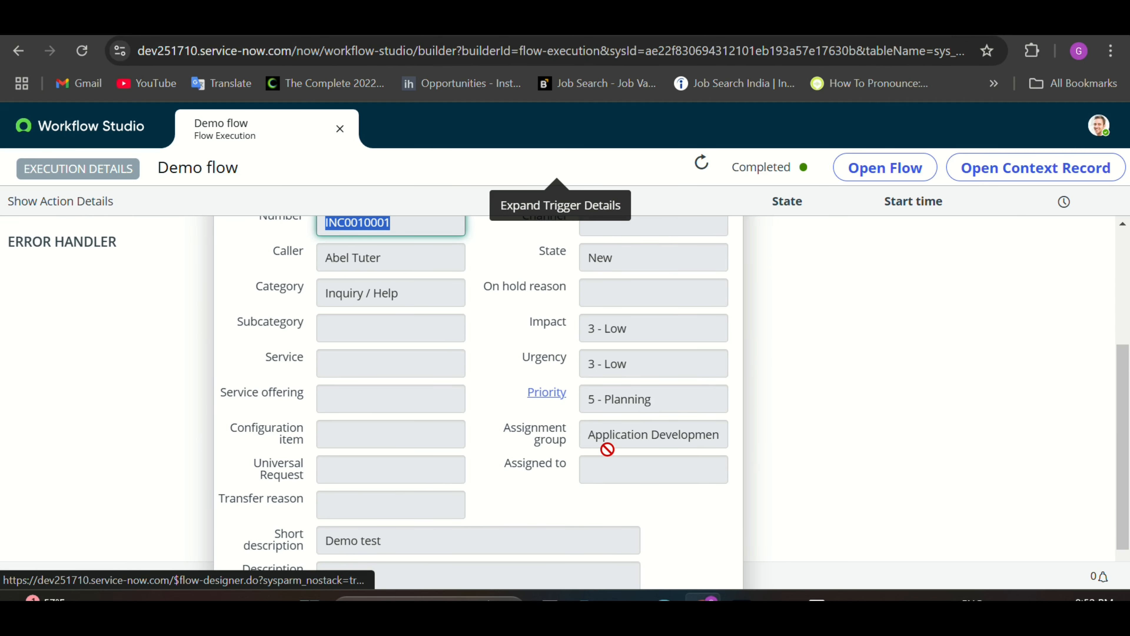
{"action": "scroll", "coordinate": [429, 482], "scroll_direction": "down", "scroll_amount": 1}
{"action": "scroll", "coordinate": [651, 356], "scroll_direction": "up", "scroll_amount": 4}
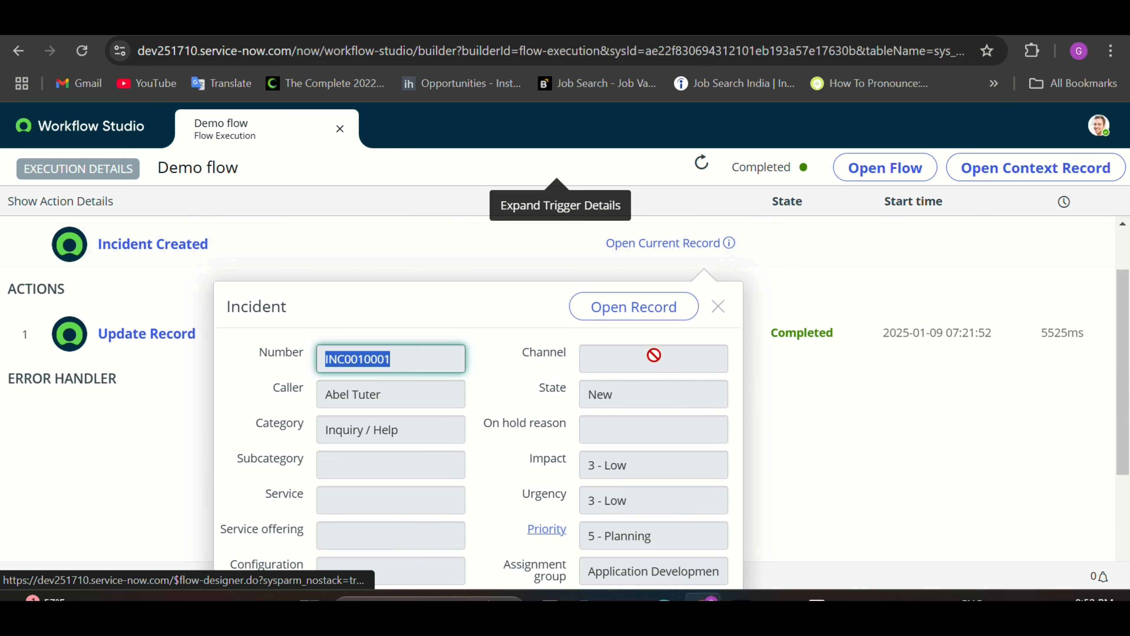
{"action": "left_click", "coordinate": [718, 308]}
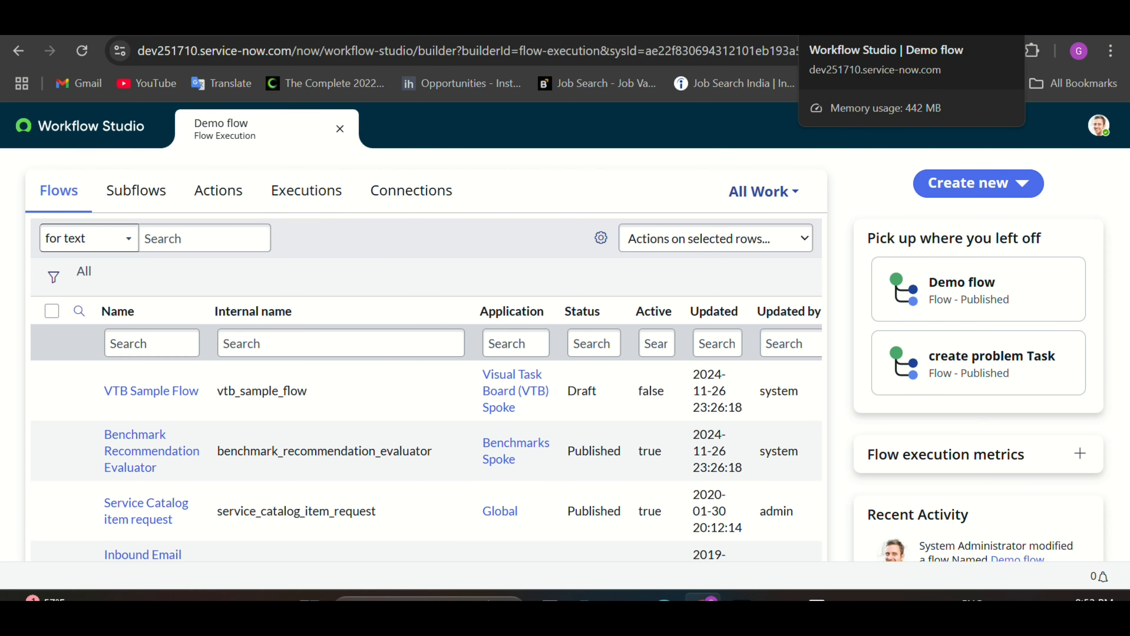
Step: Deactivate the Demo flow with confirmation and close its editor
{"action": "left_click", "coordinate": [939, 20]}
{"action": "left_click", "coordinate": [763, 21]}
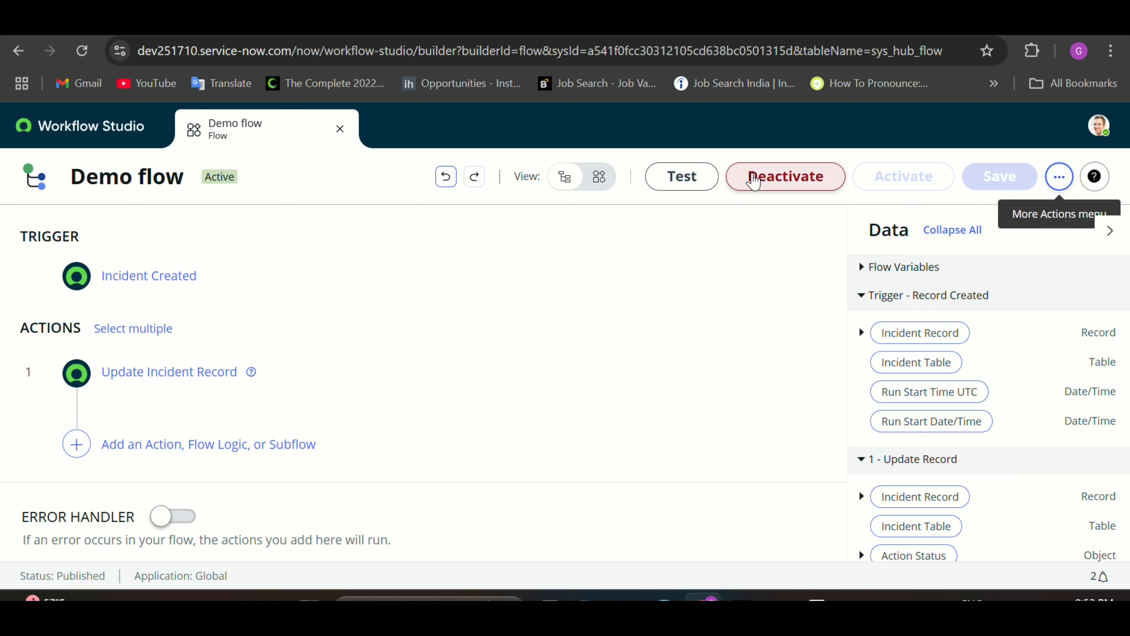
{"action": "left_click", "coordinate": [784, 177]}
{"action": "left_click", "coordinate": [695, 421]}
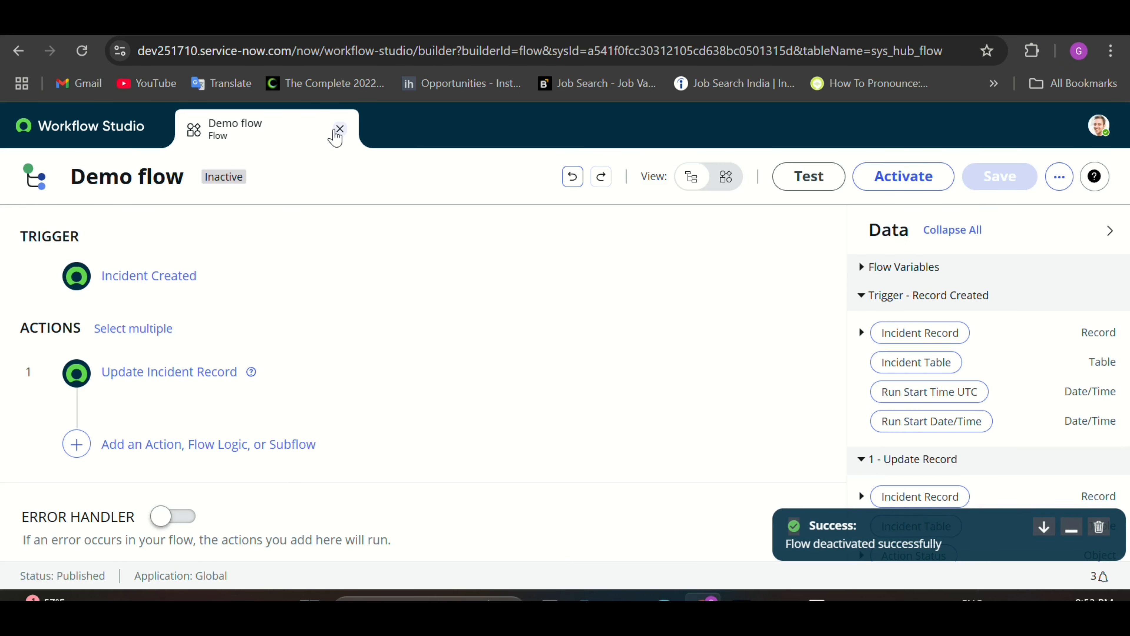
{"action": "left_click", "coordinate": [339, 129]}
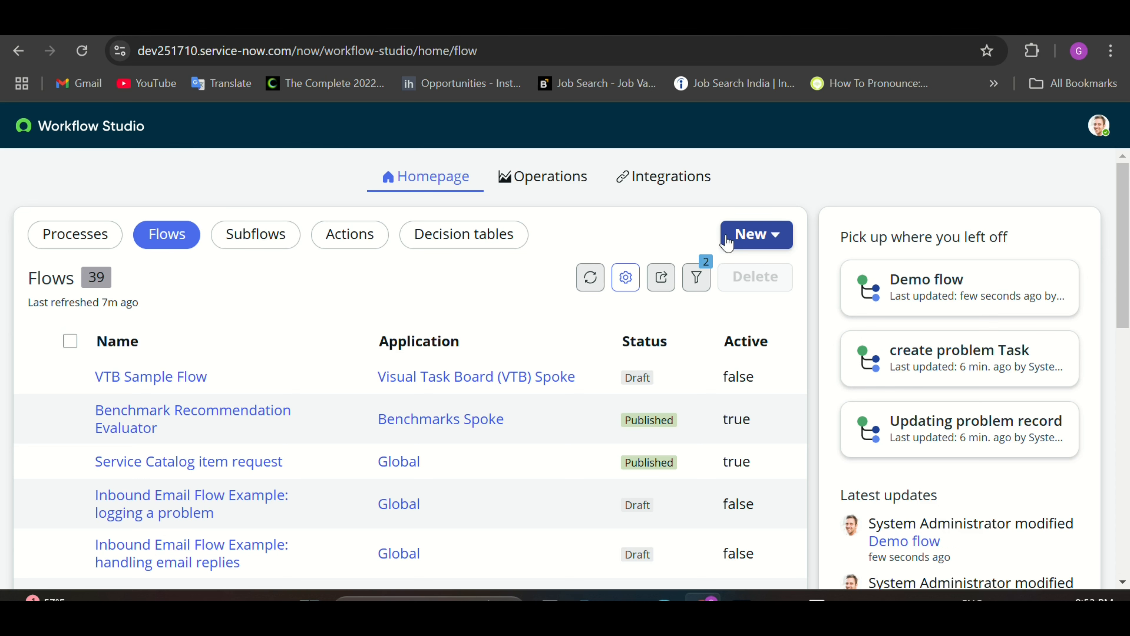
Step: Create a new flow named 'Demo update' and build it
{"action": "left_click", "coordinate": [757, 235]}
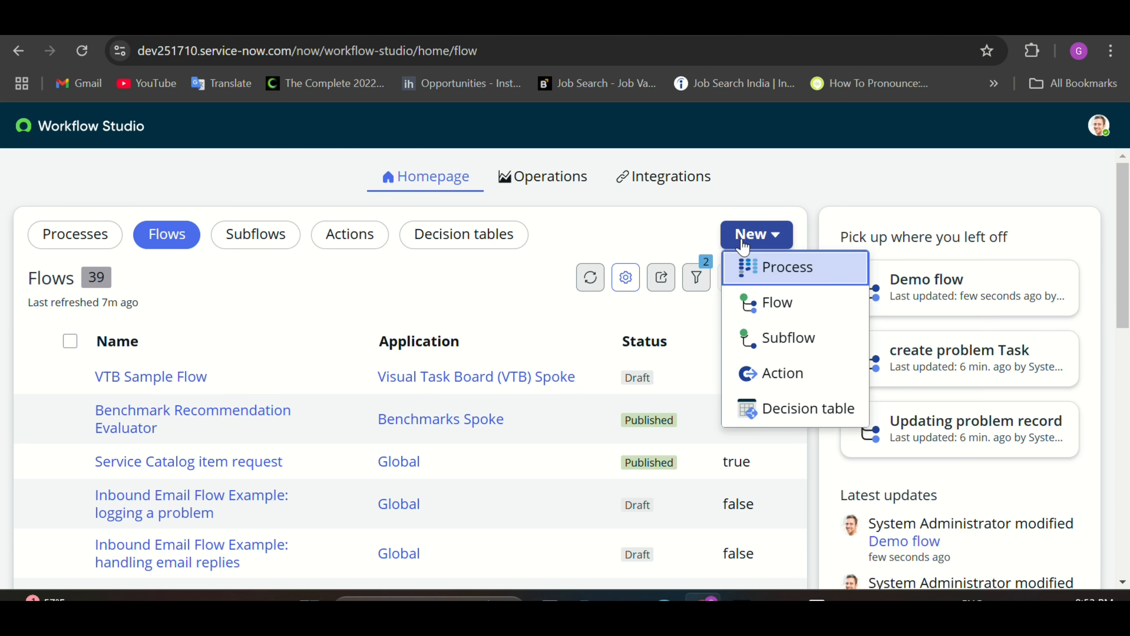
{"action": "left_click", "coordinate": [771, 305]}
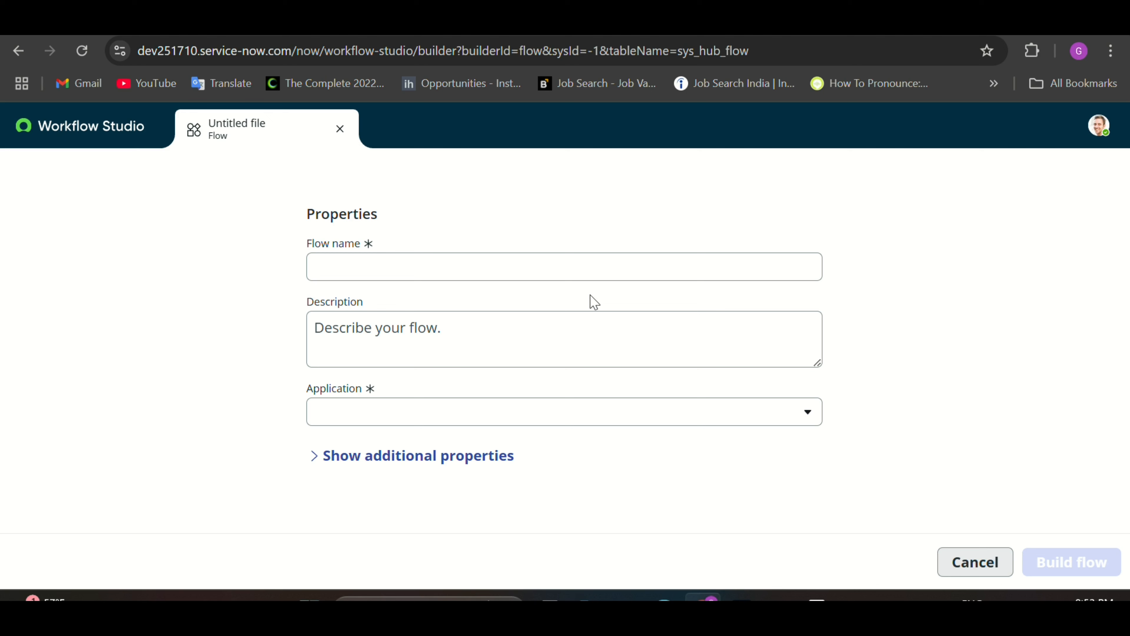
{"action": "left_click", "coordinate": [518, 268]}
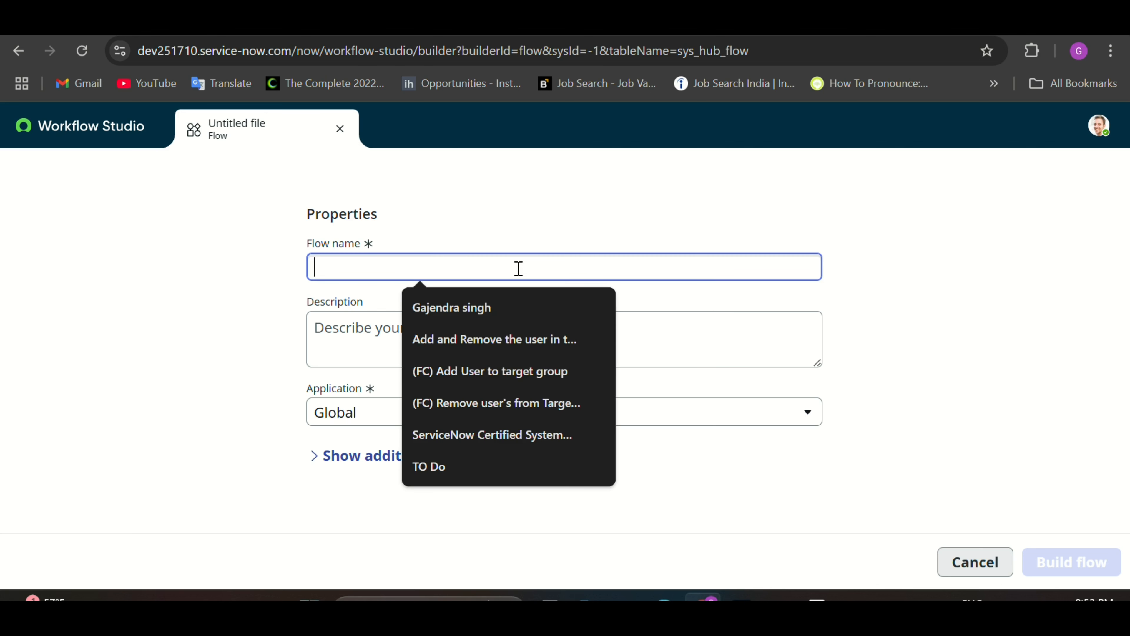
{"action": "type", "text": "Demo up"}
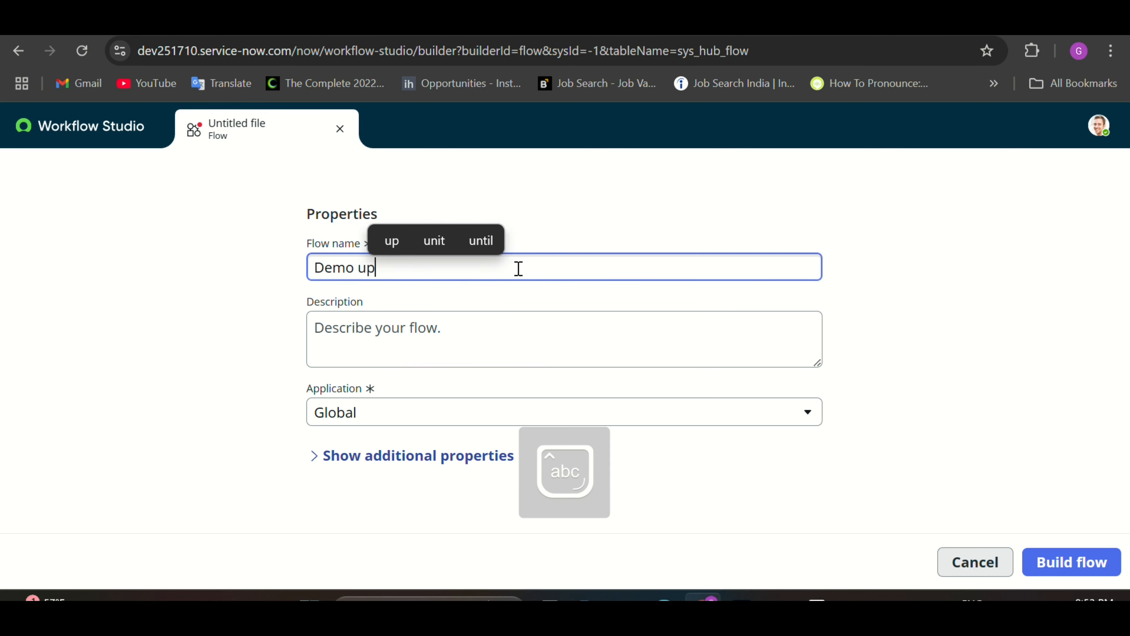
{"action": "type", "text": "date th"}
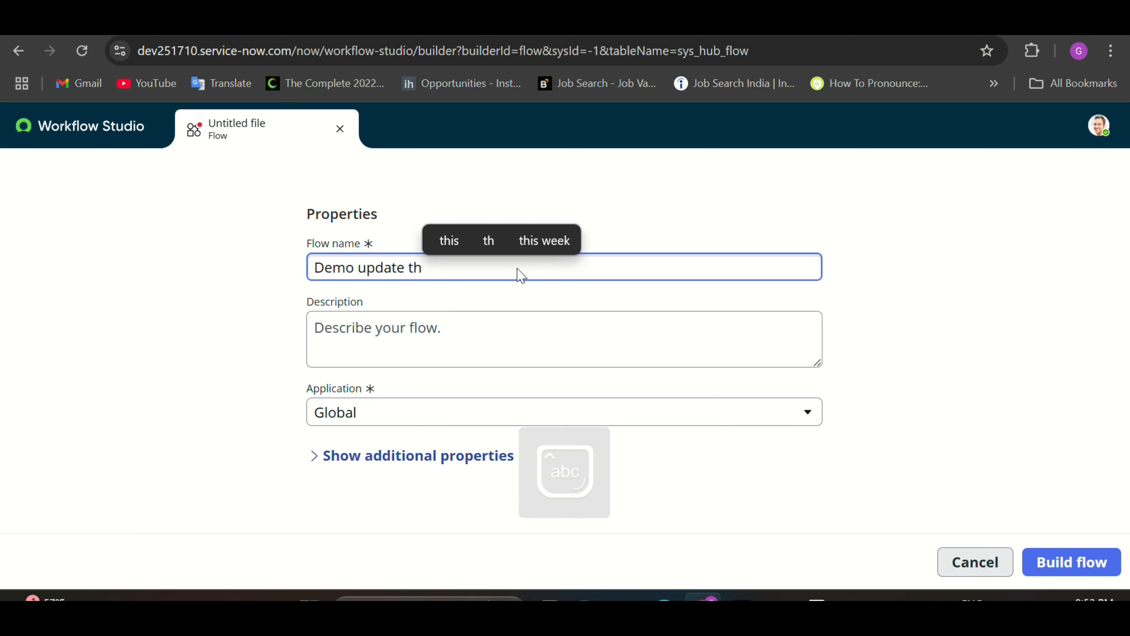
{"action": "key", "text": "BackSpace"}
{"action": "key", "text": "BackSpace"}
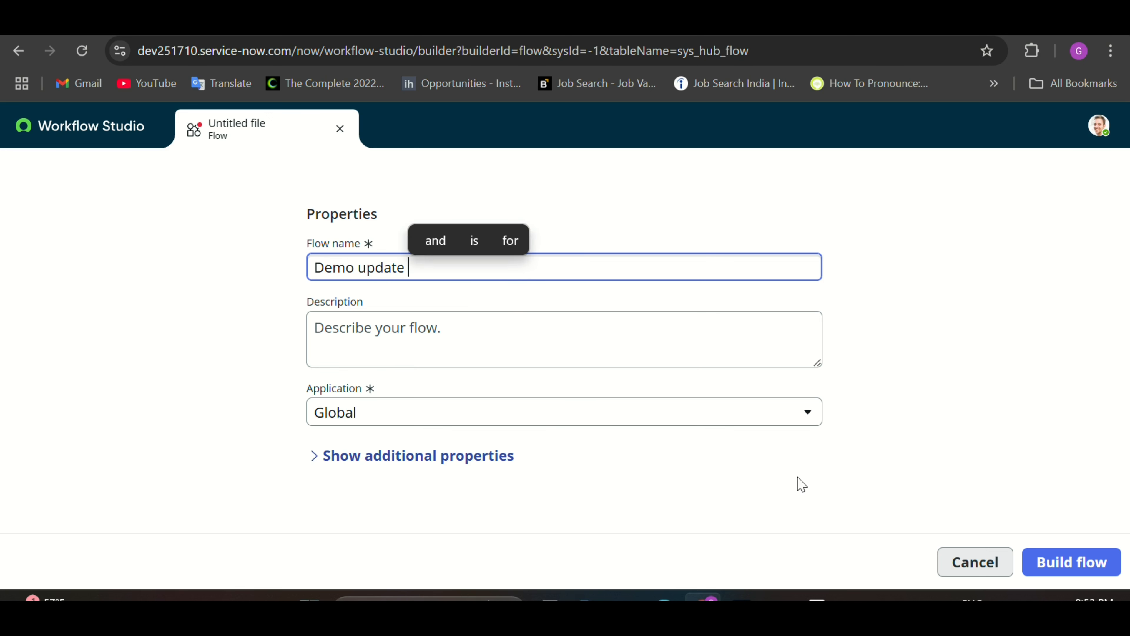
{"action": "left_click", "coordinate": [1072, 570]}
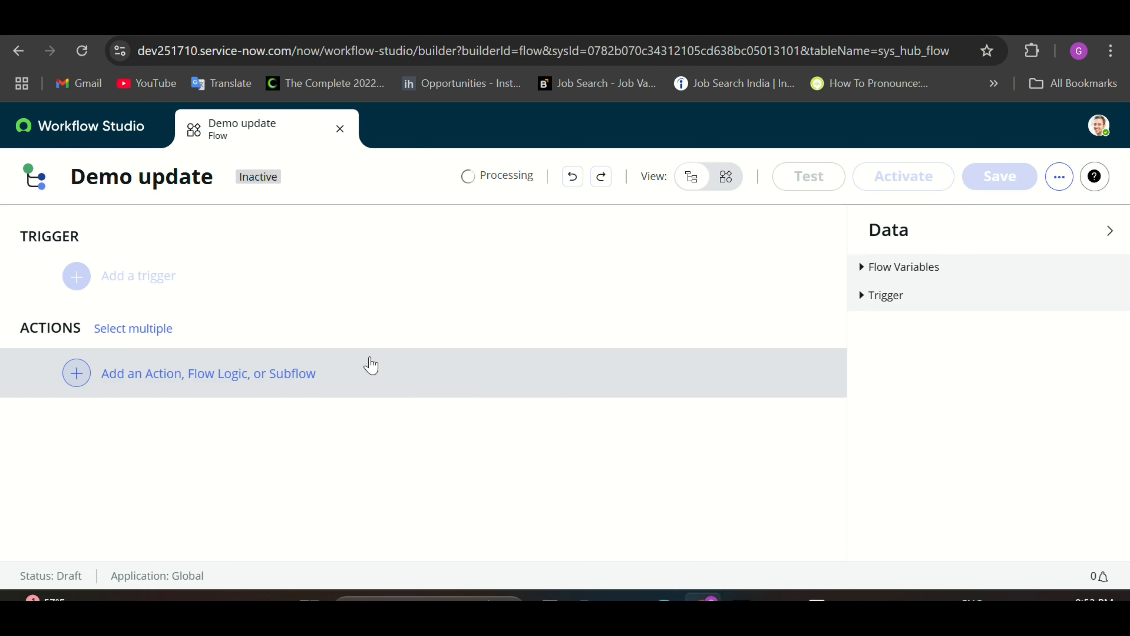
Step: Add a record Updated trigger on the Incident table
{"action": "left_click", "coordinate": [158, 289]}
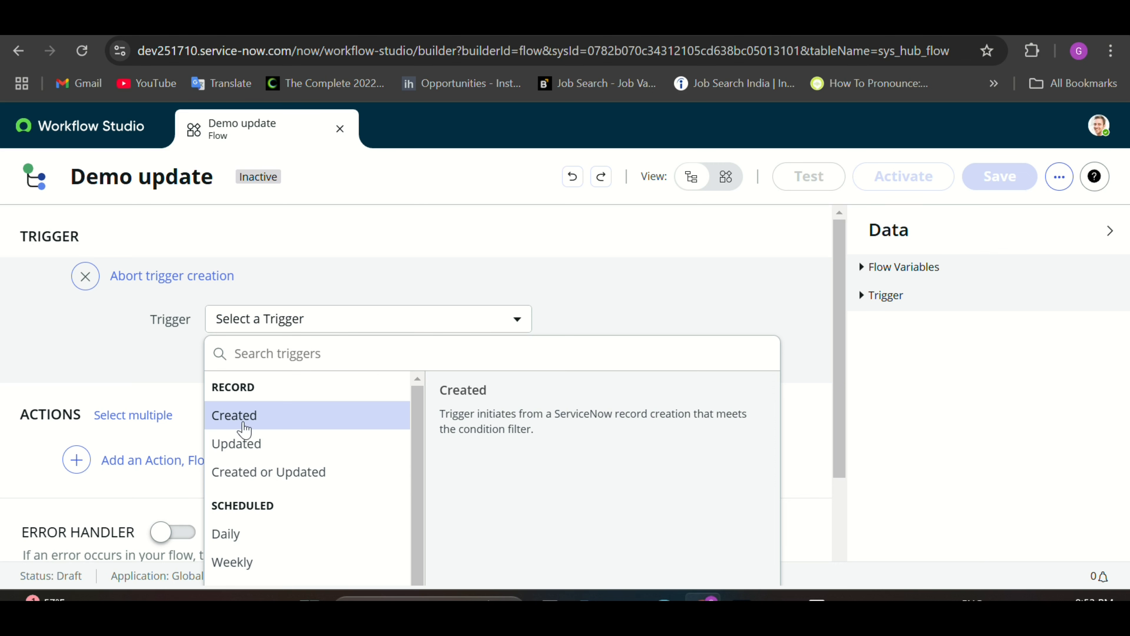
{"action": "left_click", "coordinate": [242, 446]}
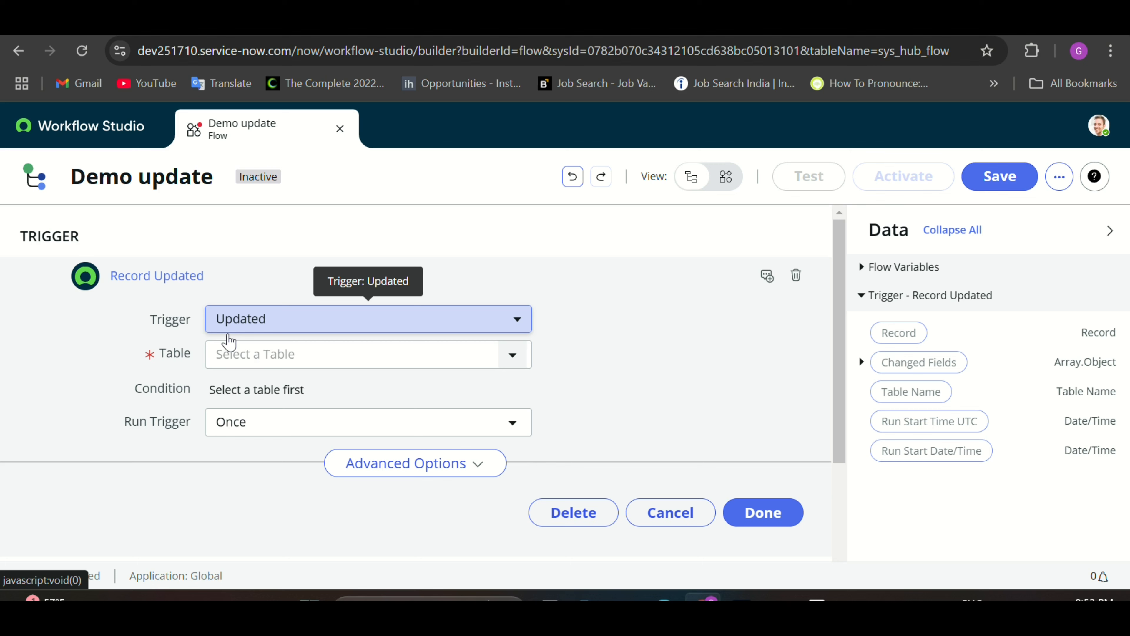
{"action": "left_click", "coordinate": [224, 364]}
{"action": "type", "text": "i"}
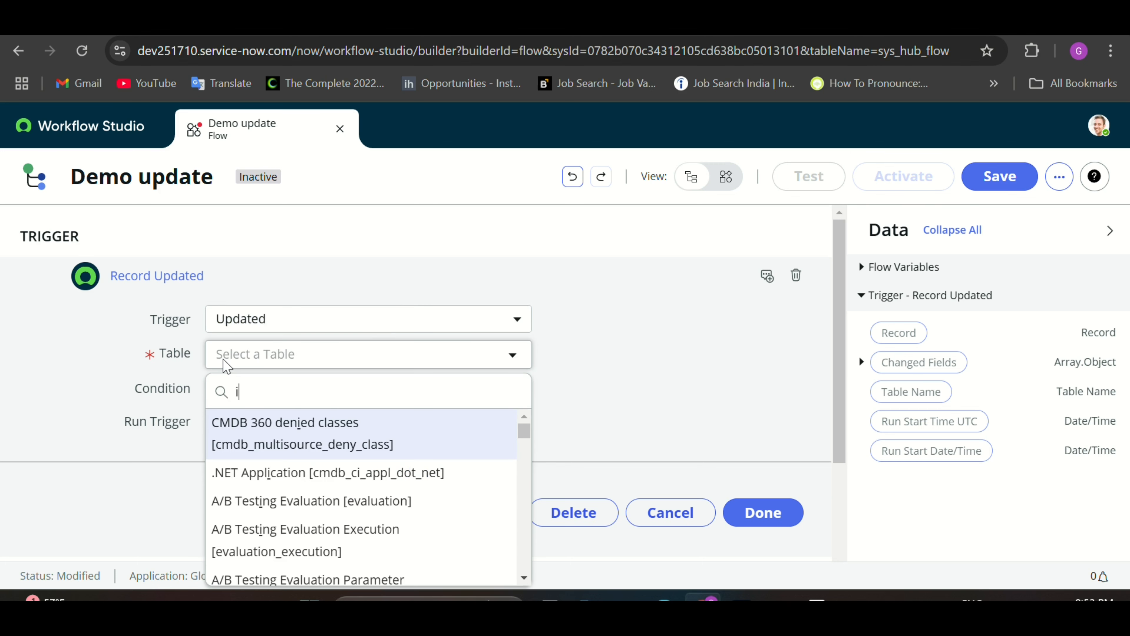
{"action": "type", "text": "nciden"}
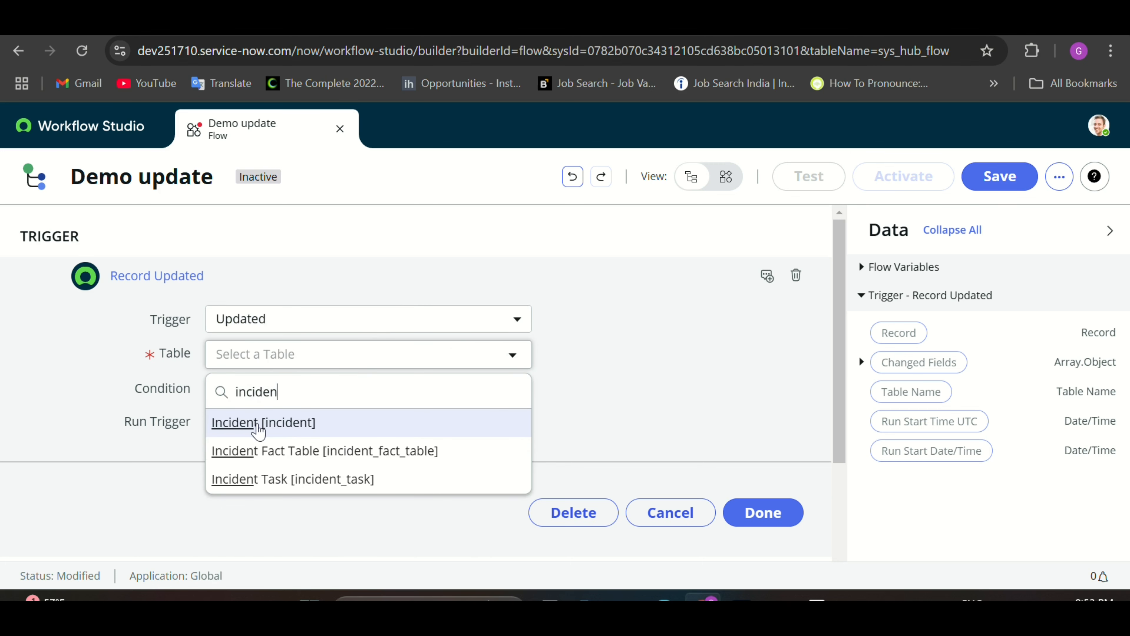
{"action": "left_click", "coordinate": [259, 425]}
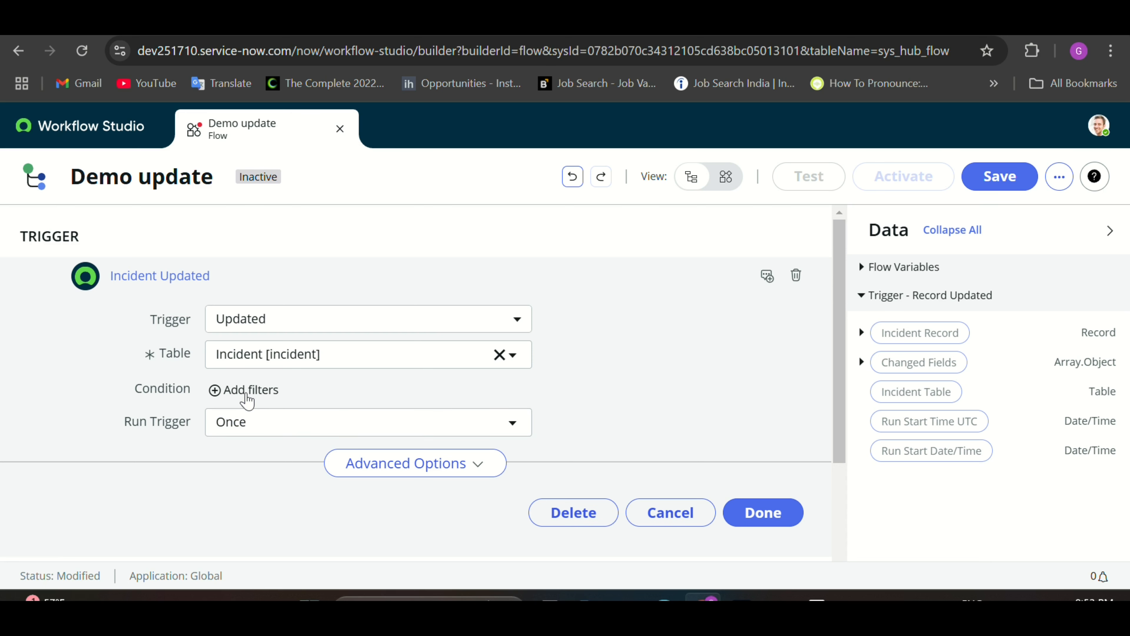
Step: Filter the trigger to fire when Assignment group changes, and finish the trigger
{"action": "left_click", "coordinate": [248, 398]}
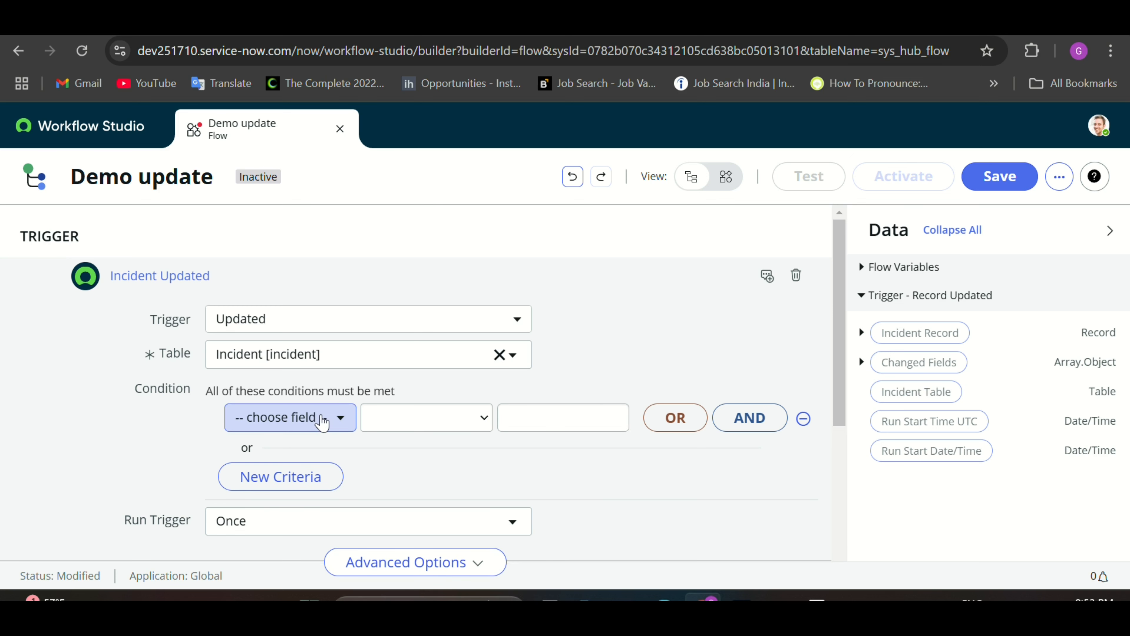
{"action": "left_click", "coordinate": [322, 420]}
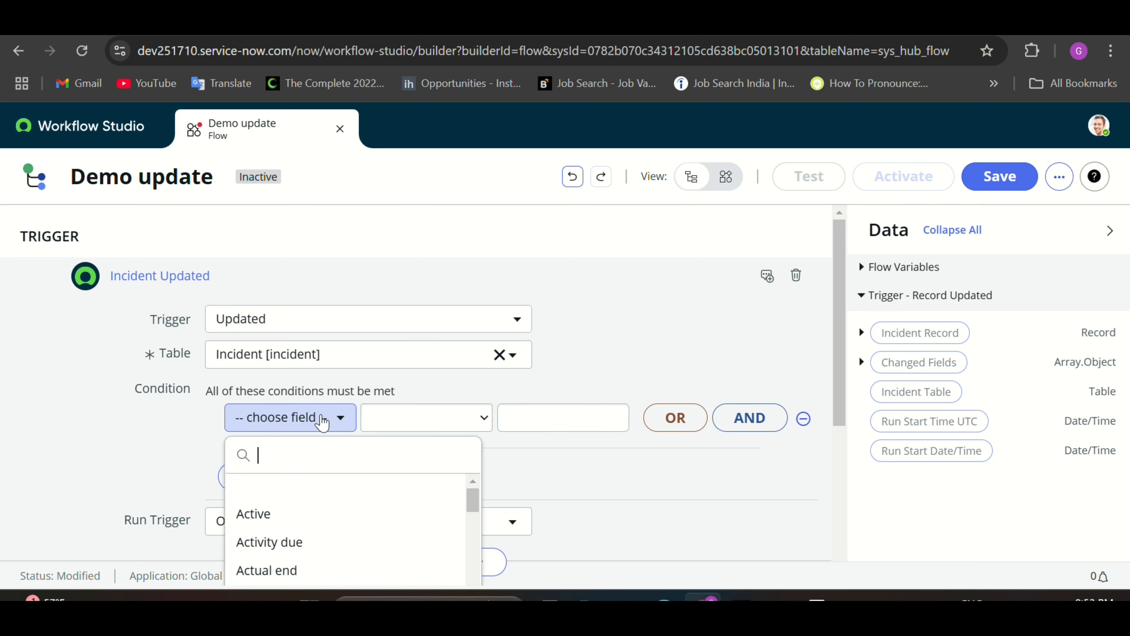
{"action": "type", "text": "assi"}
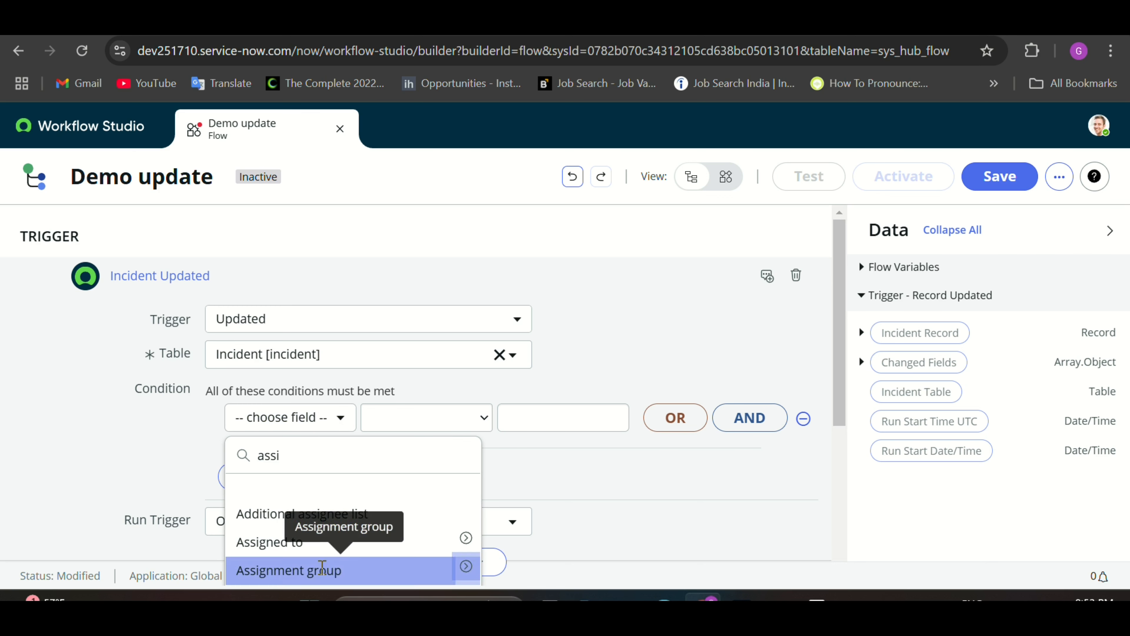
{"action": "left_click", "coordinate": [350, 570]}
{"action": "left_click", "coordinate": [429, 419]}
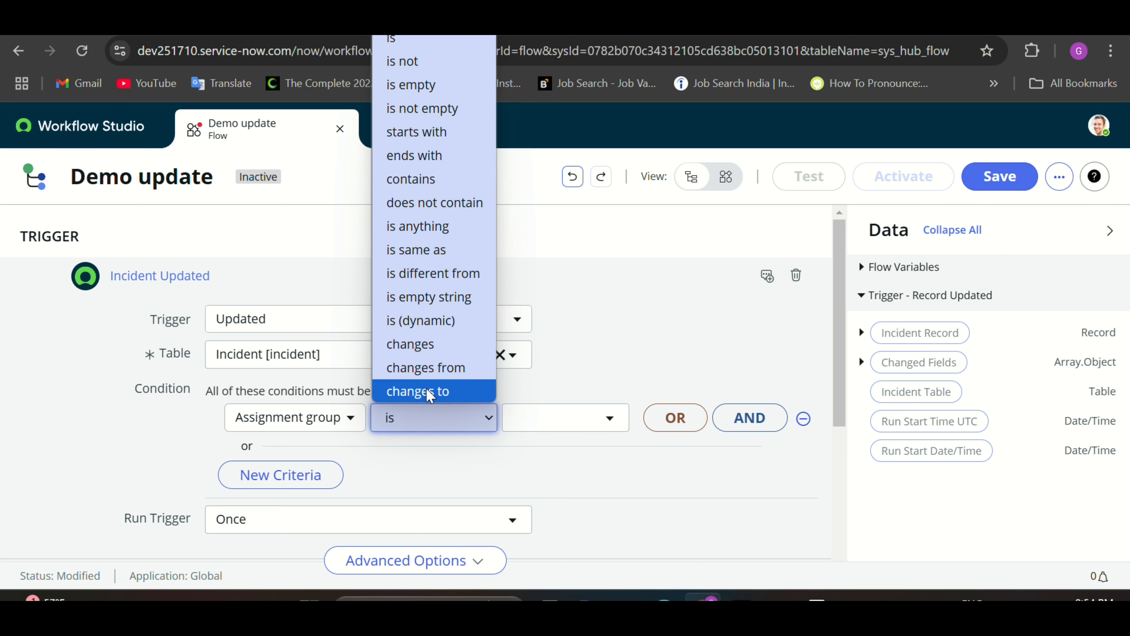
{"action": "left_click", "coordinate": [422, 344]}
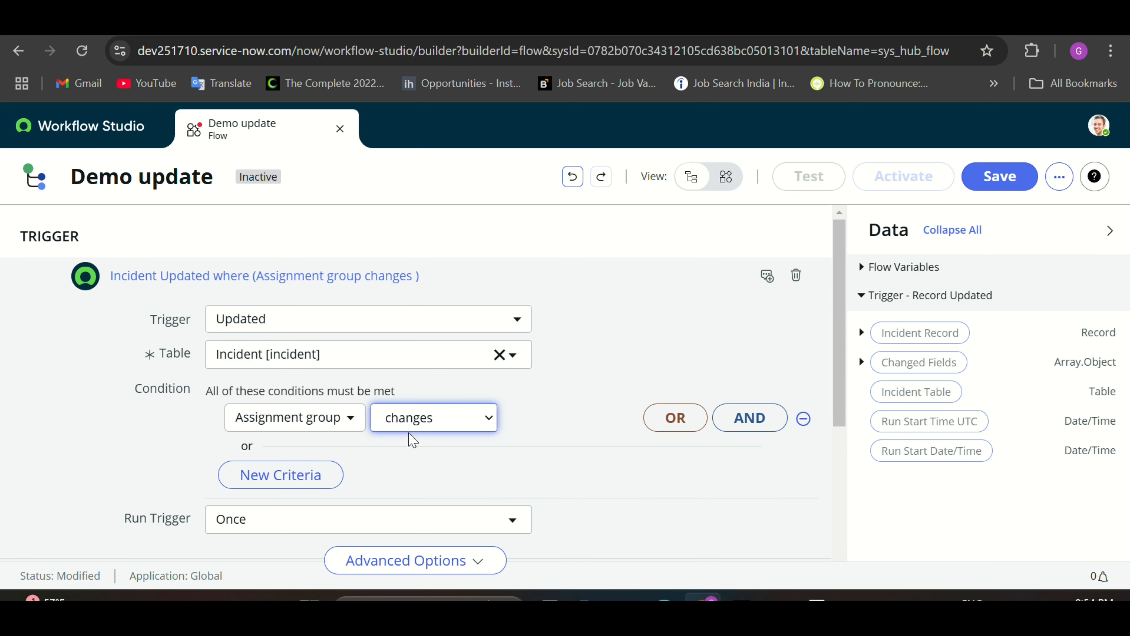
{"action": "scroll", "coordinate": [414, 443], "scroll_direction": "down", "scroll_amount": 2}
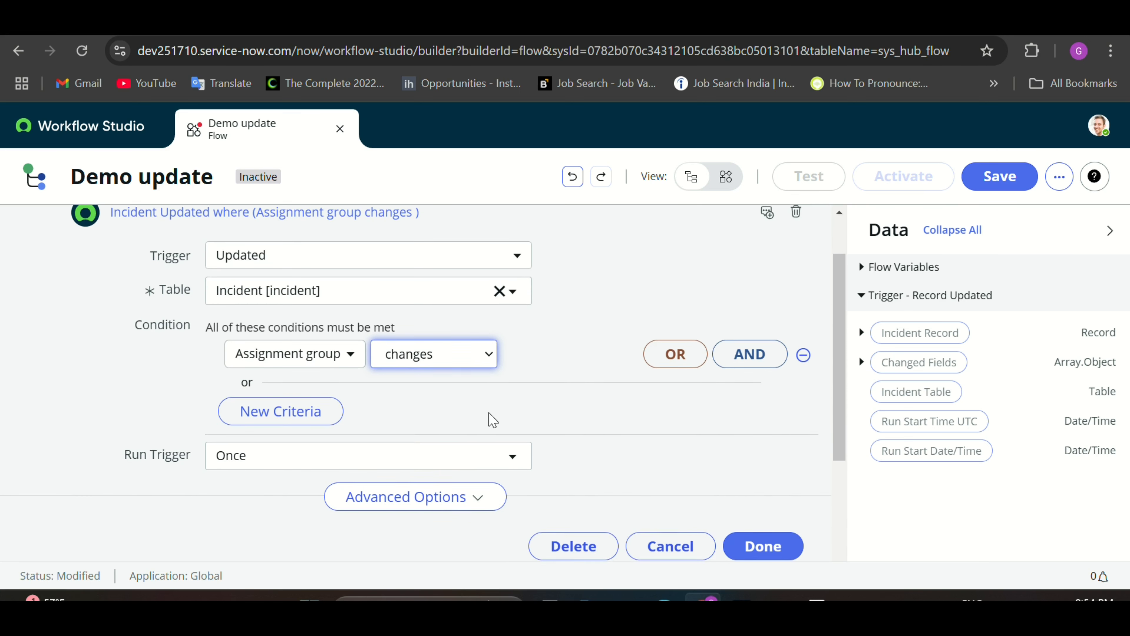
{"action": "scroll", "coordinate": [493, 419], "scroll_direction": "down", "scroll_amount": 1}
{"action": "left_click", "coordinate": [757, 508]}
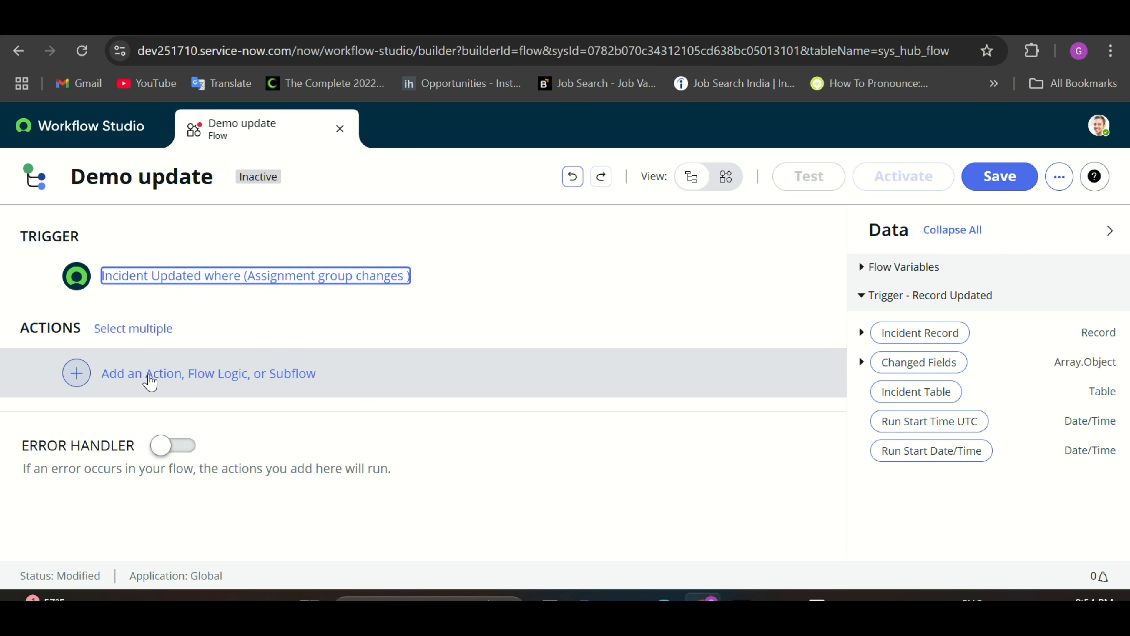
Step: Add a Create Task action that creates records on the Incident Task table
{"action": "left_click", "coordinate": [150, 381]}
{"action": "left_click", "coordinate": [158, 375]}
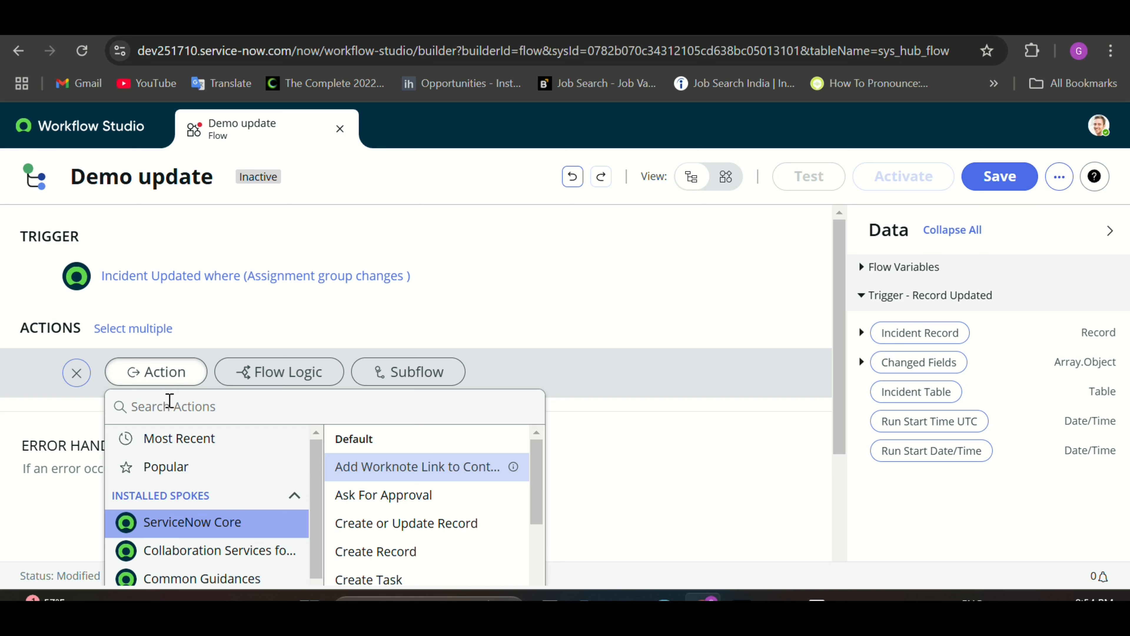
{"action": "left_click", "coordinate": [169, 404]}
{"action": "type", "text": "cre"}
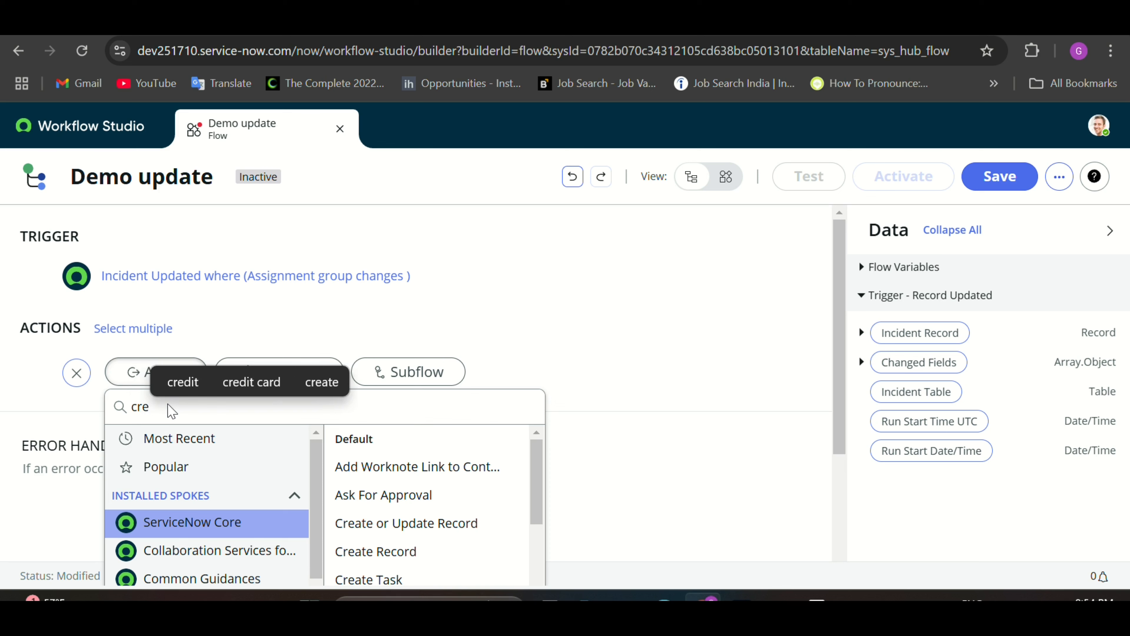
{"action": "type", "text": "ate"}
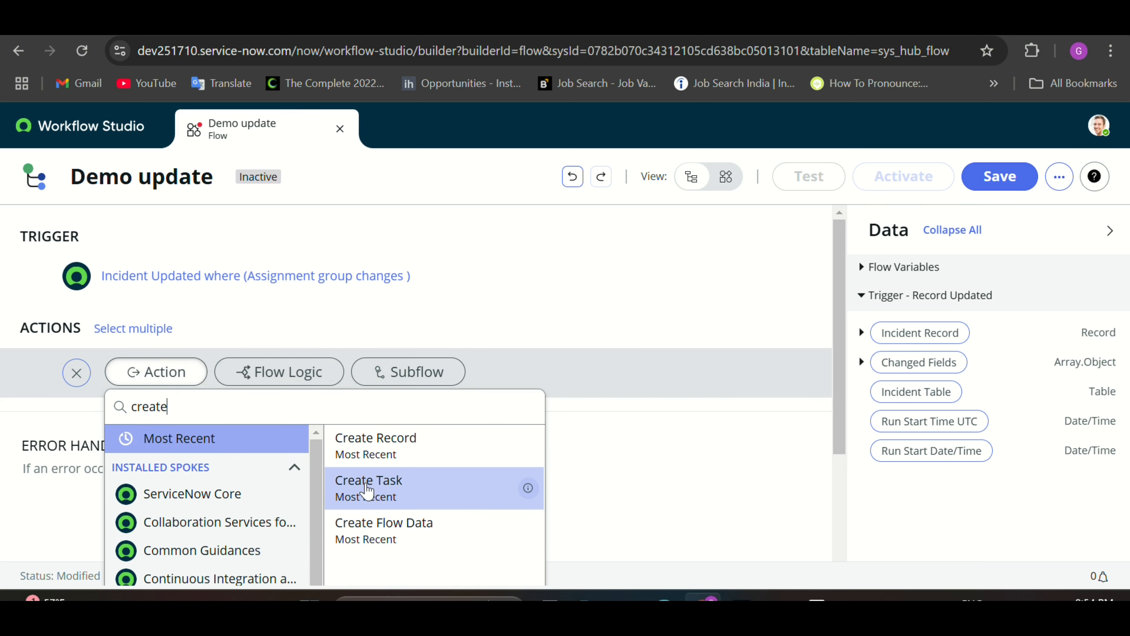
{"action": "left_click", "coordinate": [366, 490]}
{"action": "scroll", "coordinate": [344, 422], "scroll_direction": "up", "scroll_amount": 2}
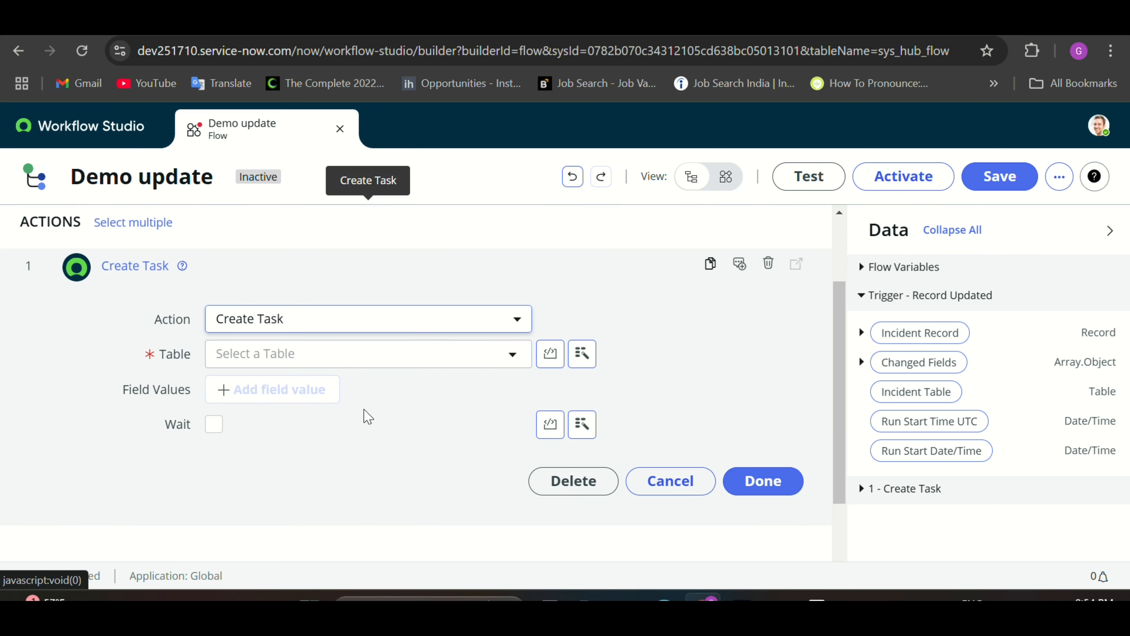
{"action": "left_click", "coordinate": [403, 364]}
{"action": "type", "text": "i"}
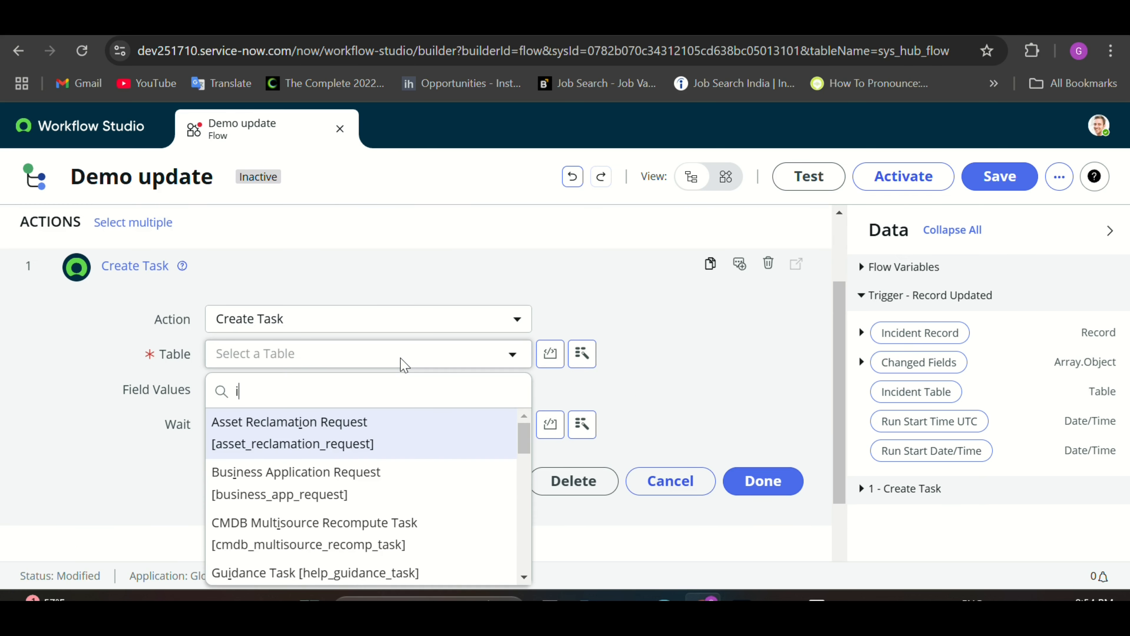
{"action": "type", "text": "nci"}
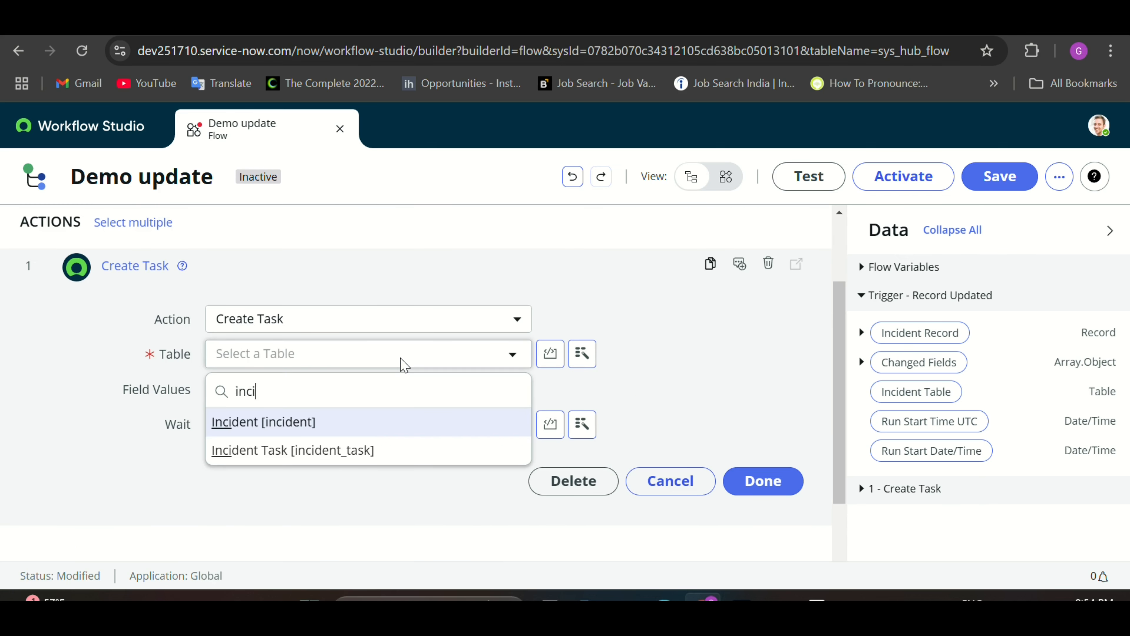
{"action": "left_click", "coordinate": [327, 454]}
Step: Set the task's Incident field to the trigger's Incident Record data pill
{"action": "left_click", "coordinate": [314, 406]}
{"action": "left_click", "coordinate": [290, 401]}
{"action": "type", "text": "in"}
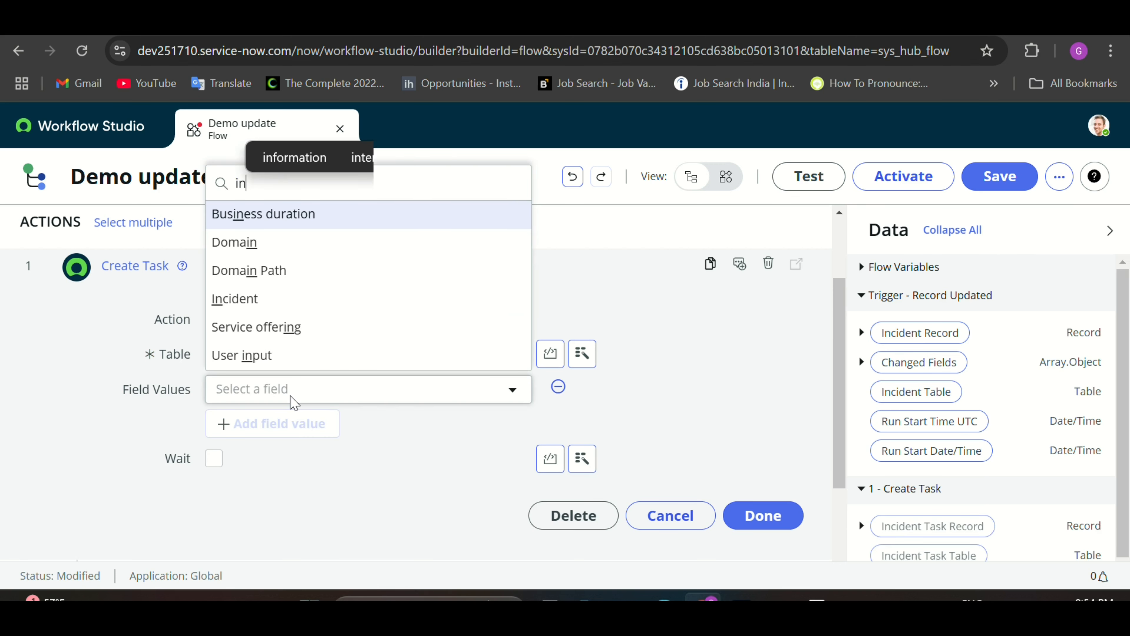
{"action": "left_click", "coordinate": [254, 302]}
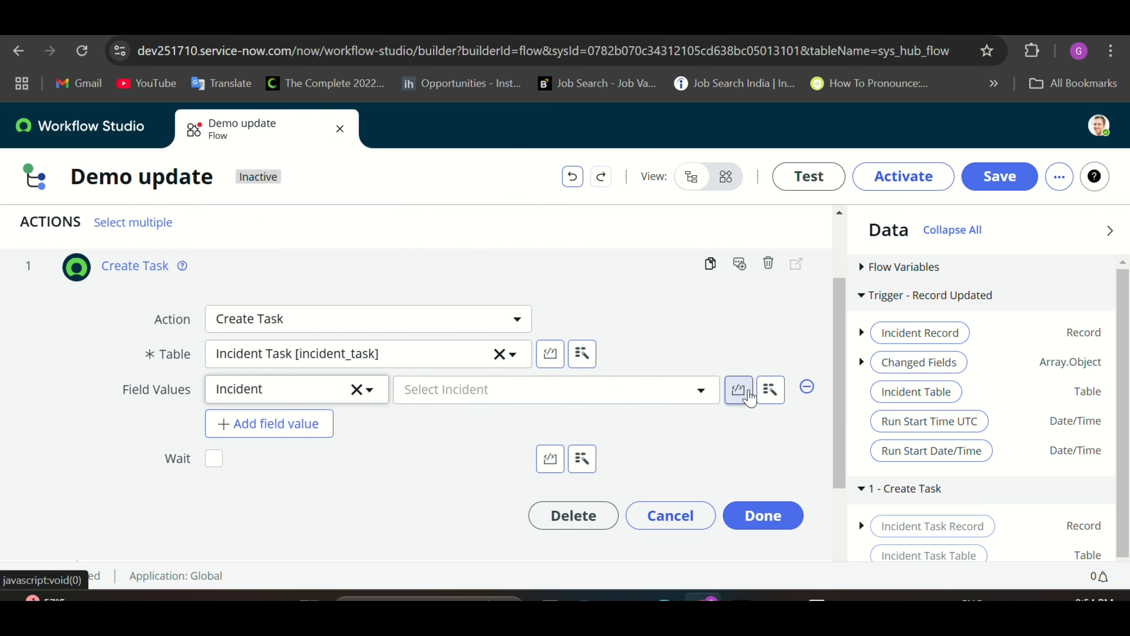
{"action": "left_click", "coordinate": [686, 396]}
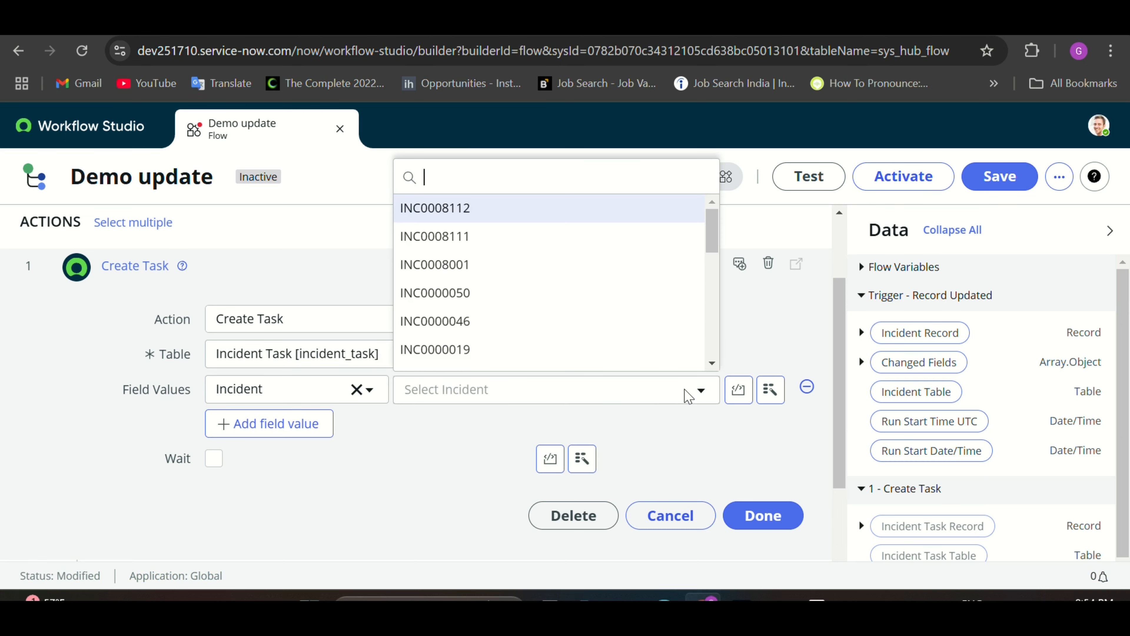
{"action": "left_click", "coordinate": [680, 424]}
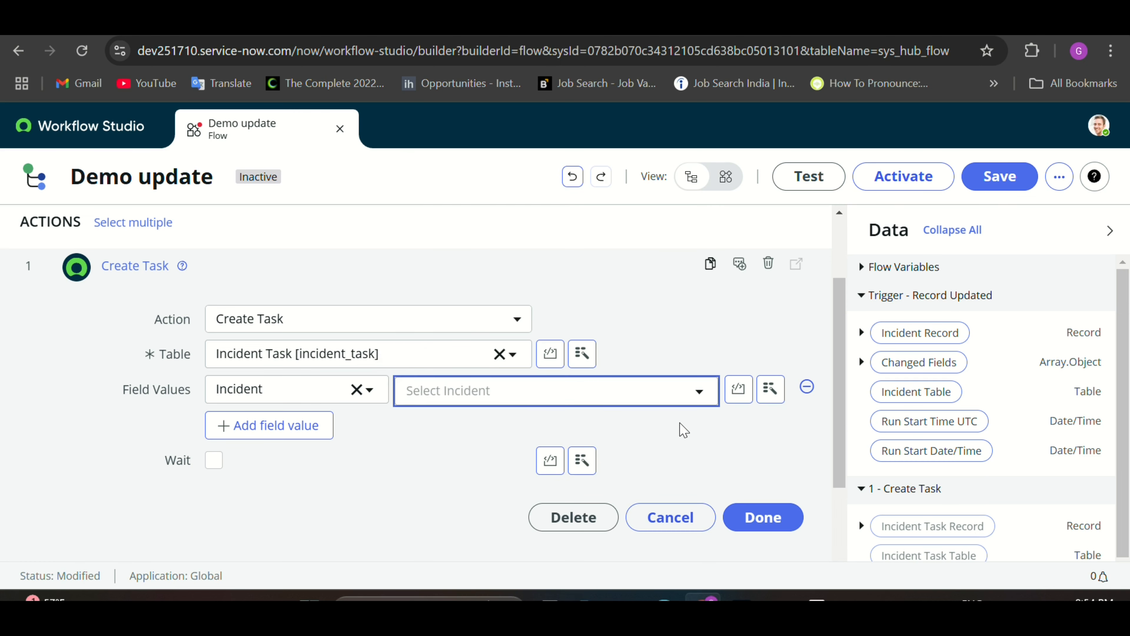
{"action": "scroll", "coordinate": [611, 280], "scroll_direction": "up", "scroll_amount": 3}
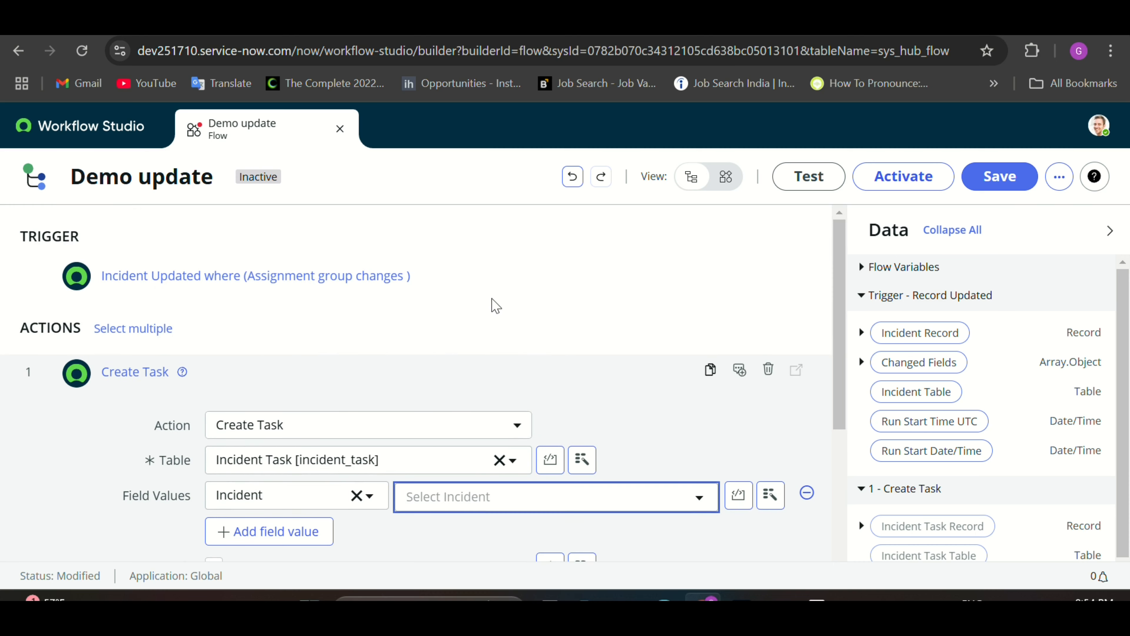
{"action": "scroll", "coordinate": [501, 317], "scroll_direction": "down", "scroll_amount": 3}
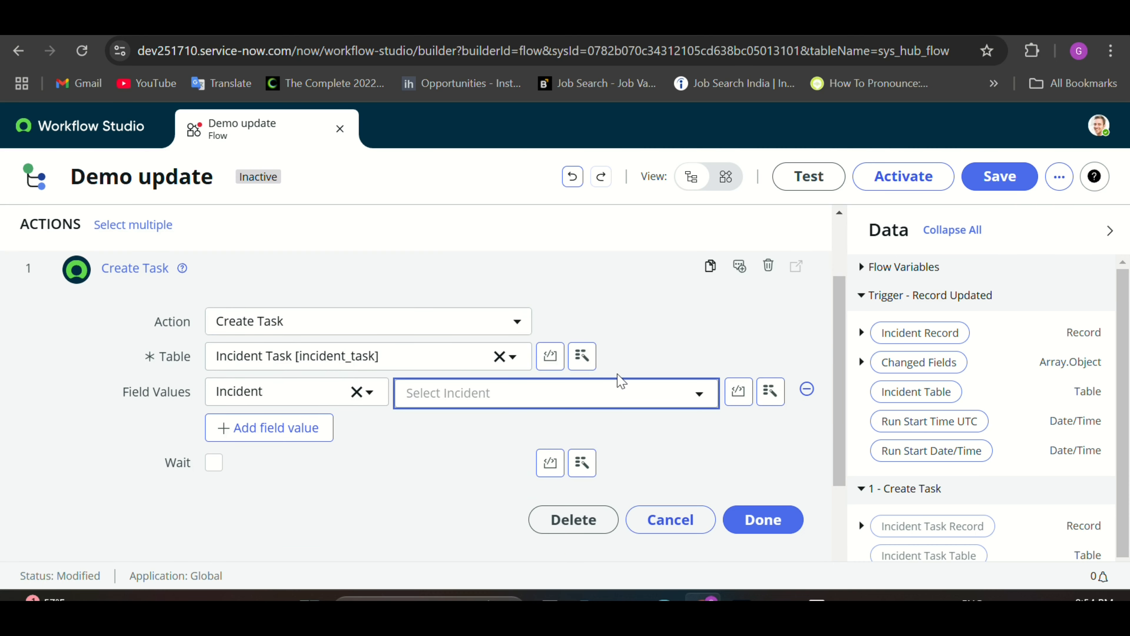
{"action": "left_click", "coordinate": [771, 383]}
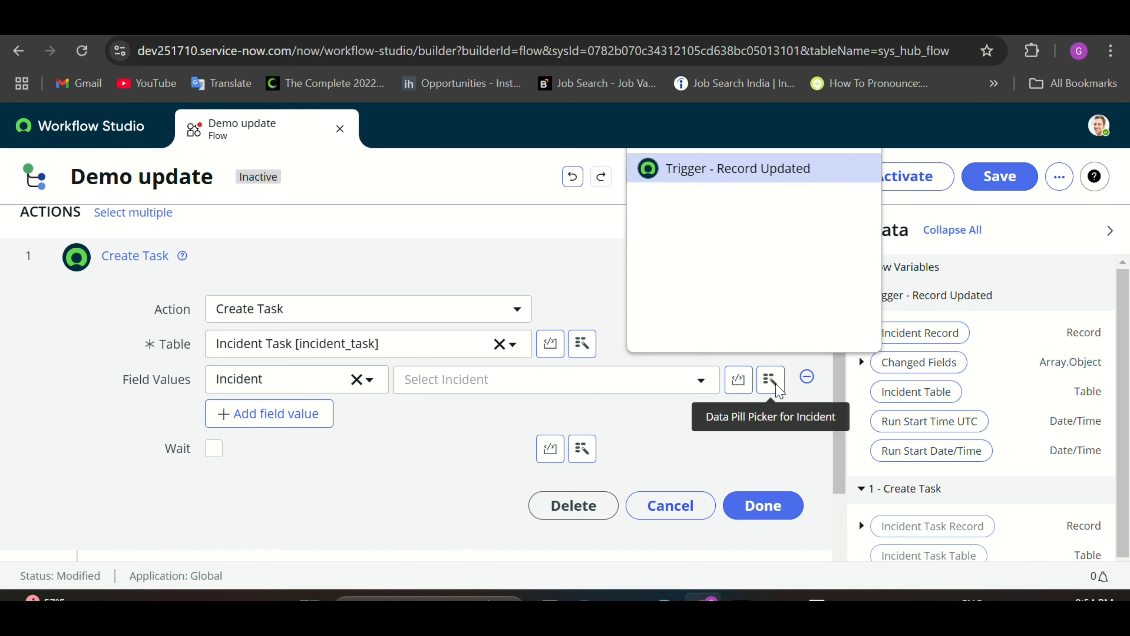
{"action": "left_click", "coordinate": [734, 178]}
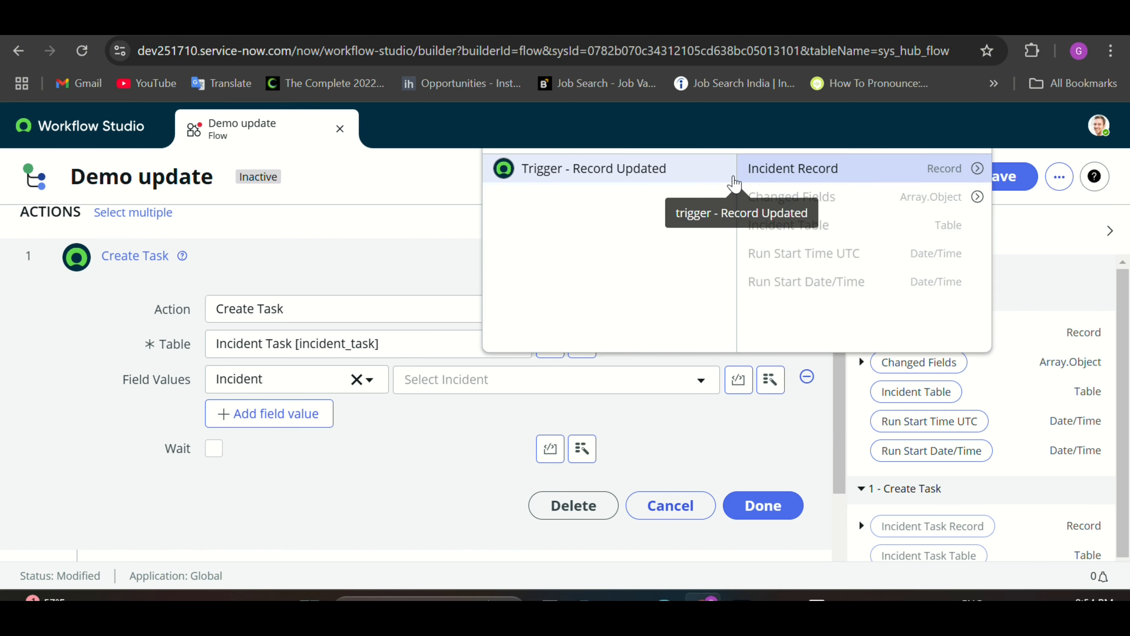
{"action": "left_click", "coordinate": [822, 177]}
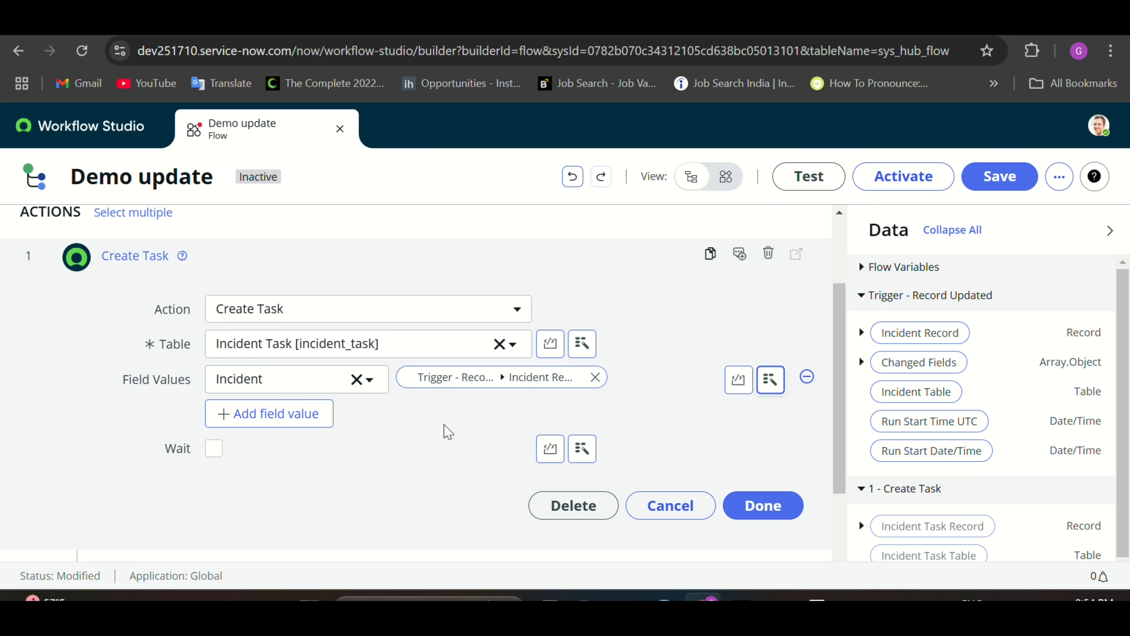
{"action": "left_click", "coordinate": [301, 421]}
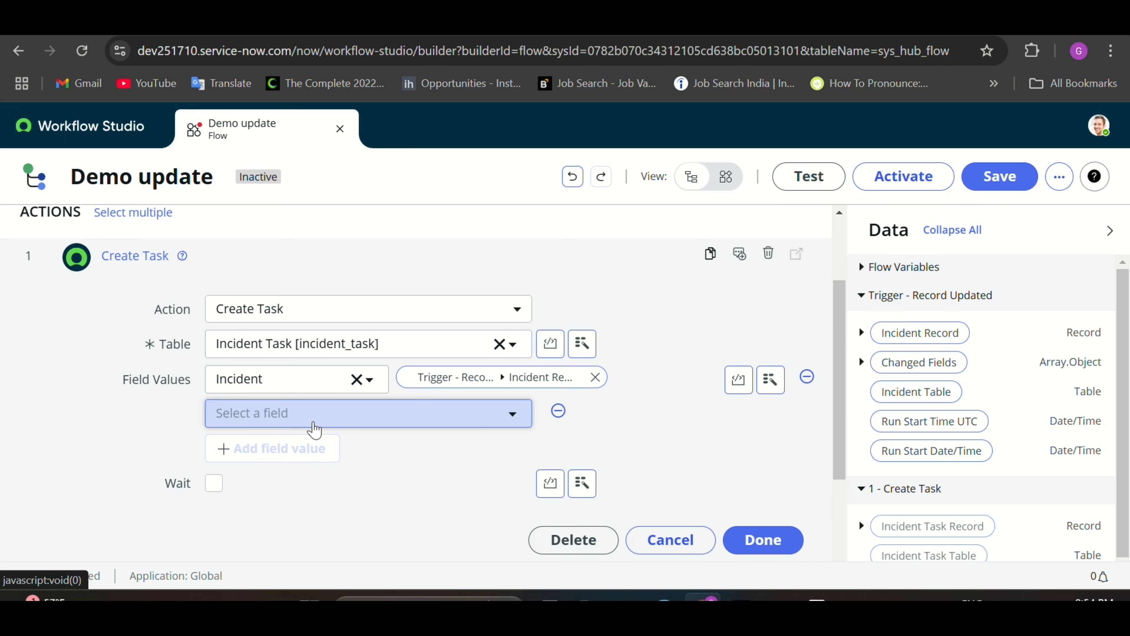
Step: Give the new task the Short description 'Demo test' and finish the Create Task action
{"action": "left_click", "coordinate": [314, 426]}
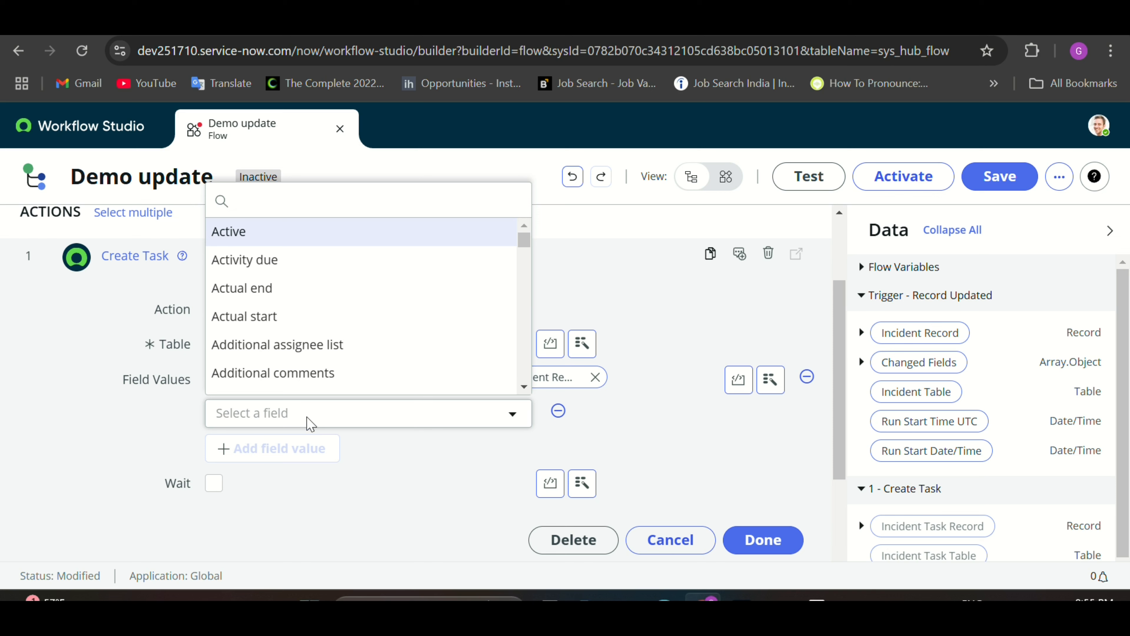
{"action": "type", "text": "sh"}
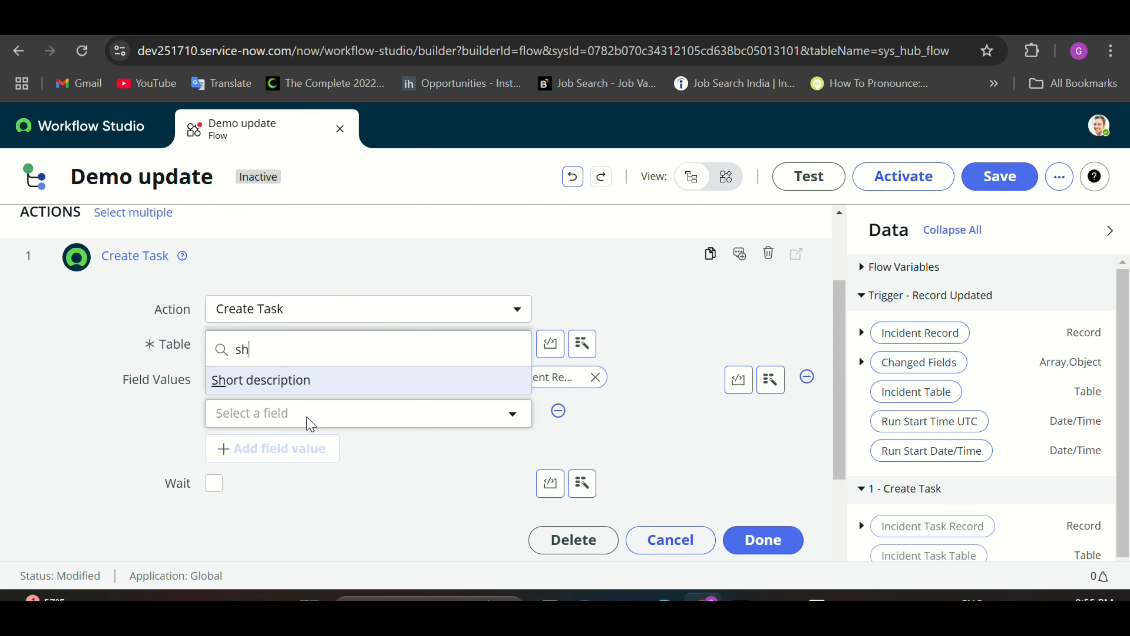
{"action": "left_click", "coordinate": [280, 381]}
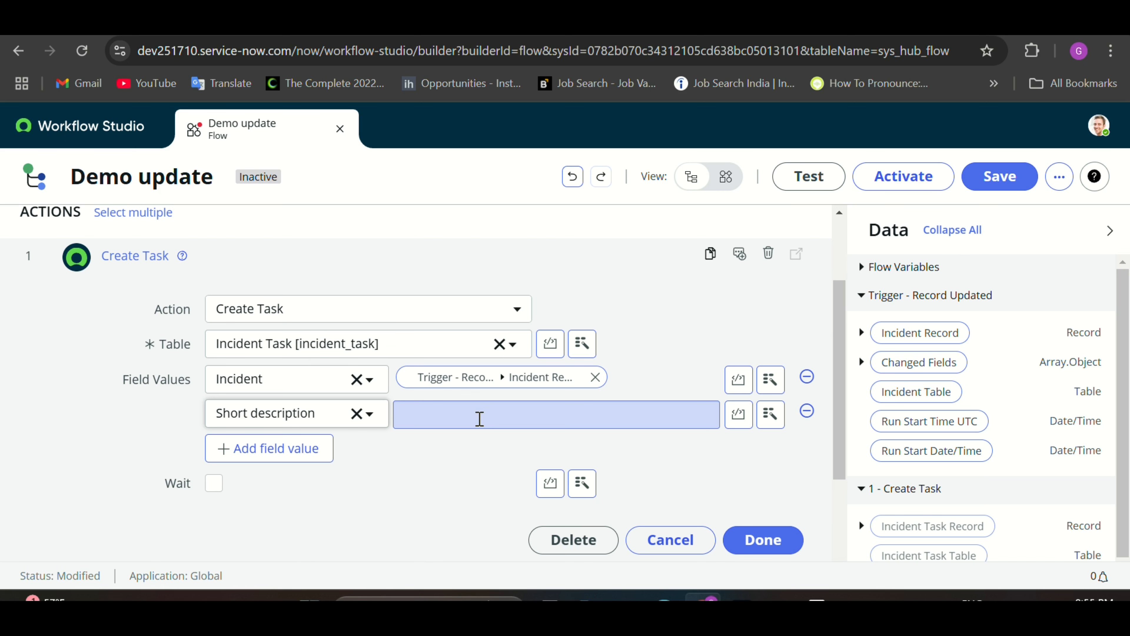
{"action": "scroll", "coordinate": [589, 427], "scroll_direction": "up", "scroll_amount": 1}
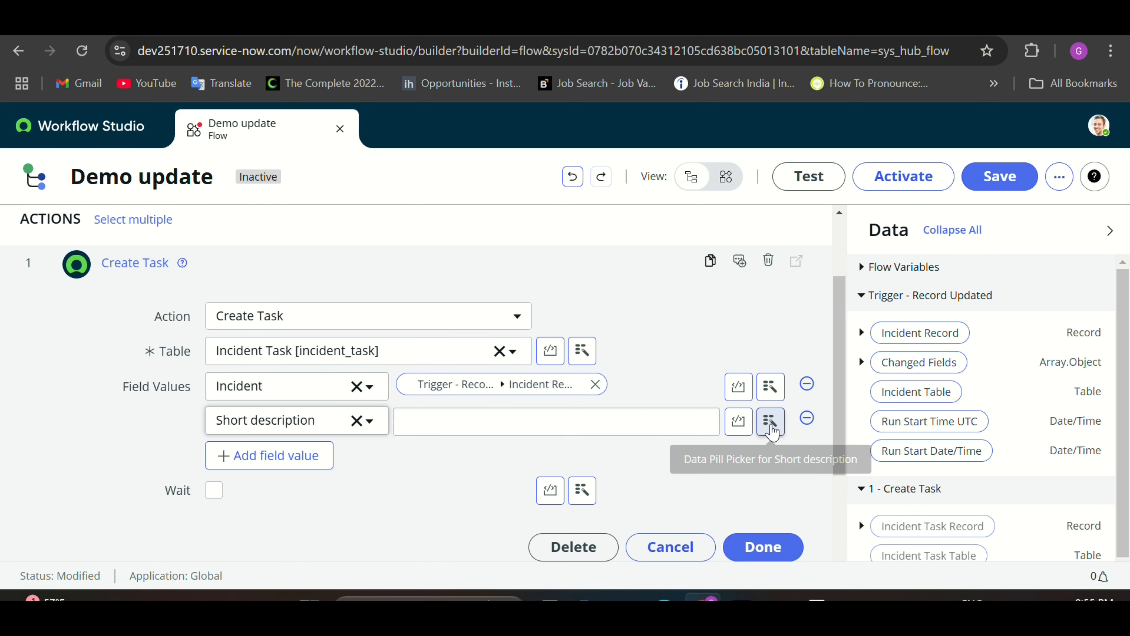
{"action": "left_click", "coordinate": [635, 427]}
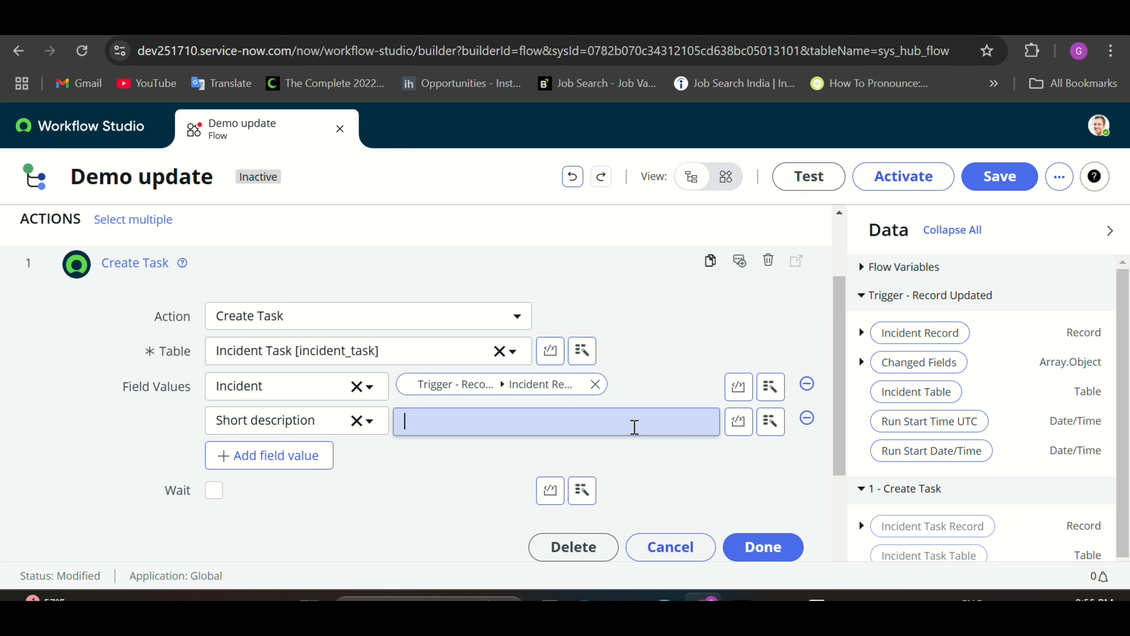
{"action": "type", "text": "Demo test"}
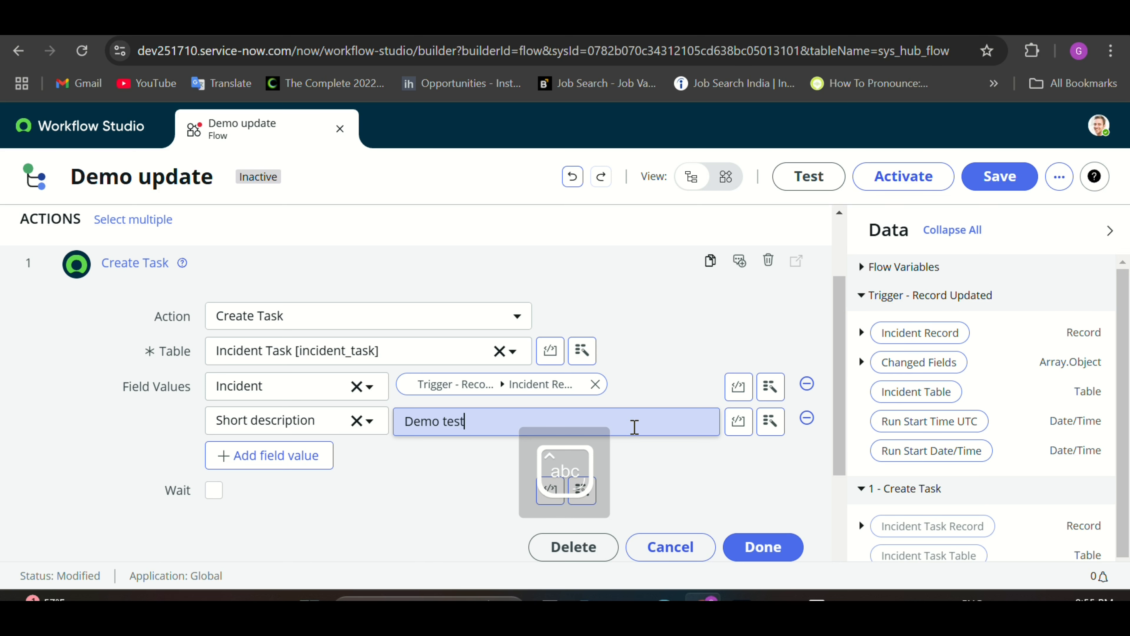
{"action": "scroll", "coordinate": [512, 487], "scroll_direction": "down", "scroll_amount": 1}
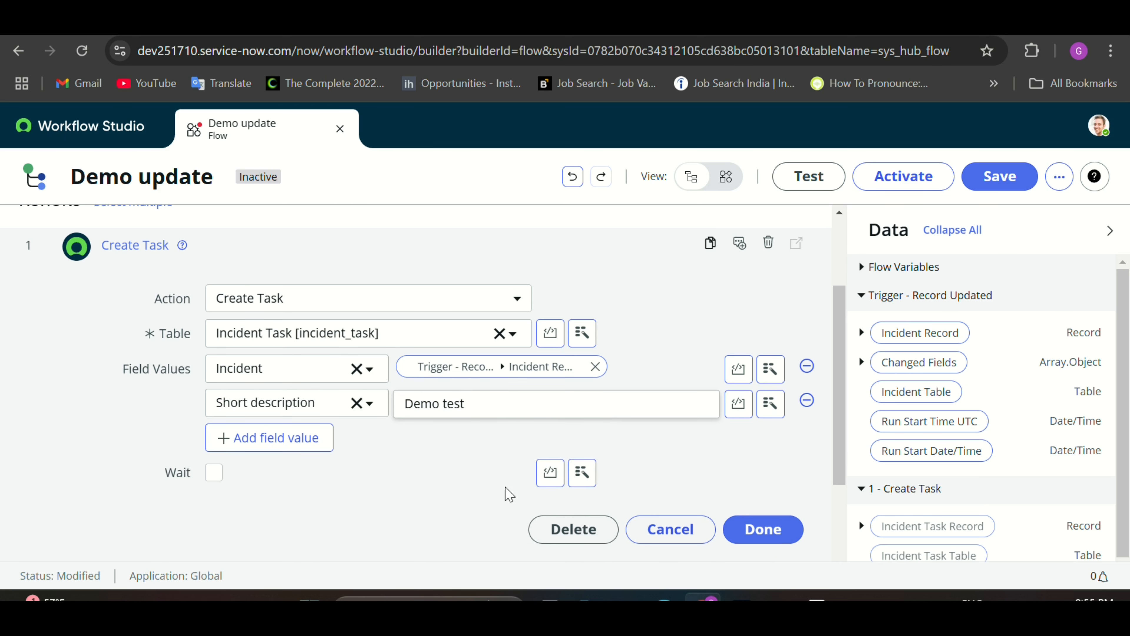
{"action": "left_click", "coordinate": [756, 520]}
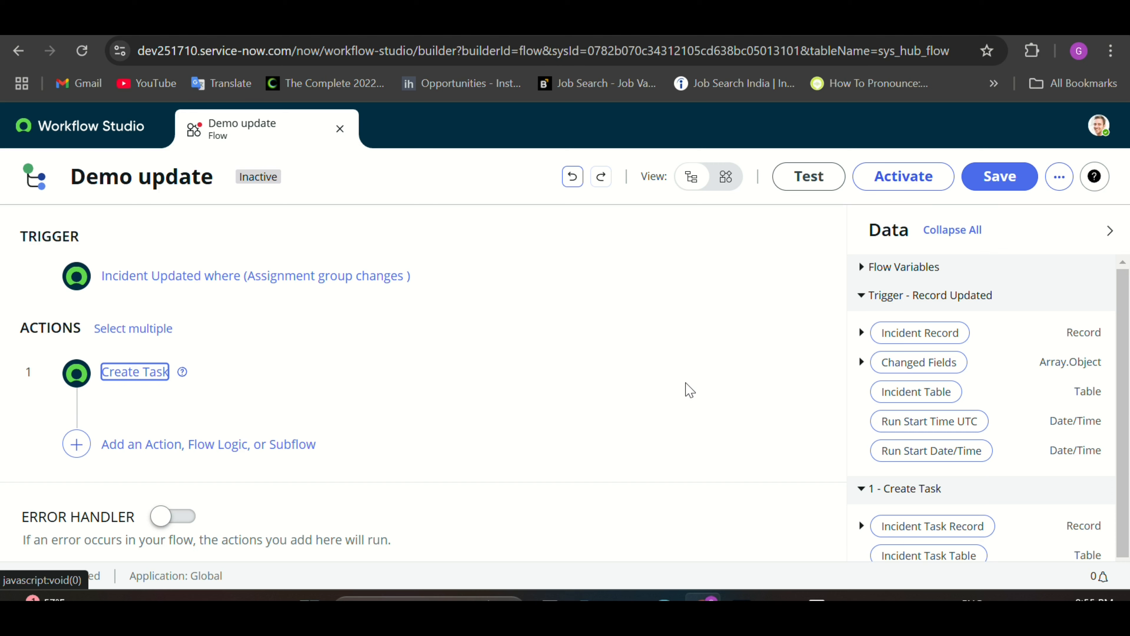
Step: Save the Demo update flow and activate it
{"action": "left_click", "coordinate": [1008, 179]}
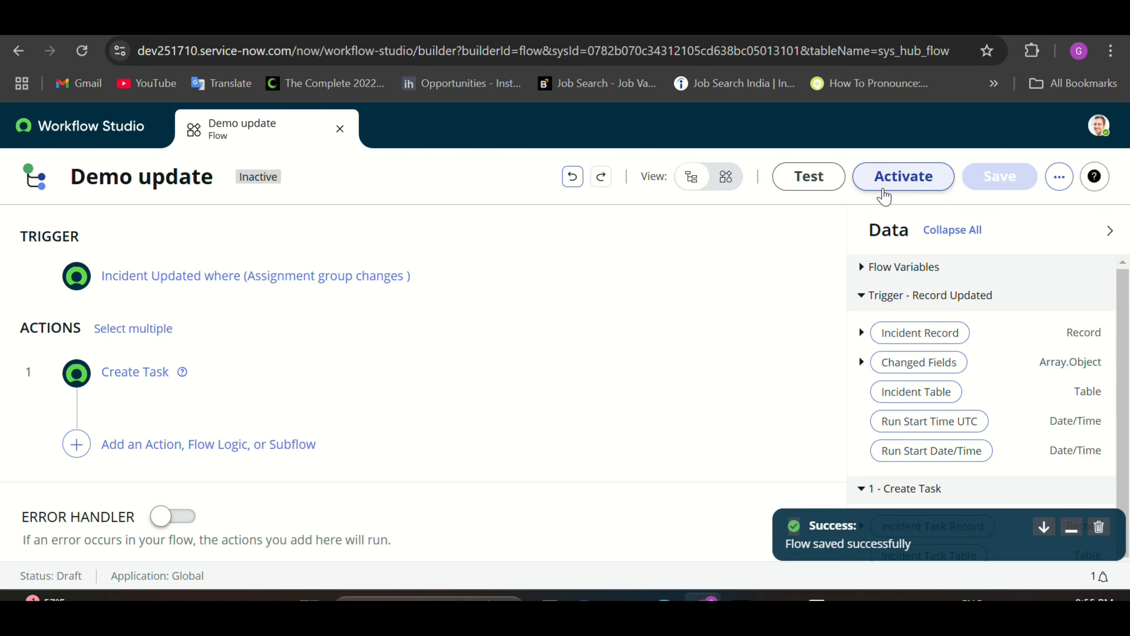
{"action": "left_click", "coordinate": [888, 188]}
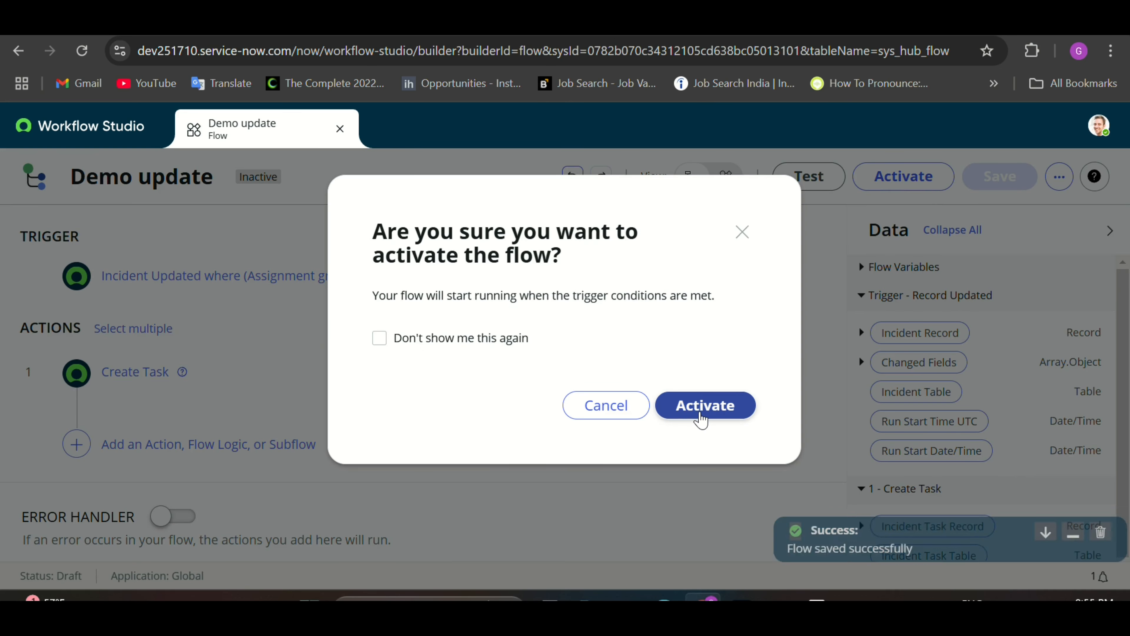
{"action": "left_click", "coordinate": [703, 406]}
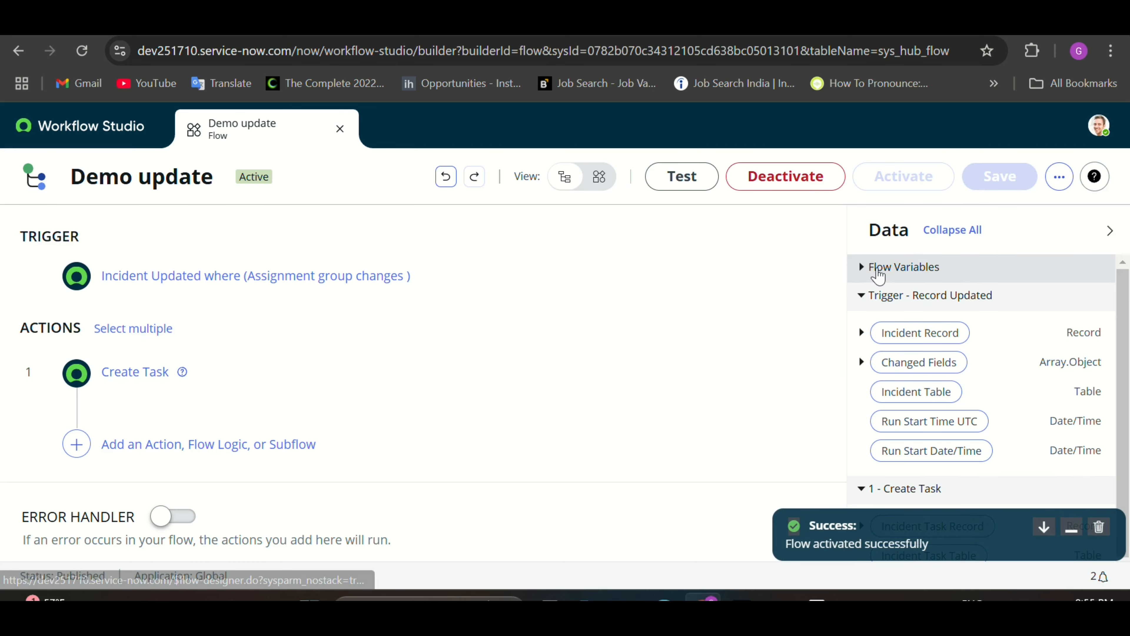
Step: Review the flow's Executions and trigger condition, then go to incident INC0010001
{"action": "left_click", "coordinate": [1059, 177]}
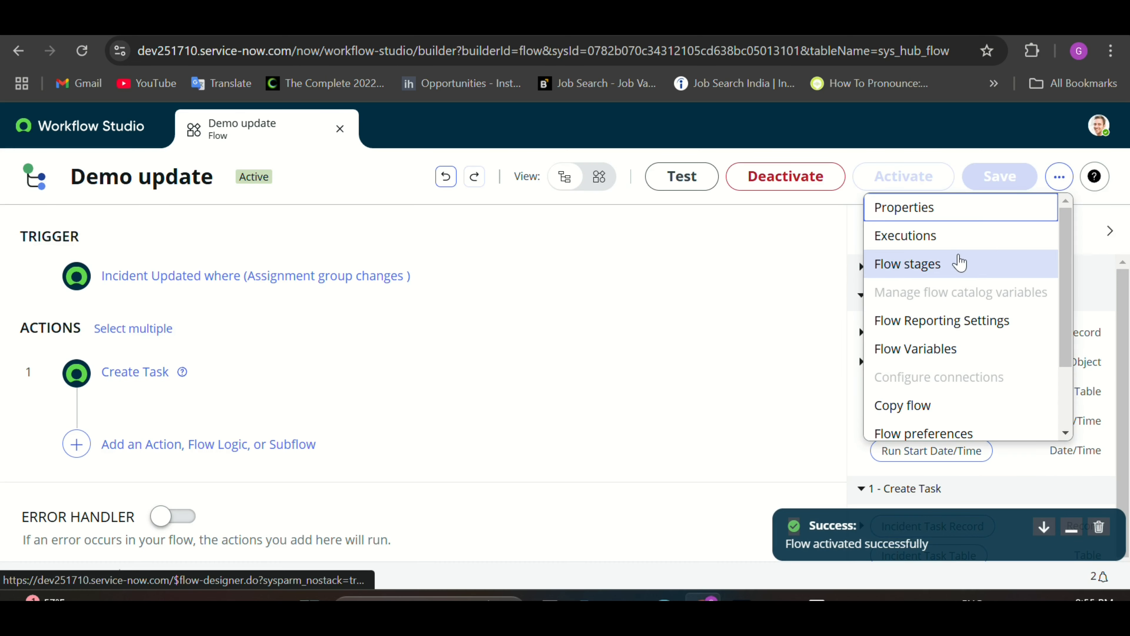
{"action": "left_click", "coordinate": [948, 240]}
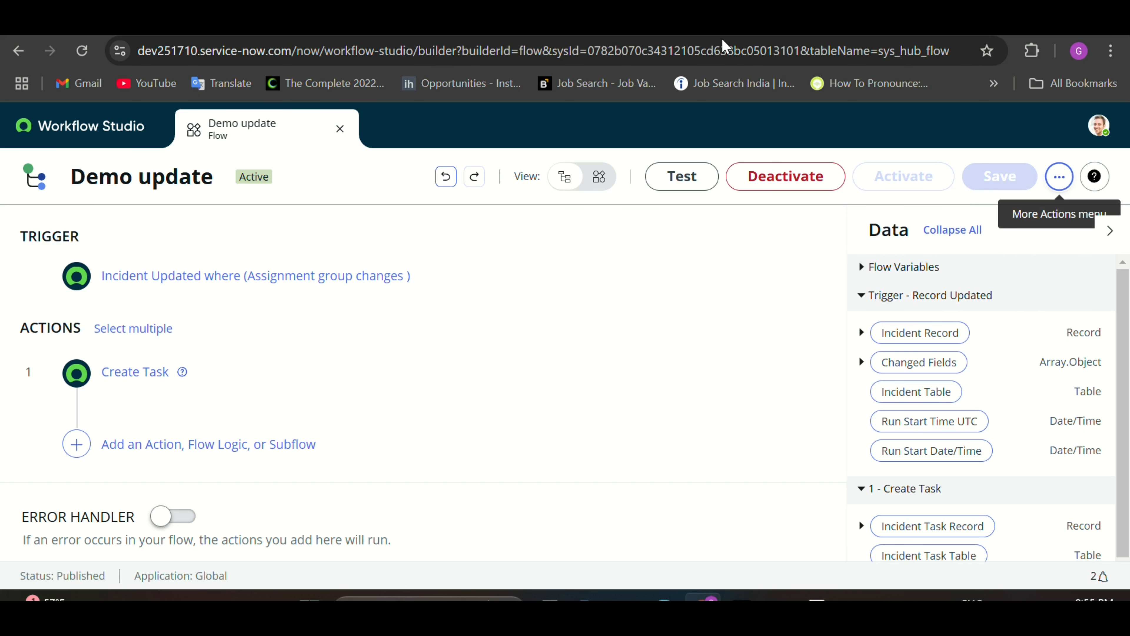
{"action": "left_click", "coordinate": [349, 282]}
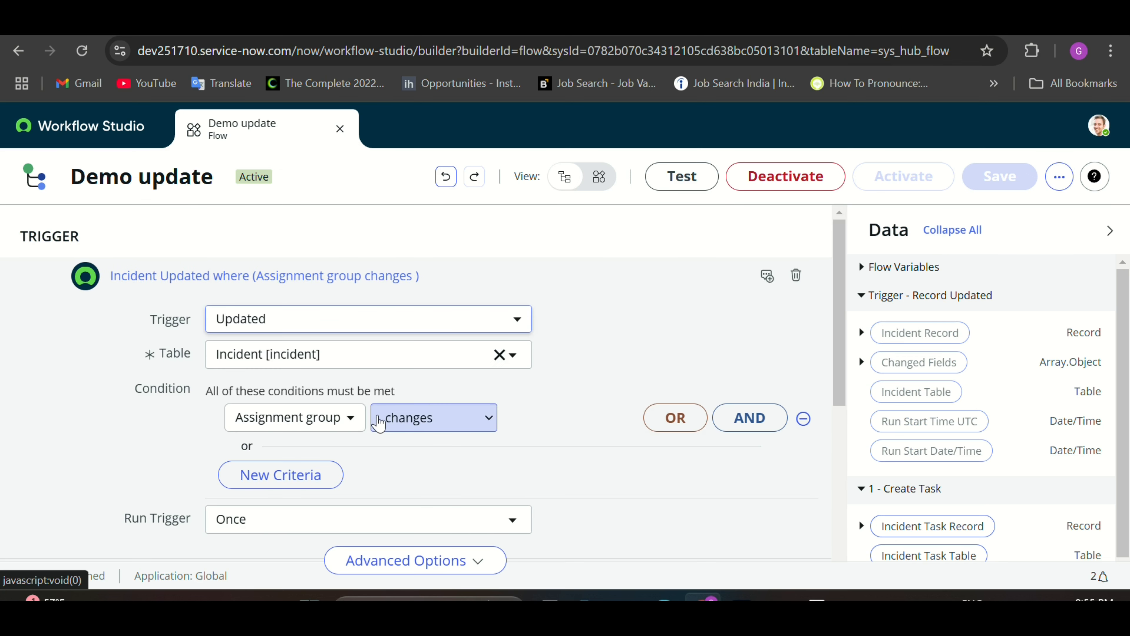
{"action": "left_click", "coordinate": [259, 27]}
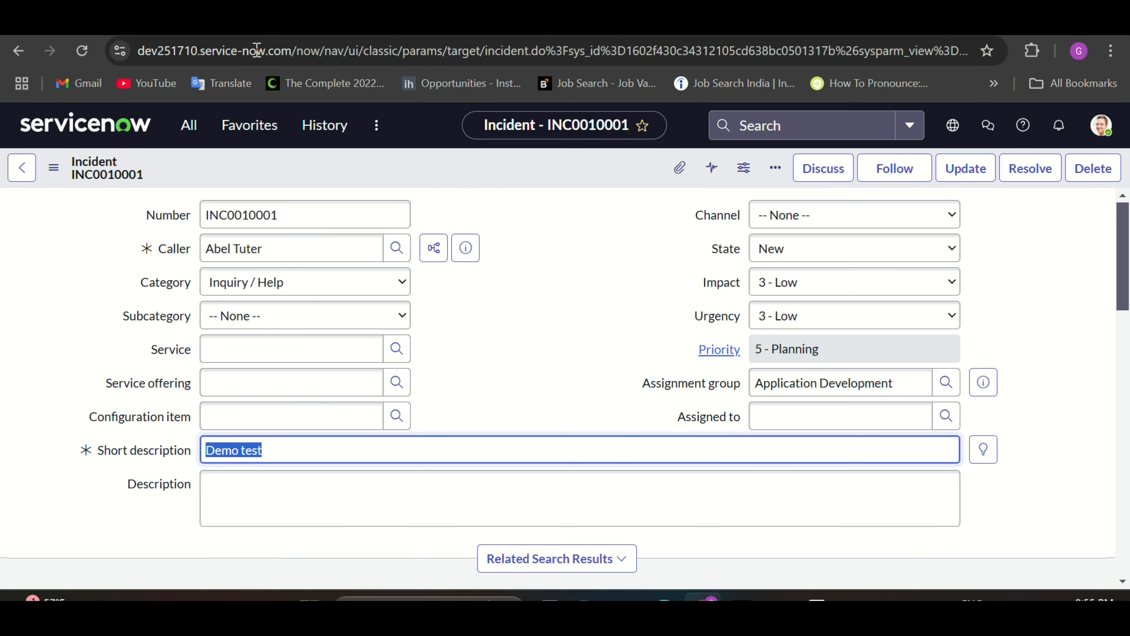
Step: Change the incident's Assignment group to App Engine Admins
{"action": "left_click", "coordinate": [483, 347]}
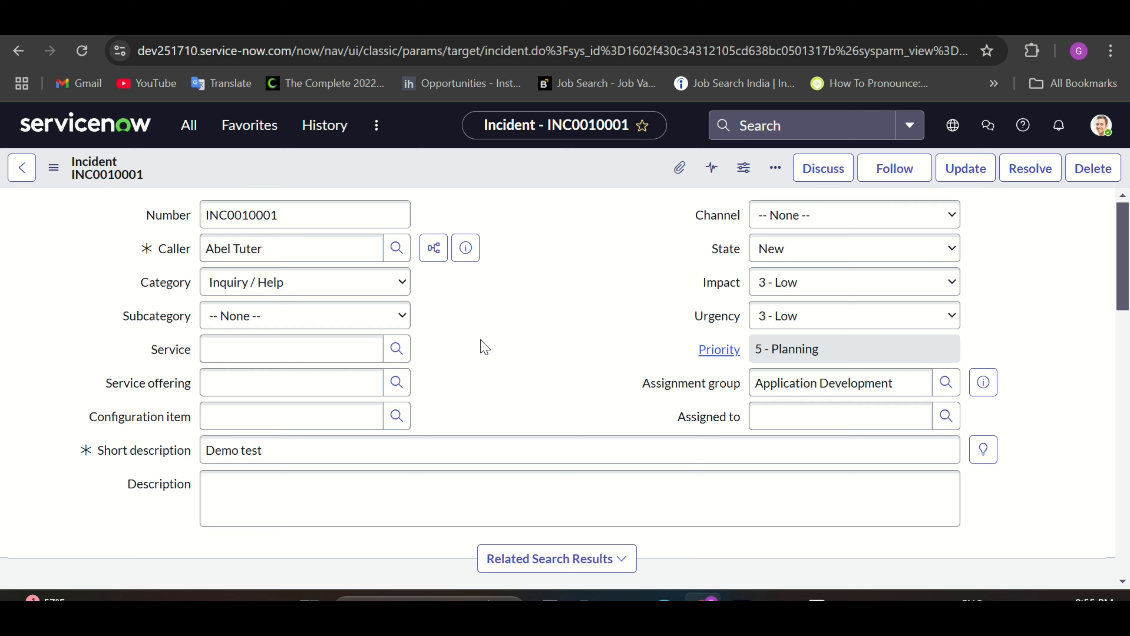
{"action": "left_click_drag", "start_coordinate": [903, 386], "coordinate": [780, 391]}
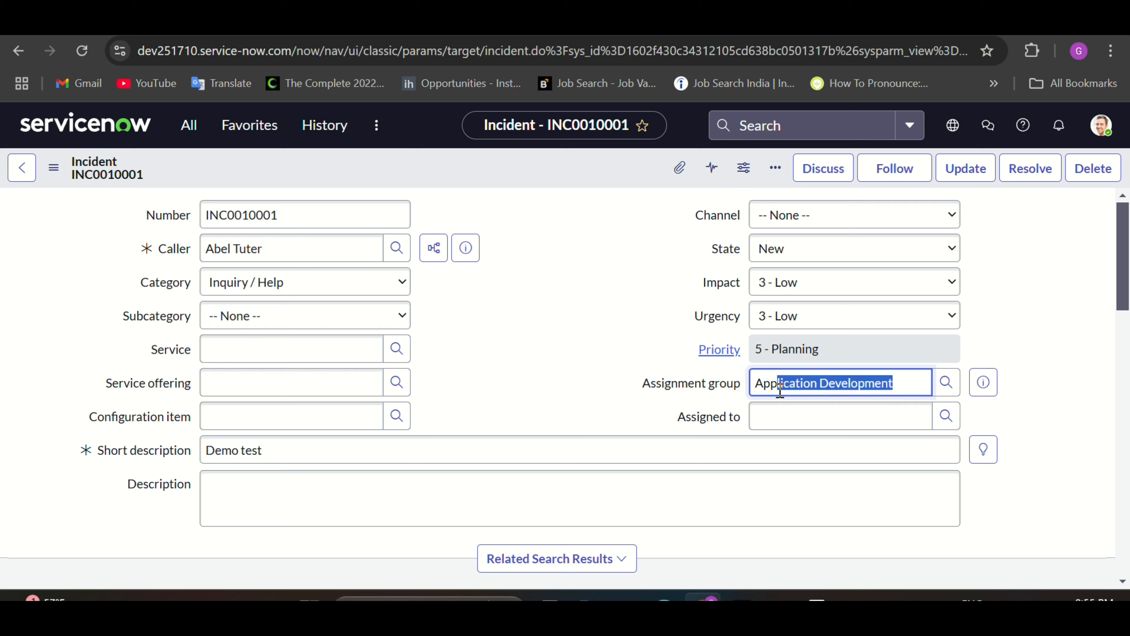
{"action": "key", "text": "BackSpace"}
{"action": "key", "text": "BackSpace"}
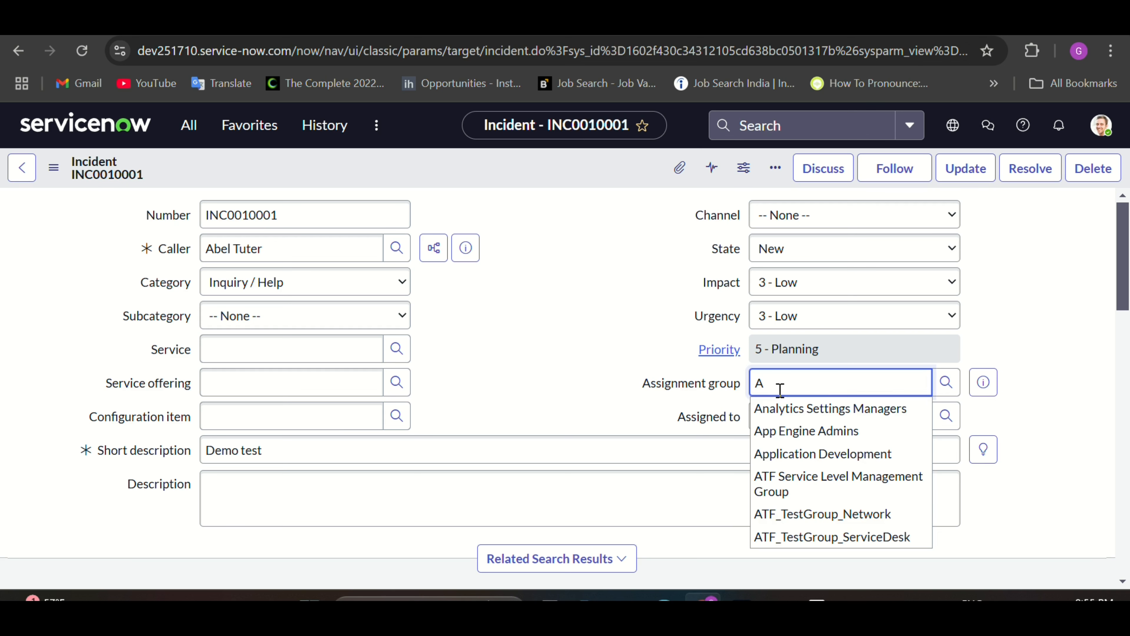
{"action": "left_click", "coordinate": [793, 432]}
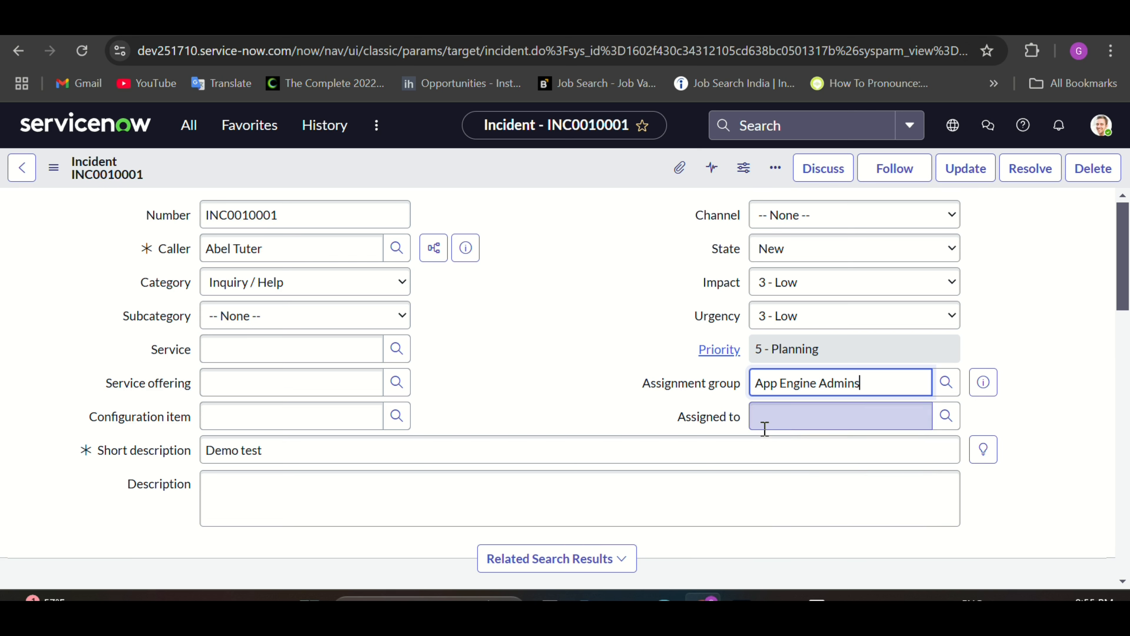
{"action": "left_click", "coordinate": [495, 180]}
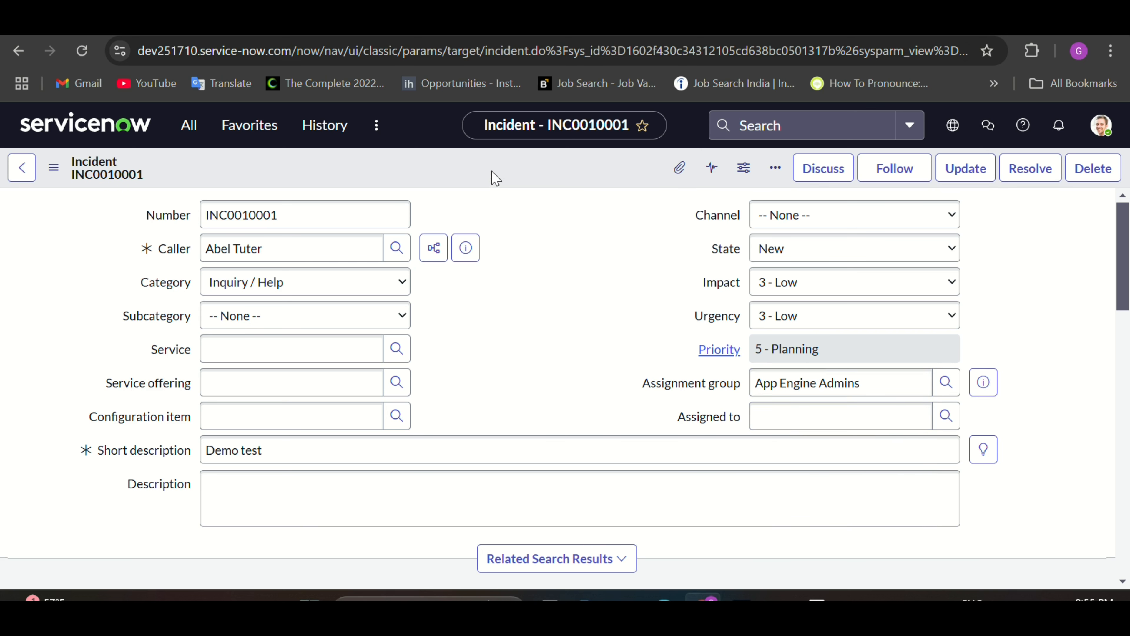
Step: Save incident INC0010001 to trigger the Demo update flow
{"action": "left_click", "coordinate": [53, 167]}
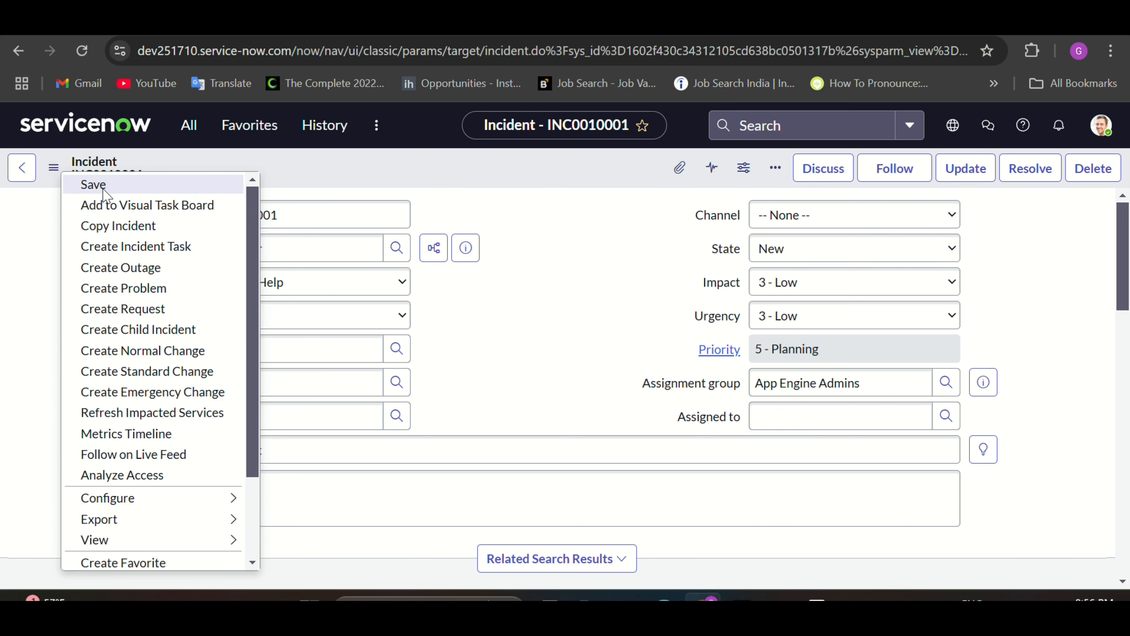
{"action": "left_click", "coordinate": [103, 187]}
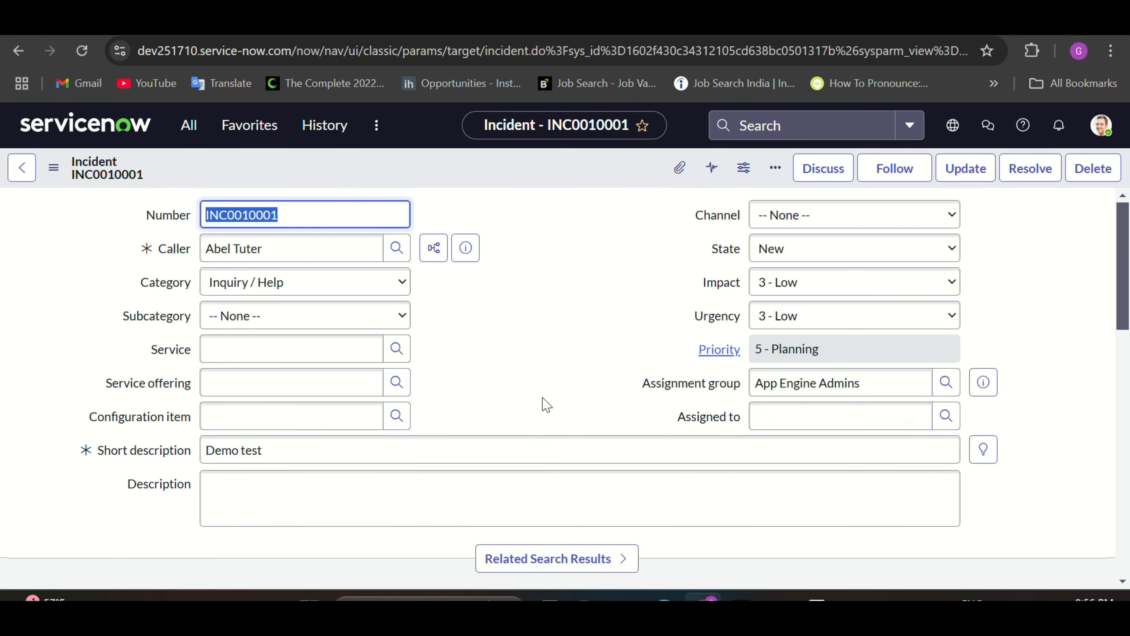
{"action": "scroll", "coordinate": [546, 404], "scroll_direction": "down", "scroll_amount": 10}
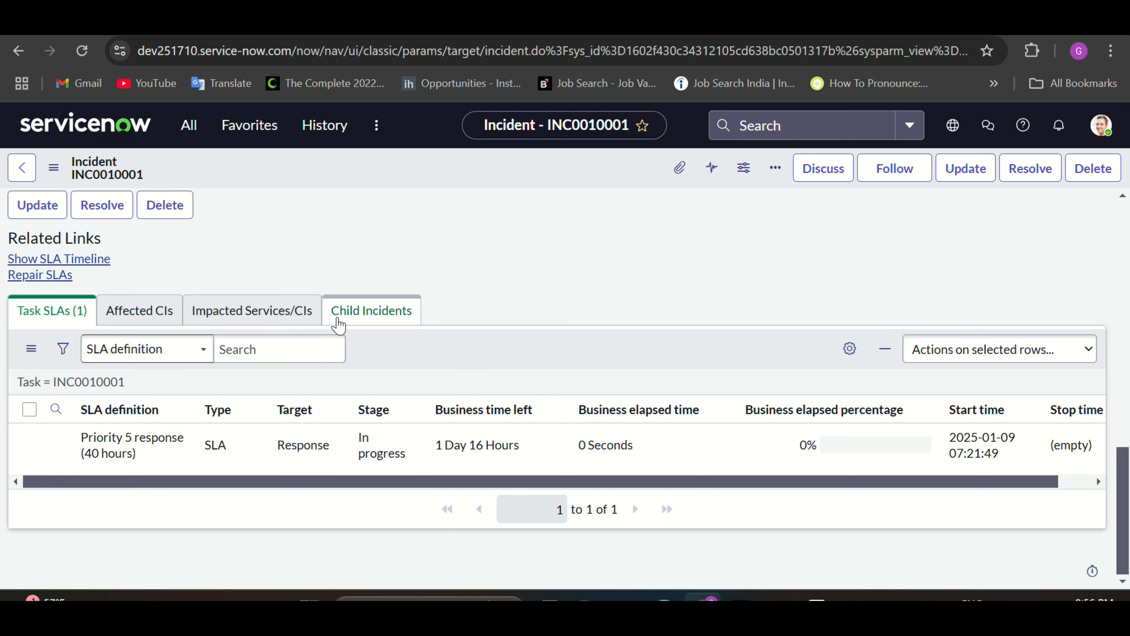
{"action": "scroll", "coordinate": [473, 301], "scroll_direction": "up", "scroll_amount": 10}
{"action": "scroll", "coordinate": [472, 301], "scroll_direction": "up", "scroll_amount": 8}
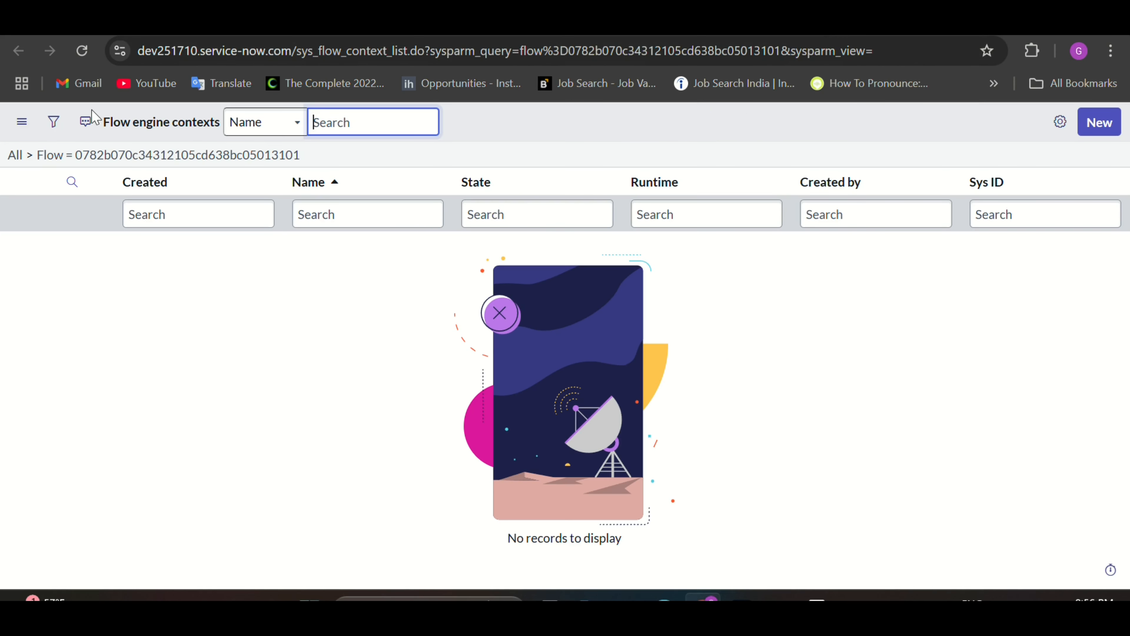
Step: Open the Demo update run in Operations View and preview TASK0020301 under Create Task
{"action": "left_click", "coordinate": [83, 52]}
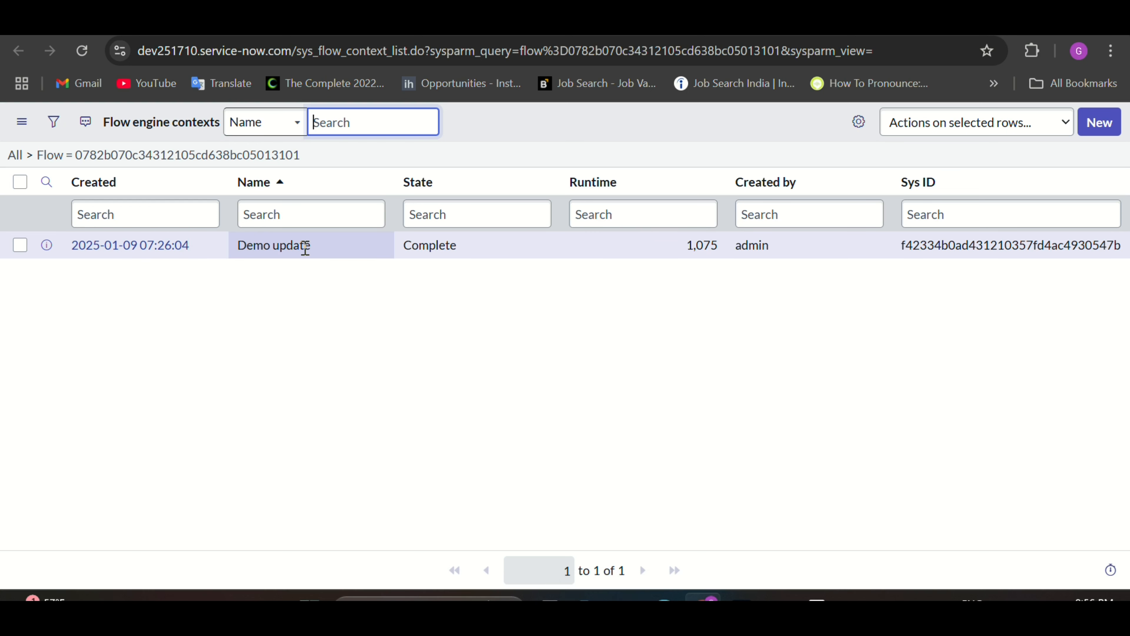
{"action": "left_click", "coordinate": [143, 253]}
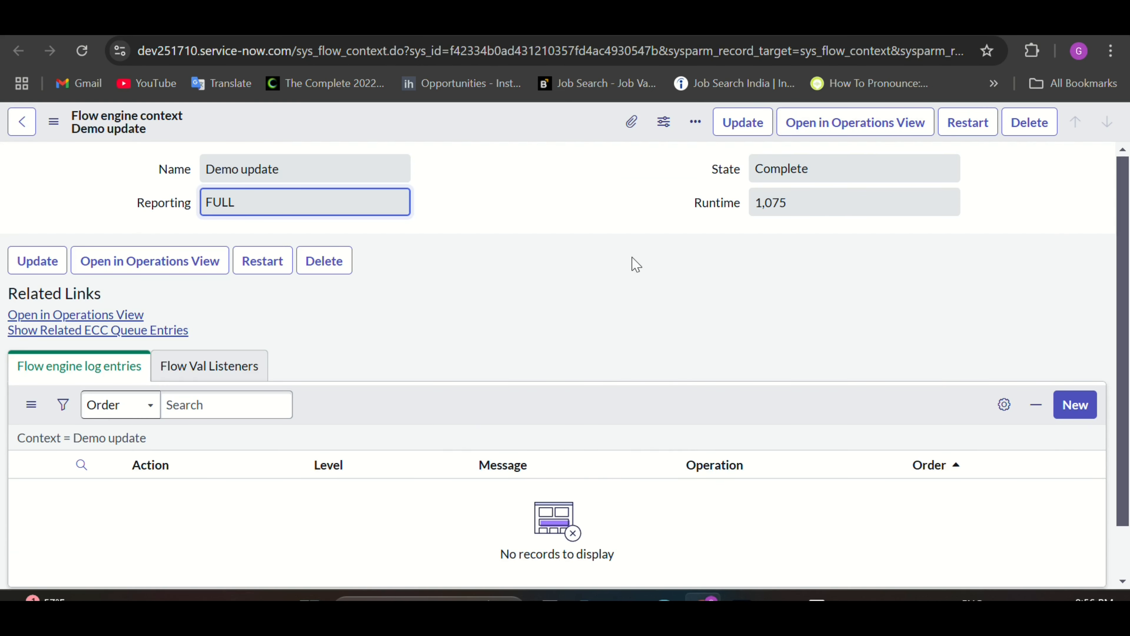
{"action": "left_click", "coordinate": [134, 319]}
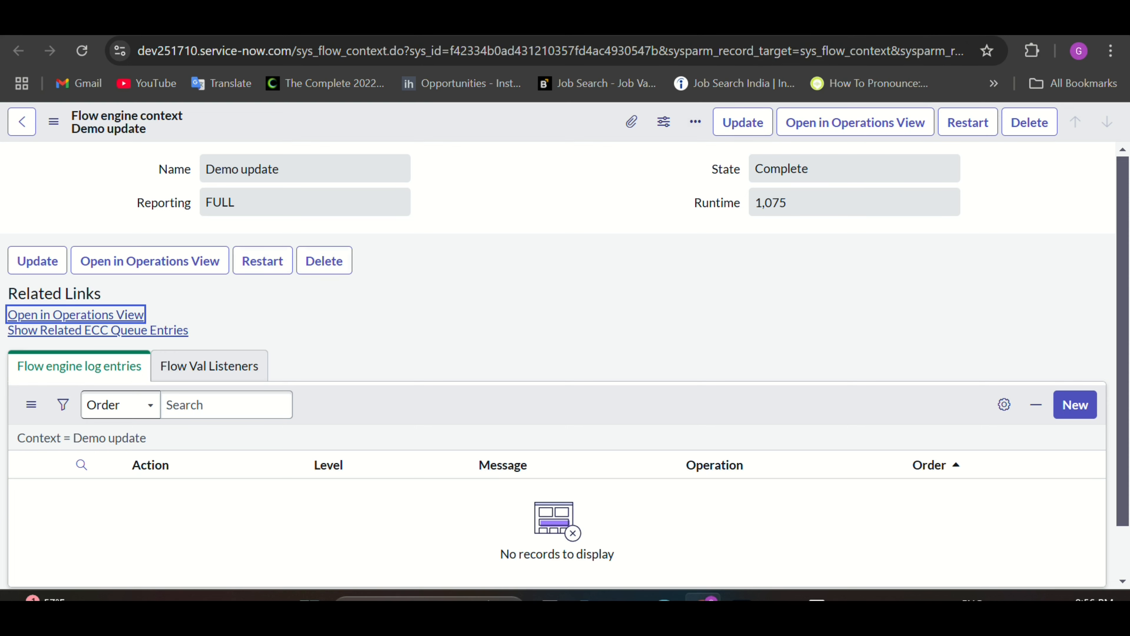
{"action": "left_click", "coordinate": [771, 35]}
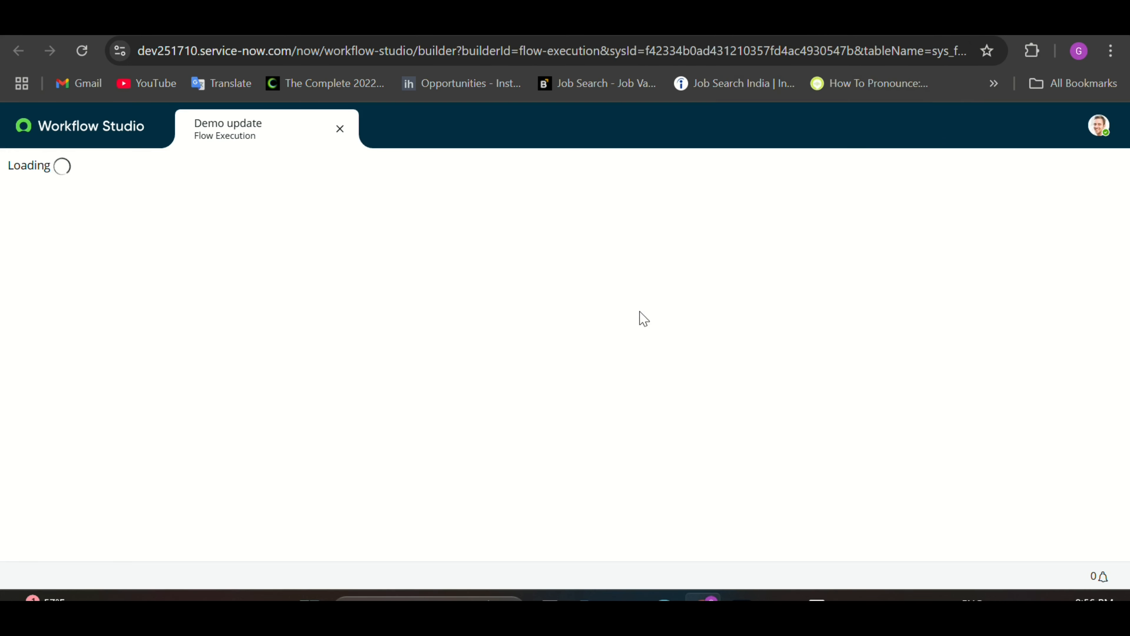
{"action": "left_click", "coordinate": [631, 412]}
{"action": "scroll", "coordinate": [554, 442], "scroll_direction": "down", "scroll_amount": 5}
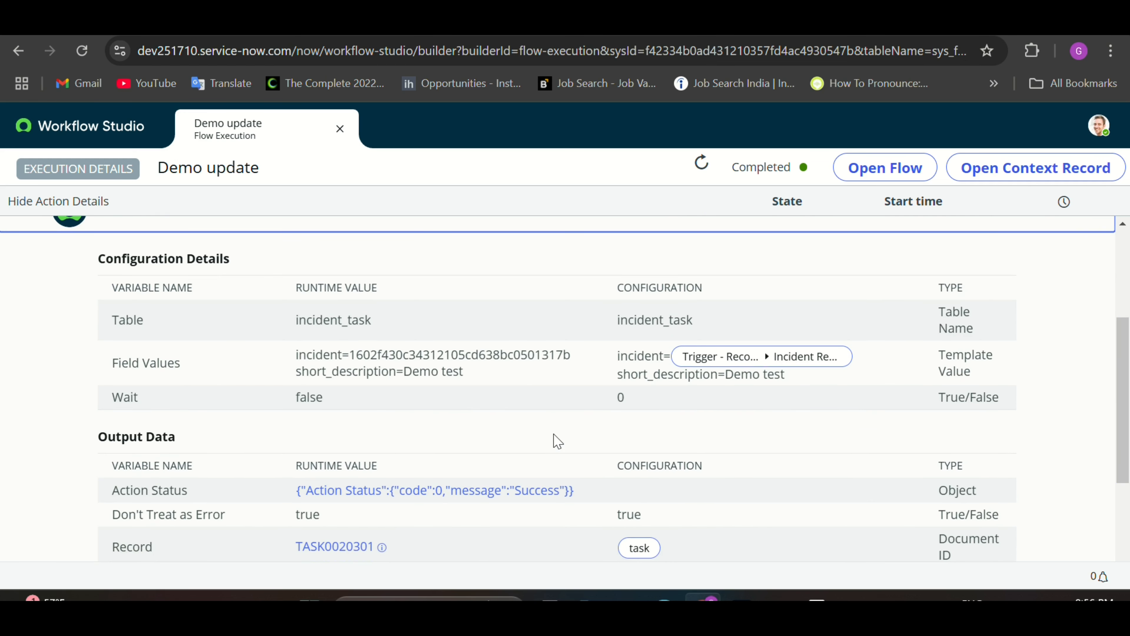
{"action": "scroll", "coordinate": [555, 441], "scroll_direction": "down", "scroll_amount": 2}
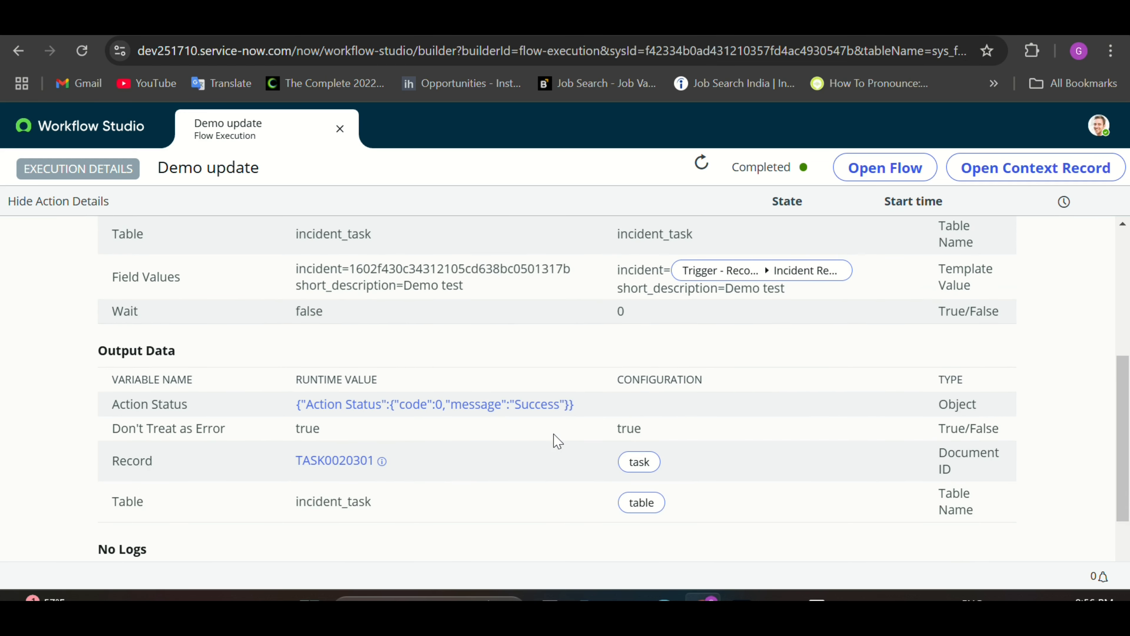
{"action": "left_click", "coordinate": [382, 457]}
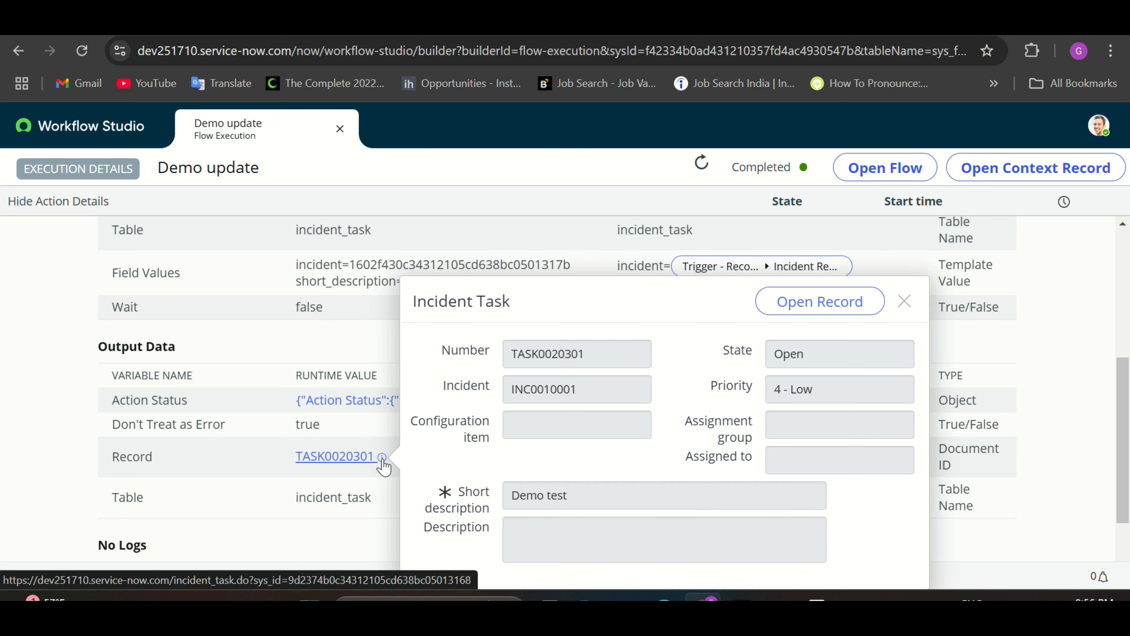
Step: Open the full TASK0020301 record and check its parent incident
{"action": "left_click", "coordinate": [803, 304]}
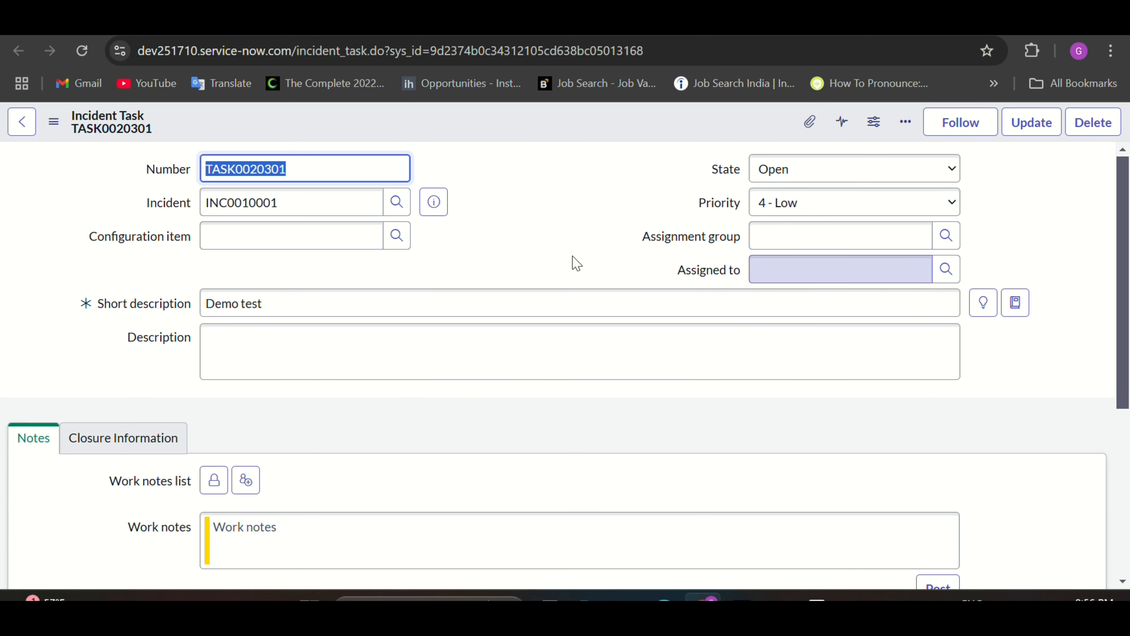
{"action": "left_click_drag", "start_coordinate": [317, 207], "coordinate": [206, 206]}
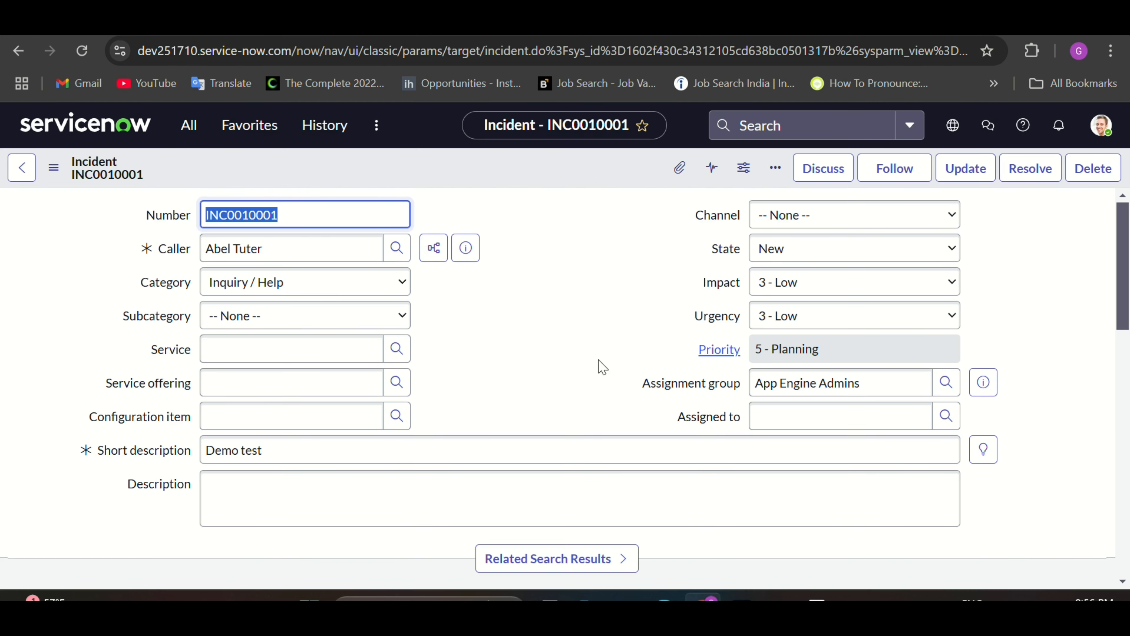
{"action": "scroll", "coordinate": [603, 379], "scroll_direction": "down", "scroll_amount": 10}
{"action": "scroll", "coordinate": [605, 379], "scroll_direction": "down", "scroll_amount": 5}
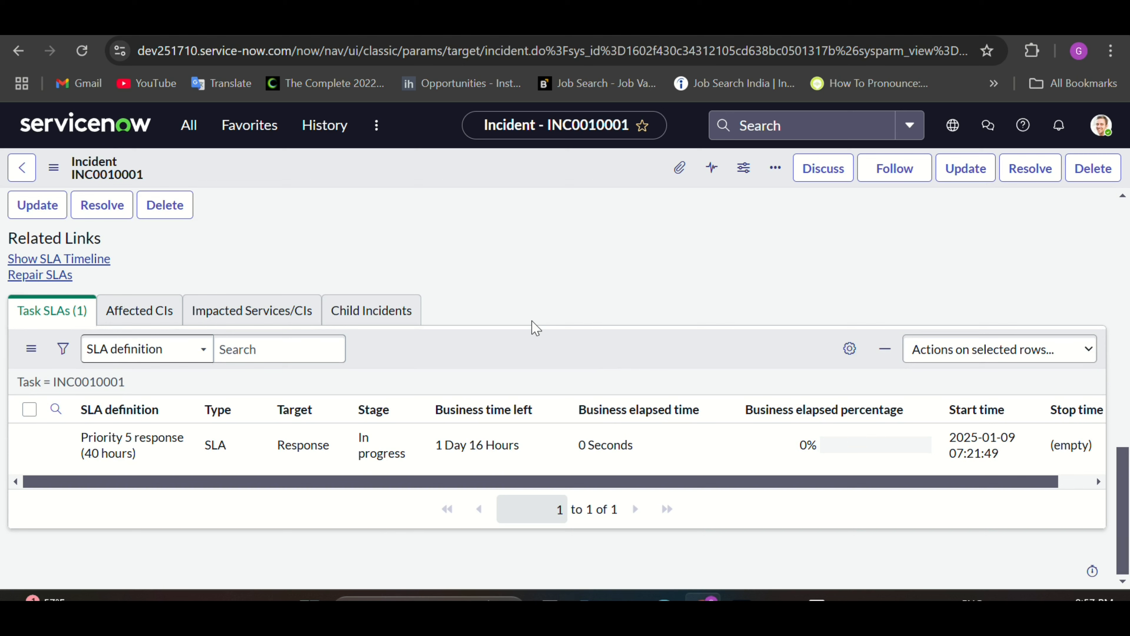
{"action": "left_click", "coordinate": [80, 51]}
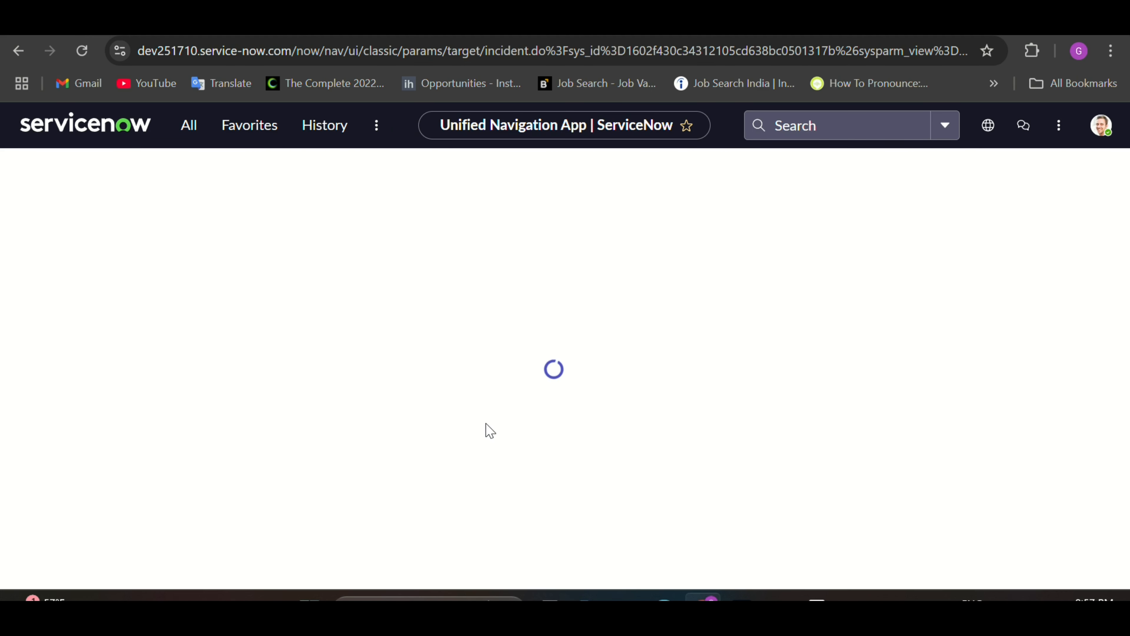
{"action": "scroll", "coordinate": [519, 430], "scroll_direction": "down", "scroll_amount": 10}
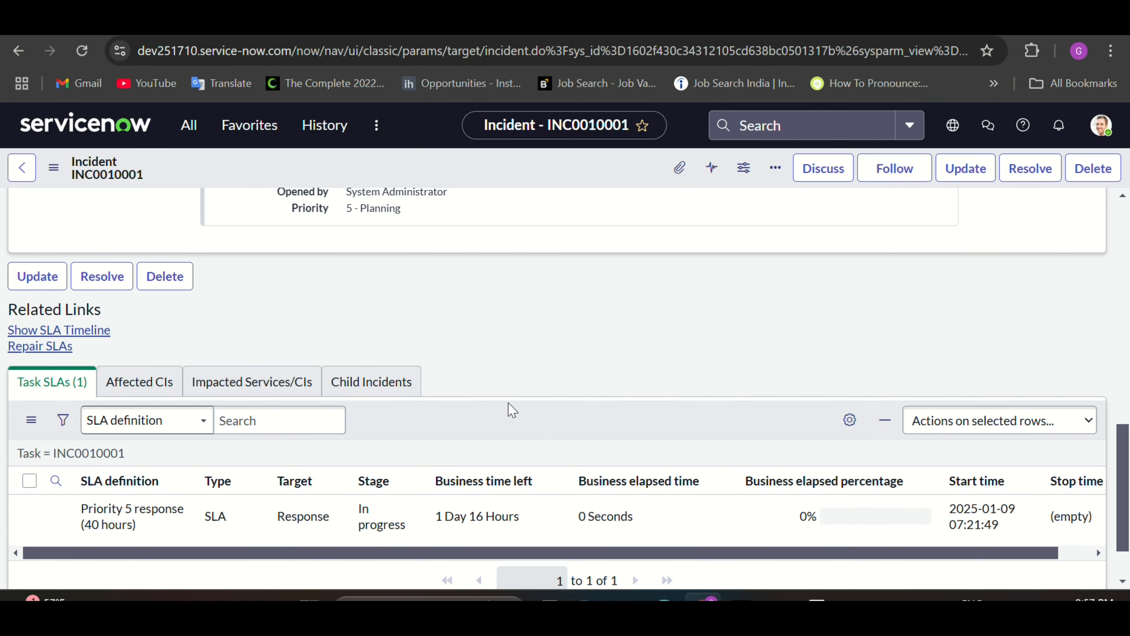
{"action": "scroll", "coordinate": [512, 423], "scroll_direction": "up", "scroll_amount": 2}
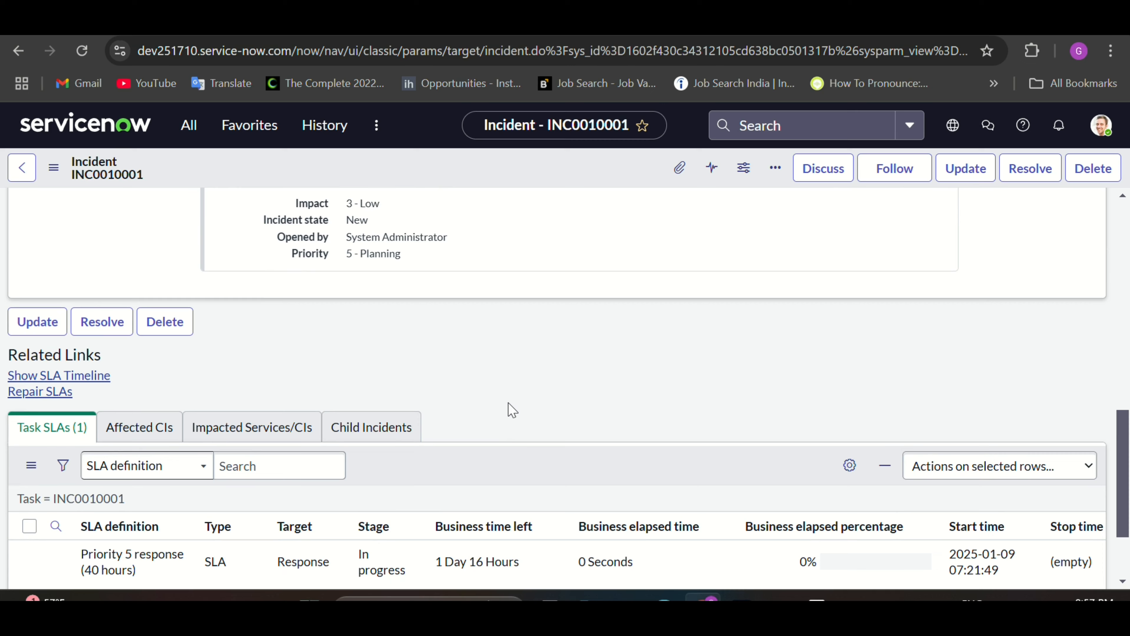
{"action": "scroll", "coordinate": [480, 440], "scroll_direction": "up", "scroll_amount": 10}
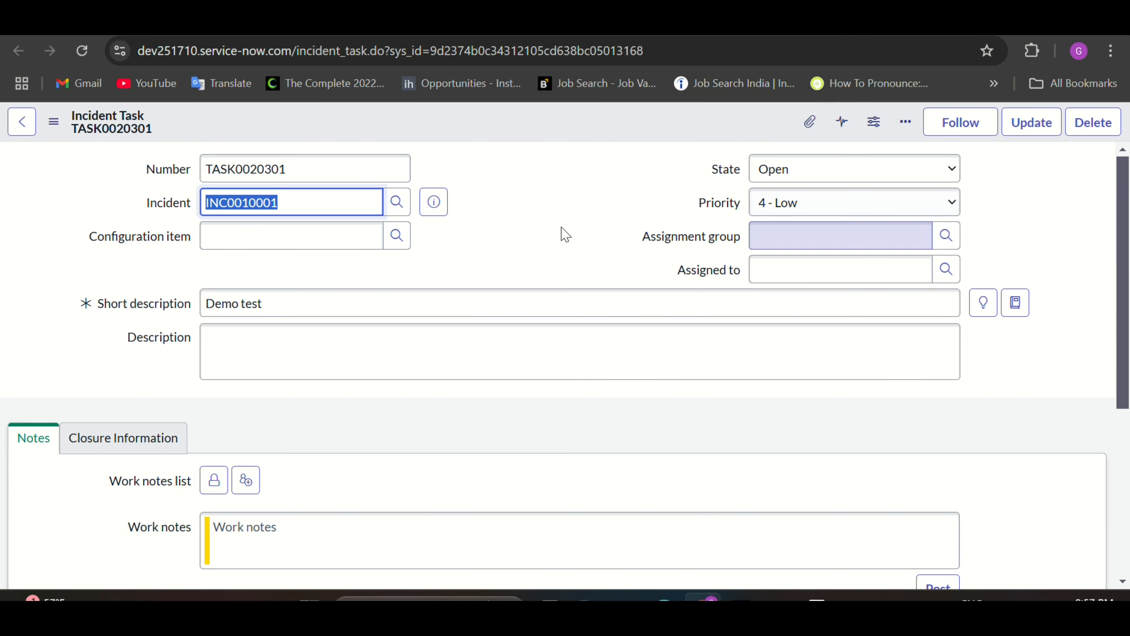
Step: Confirm the task links to INC0010001 with 'Demo test', and check the completed flow run
{"action": "left_click", "coordinate": [352, 204]}
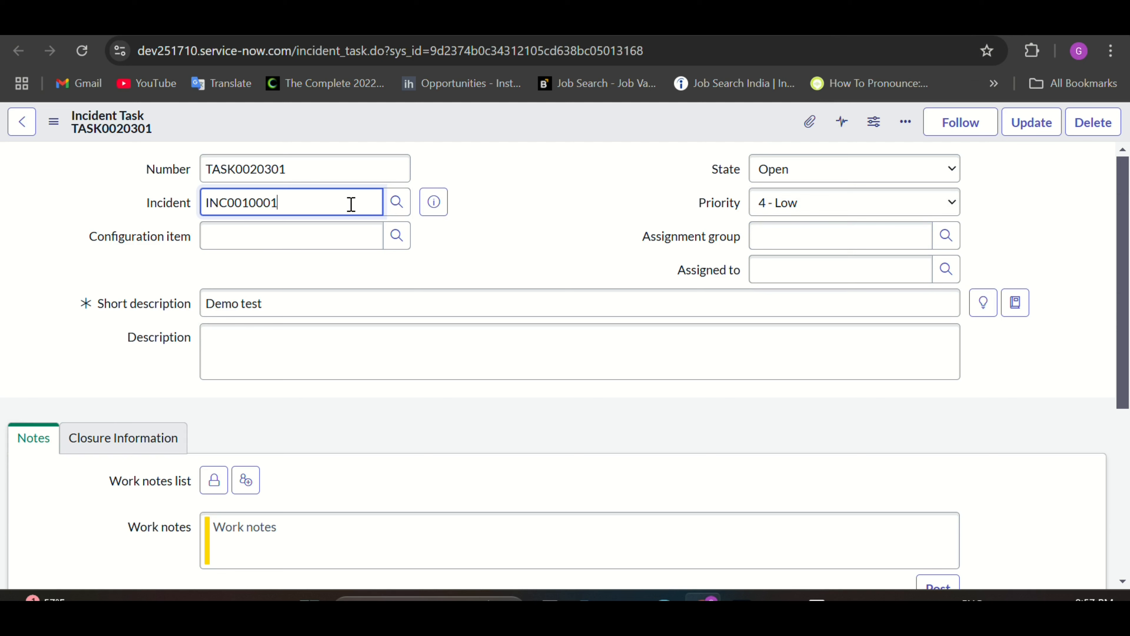
{"action": "left_click_drag", "start_coordinate": [312, 202], "coordinate": [210, 209]}
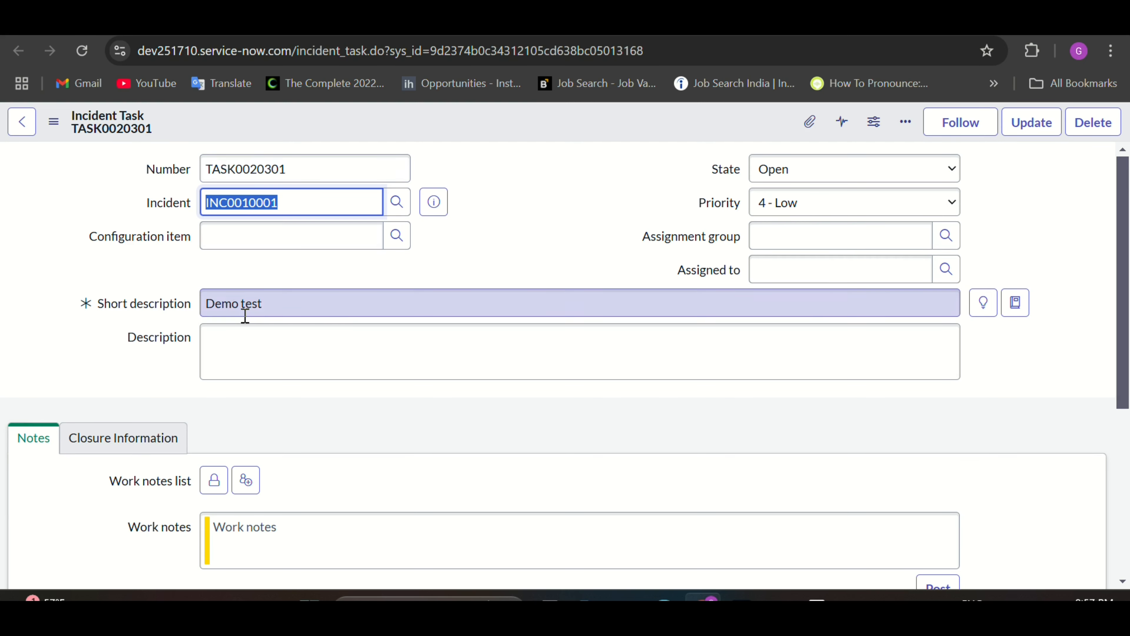
{"action": "left_click_drag", "start_coordinate": [263, 306], "coordinate": [189, 324]}
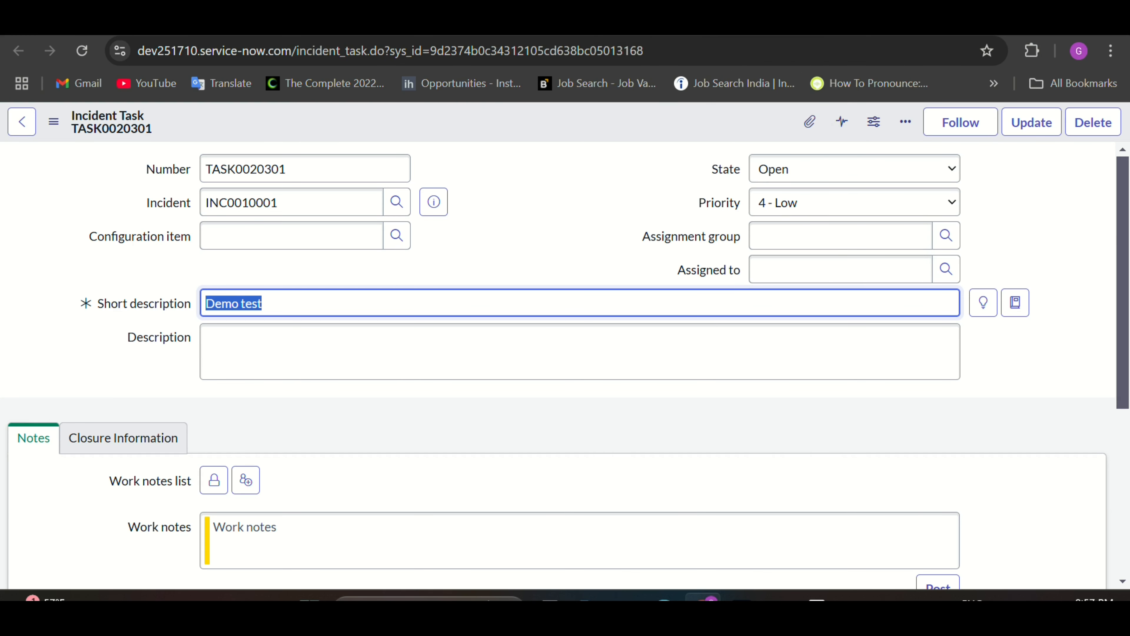
{"action": "key", "text": "ctrl+Tab"}
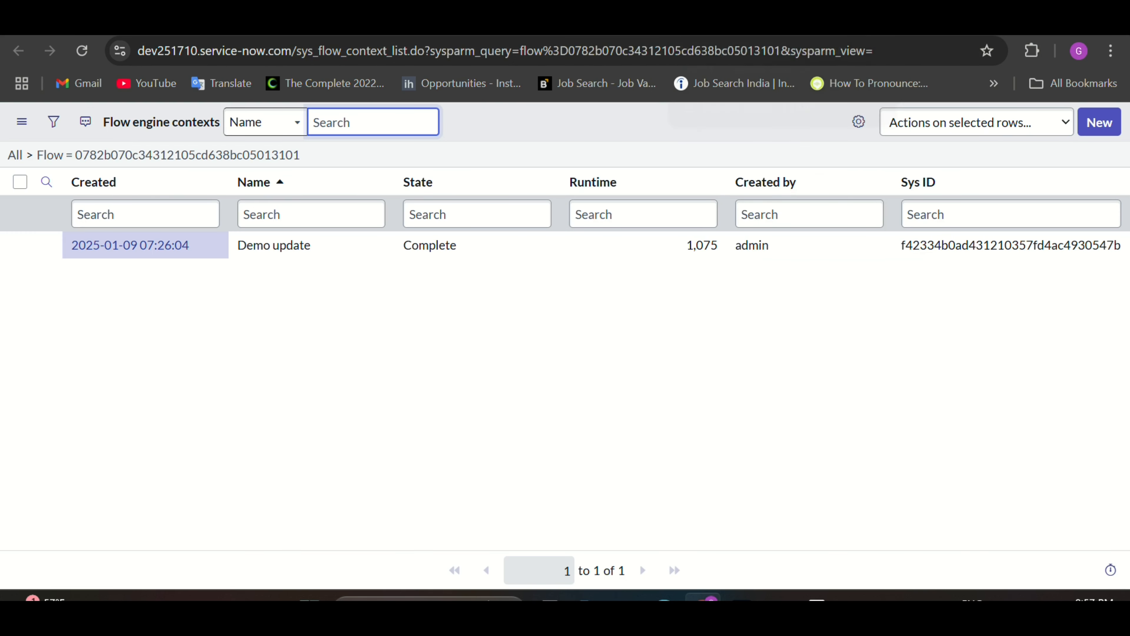
{"action": "left_click", "coordinate": [765, 31]}
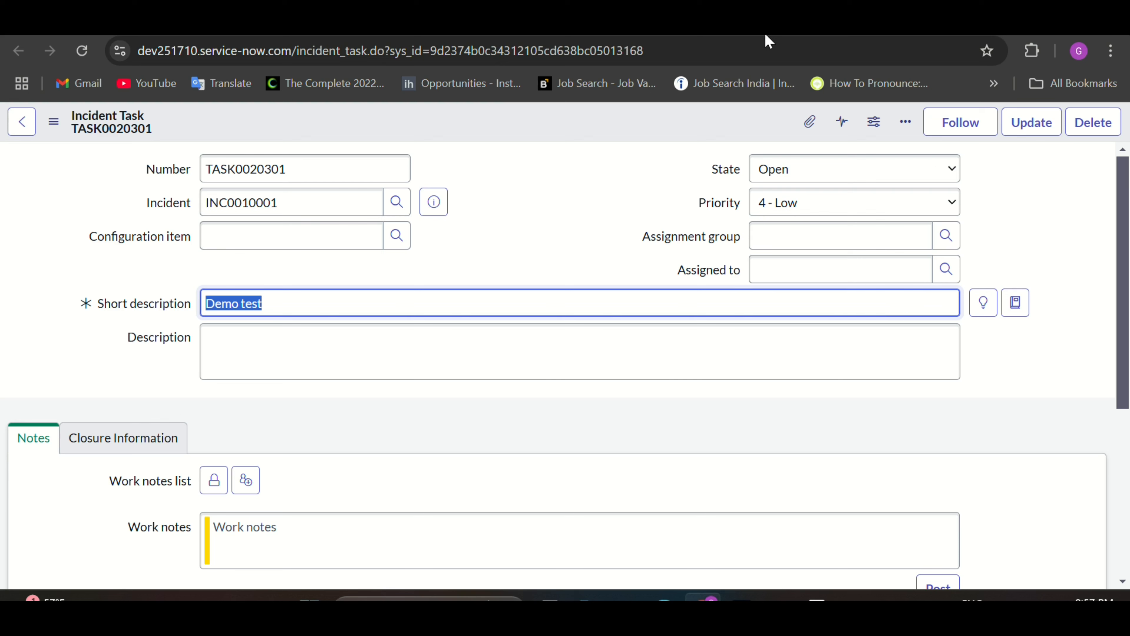
Step: Review the Create Task action, then deactivate the Demo update flow with confirmation
{"action": "left_click", "coordinate": [733, 35]}
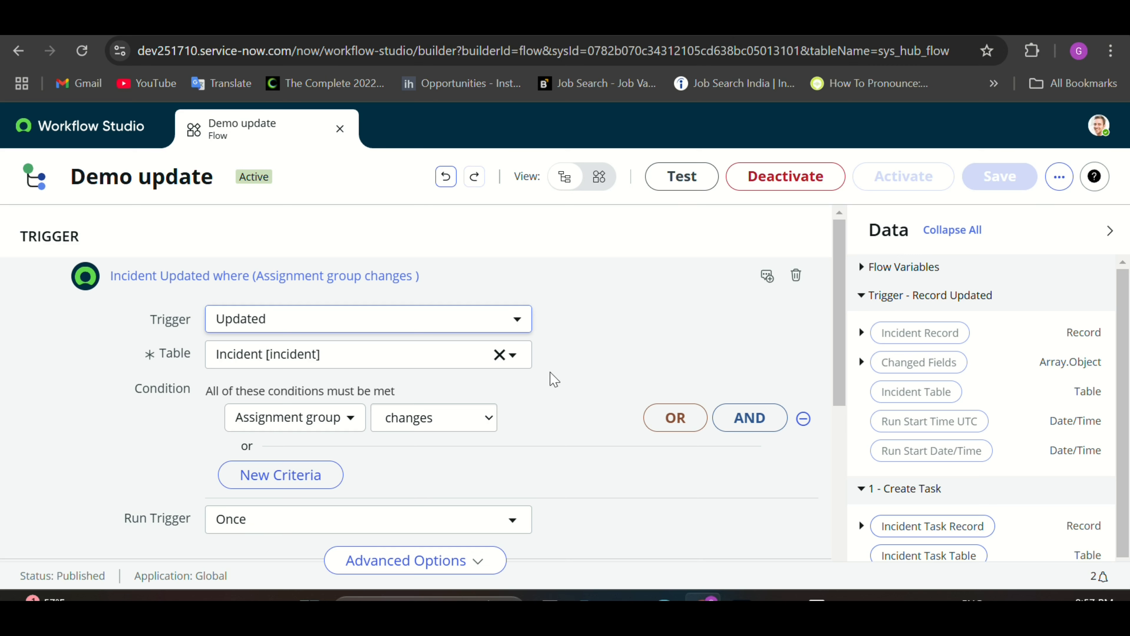
{"action": "scroll", "coordinate": [549, 376], "scroll_direction": "down", "scroll_amount": 5}
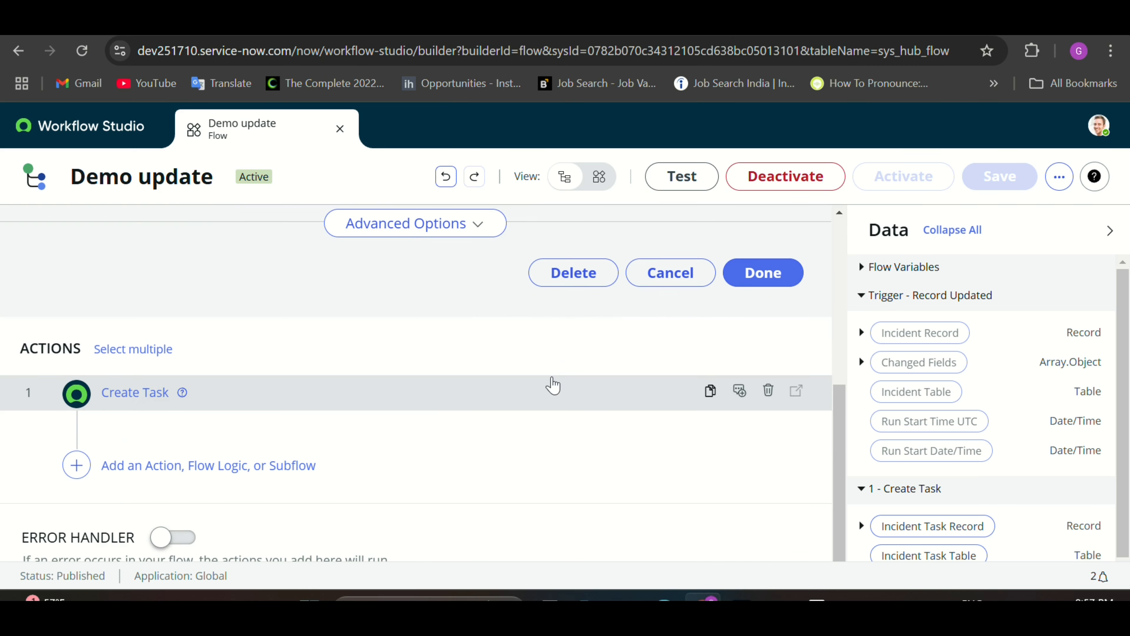
{"action": "left_click", "coordinate": [442, 407]}
{"action": "scroll", "coordinate": [461, 438], "scroll_direction": "down", "scroll_amount": 2}
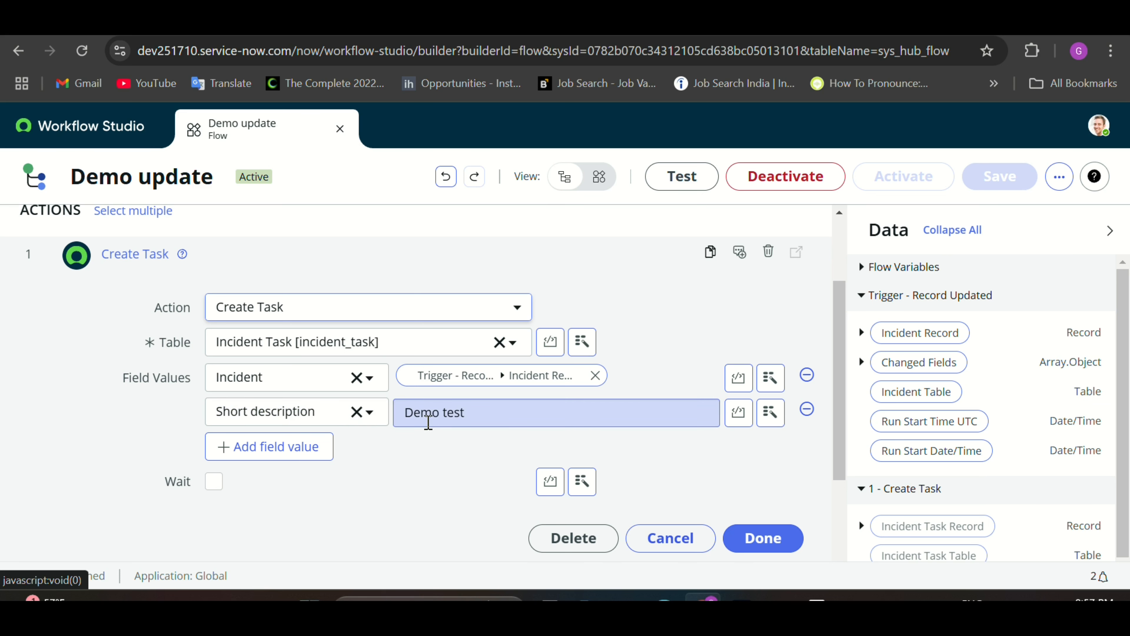
{"action": "scroll", "coordinate": [422, 466], "scroll_direction": "up", "scroll_amount": 1}
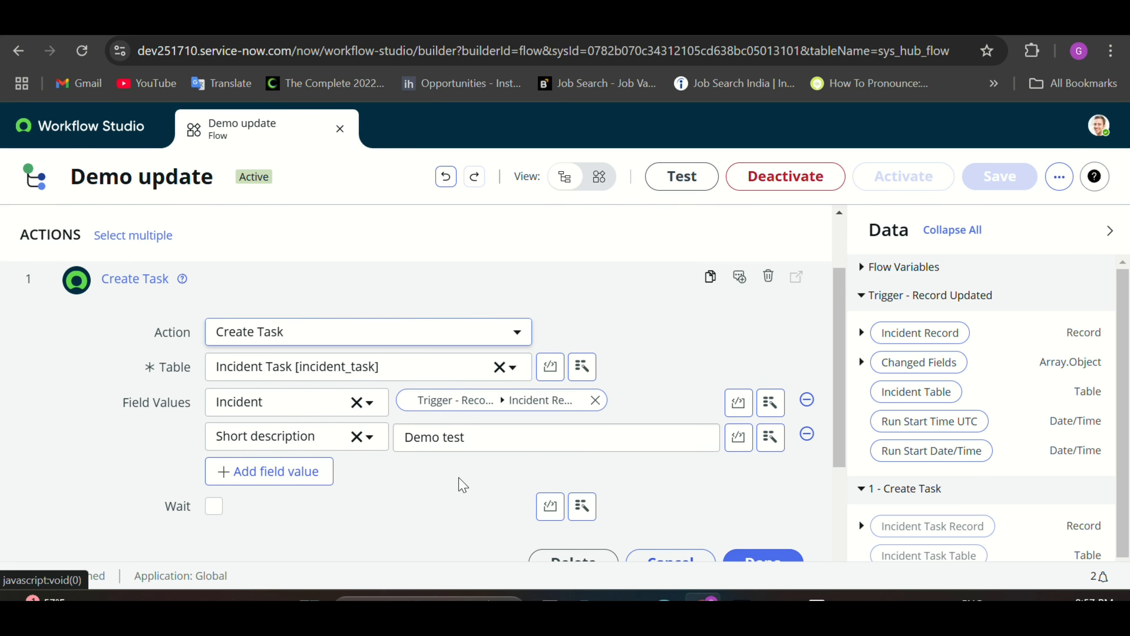
{"action": "scroll", "coordinate": [445, 492], "scroll_direction": "up", "scroll_amount": 3}
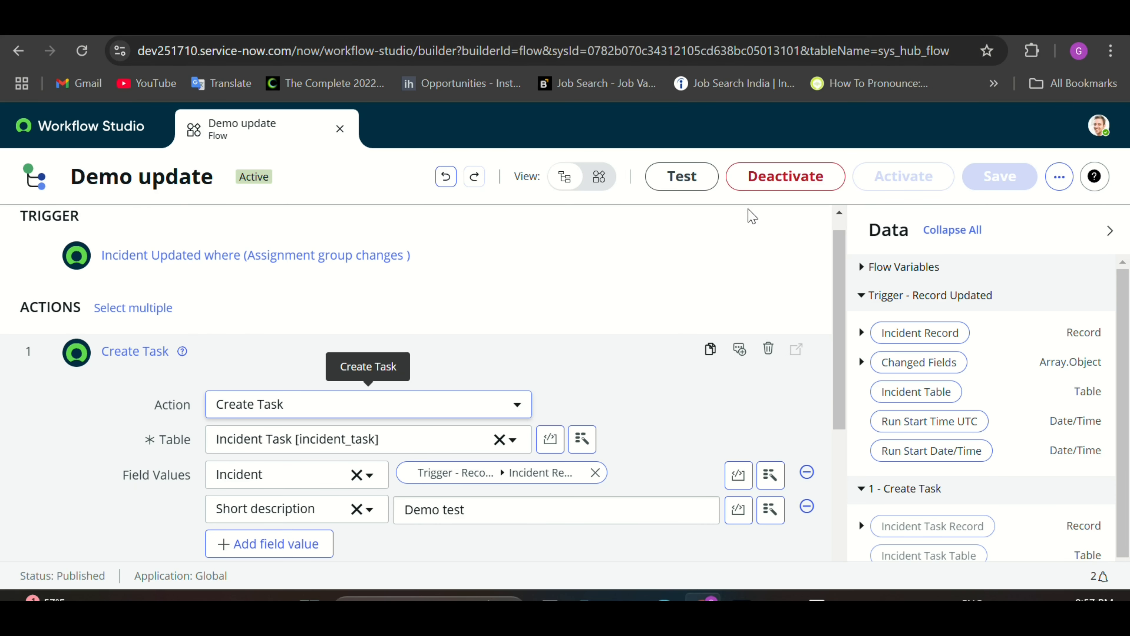
{"action": "left_click", "coordinate": [759, 186]}
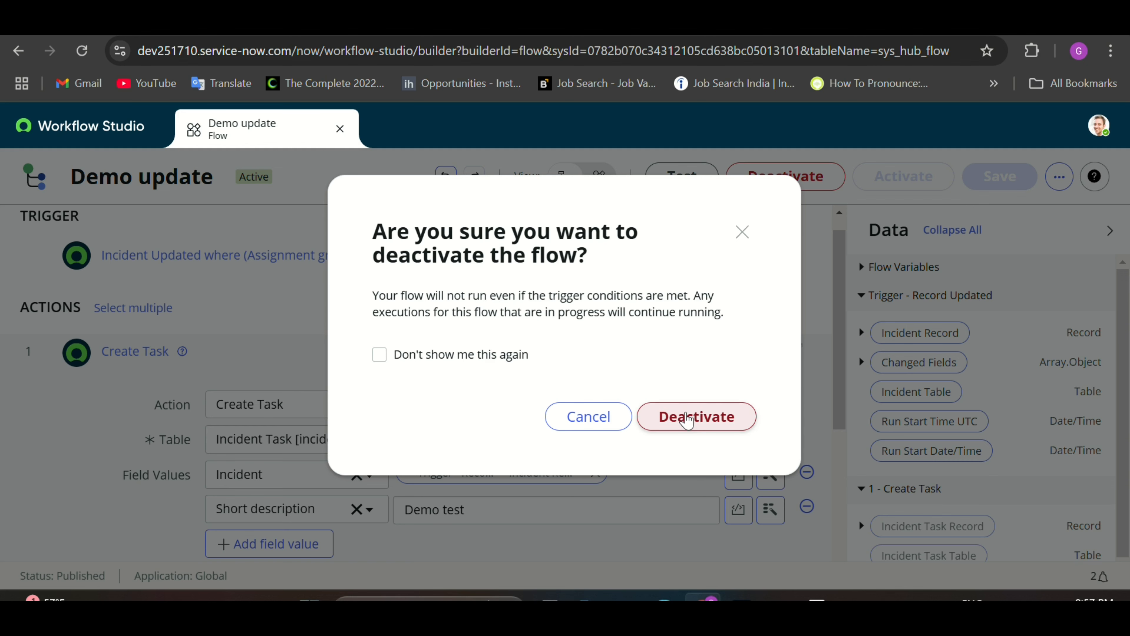
{"action": "left_click", "coordinate": [687, 417]}
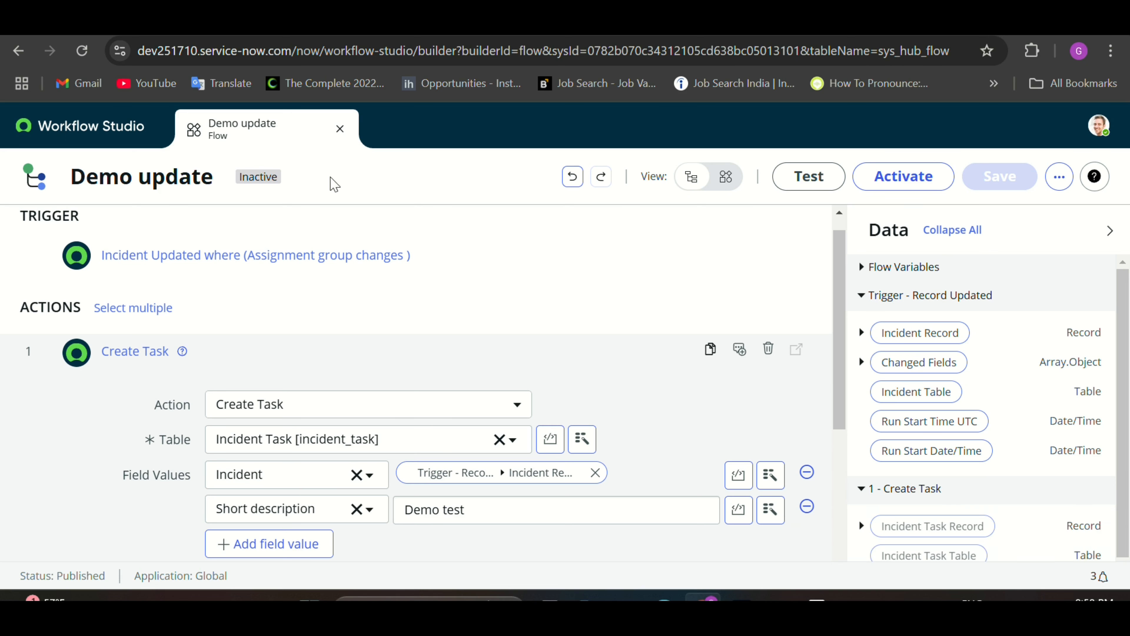
Step: Close the Demo update flow and start a new flow from the Flows list
{"action": "left_click", "coordinate": [340, 130]}
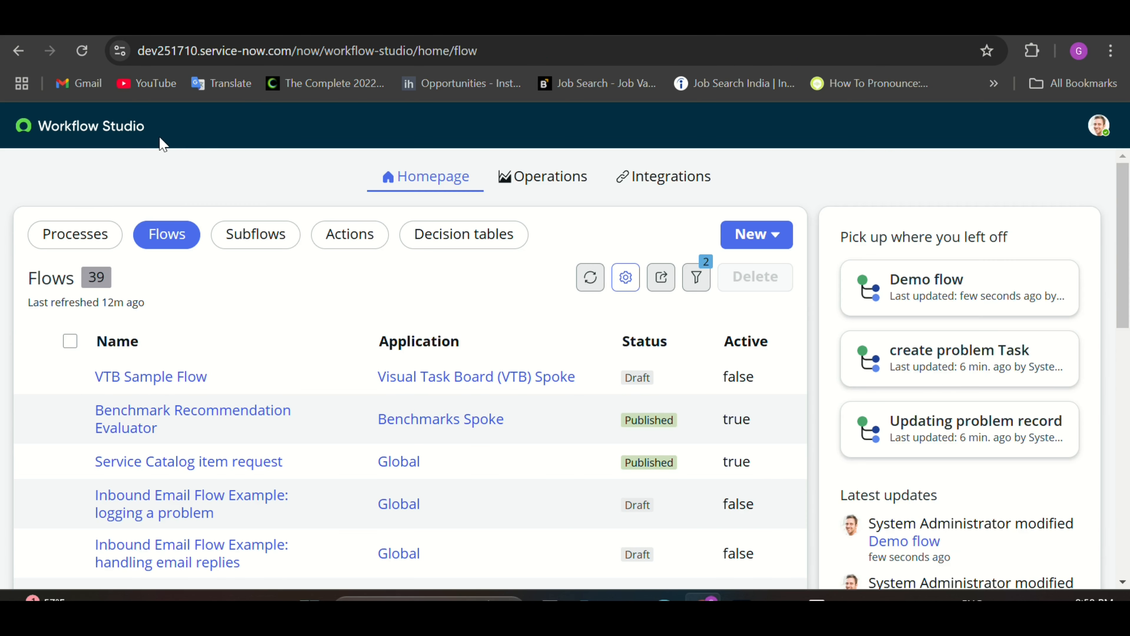
{"action": "left_click", "coordinate": [174, 243]}
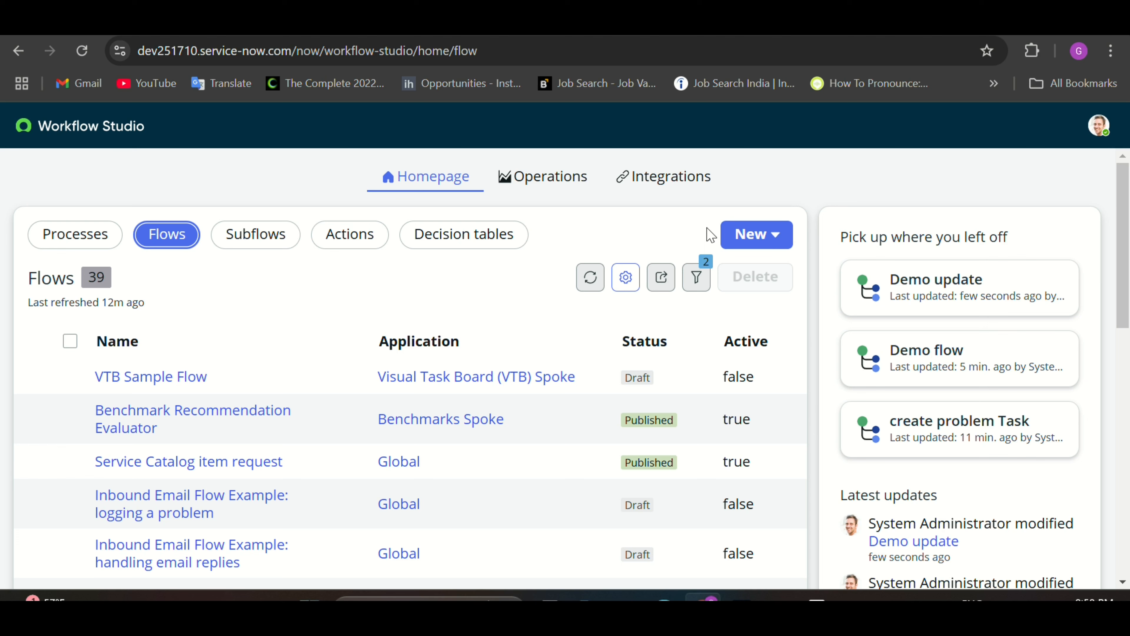
{"action": "left_click", "coordinate": [767, 239]}
{"action": "left_click", "coordinate": [769, 308]}
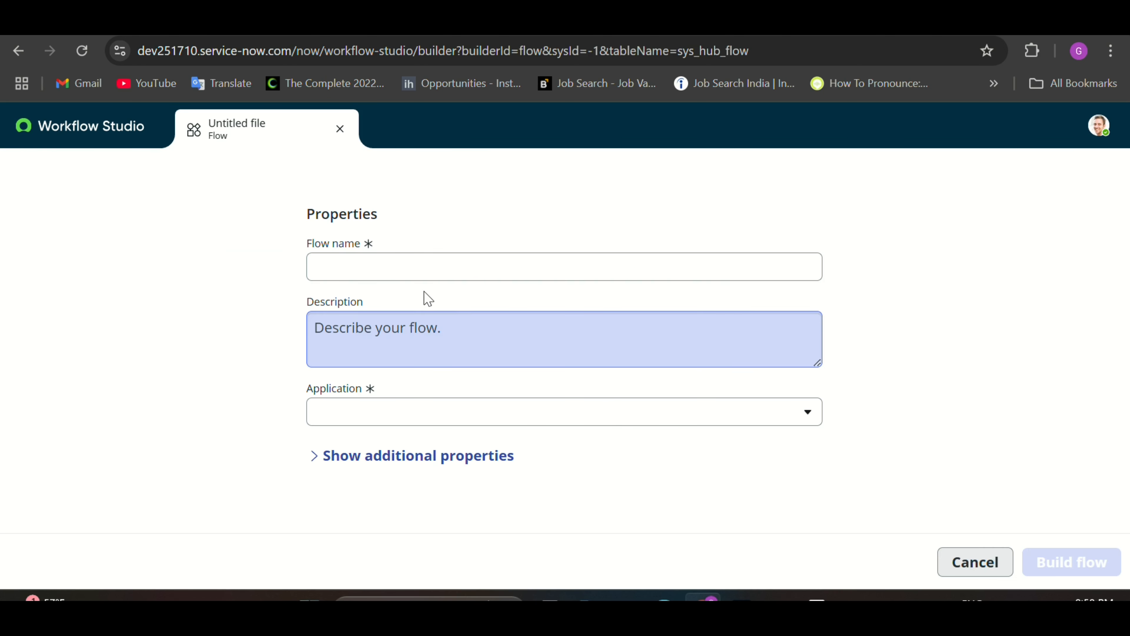
Step: Name the flow 'Demo create or update' in the Global application and build it
{"action": "left_click", "coordinate": [406, 266]}
{"action": "key", "text": "Caps_Lock"}
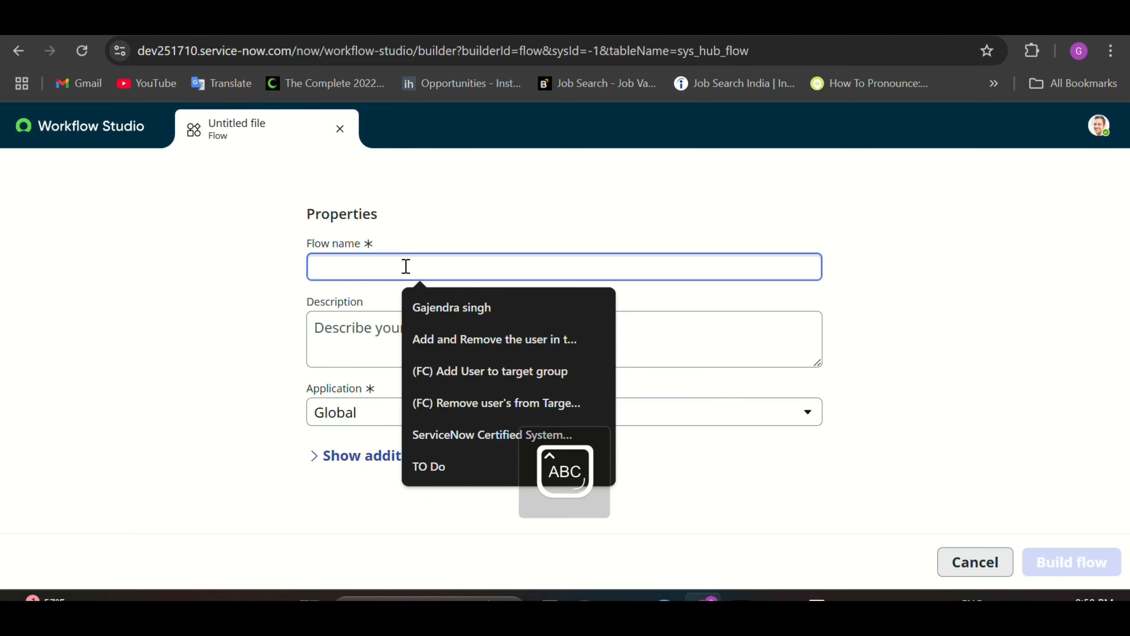
{"action": "type", "text": "D"}
{"action": "key", "text": "Caps_Lock"}
{"action": "type", "text": "emo create and"}
{"action": "key", "text": "BackSpace"}
{"action": "key", "text": "BackSpace"}
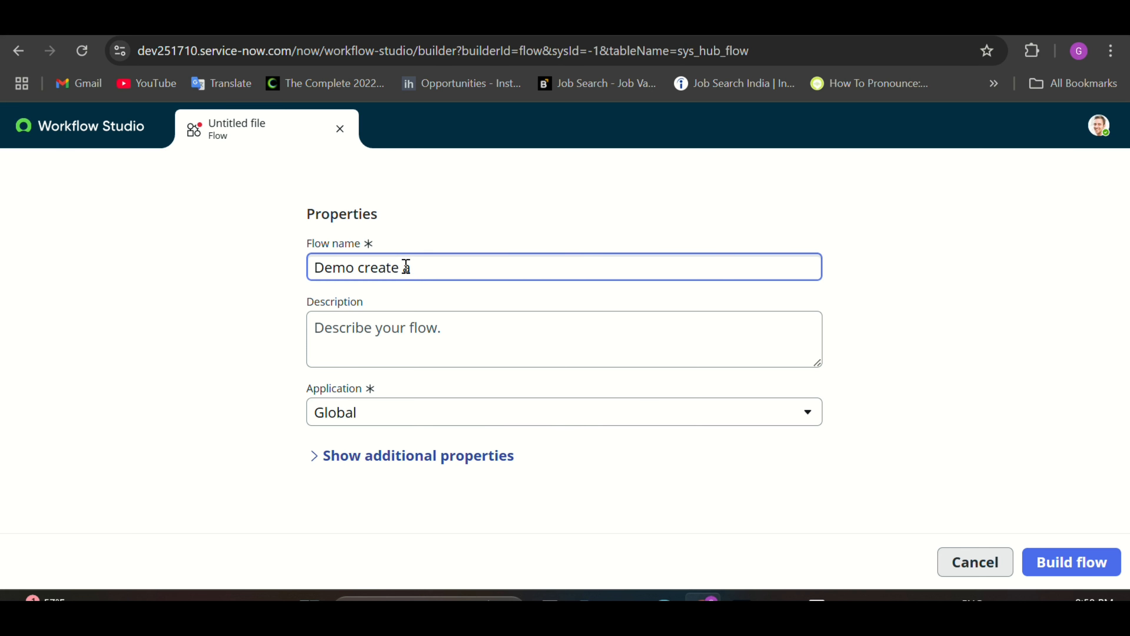
{"action": "type", "text": "or update"}
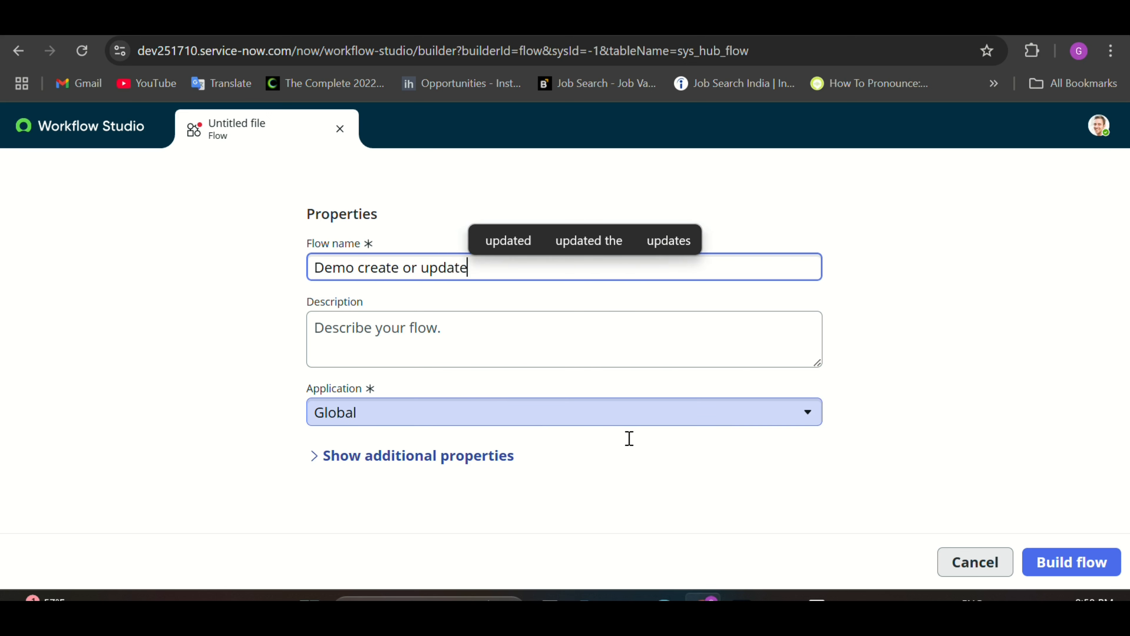
{"action": "left_click", "coordinate": [1070, 568]}
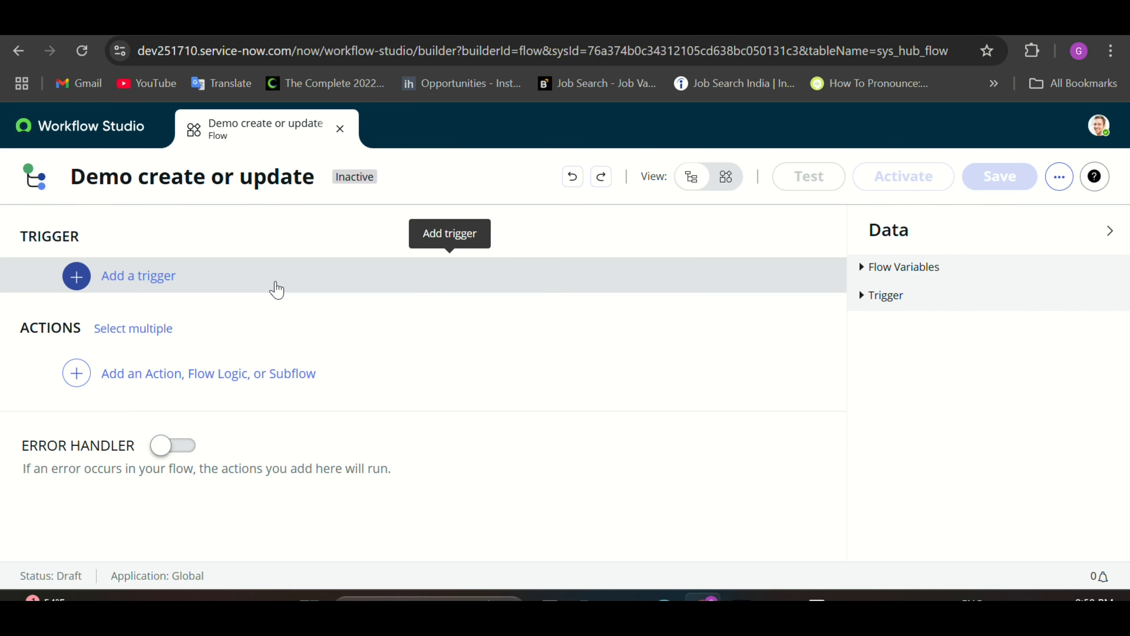
Step: Add a Created or Updated record trigger on the Incident table
{"action": "left_click", "coordinate": [156, 281]}
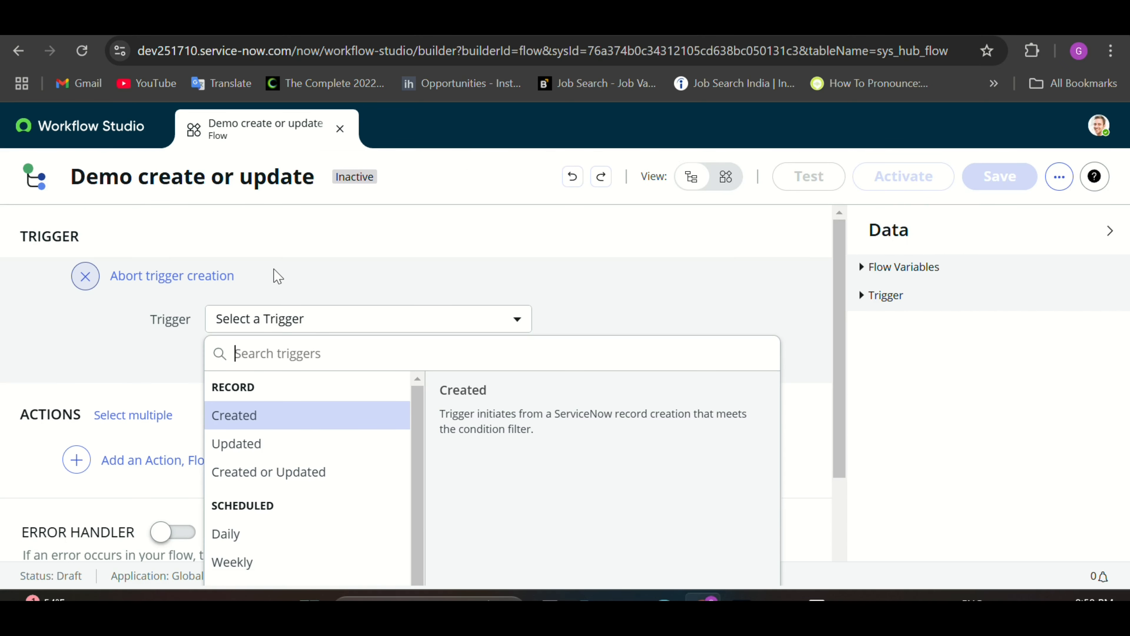
{"action": "scroll", "coordinate": [278, 273], "scroll_direction": "down", "scroll_amount": 2}
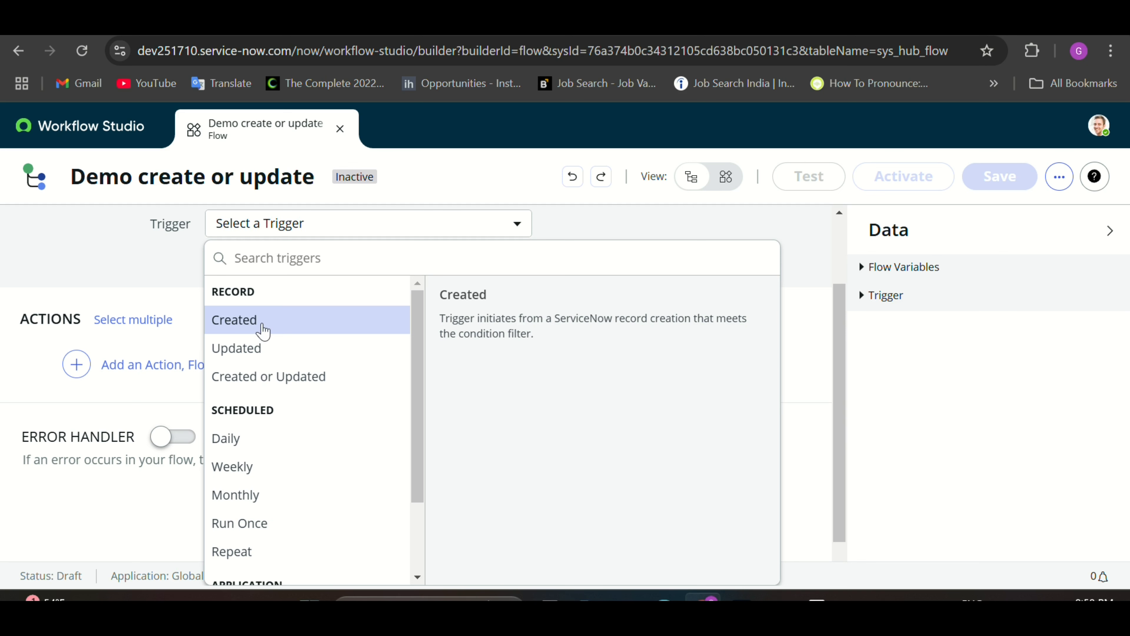
{"action": "left_click", "coordinate": [268, 379]}
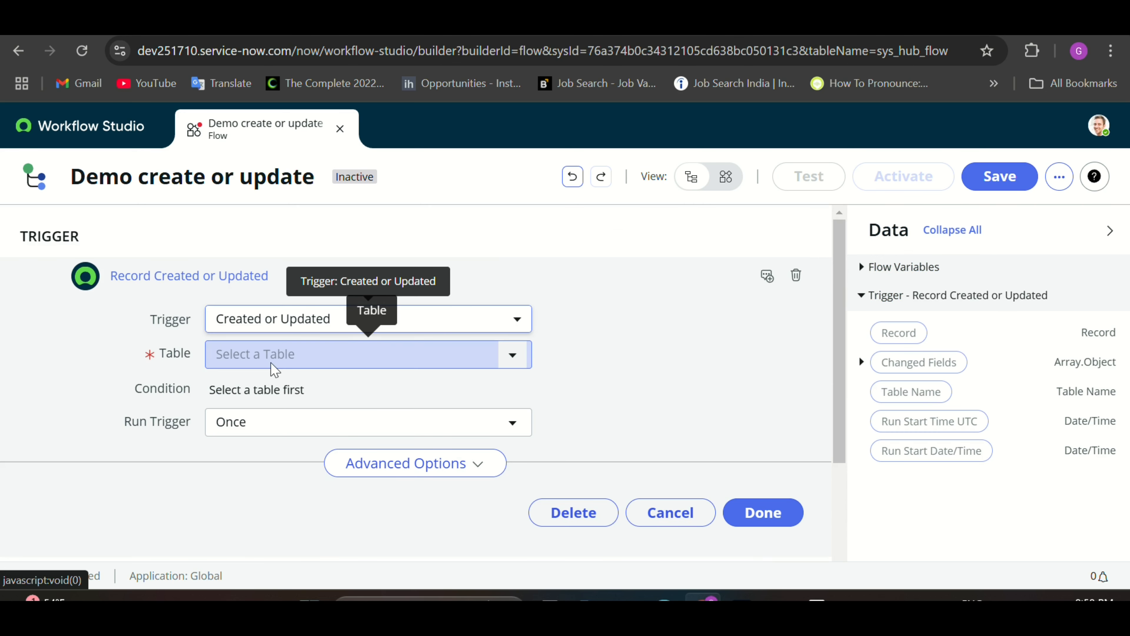
{"action": "left_click", "coordinate": [276, 365]}
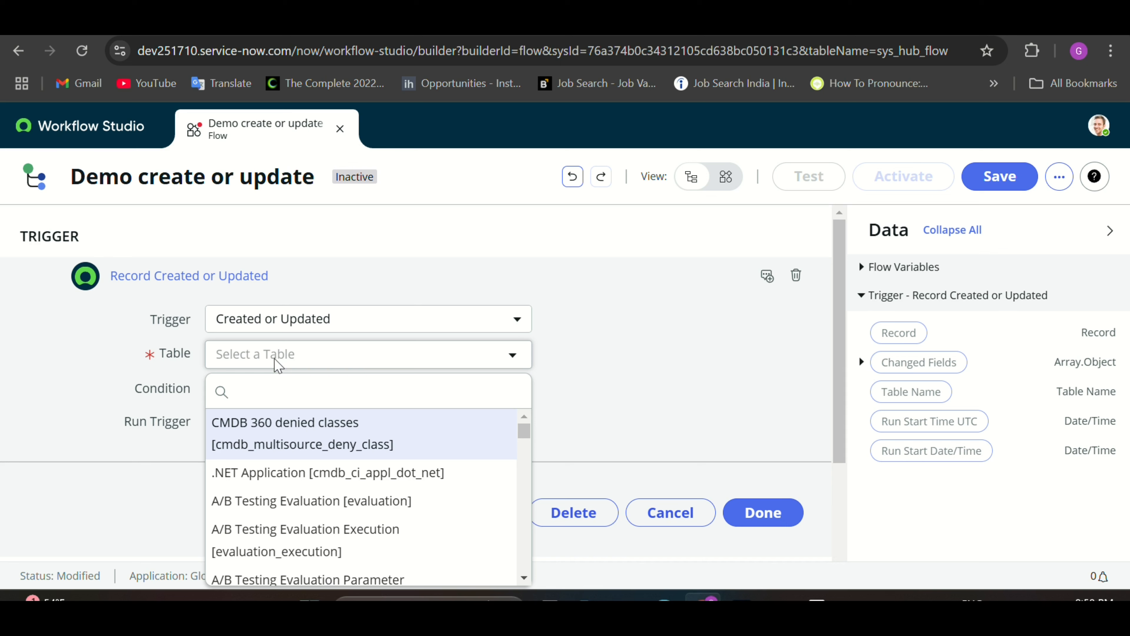
{"action": "type", "text": "inciden"}
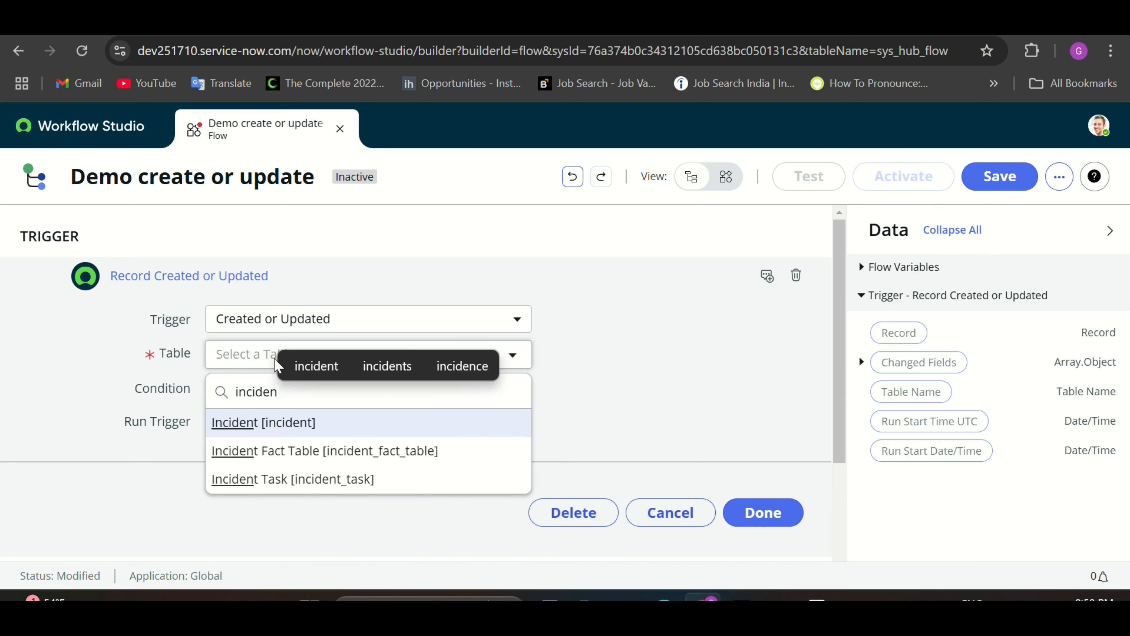
{"action": "left_click", "coordinate": [287, 426]}
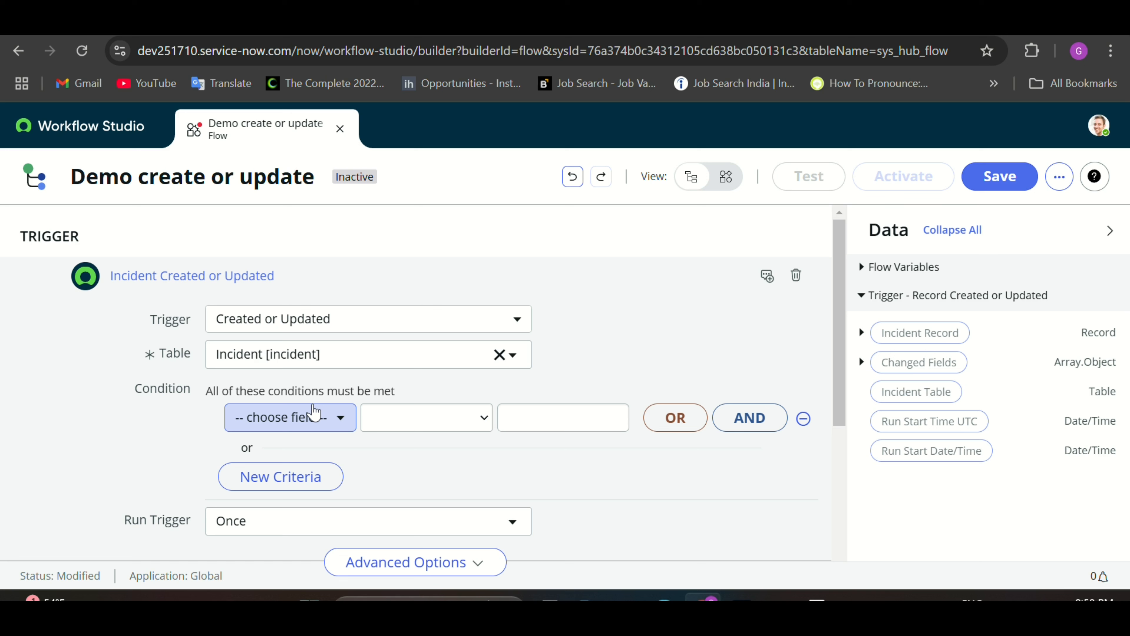
Step: Set the trigger condition to Assignment group changes to Network CAB Managers
{"action": "left_click", "coordinate": [315, 415]}
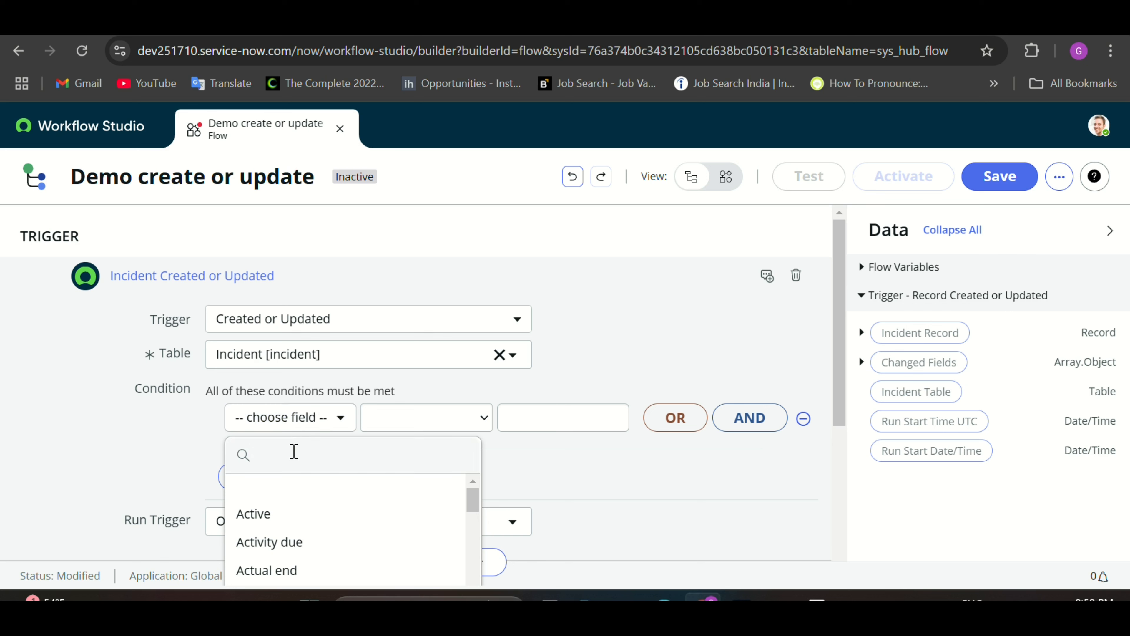
{"action": "type", "text": "assi"}
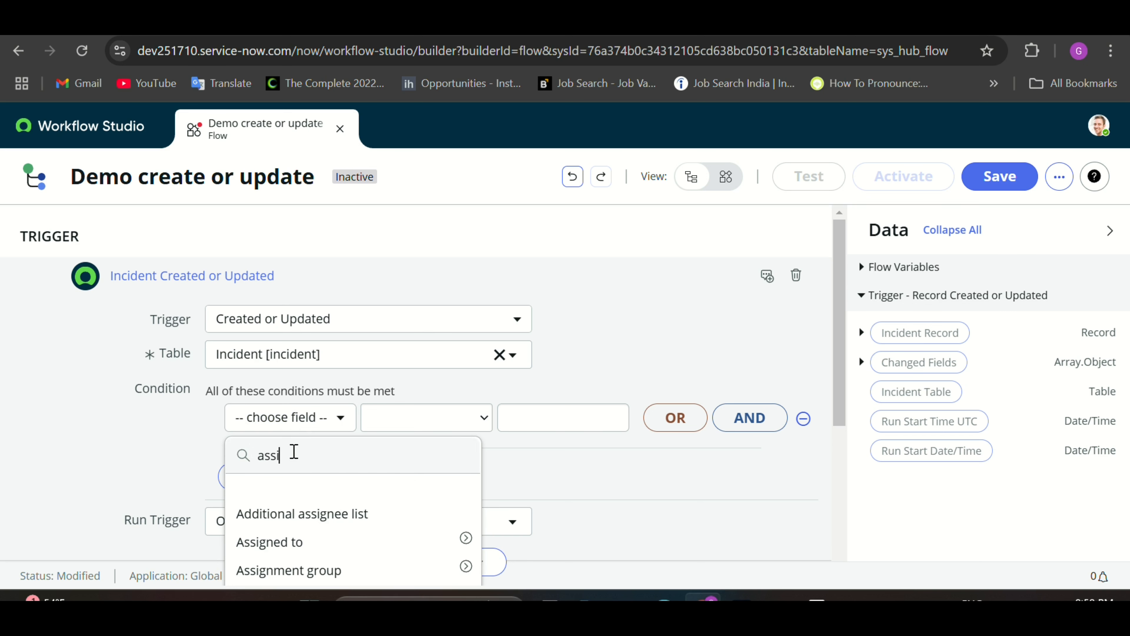
{"action": "left_click", "coordinate": [307, 570]}
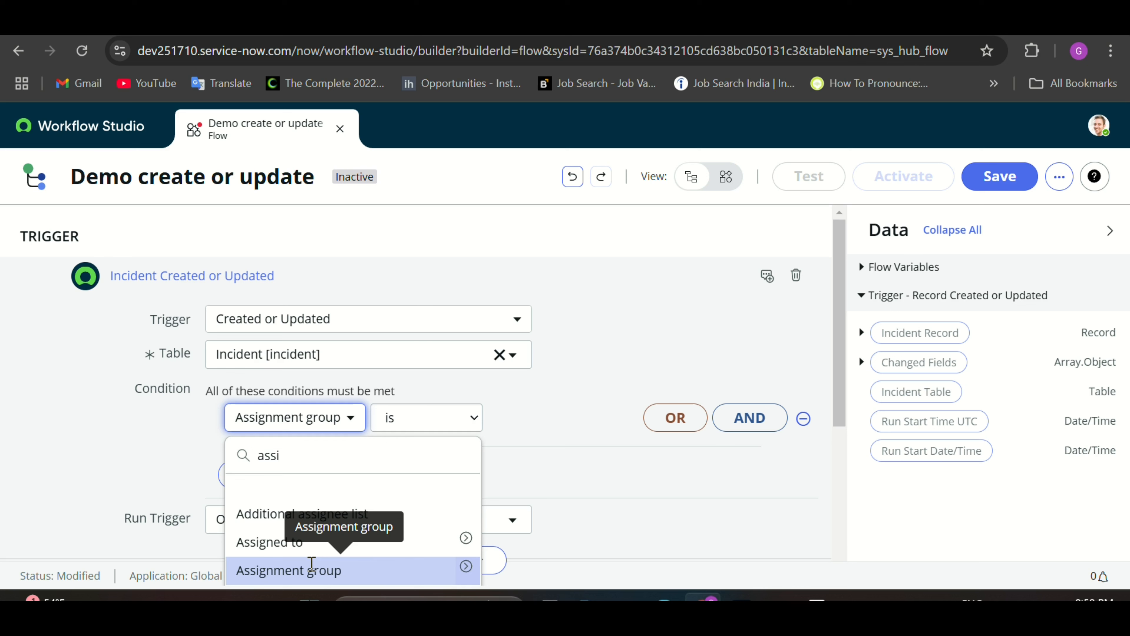
{"action": "left_click", "coordinate": [448, 432]}
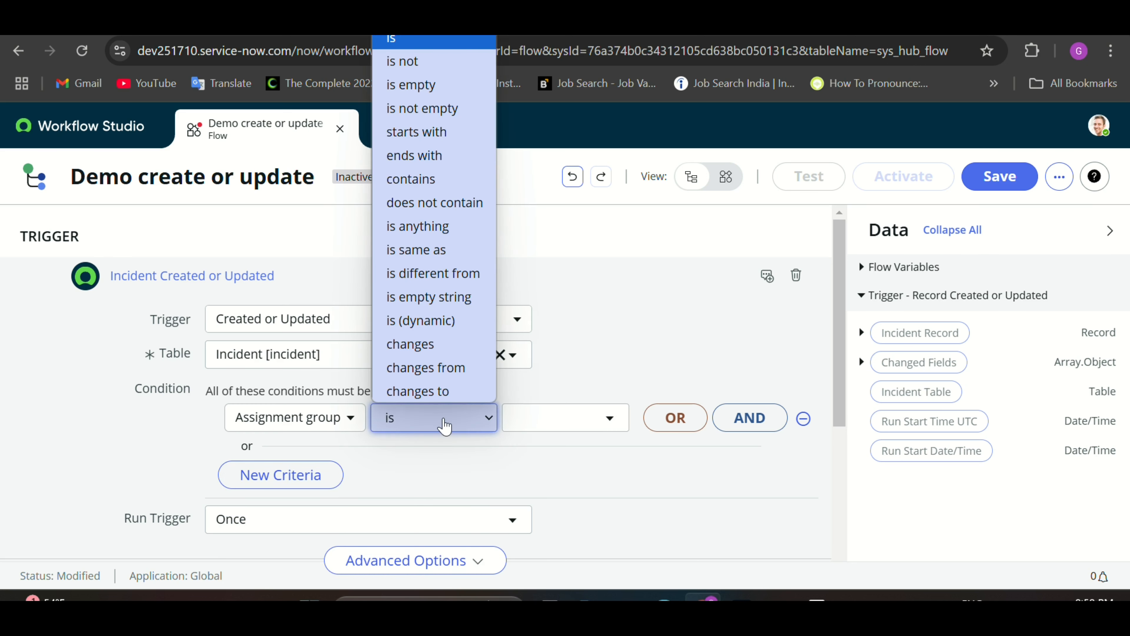
{"action": "left_click", "coordinate": [435, 392]}
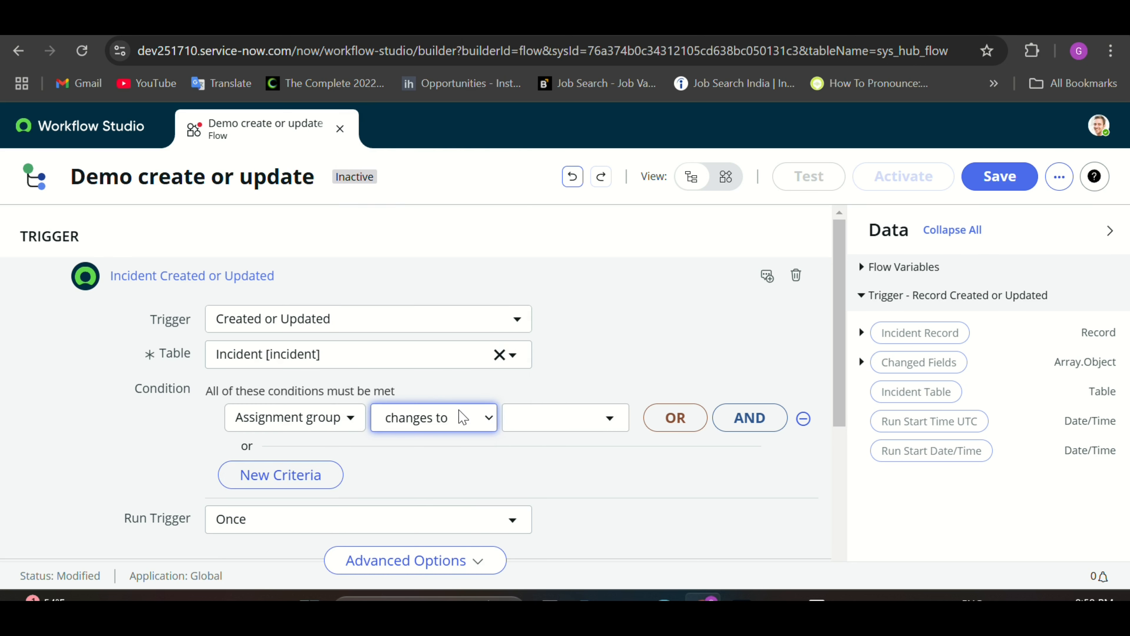
{"action": "left_click", "coordinate": [534, 434]}
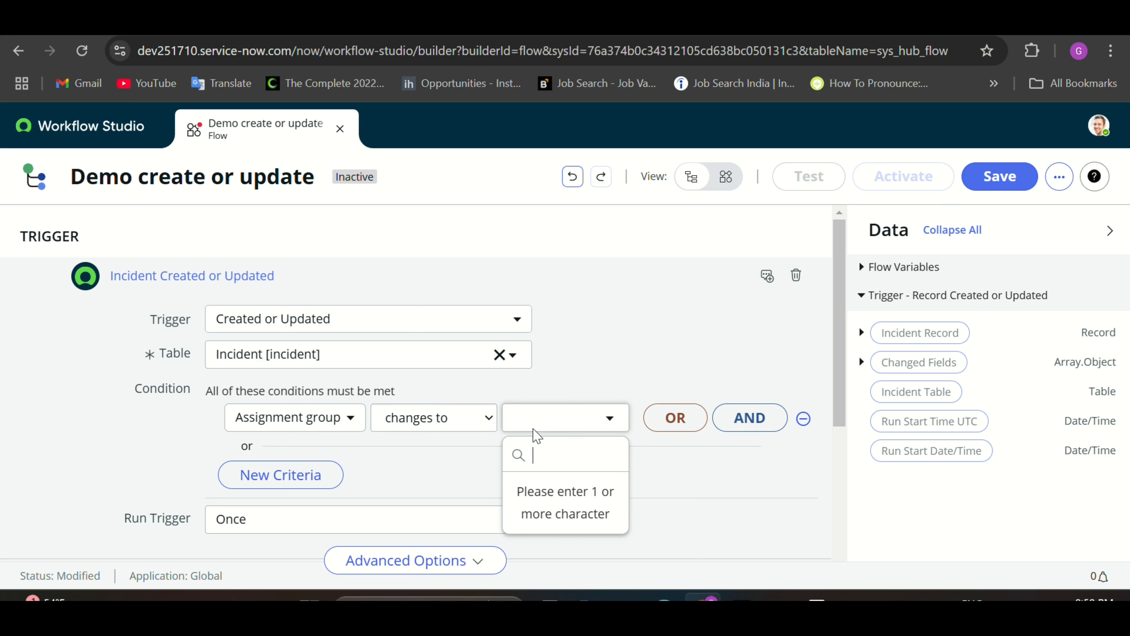
{"action": "type", "text": "n"}
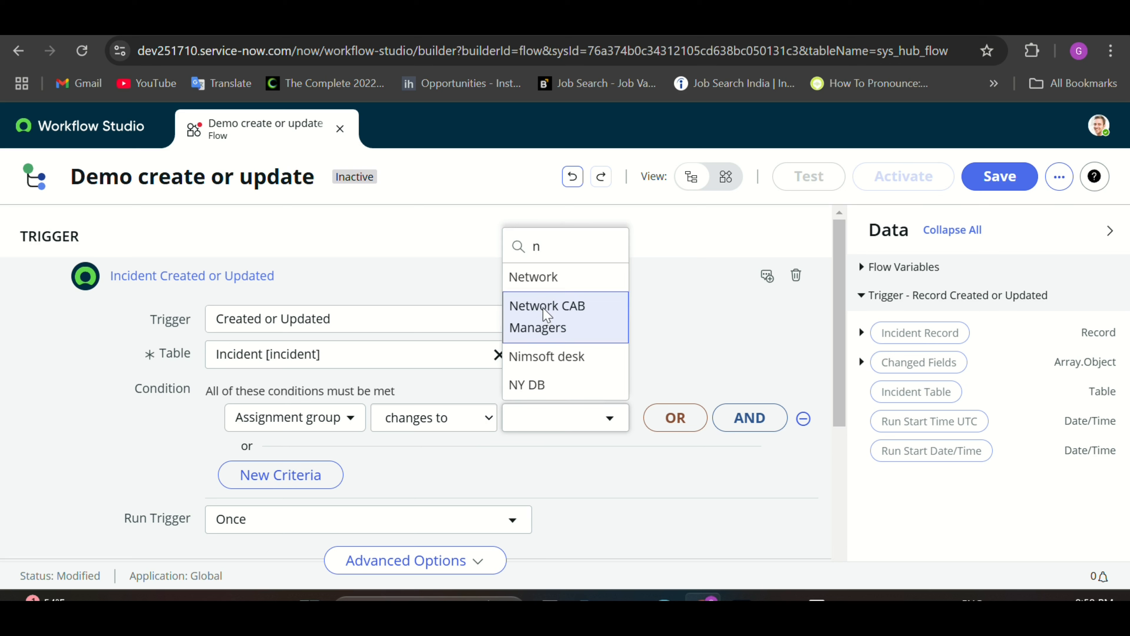
{"action": "left_click", "coordinate": [543, 315]}
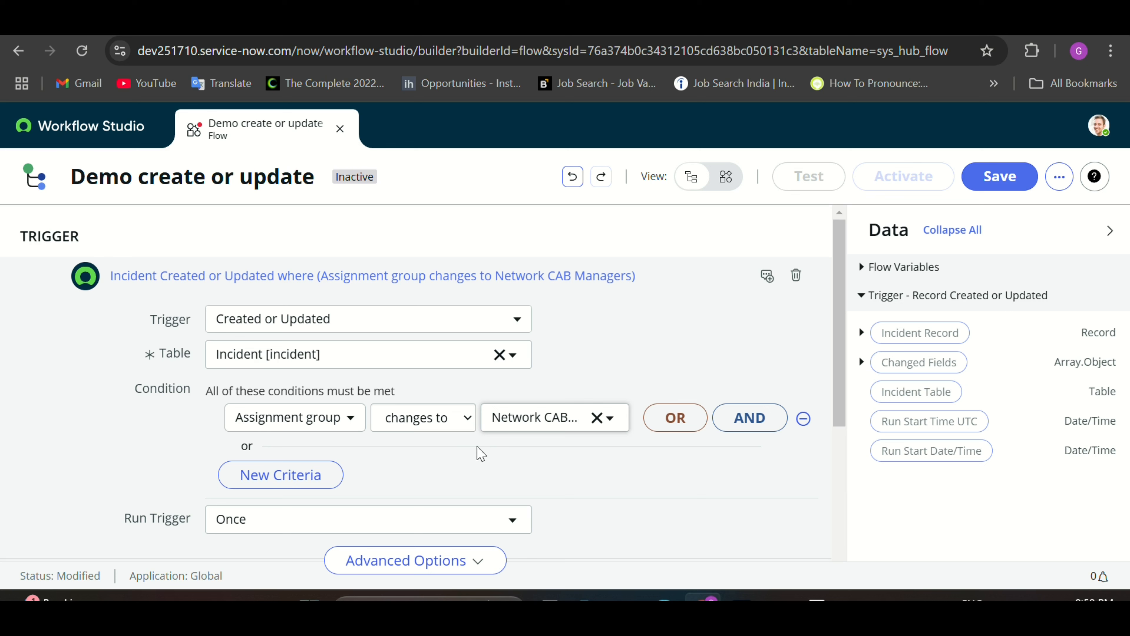
Step: Remove the extra empty AND condition row and finish the trigger
{"action": "left_click", "coordinate": [743, 424]}
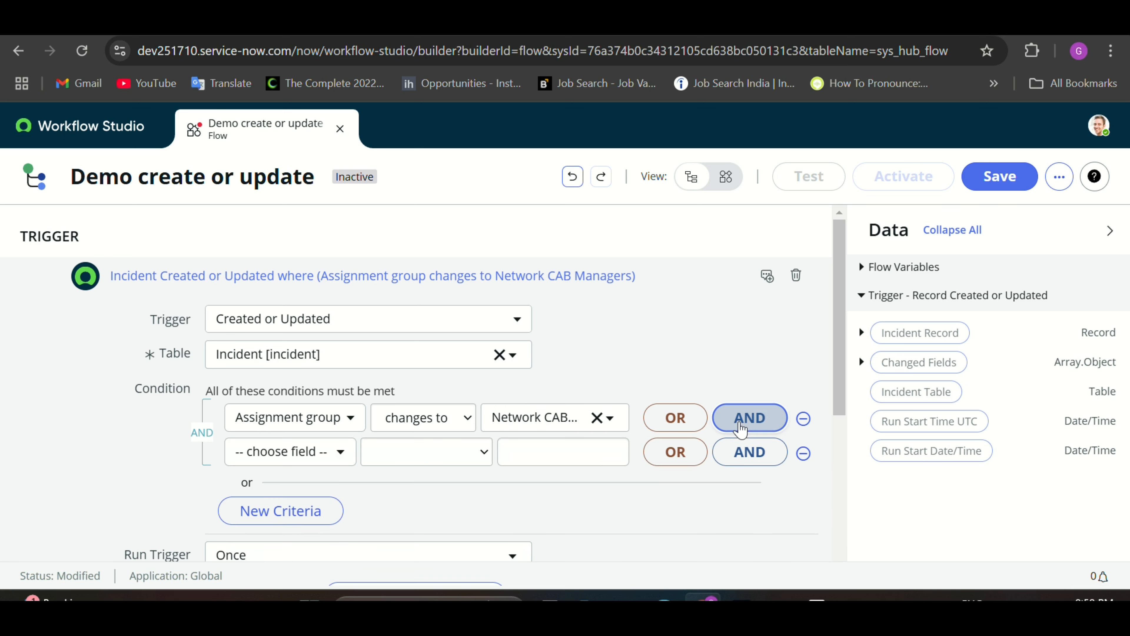
{"action": "left_click", "coordinate": [803, 453]}
{"action": "scroll", "coordinate": [673, 500], "scroll_direction": "down", "scroll_amount": 2}
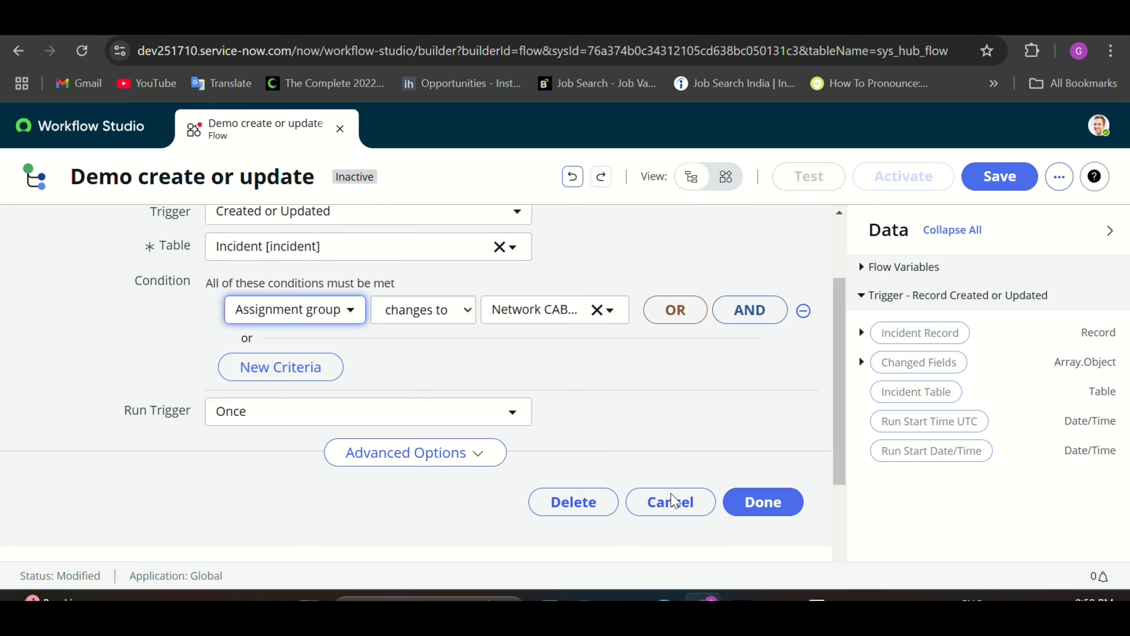
{"action": "scroll", "coordinate": [712, 494], "scroll_direction": "down", "scroll_amount": 1}
{"action": "left_click", "coordinate": [782, 484]}
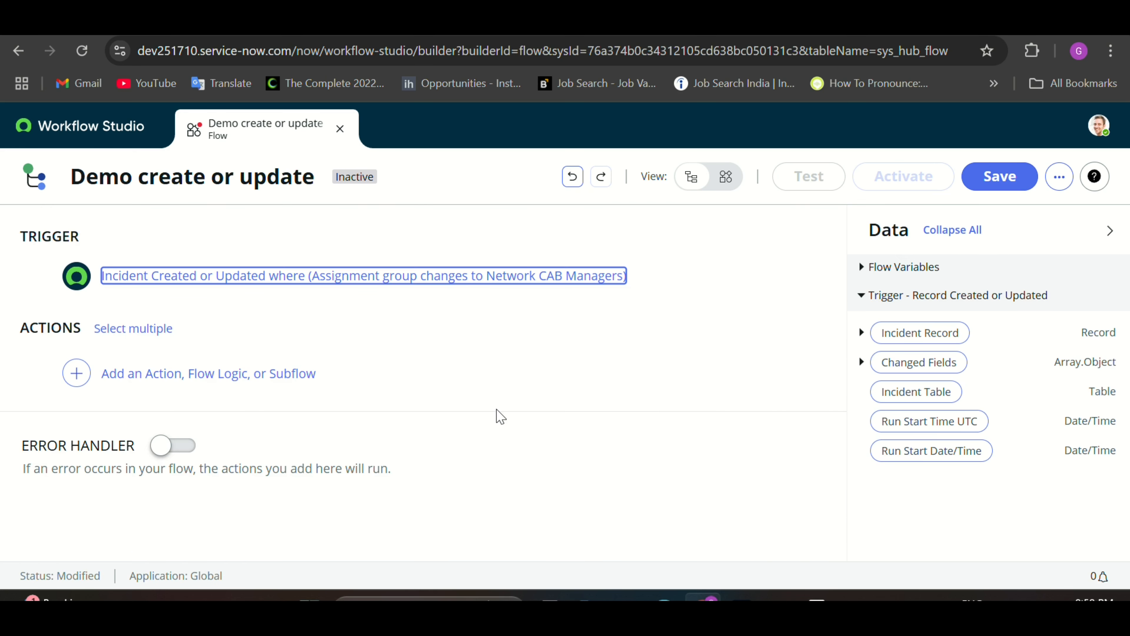
Step: Add an Update Record action that targets the trigger's Incident Record
{"action": "left_click", "coordinate": [152, 381]}
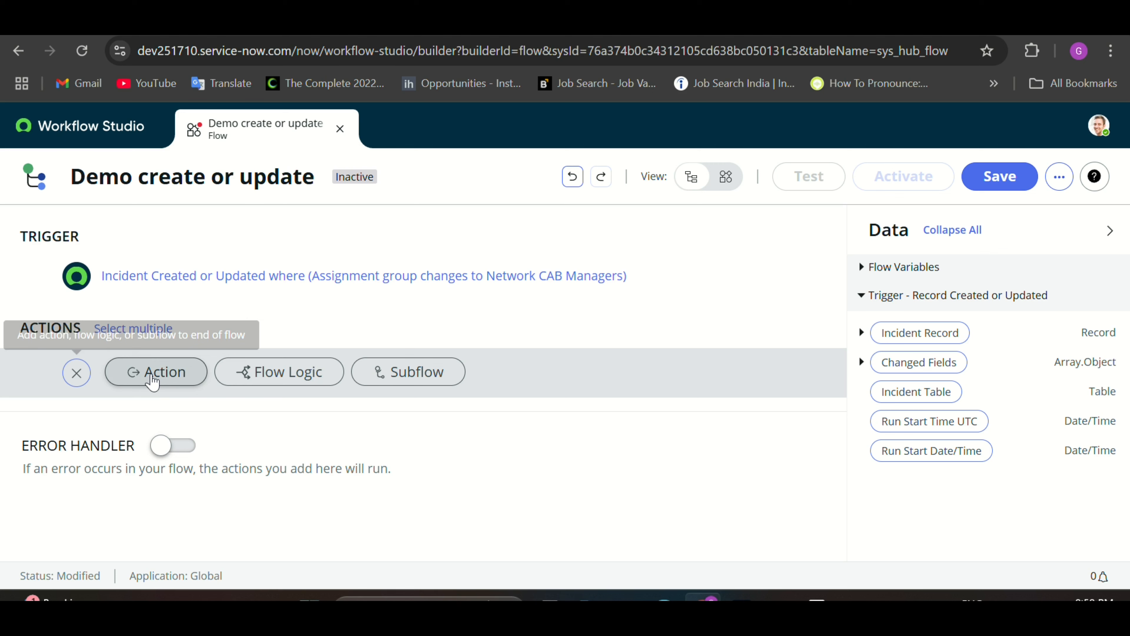
{"action": "left_click", "coordinate": [162, 382]}
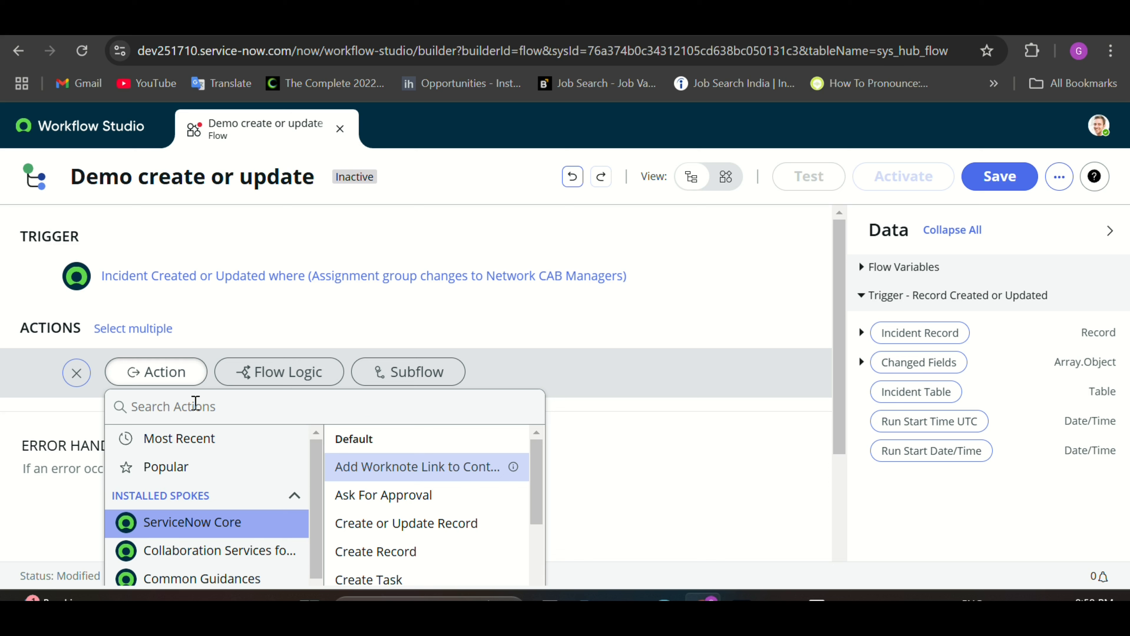
{"action": "scroll", "coordinate": [338, 472], "scroll_direction": "down", "scroll_amount": 3}
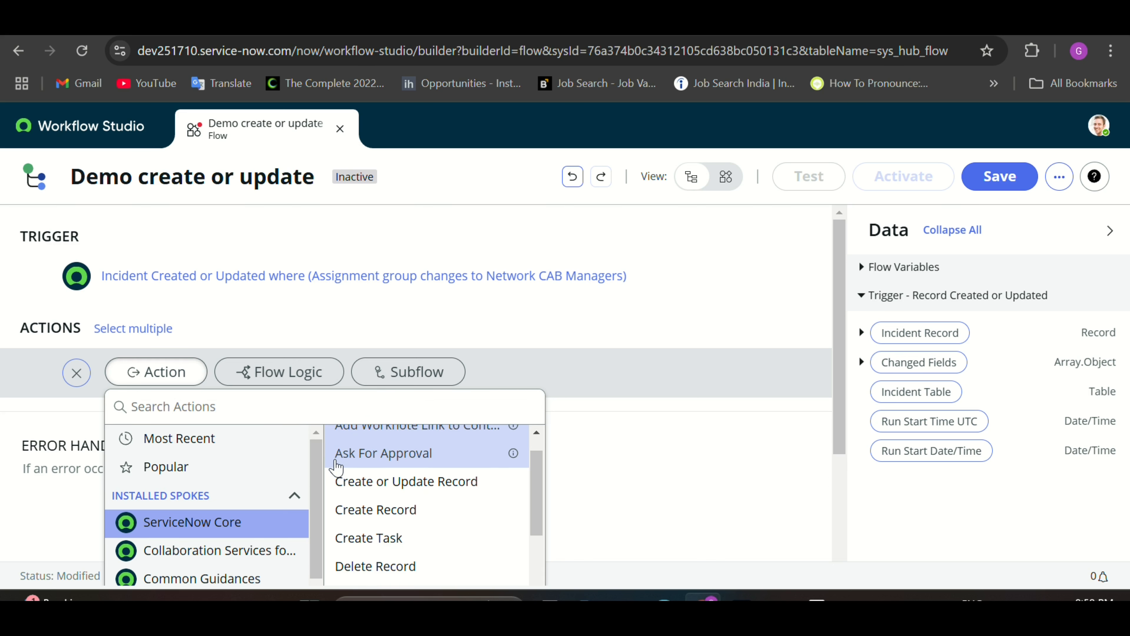
{"action": "scroll", "coordinate": [351, 499], "scroll_direction": "up", "scroll_amount": 3}
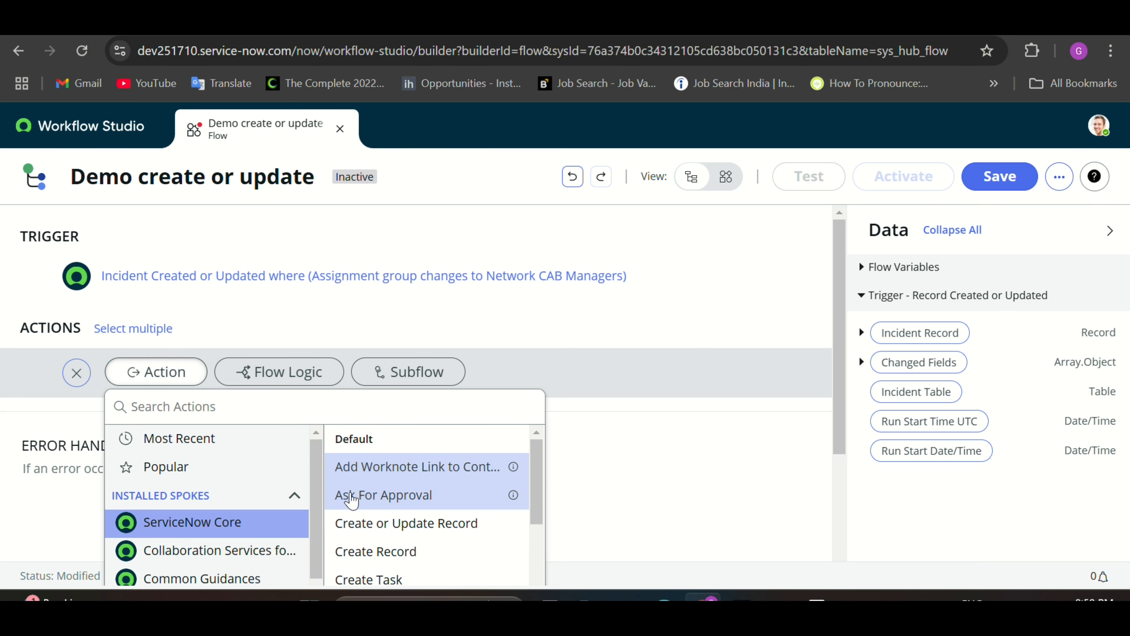
{"action": "left_click", "coordinate": [229, 412]}
{"action": "type", "text": "update"}
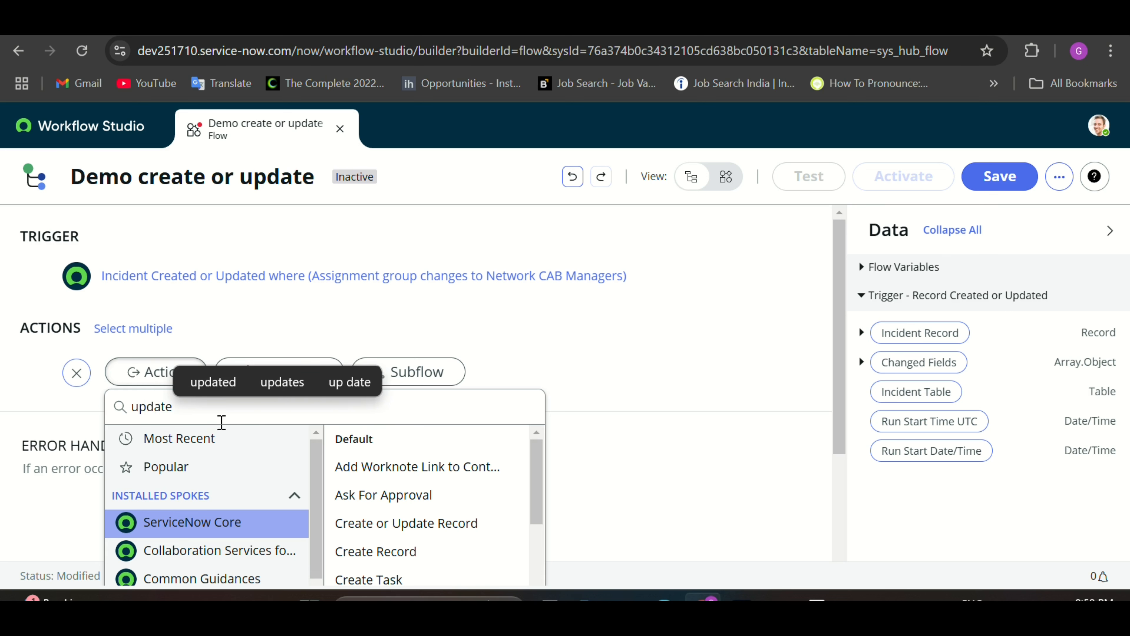
{"action": "left_click", "coordinate": [376, 454]}
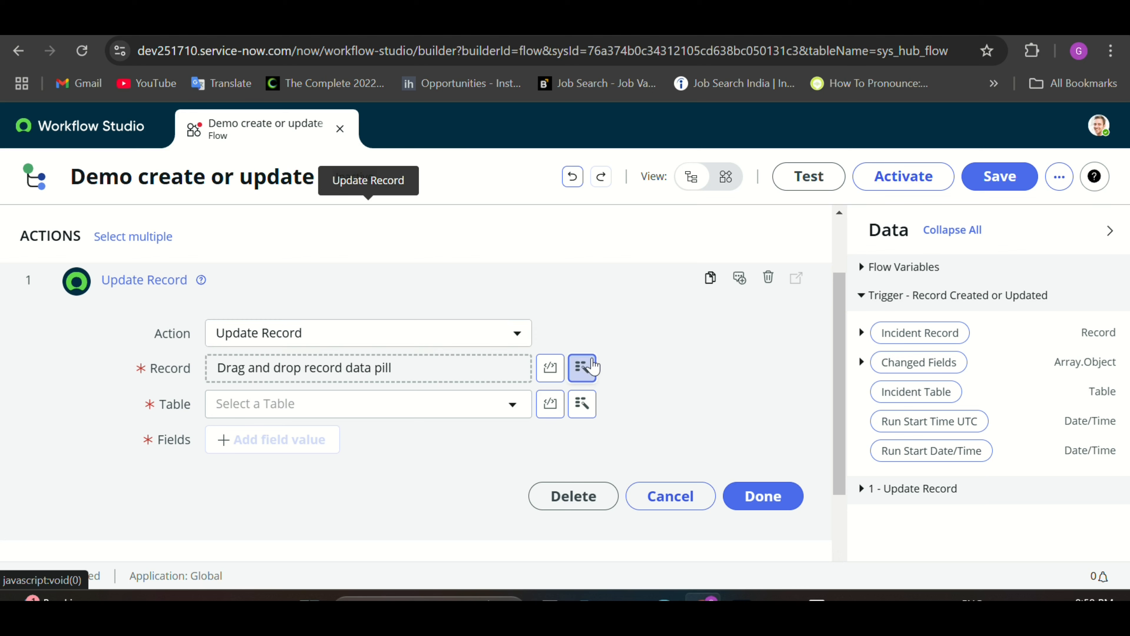
{"action": "left_click", "coordinate": [582, 367]}
{"action": "left_click", "coordinate": [579, 167]}
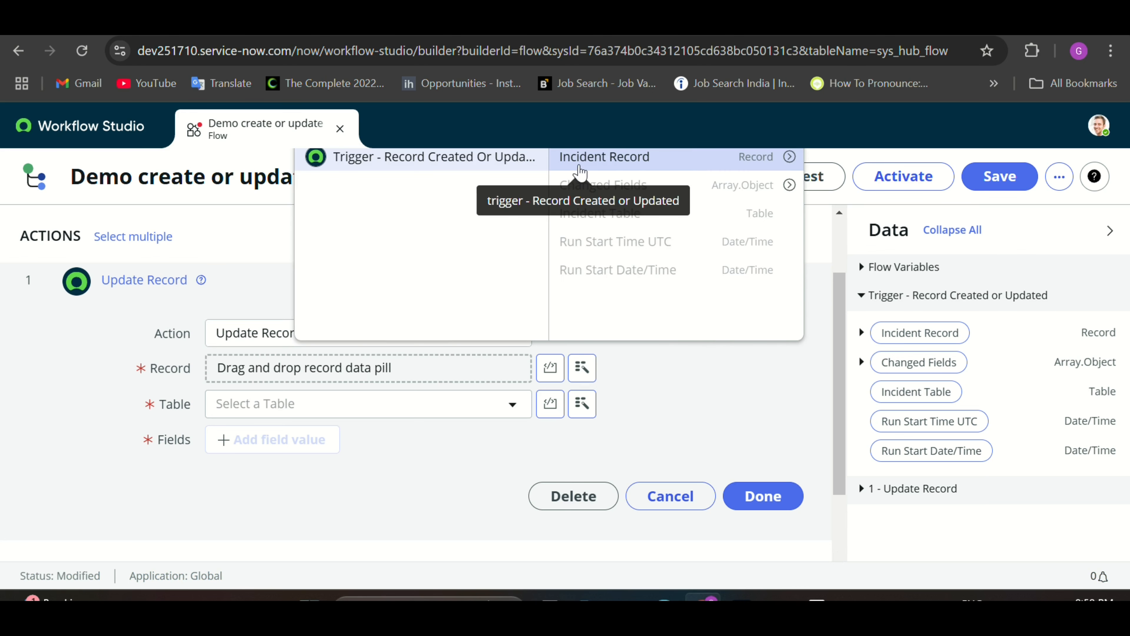
{"action": "left_click", "coordinate": [672, 170]}
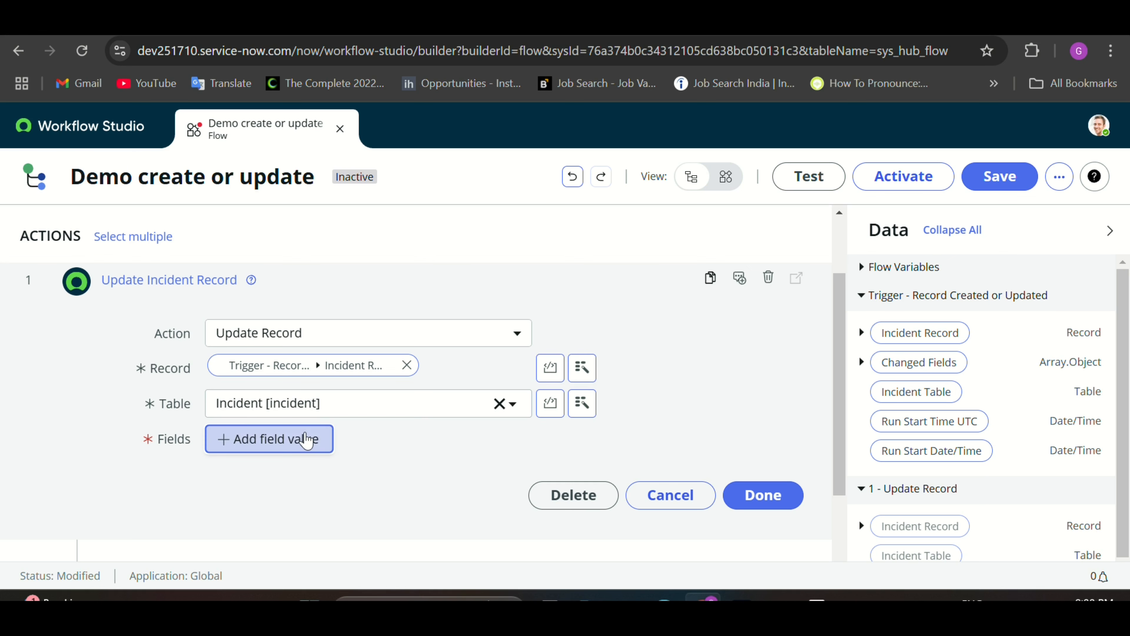
Step: Set the action's Short description field to the trigger incident's Assignment group pill
{"action": "left_click", "coordinate": [306, 440]}
{"action": "left_click", "coordinate": [295, 442]}
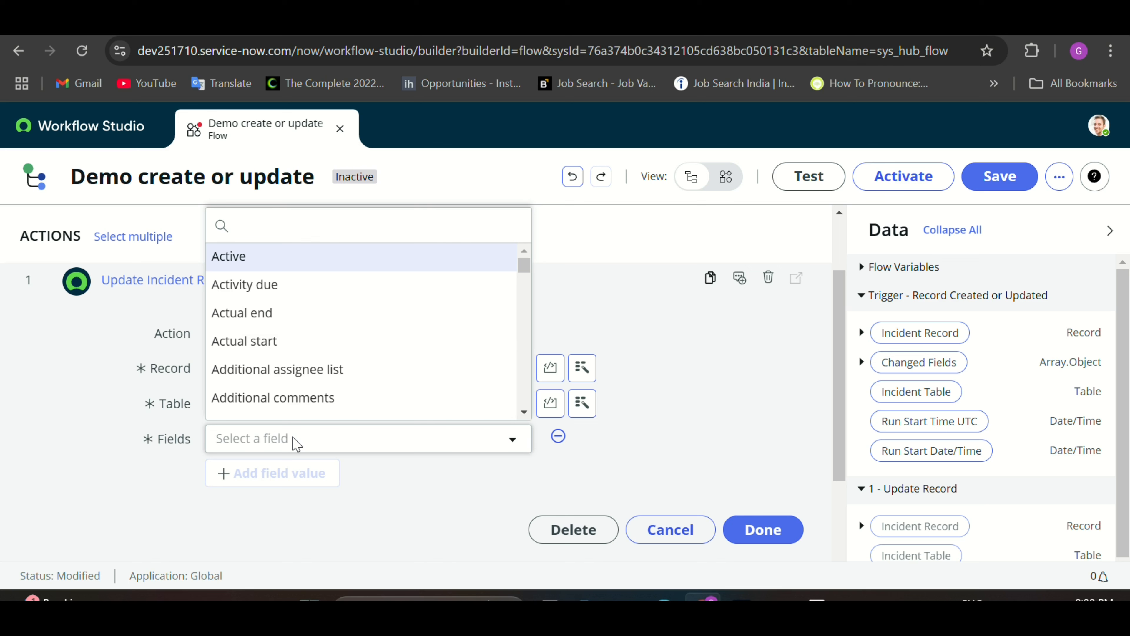
{"action": "type", "text": "sho"}
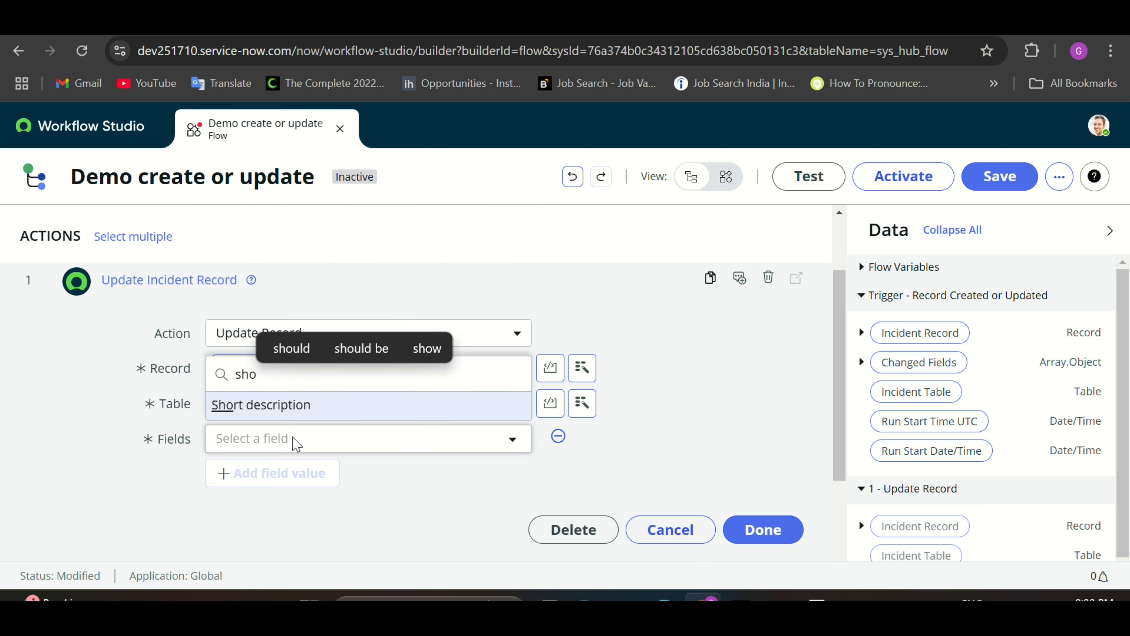
{"action": "left_click", "coordinate": [285, 410]}
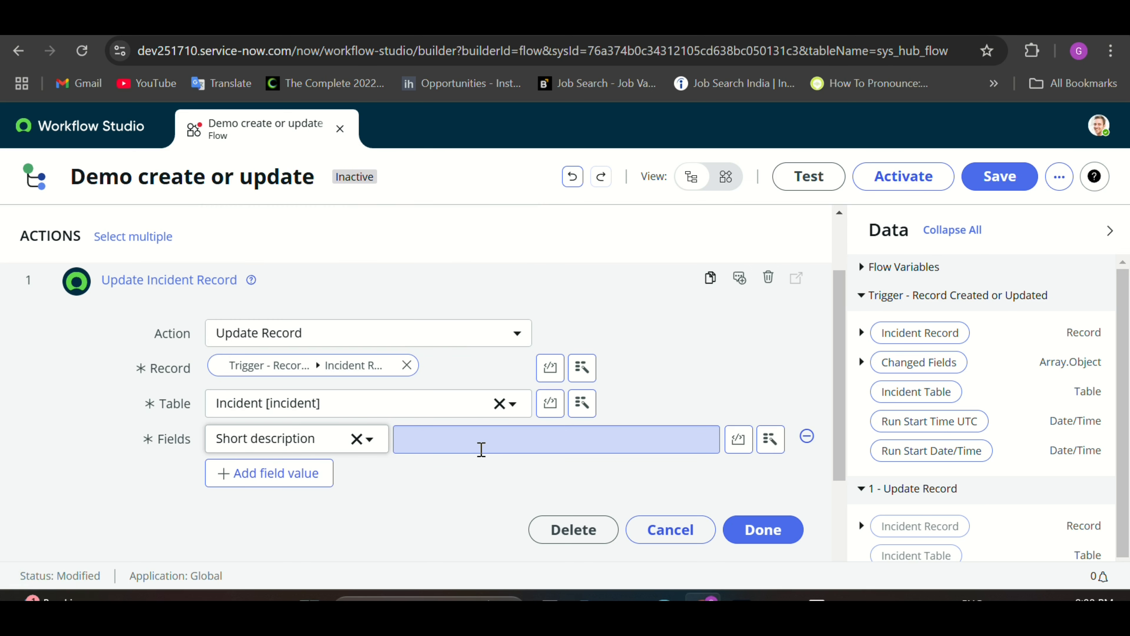
{"action": "scroll", "coordinate": [547, 487], "scroll_direction": "up", "scroll_amount": 1}
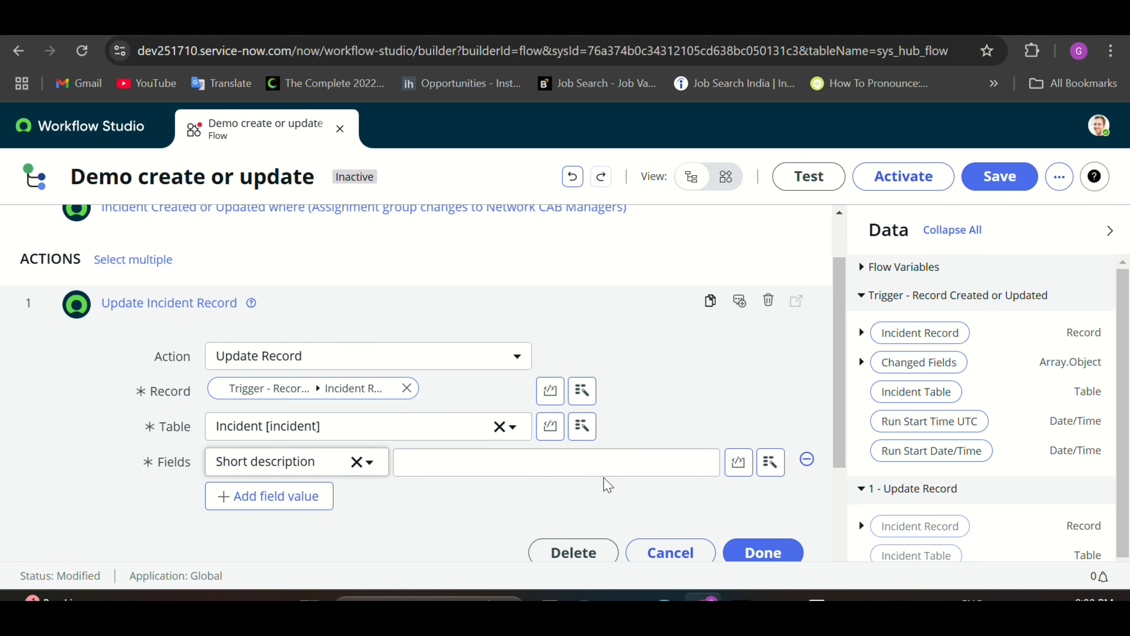
{"action": "left_click", "coordinate": [770, 463]}
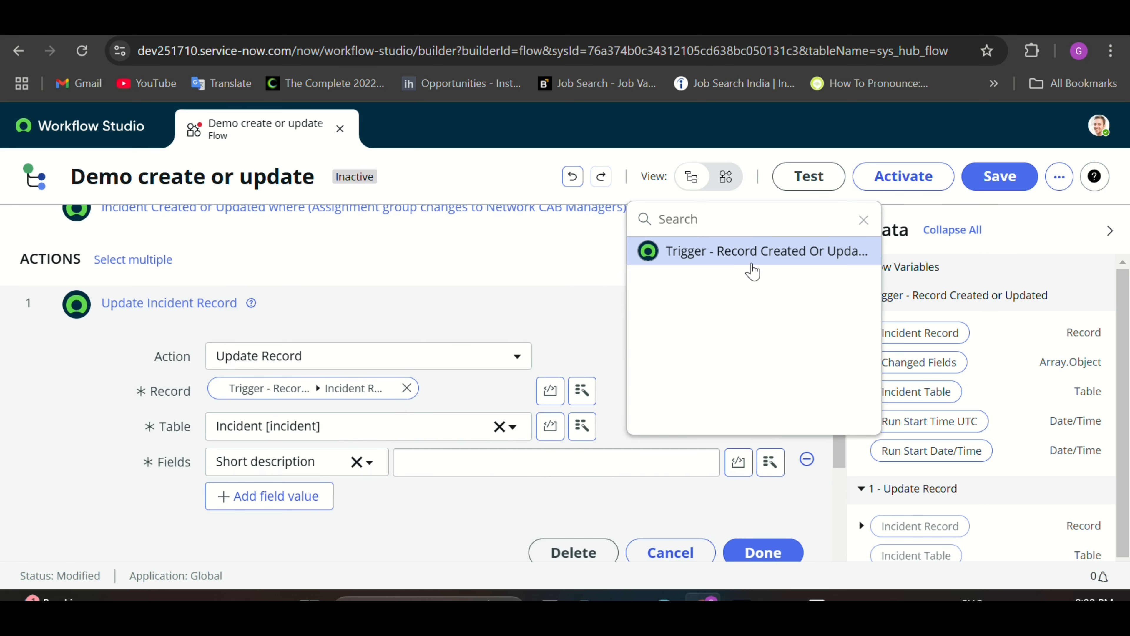
{"action": "left_click", "coordinate": [750, 252]}
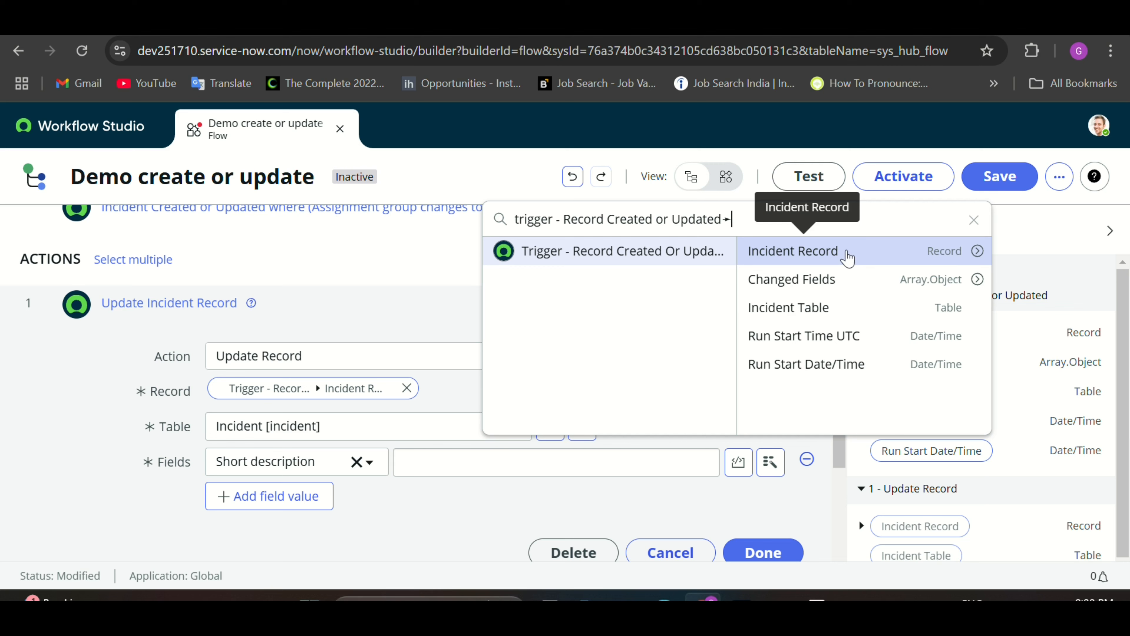
{"action": "left_click", "coordinate": [977, 250]}
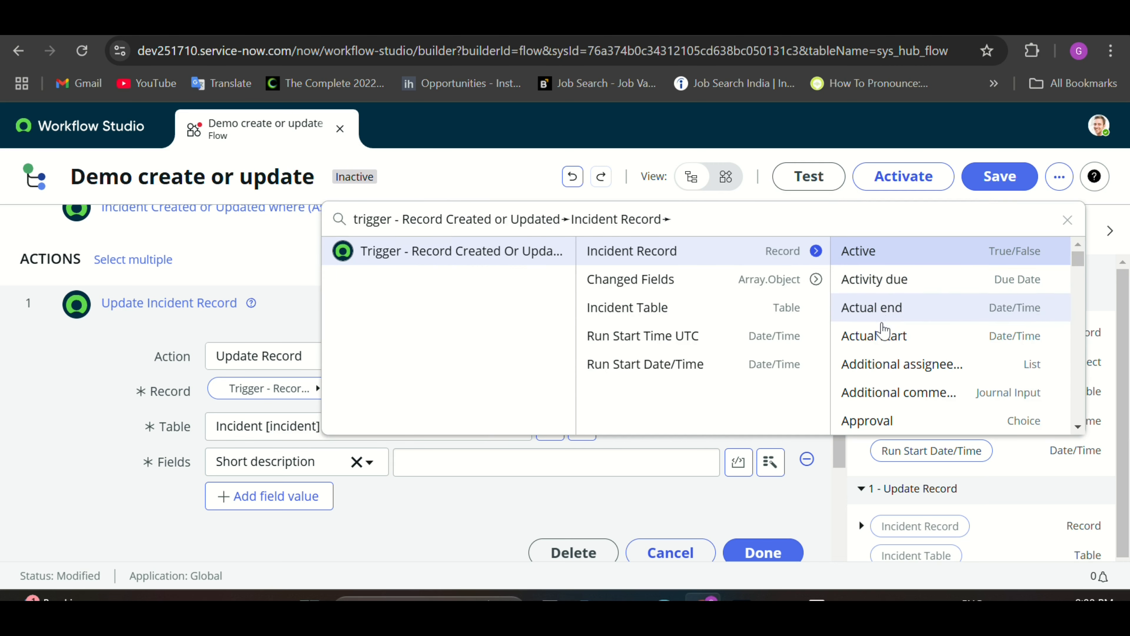
{"action": "scroll", "coordinate": [881, 323], "scroll_direction": "down", "scroll_amount": 3}
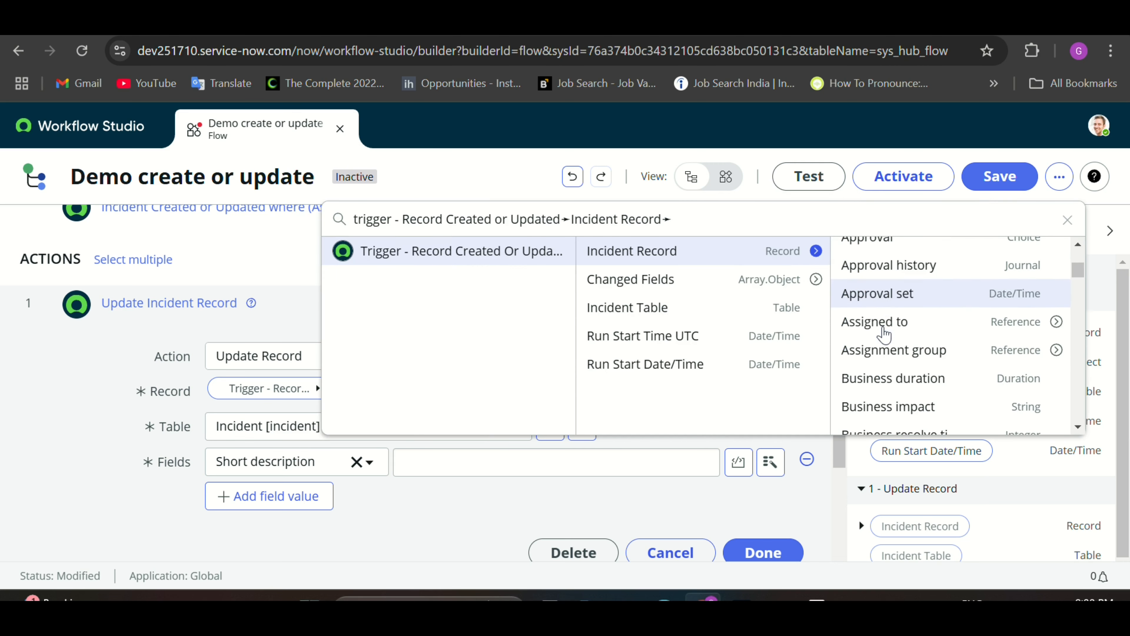
{"action": "left_click", "coordinate": [882, 354]}
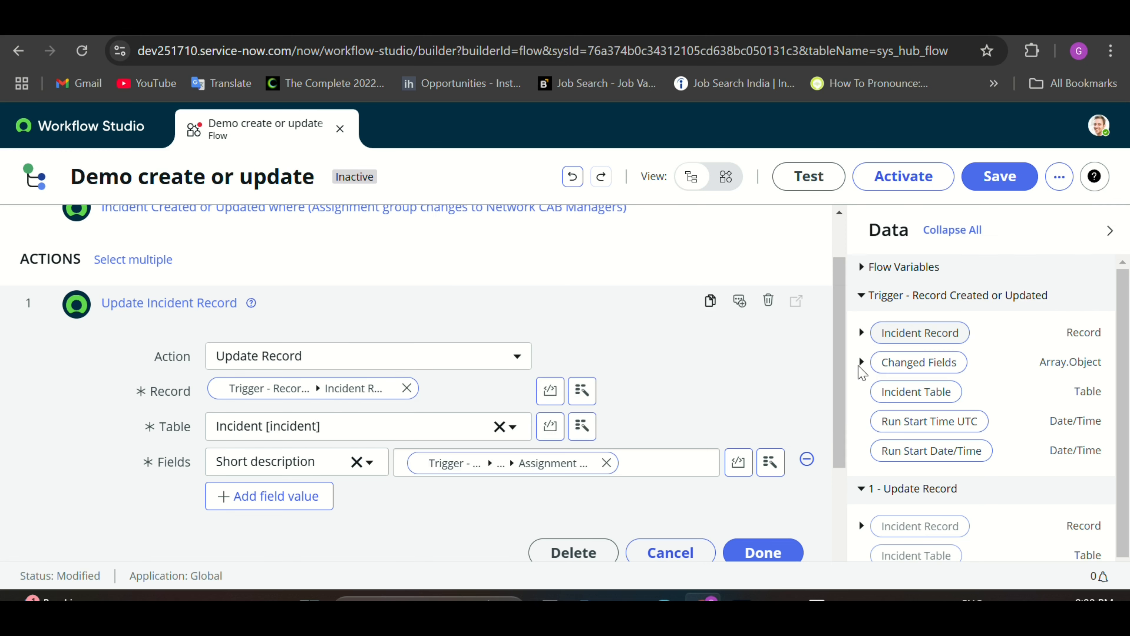
{"action": "scroll", "coordinate": [663, 483], "scroll_direction": "down", "scroll_amount": 2}
{"action": "left_click", "coordinate": [765, 478]}
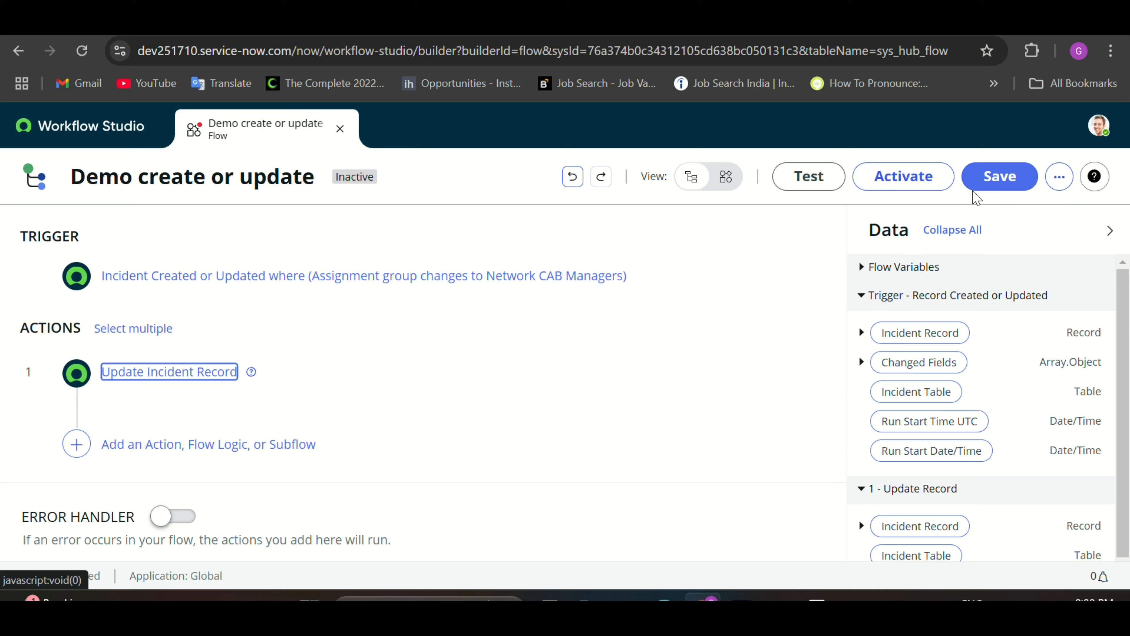
Step: Save the Demo create or update flow and activate it, confirming the Activate dialog
{"action": "left_click", "coordinate": [994, 180]}
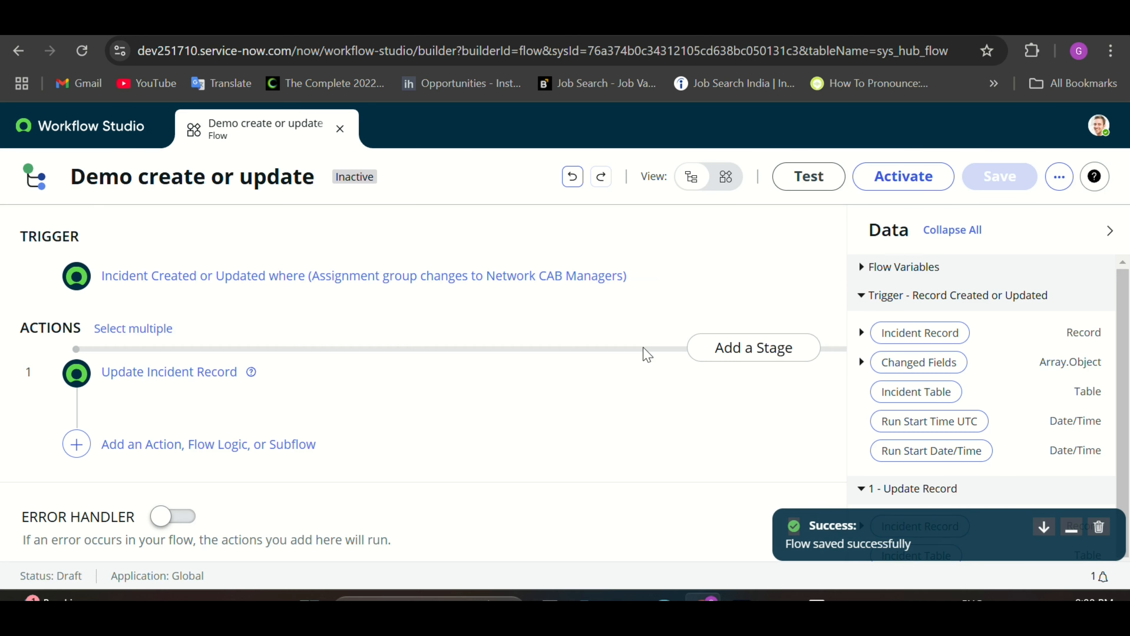
{"action": "left_click", "coordinate": [888, 183]}
{"action": "left_click", "coordinate": [698, 412]}
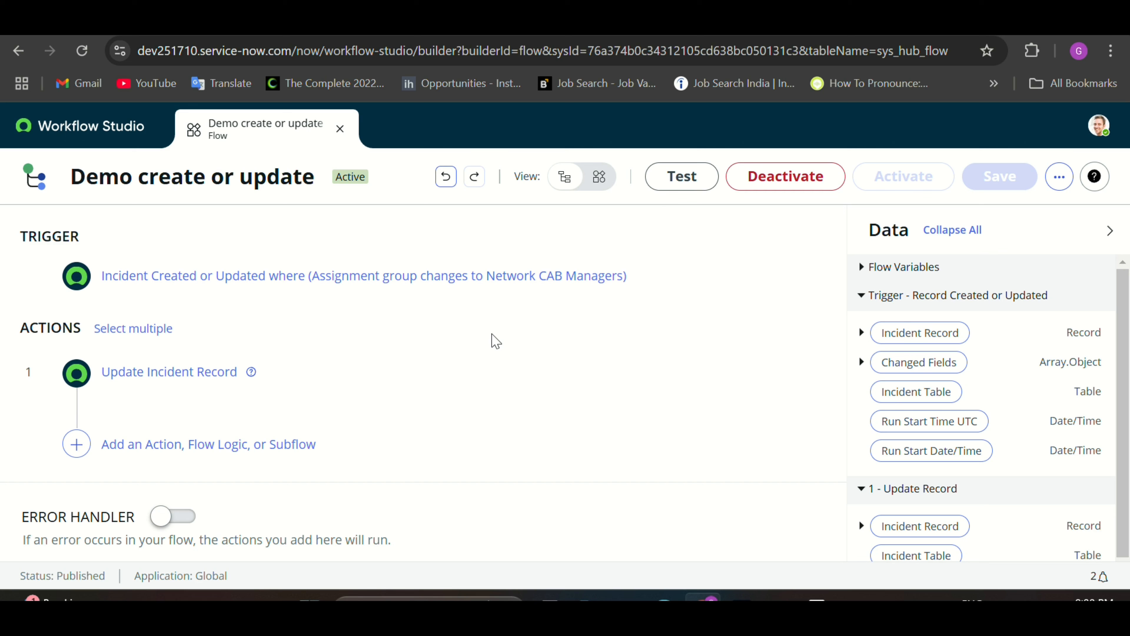
{"action": "left_click", "coordinate": [1059, 178]}
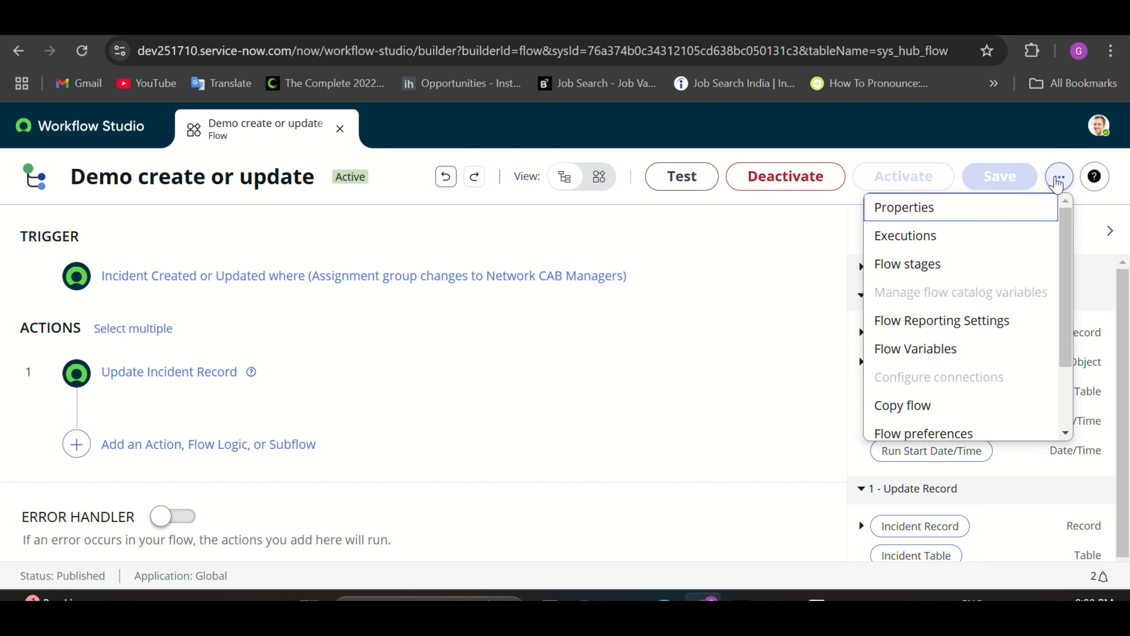
{"action": "left_click", "coordinate": [923, 234]}
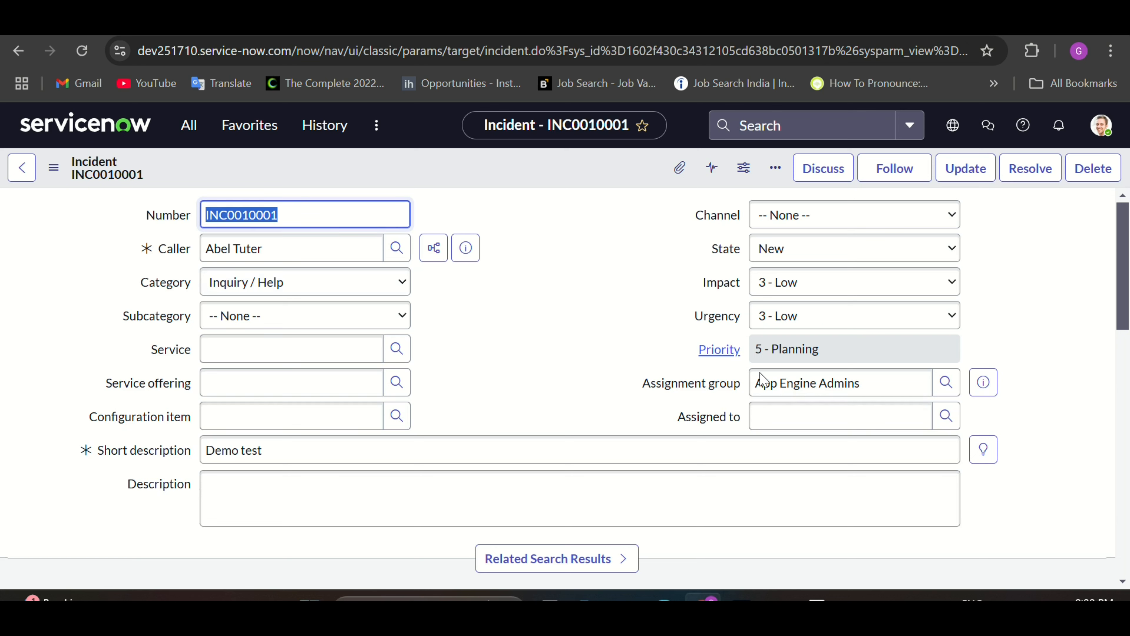
Step: Change INC0010001's Assignment group to Network CAB Managers
{"action": "triple_click", "coordinate": [802, 385]}
{"action": "key", "text": "BackSpace"}
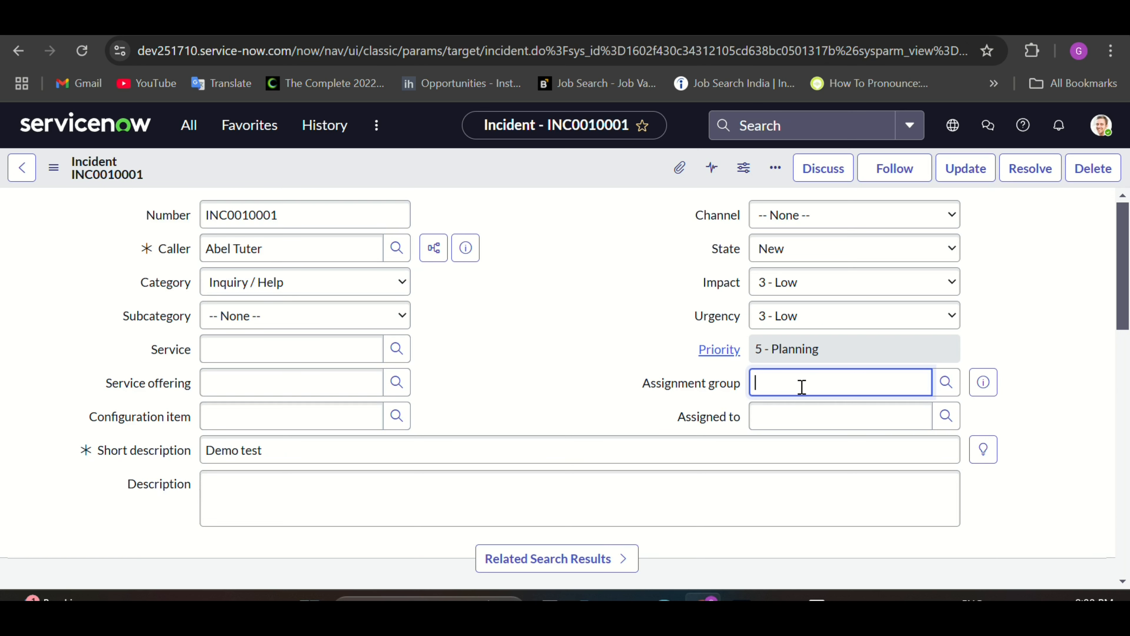
{"action": "type", "text": "new"}
{"action": "key", "text": "BackSpace"}
{"action": "type", "text": "t"}
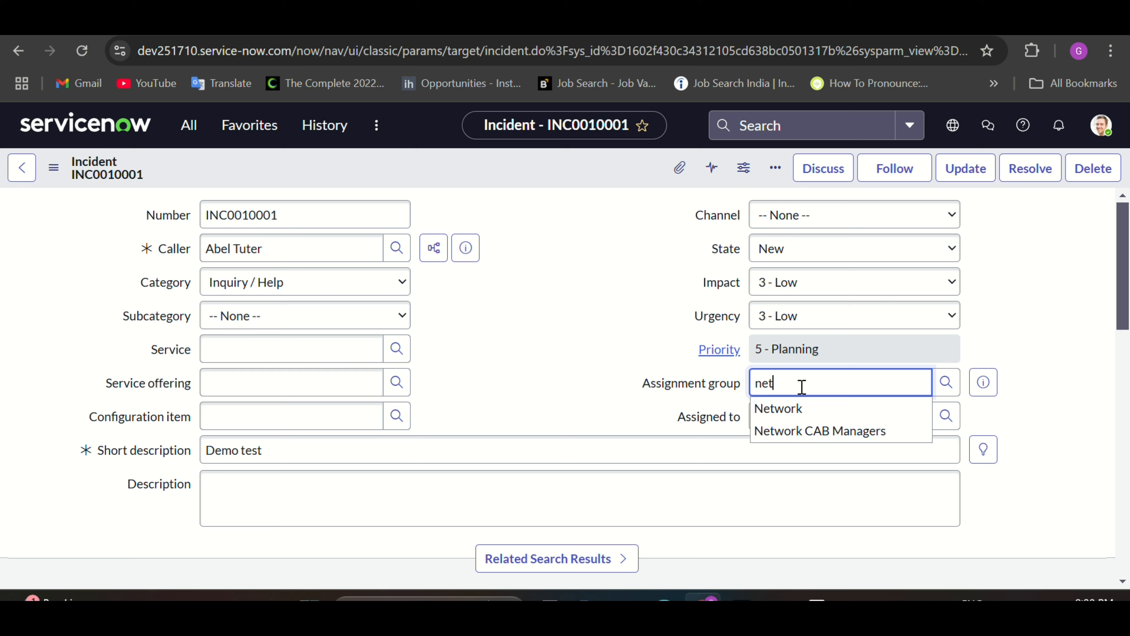
{"action": "left_click", "coordinate": [803, 431]}
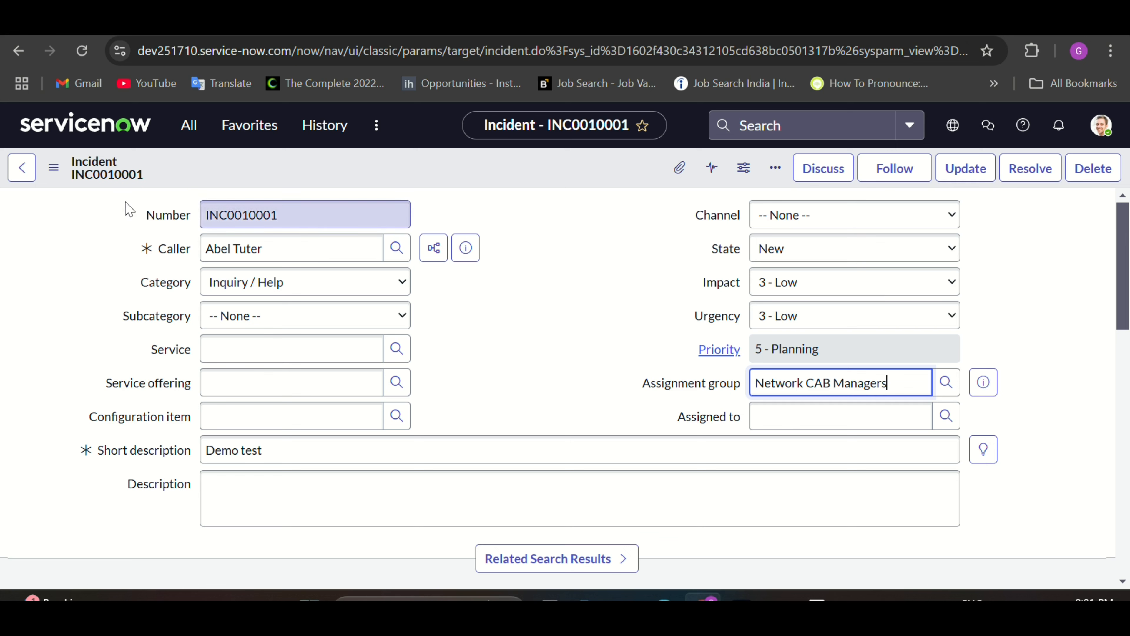
Step: Save the incident and check the Short description now shows the group ID
{"action": "left_click", "coordinate": [53, 167]}
{"action": "left_click", "coordinate": [89, 189]}
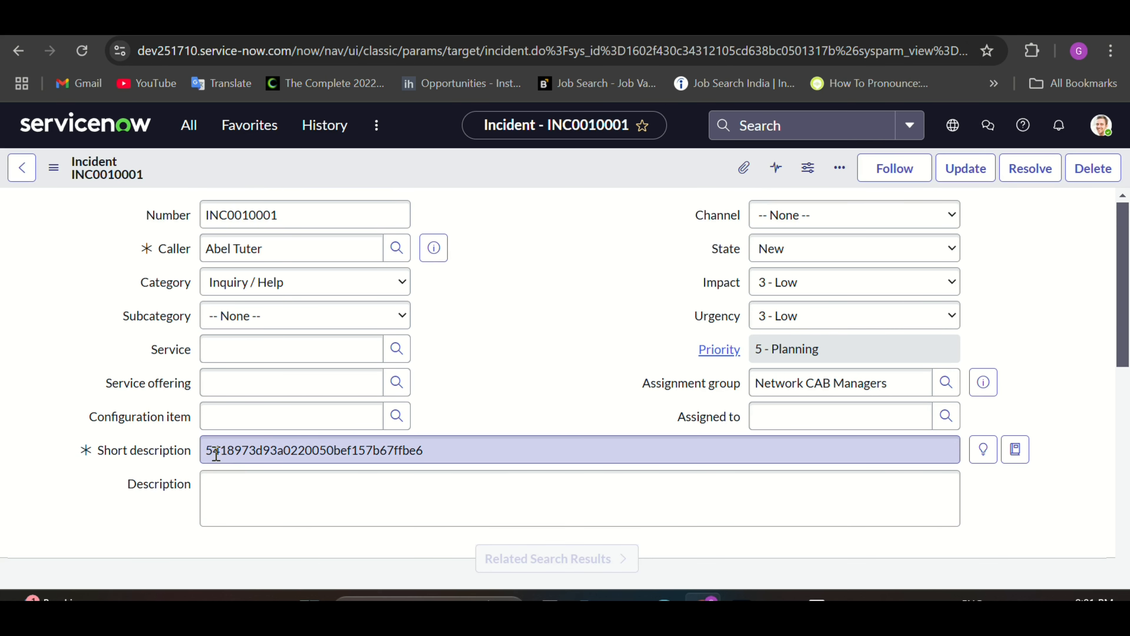
{"action": "mouse_move", "coordinate": [210, 449]}
{"action": "left_mouse_down"}
{"action": "mouse_move", "coordinate": [422, 454]}
{"action": "mouse_move", "coordinate": [204, 450]}
{"action": "left_mouse_up"}
{"action": "left_click", "coordinate": [441, 451]}
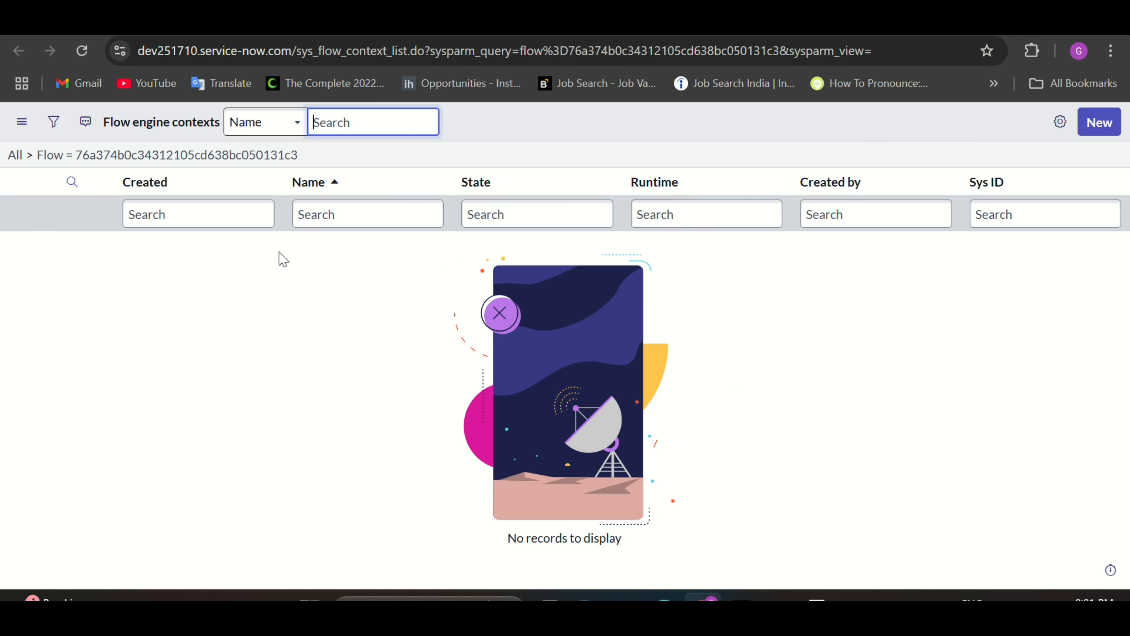
Step: Refresh Flow engine contexts and open the Complete Demo create or update run in Operations View
{"action": "left_click", "coordinate": [84, 54]}
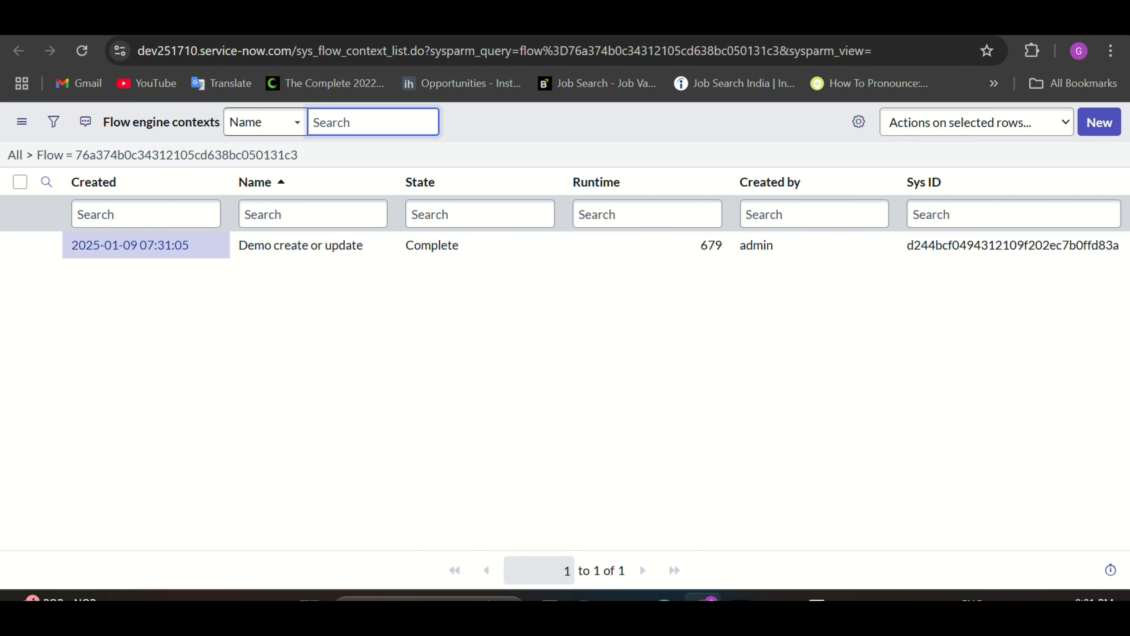
{"action": "left_click", "coordinate": [714, 21]}
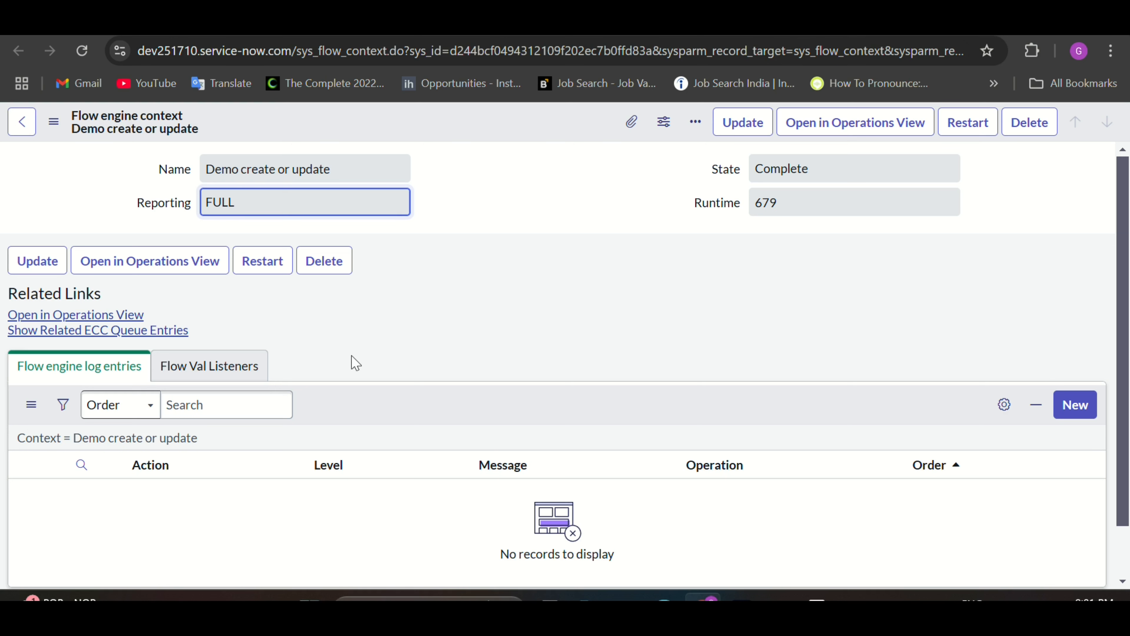
{"action": "left_click", "coordinate": [85, 315]}
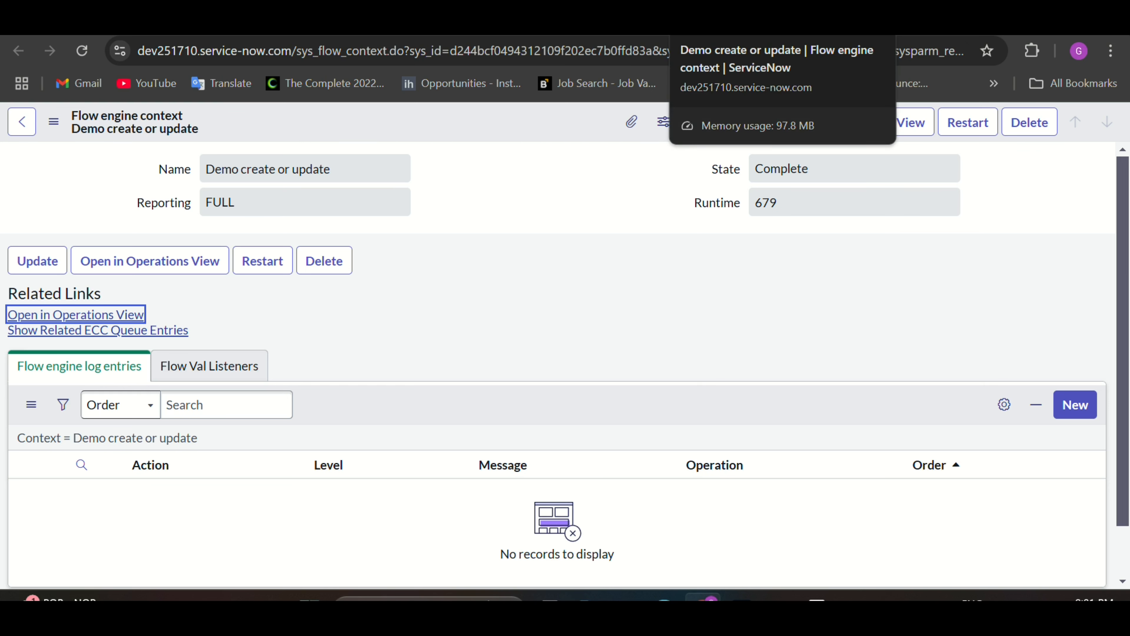
{"action": "left_click", "coordinate": [757, 23]}
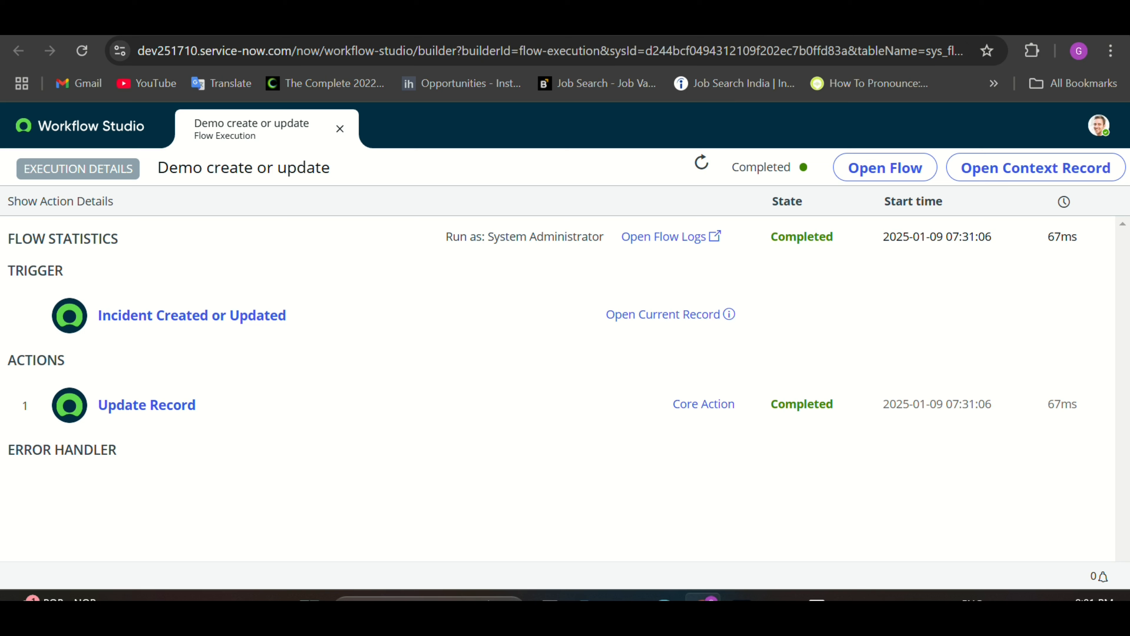
Step: Expand the Update Record step's execution details, then return to the Demo create or update flow
{"action": "left_click", "coordinate": [683, 411]}
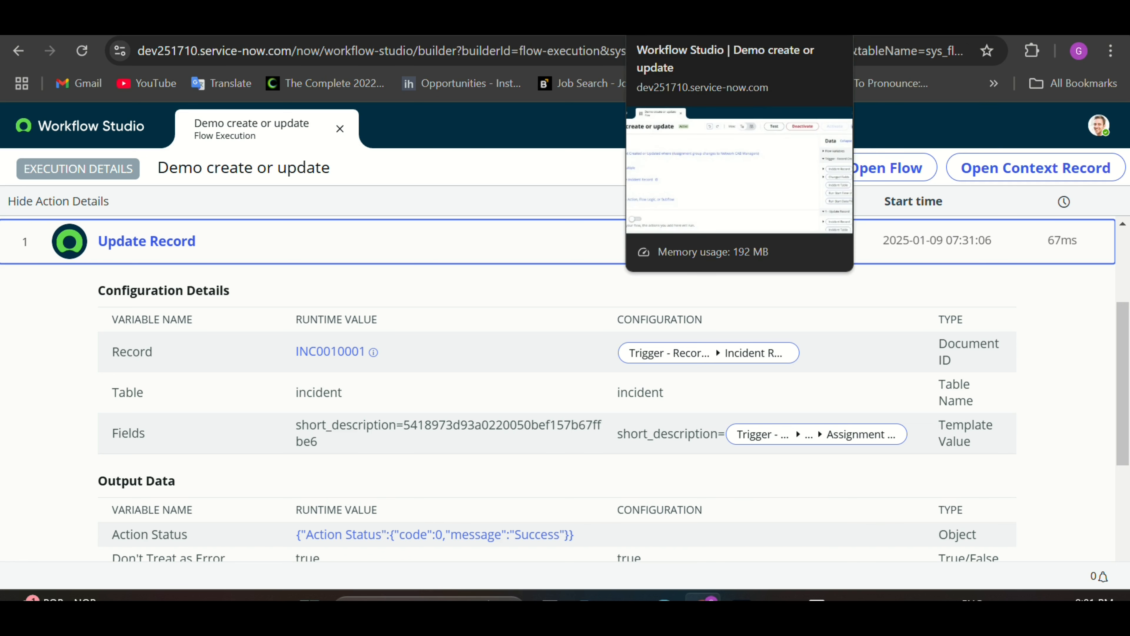
{"action": "left_click", "coordinate": [681, 26]}
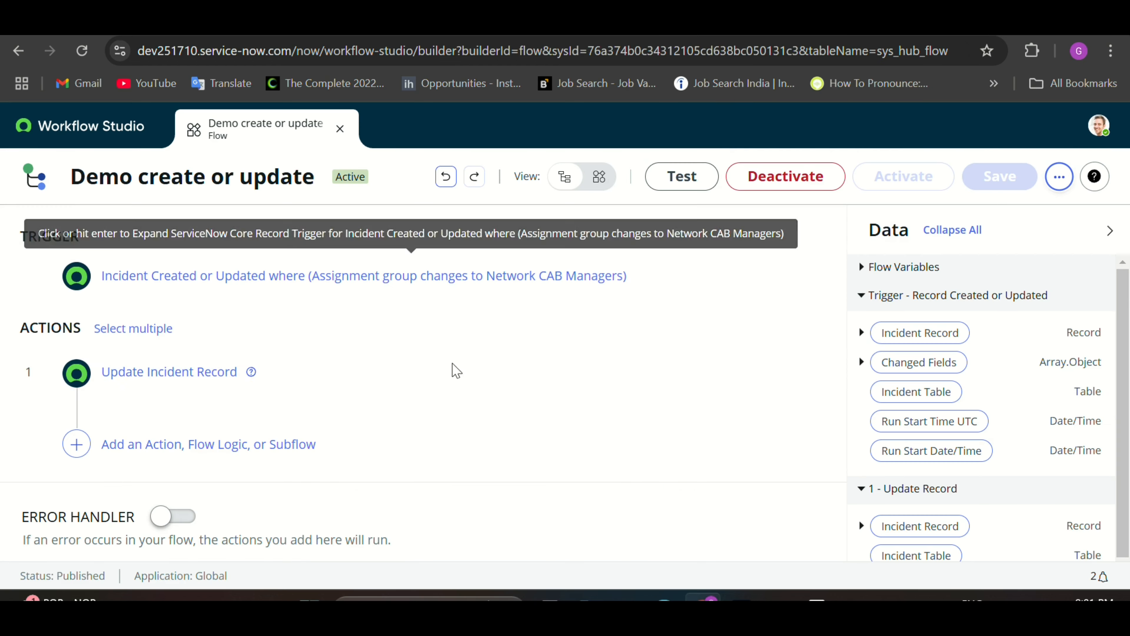
Step: Change the Short description value to Trigger > Incident Record > Assignment group > Name
{"action": "left_click", "coordinate": [219, 374]}
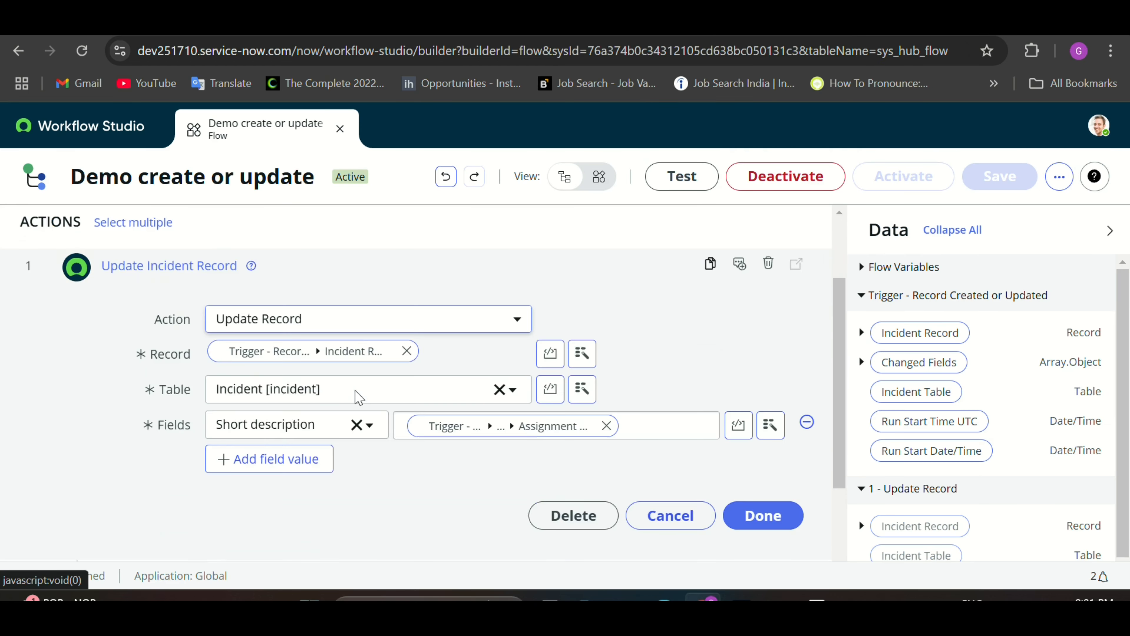
{"action": "scroll", "coordinate": [353, 396], "scroll_direction": "down", "scroll_amount": 2}
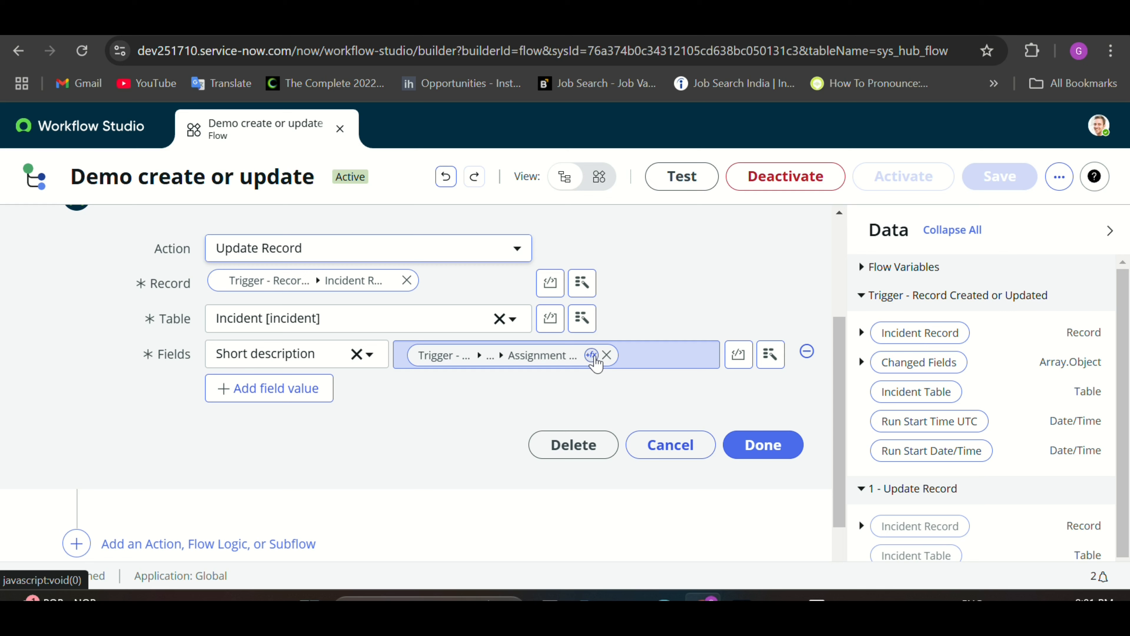
{"action": "left_click", "coordinate": [592, 355]}
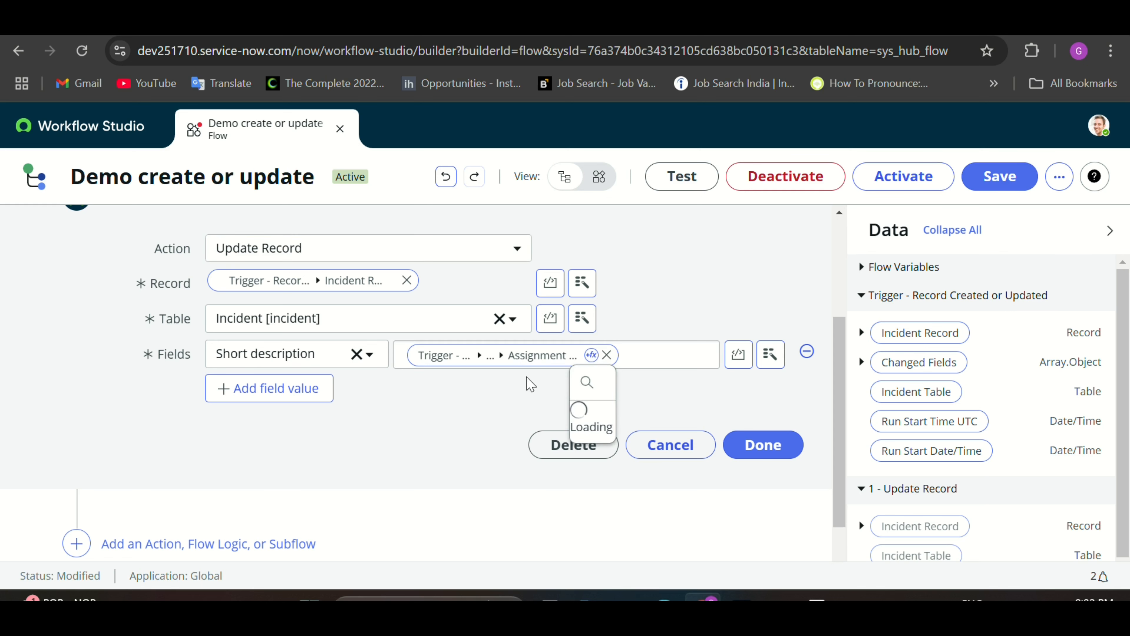
{"action": "left_click", "coordinate": [530, 356]}
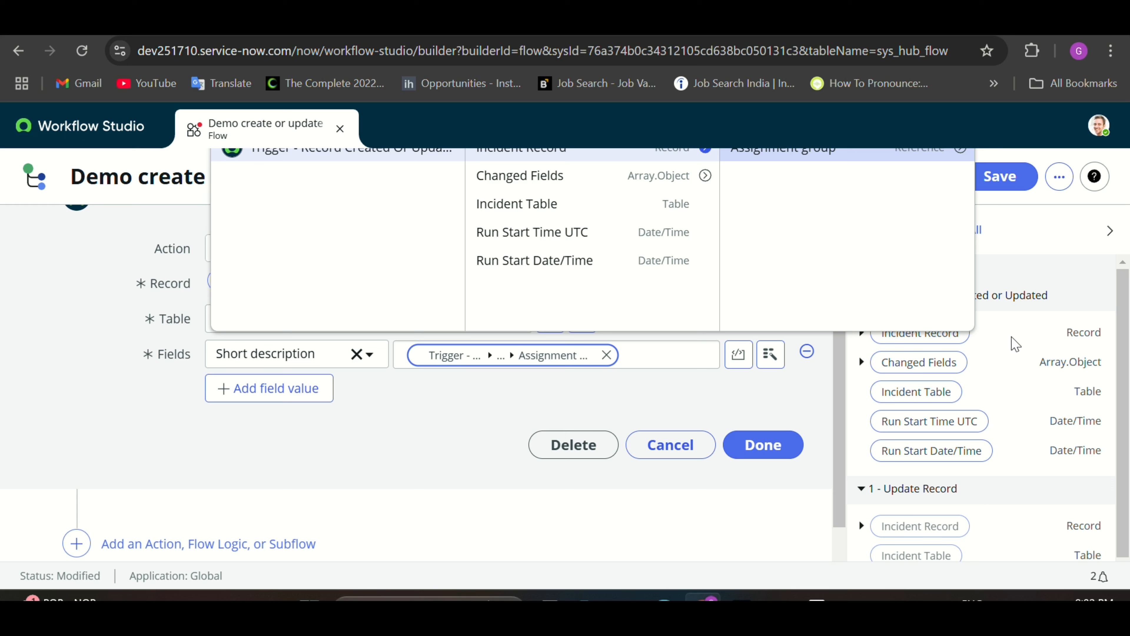
{"action": "left_click", "coordinate": [959, 150]}
{"action": "scroll", "coordinate": [916, 294], "scroll_direction": "down", "scroll_amount": 1}
{"action": "scroll", "coordinate": [902, 270], "scroll_direction": "up", "scroll_amount": 1}
{"action": "scroll", "coordinate": [902, 270], "scroll_direction": "down", "scroll_amount": 3}
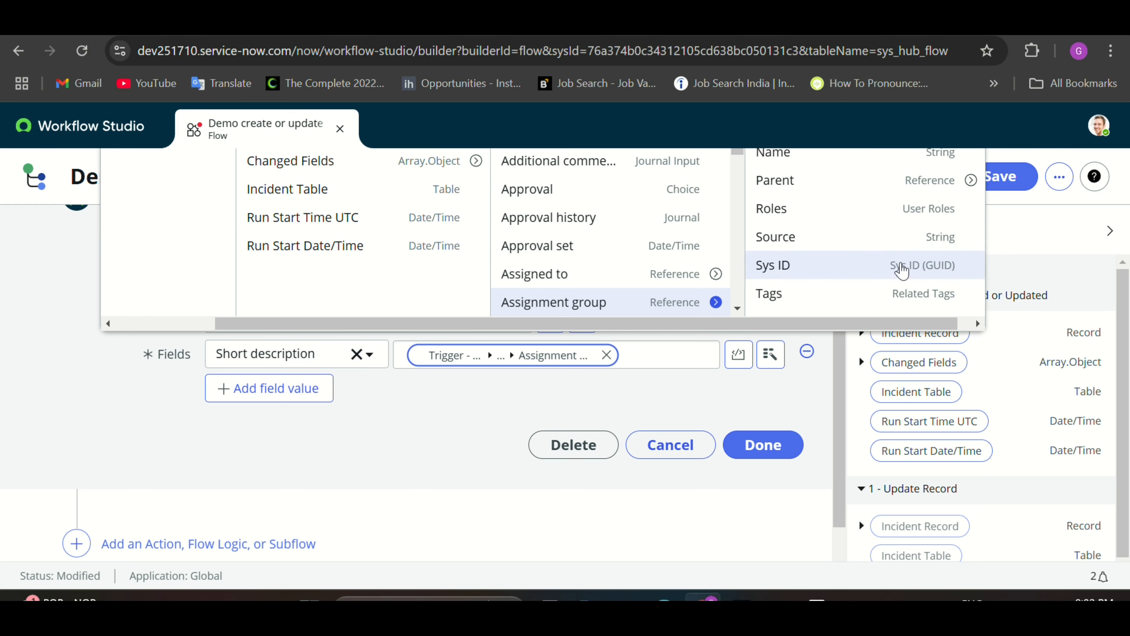
{"action": "scroll", "coordinate": [898, 265], "scroll_direction": "up", "scroll_amount": 1}
{"action": "left_click", "coordinate": [844, 208]}
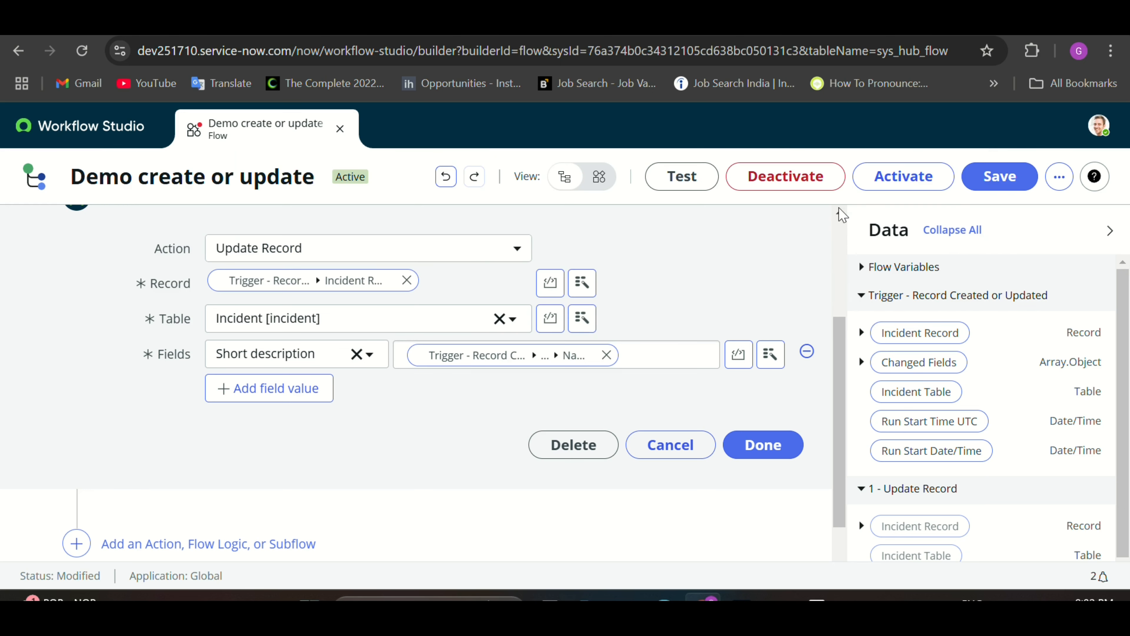
{"action": "left_click", "coordinate": [761, 446]}
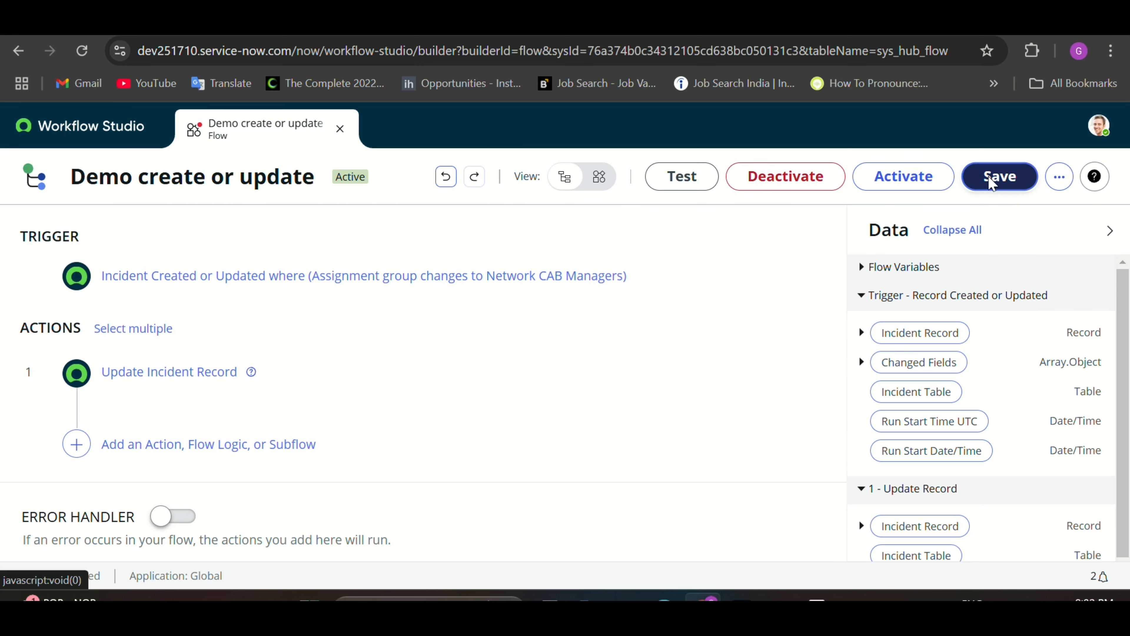
Step: Save the modified flow and reactivate it, confirming the dialog
{"action": "left_click", "coordinate": [989, 181]}
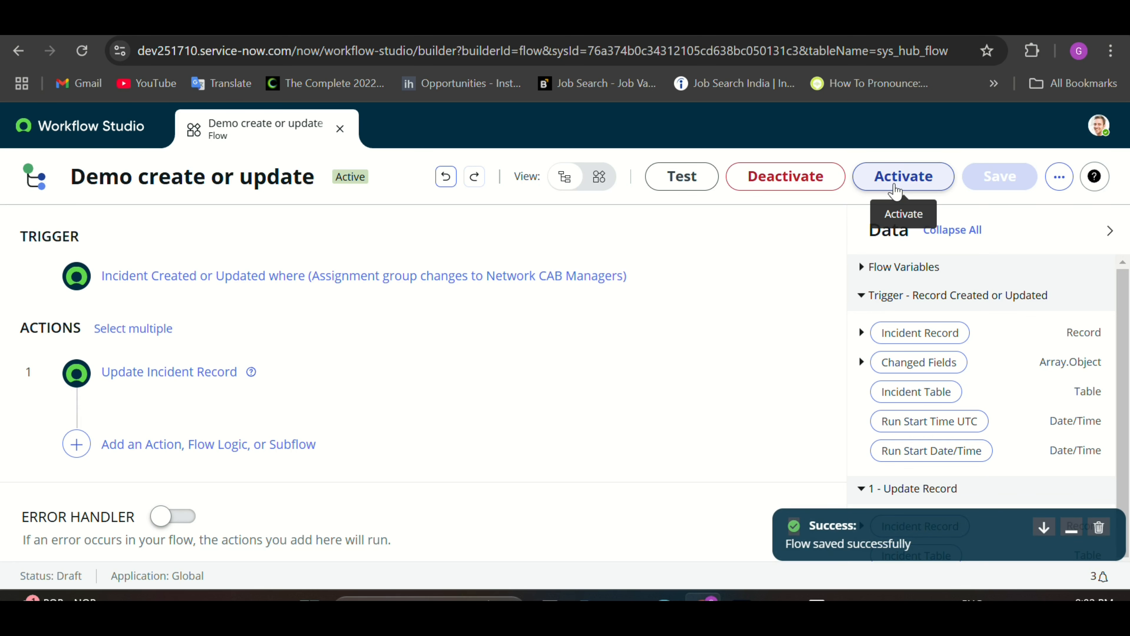
{"action": "left_click", "coordinate": [895, 191]}
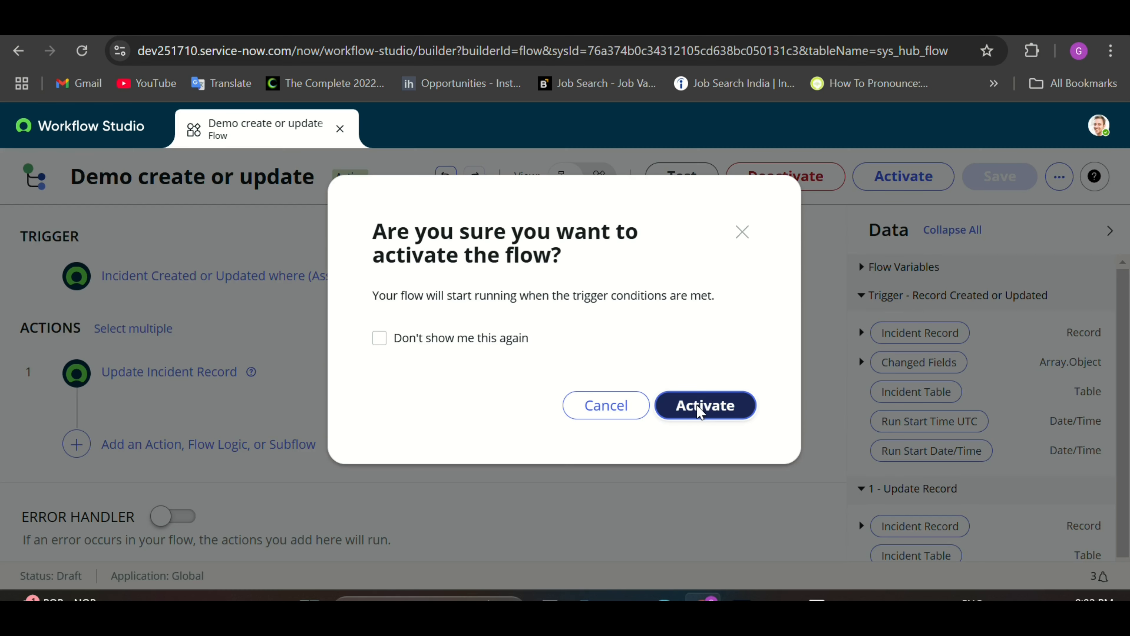
{"action": "left_click", "coordinate": [699, 405]}
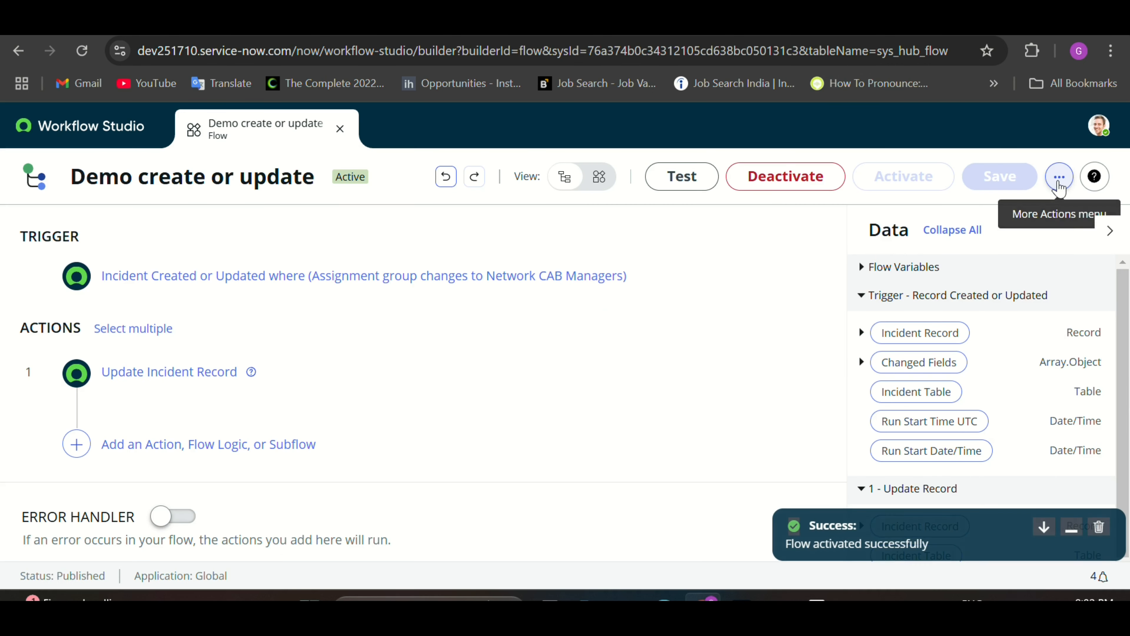
{"action": "left_click", "coordinate": [1060, 177]}
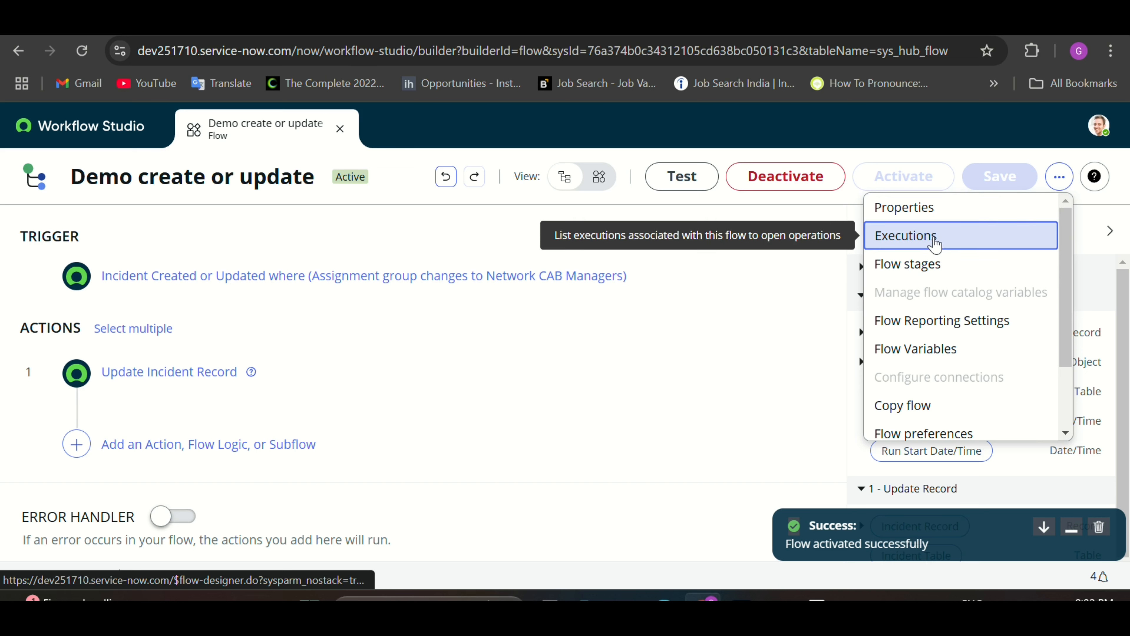
Step: Go to the Incidents list and open incident INC0009009
{"action": "left_click", "coordinate": [934, 239]}
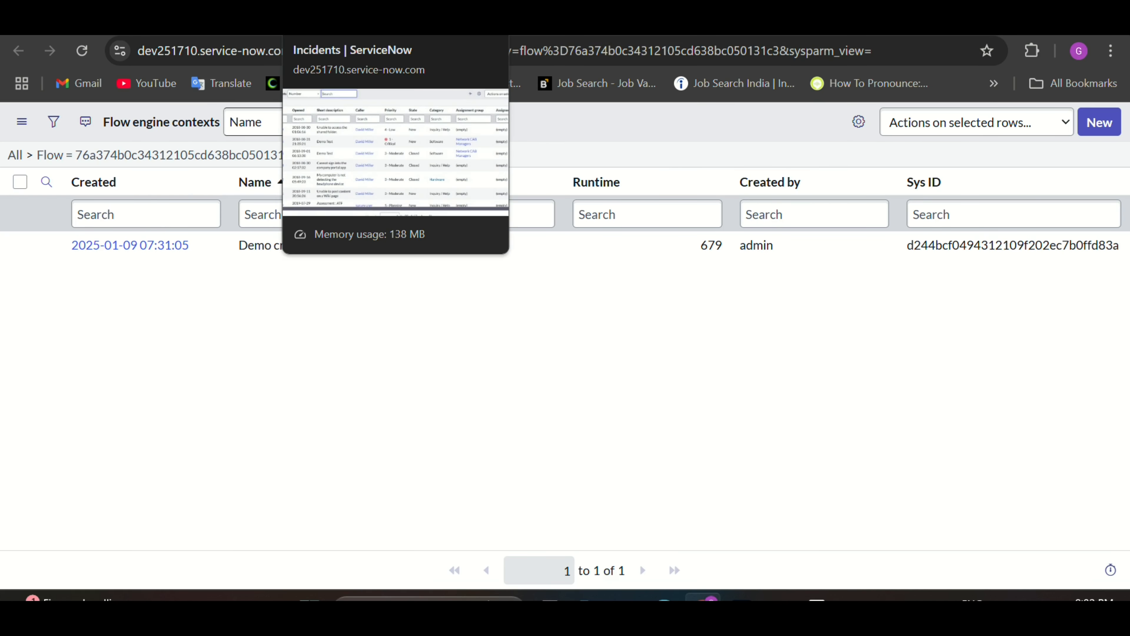
{"action": "left_click", "coordinate": [339, 18]}
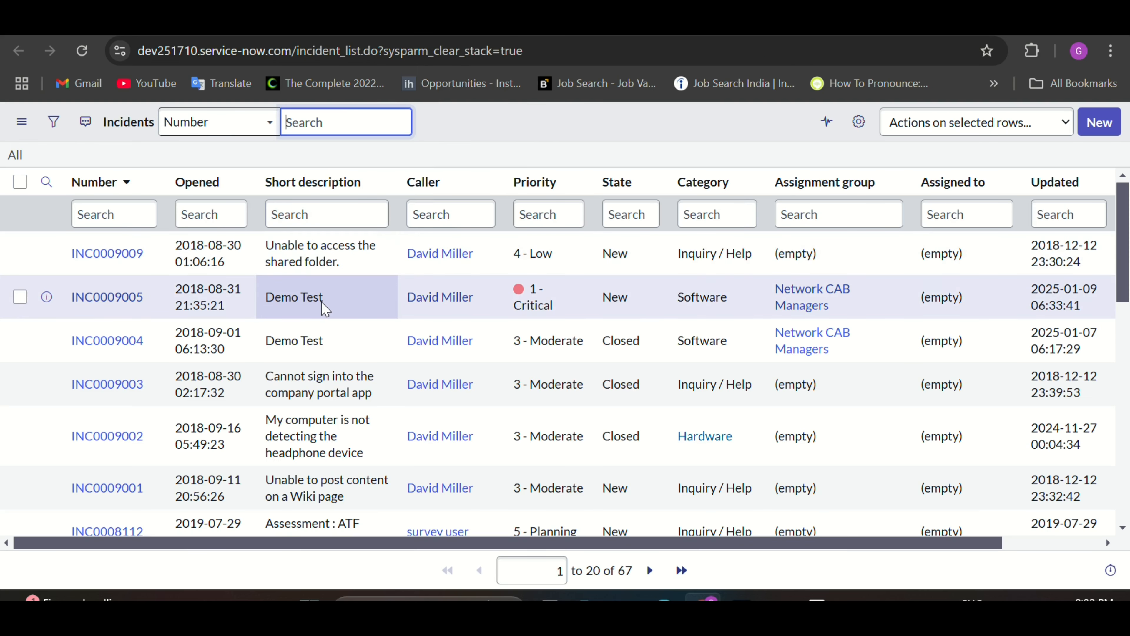
{"action": "left_click", "coordinate": [121, 261]}
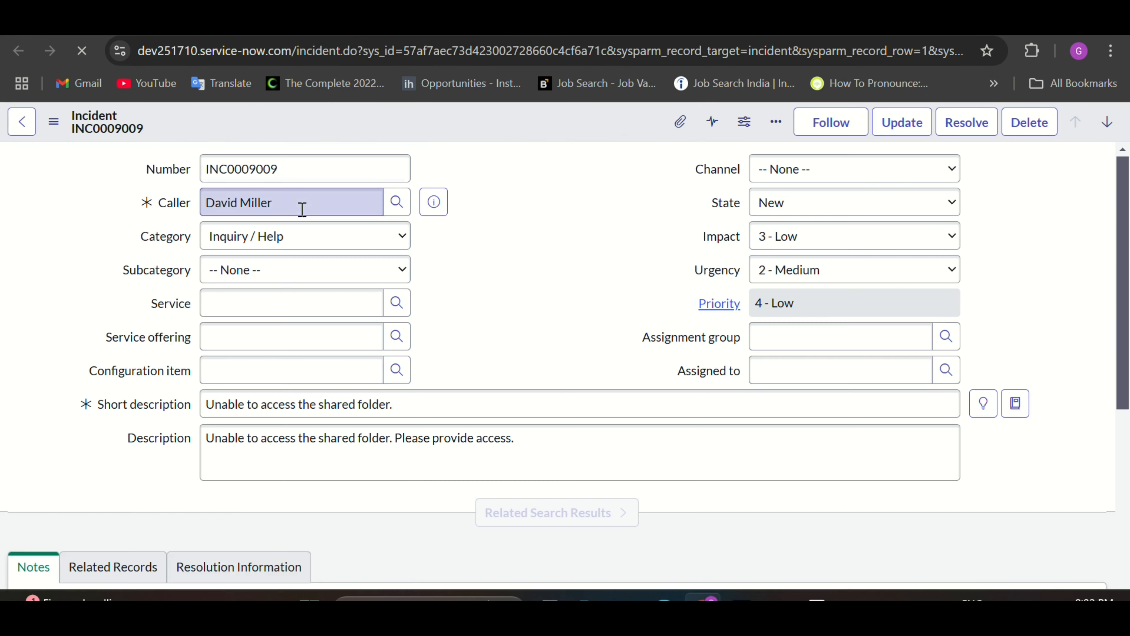
{"action": "scroll", "coordinate": [535, 339], "scroll_direction": "down", "scroll_amount": 1}
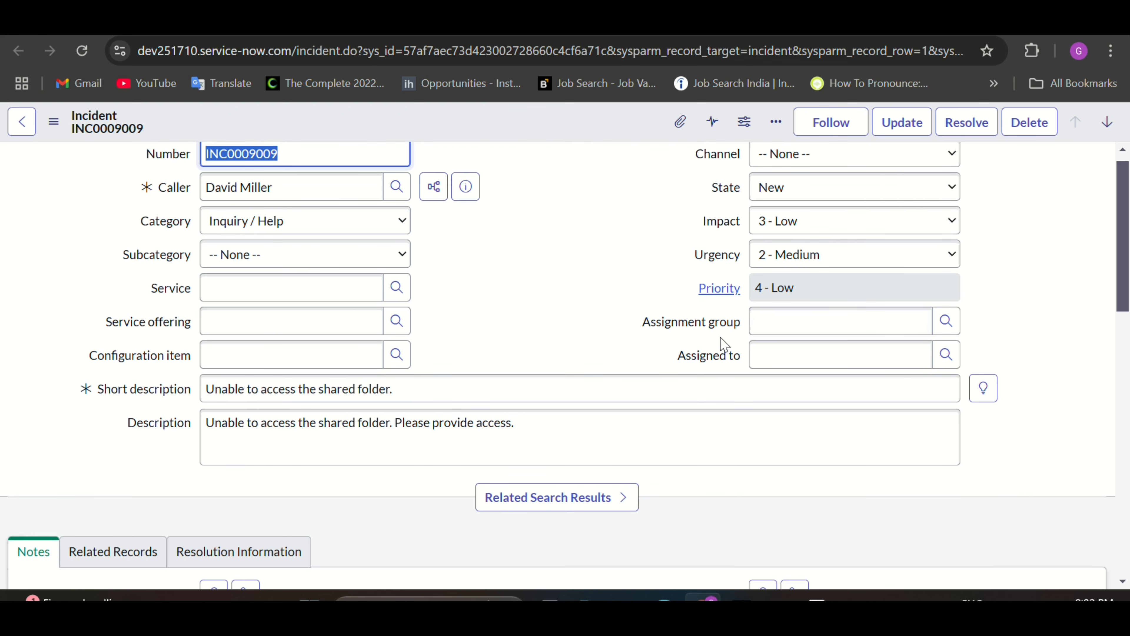
{"action": "left_click_drag", "start_coordinate": [423, 396], "coordinate": [210, 394]}
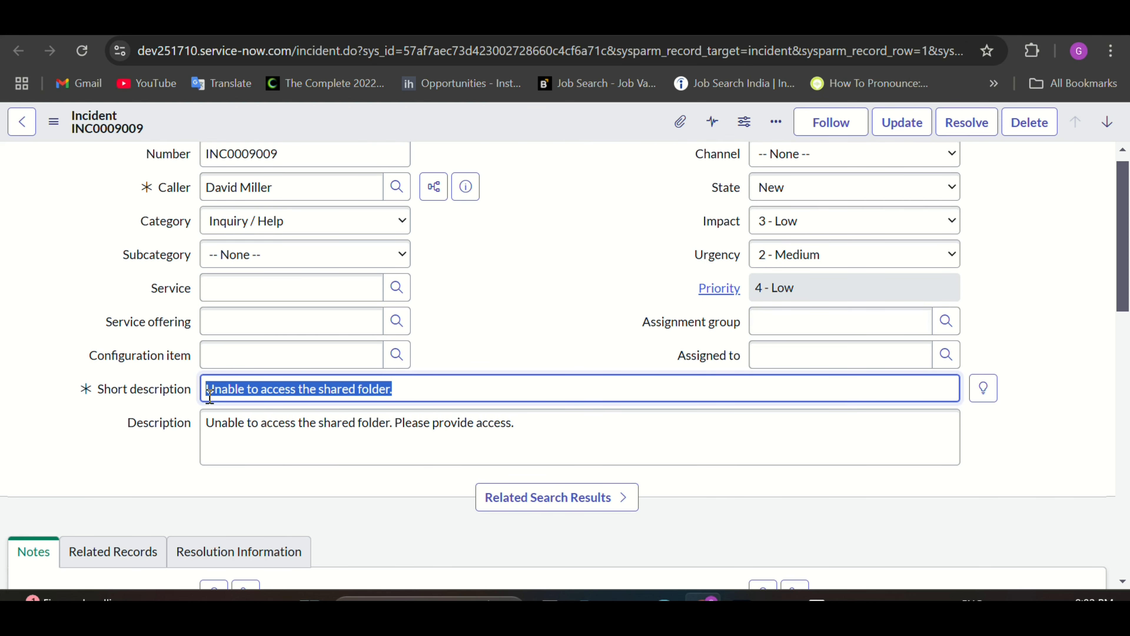
Step: Set INC0009009's Assignment group to Network CAB Managers from the suggestions
{"action": "left_click", "coordinate": [507, 347]}
{"action": "left_click", "coordinate": [775, 324]}
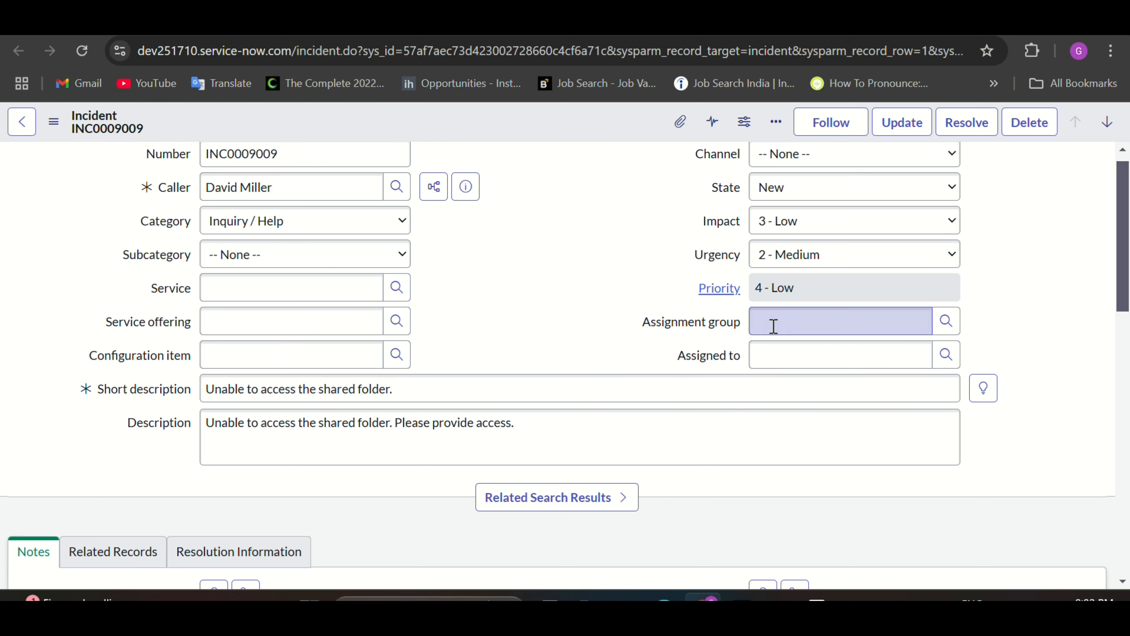
{"action": "type", "text": "Ne"}
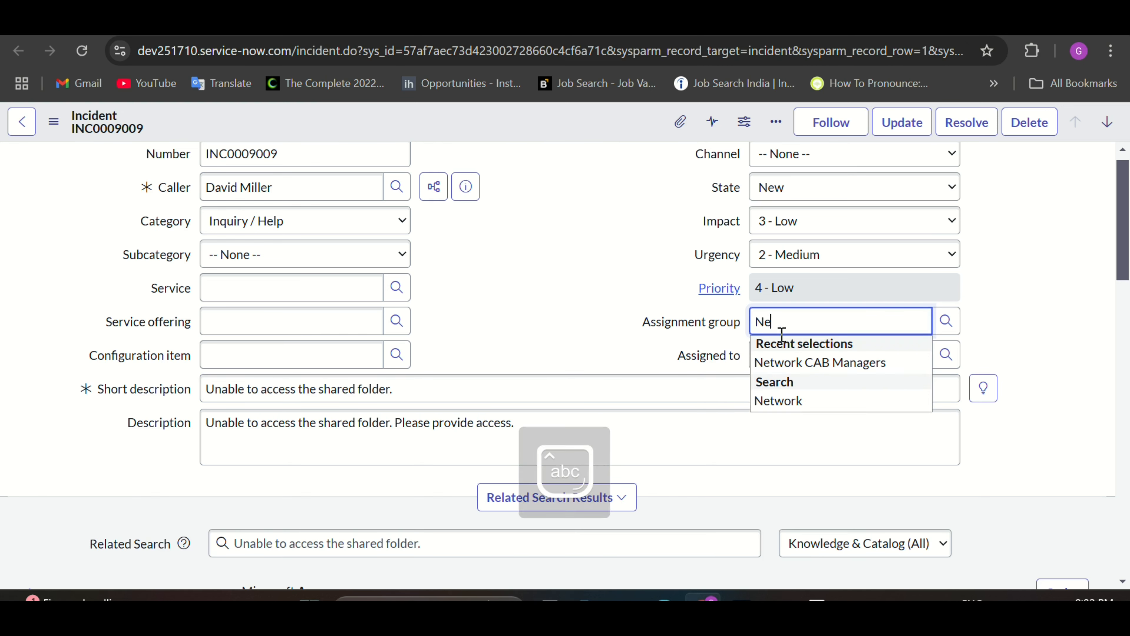
{"action": "left_click", "coordinate": [794, 363]}
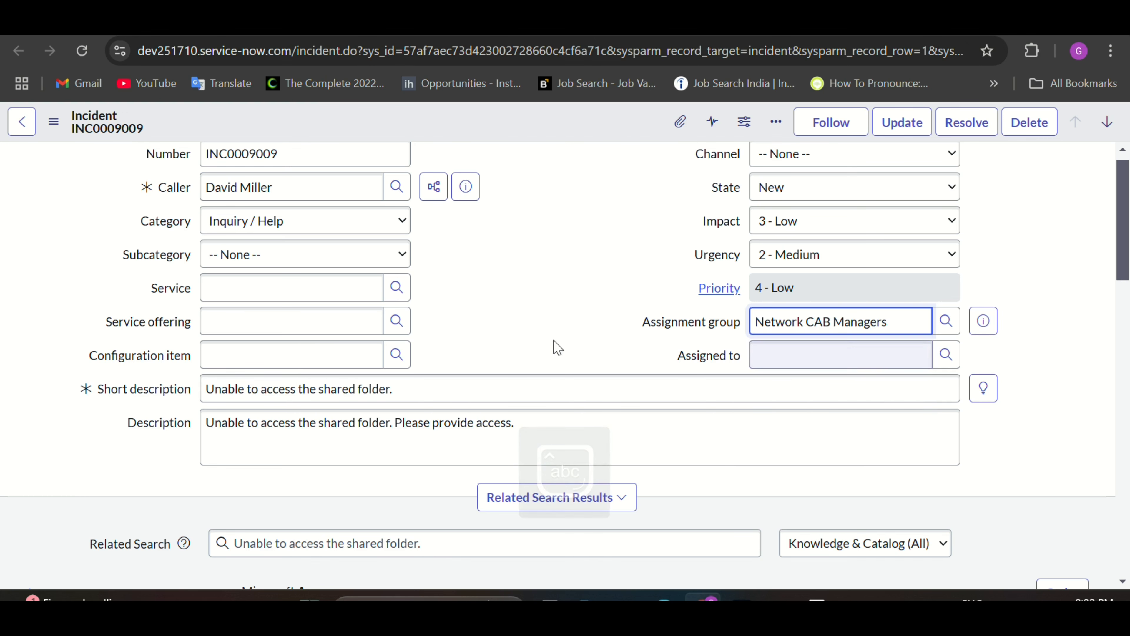
{"action": "scroll", "coordinate": [529, 336], "scroll_direction": "down", "scroll_amount": 2}
{"action": "scroll", "coordinate": [532, 336], "scroll_direction": "up", "scroll_amount": 3}
{"action": "scroll", "coordinate": [559, 335], "scroll_direction": "down", "scroll_amount": 1}
{"action": "scroll", "coordinate": [559, 335], "scroll_direction": "up", "scroll_amount": 1}
{"action": "left_click", "coordinate": [510, 122]}
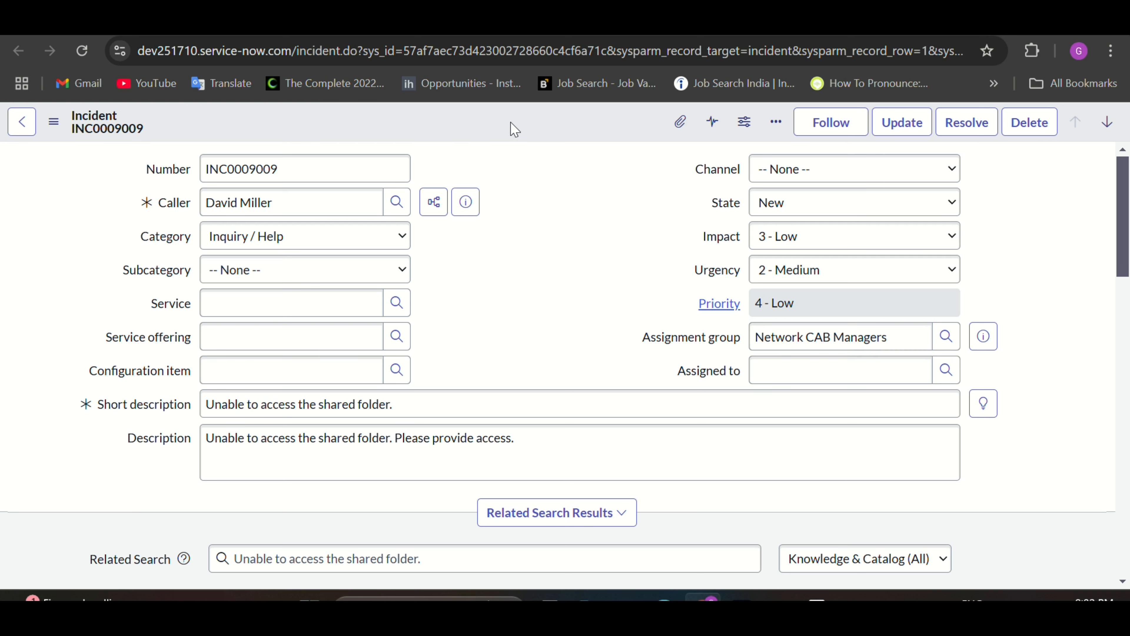
Step: Save INC0009009, confirm its Short description reads Network CAB Managers, and return to execution details
{"action": "left_click", "coordinate": [54, 121]}
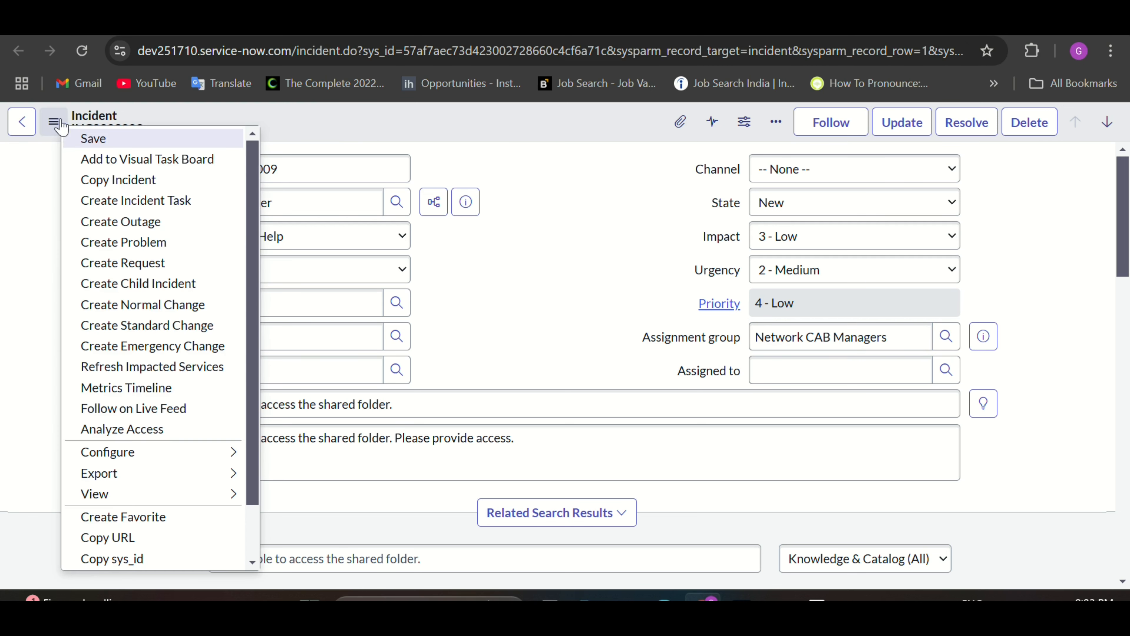
{"action": "left_click", "coordinate": [84, 139]}
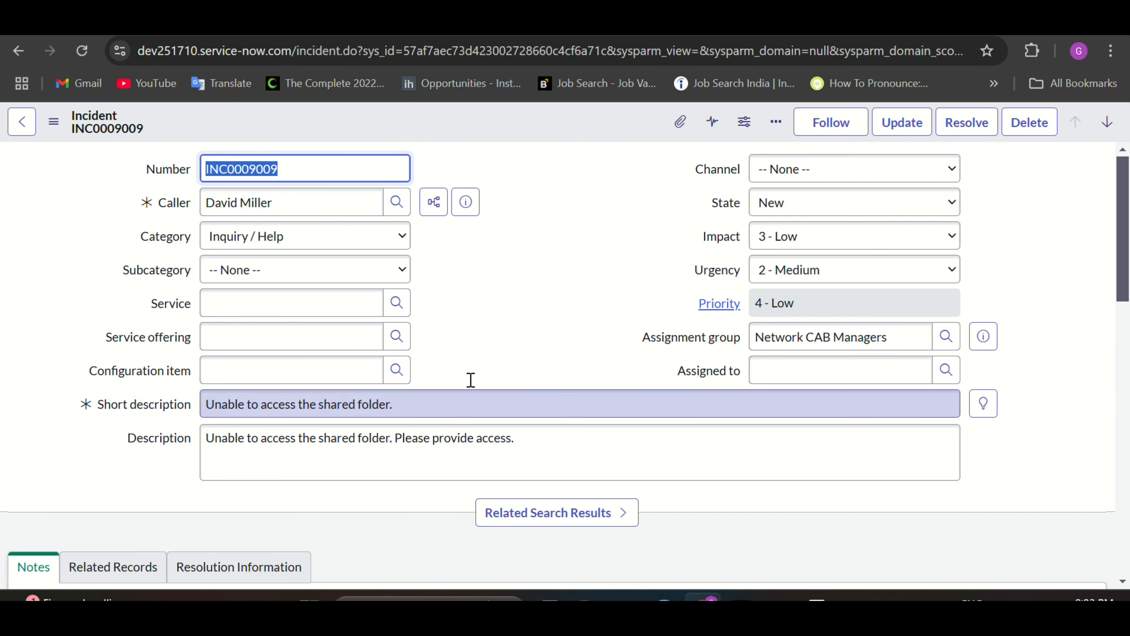
{"action": "left_click", "coordinate": [82, 52]}
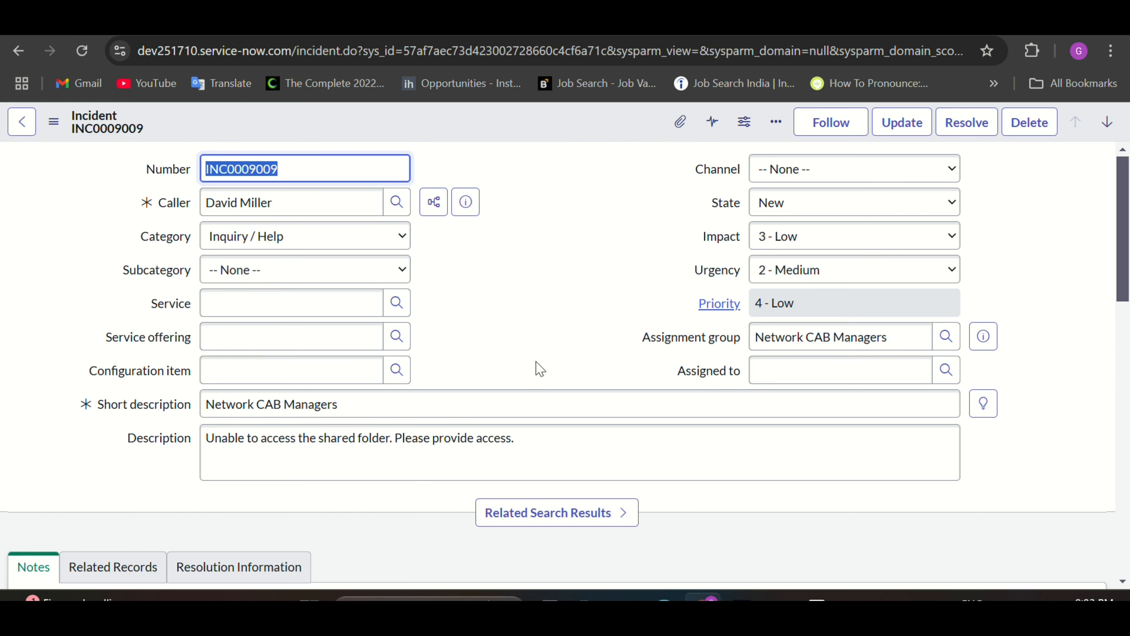
{"action": "left_click_drag", "start_coordinate": [398, 402], "coordinate": [222, 400]}
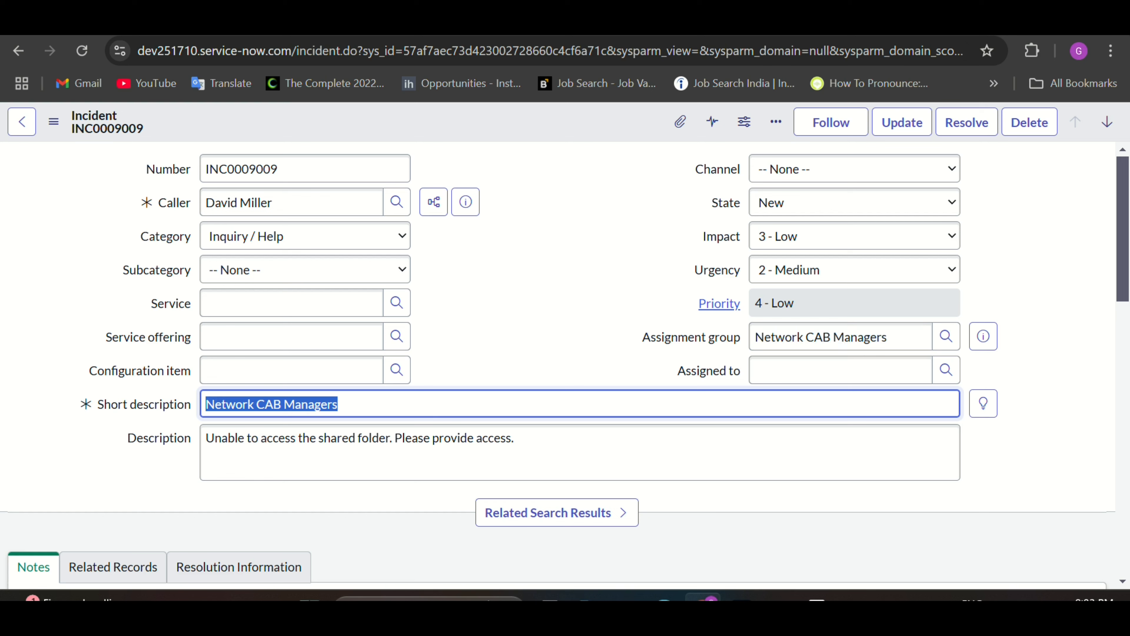
{"action": "left_click", "coordinate": [826, 22]}
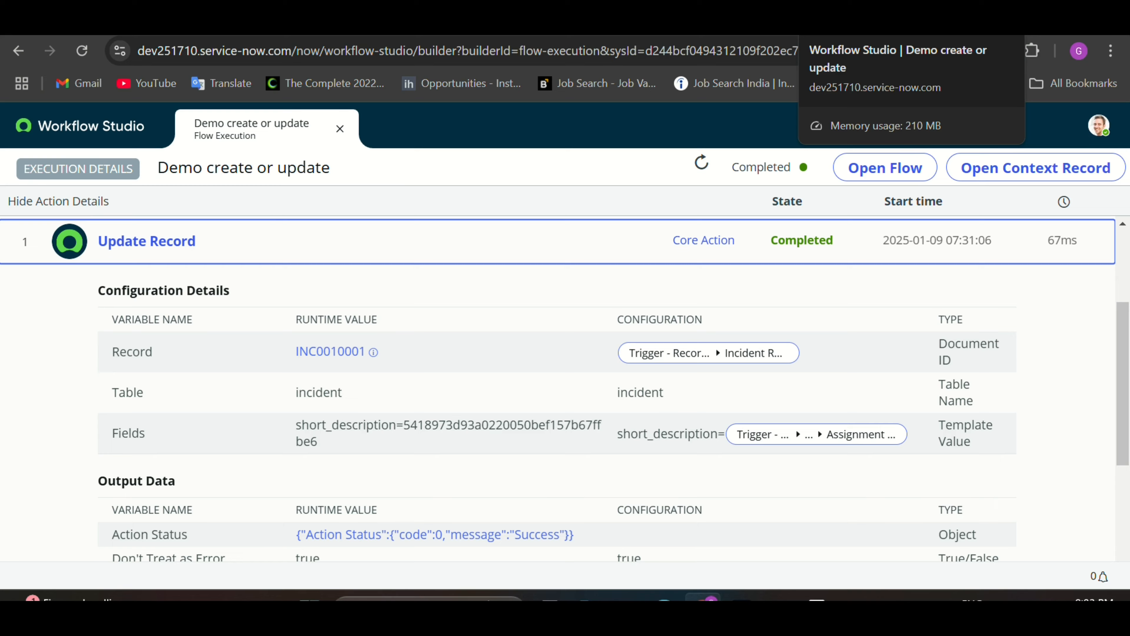
Step: Refresh the flow runs list and open the 07:33:02 run in Operations View
{"action": "left_click", "coordinate": [792, 23]}
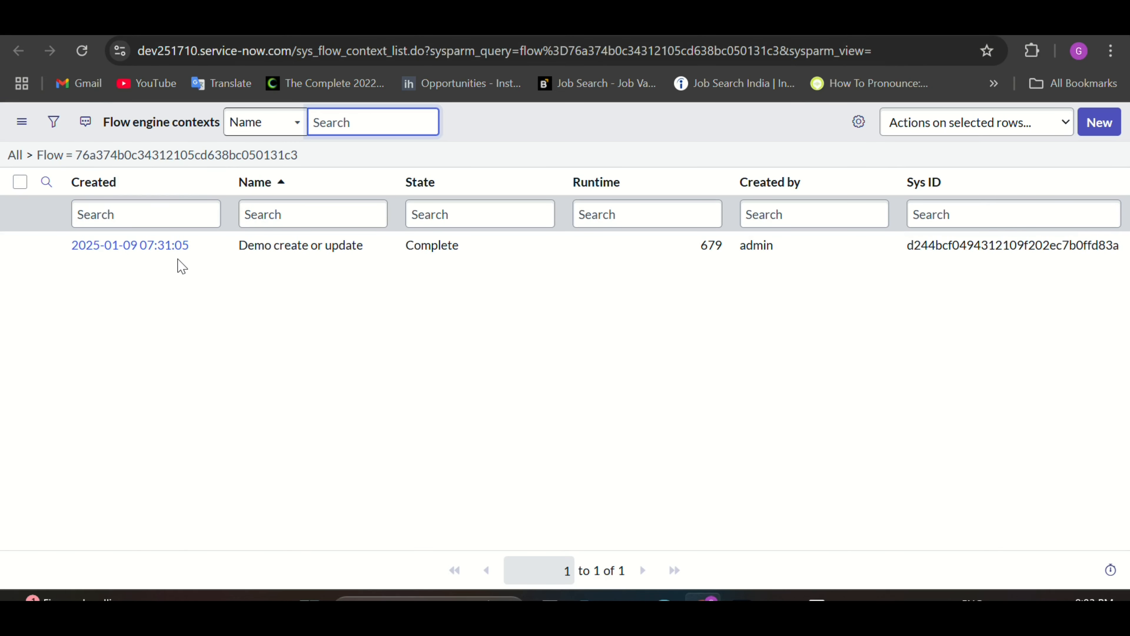
{"action": "left_click", "coordinate": [80, 57]}
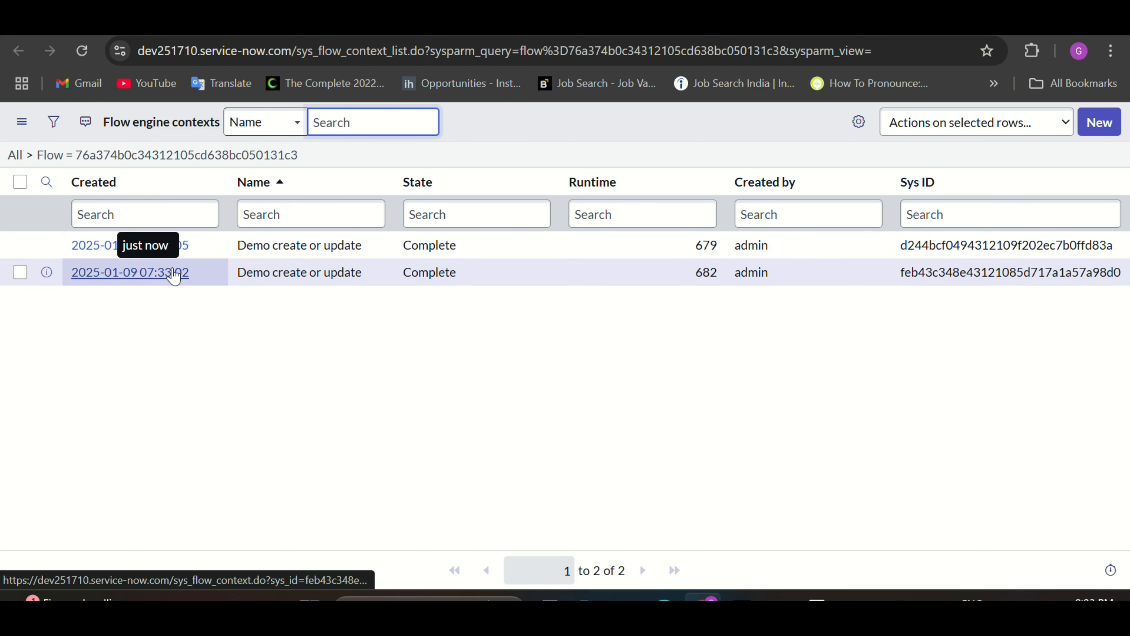
{"action": "left_click", "coordinate": [155, 277]}
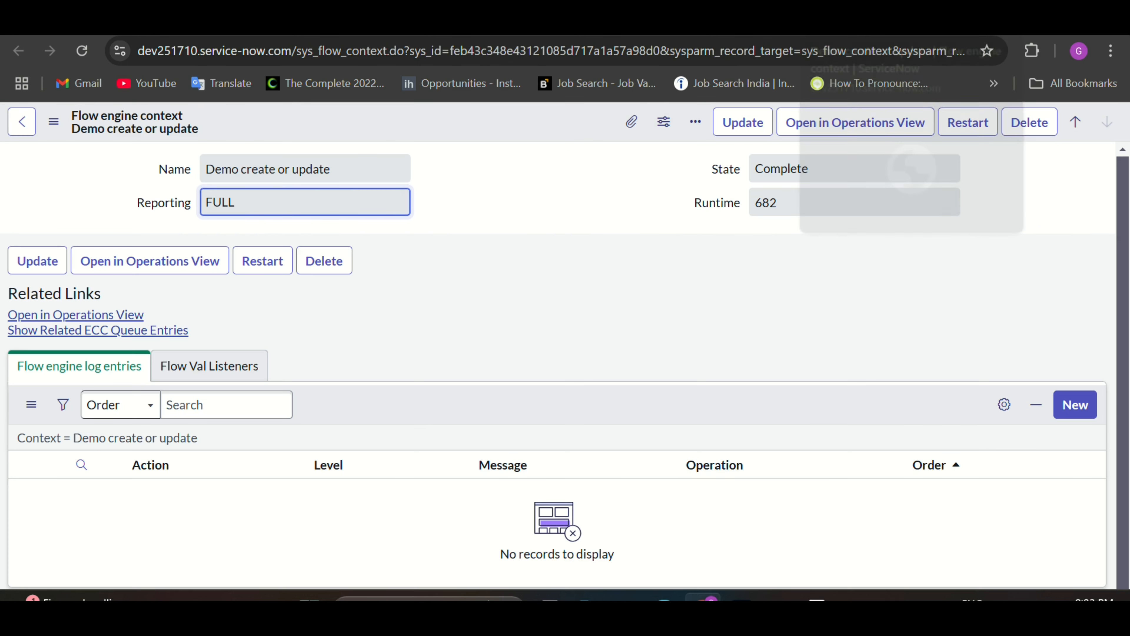
{"action": "left_click", "coordinate": [141, 314]}
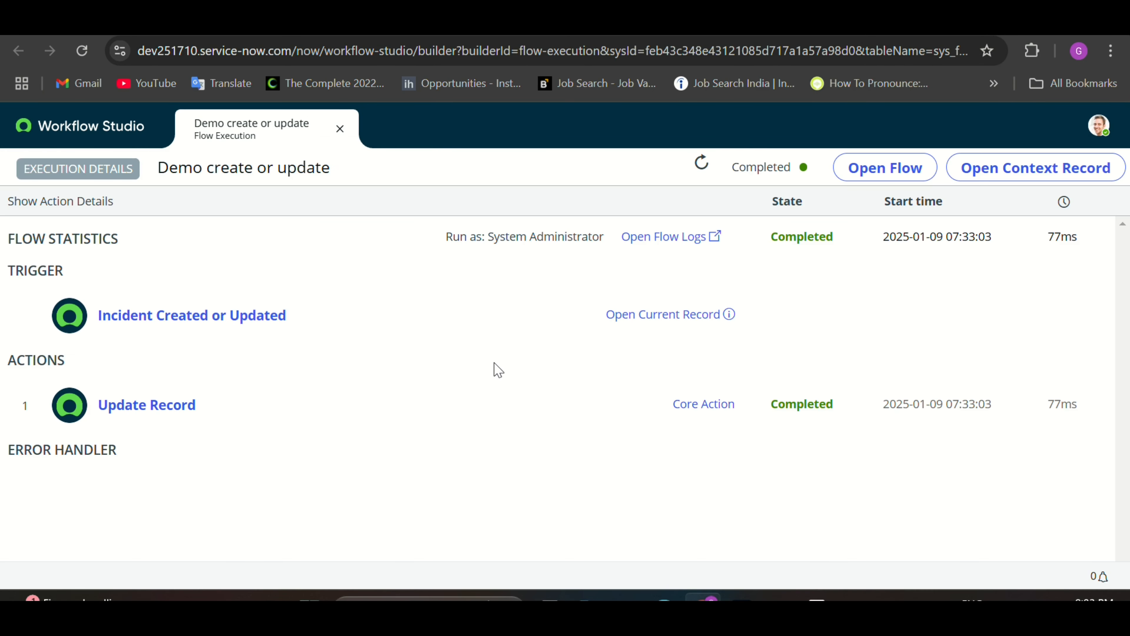
Step: Expand Update Record to check the Network CAB Managers value, then return to the runs list
{"action": "left_click", "coordinate": [337, 414]}
{"action": "scroll", "coordinate": [394, 429], "scroll_direction": "down", "scroll_amount": 1}
{"action": "left_click_drag", "start_coordinate": [404, 414], "coordinate": [551, 415]}
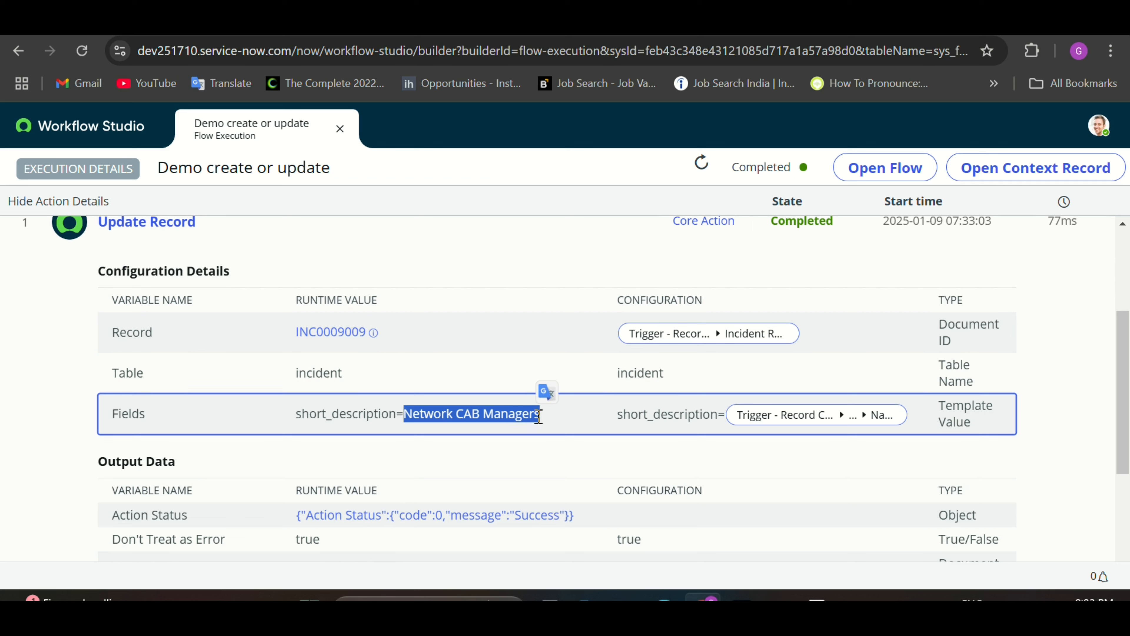
{"action": "left_click", "coordinate": [539, 417]}
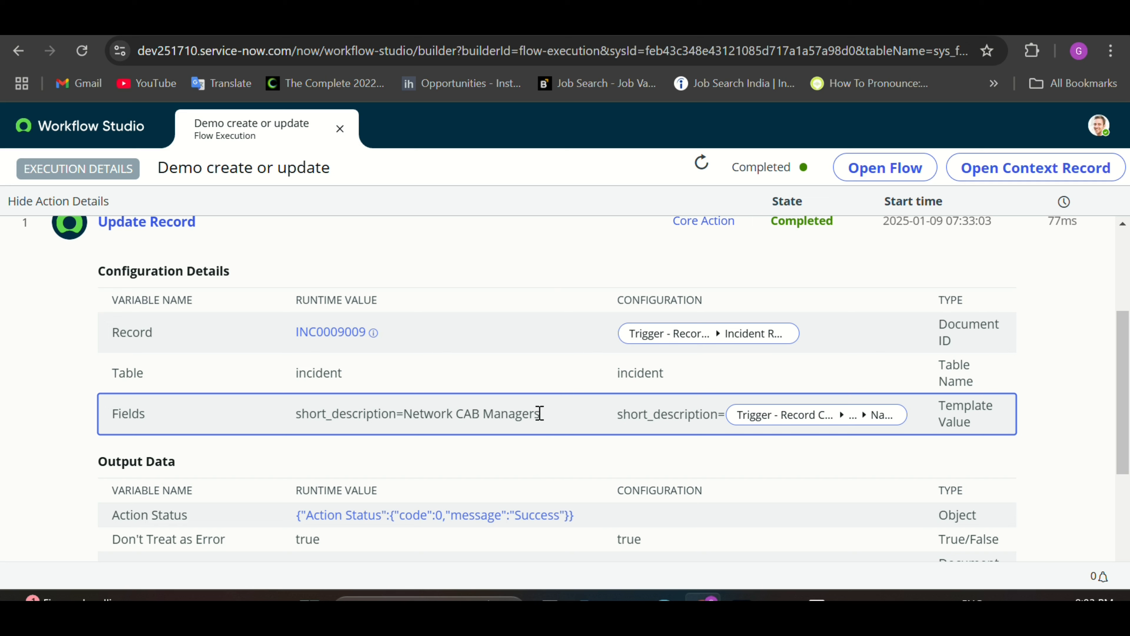
{"action": "left_click_drag", "start_coordinate": [539, 413], "coordinate": [404, 416]}
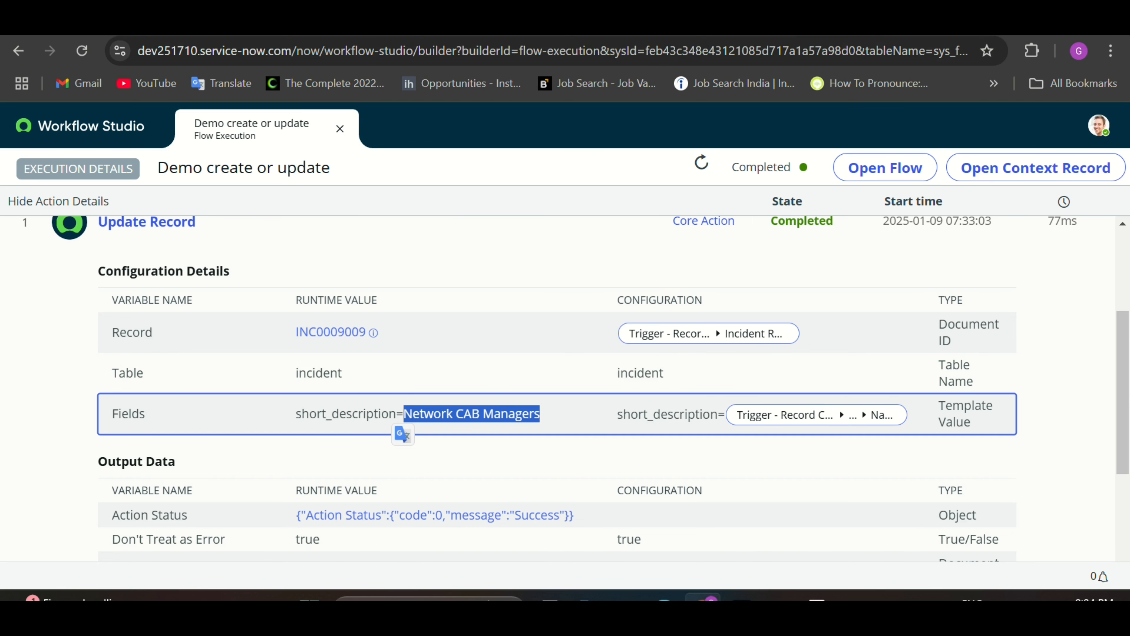
{"action": "left_click", "coordinate": [890, 26]}
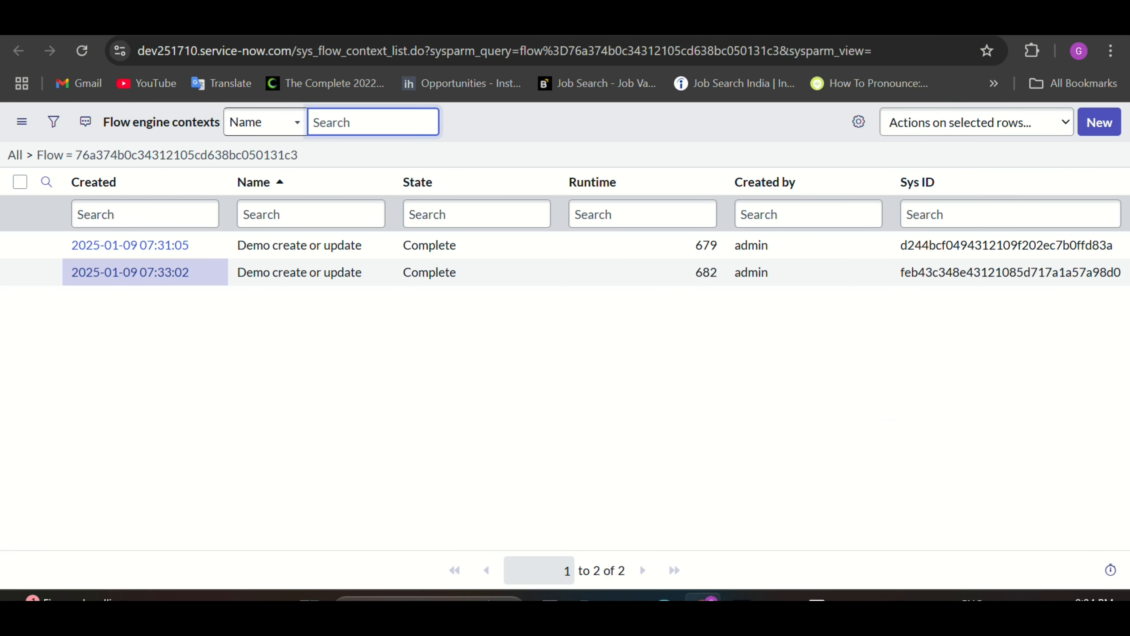
Step: Deactivate the Demo create or update flow and confirm the deactivation
{"action": "left_click", "coordinate": [806, 26]}
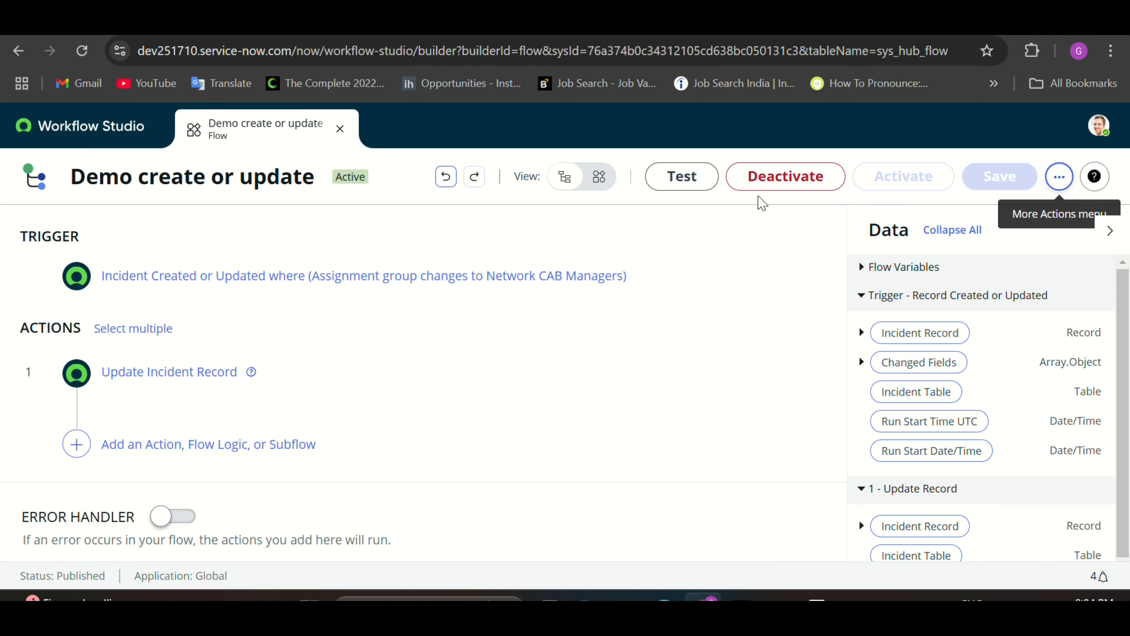
{"action": "left_click", "coordinate": [768, 190]}
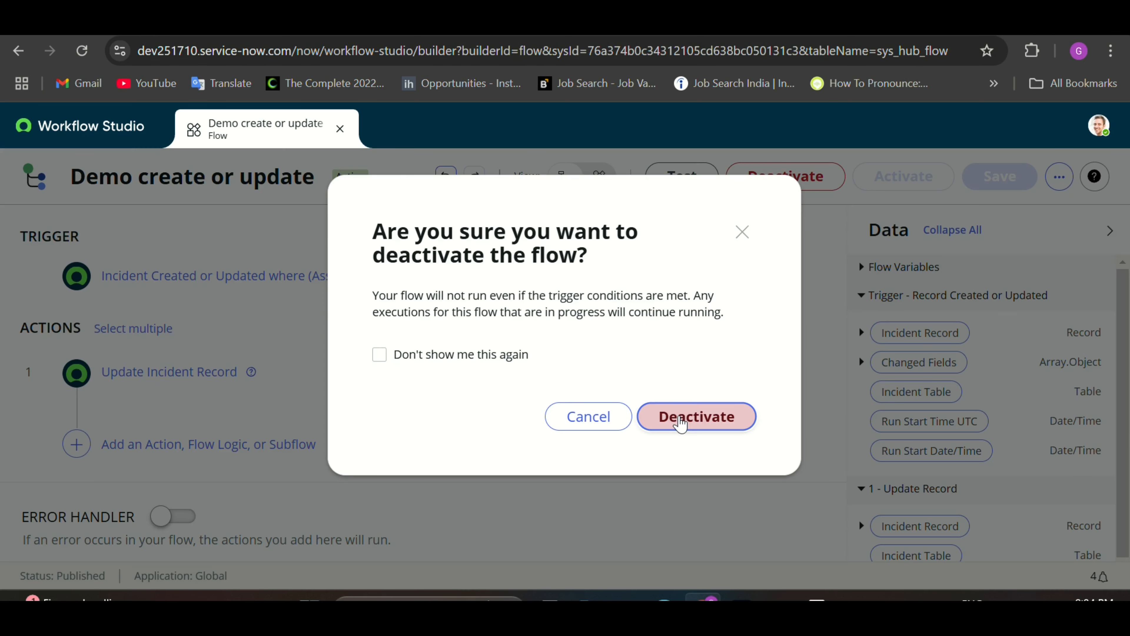
{"action": "left_click", "coordinate": [681, 417]}
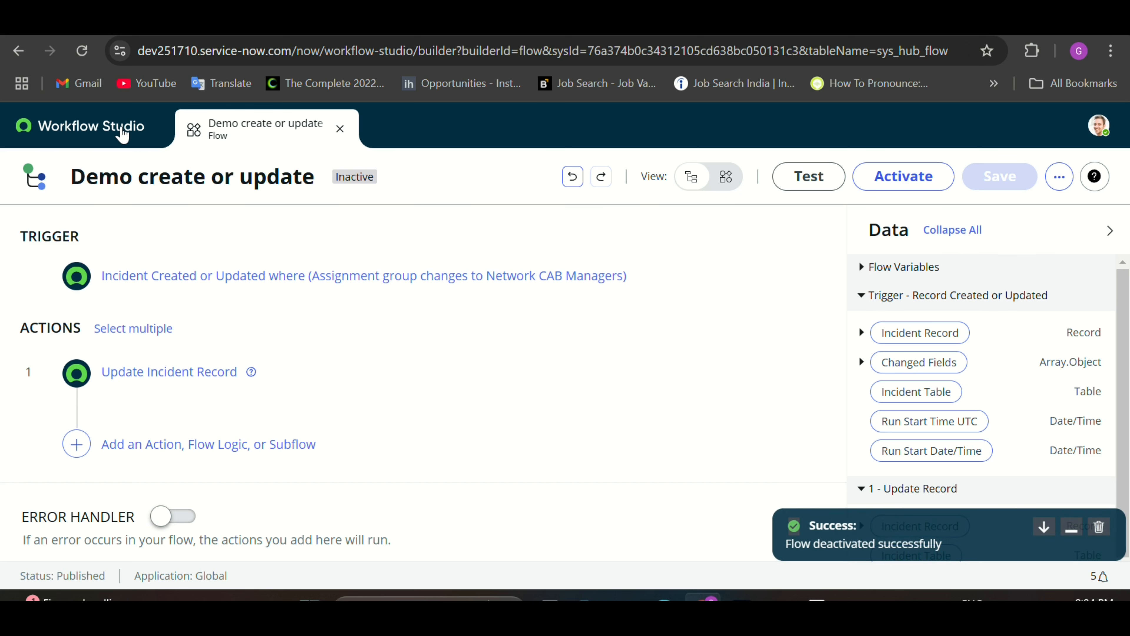
Step: Create a new empty flow named 'Demo Schedule' from the flows list
{"action": "left_click", "coordinate": [122, 134]}
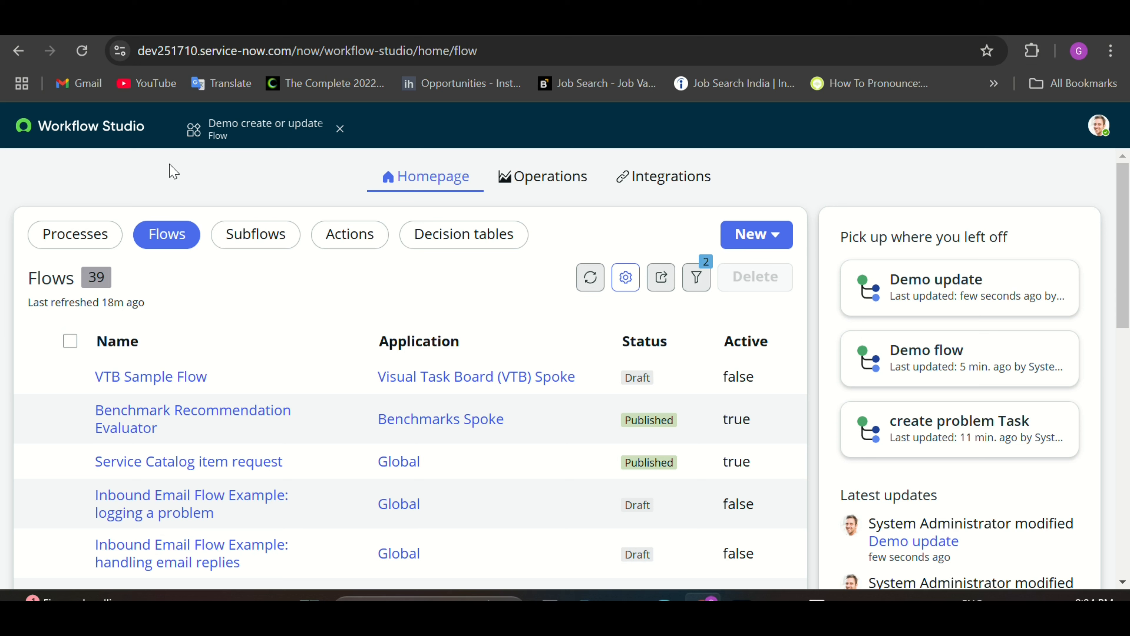
{"action": "left_click", "coordinate": [750, 245]}
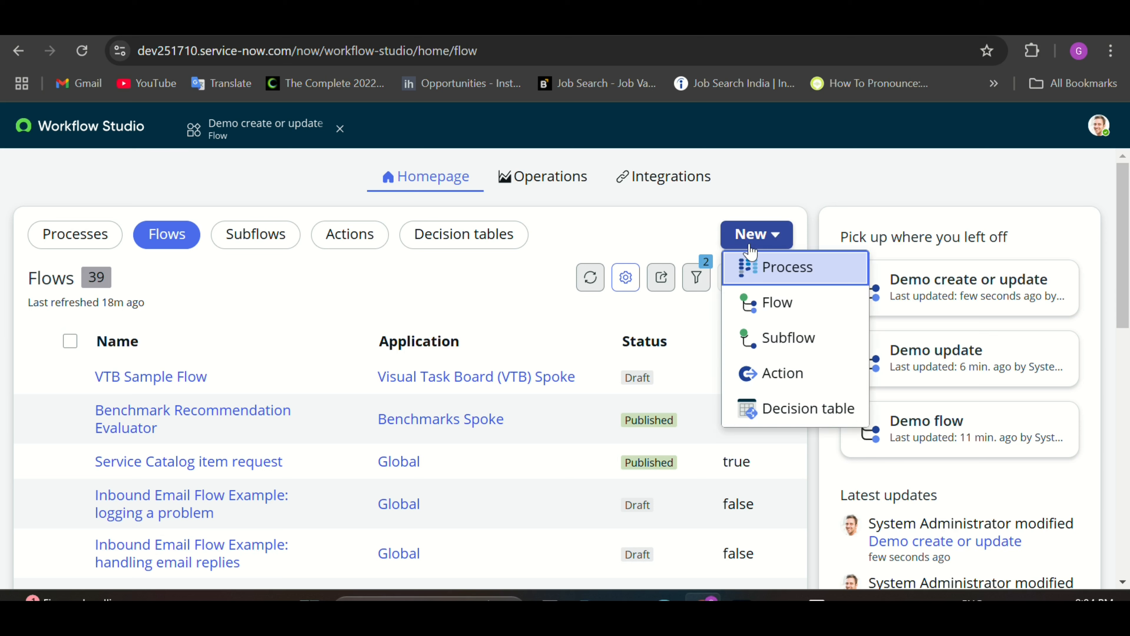
{"action": "left_click", "coordinate": [783, 312]}
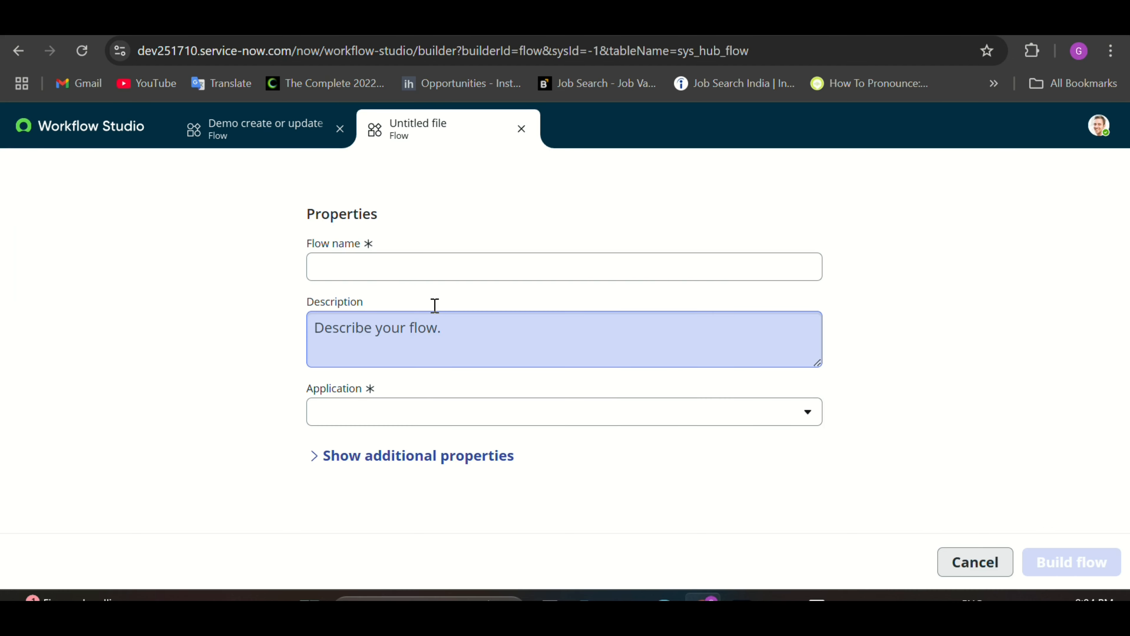
{"action": "left_click", "coordinate": [380, 264]}
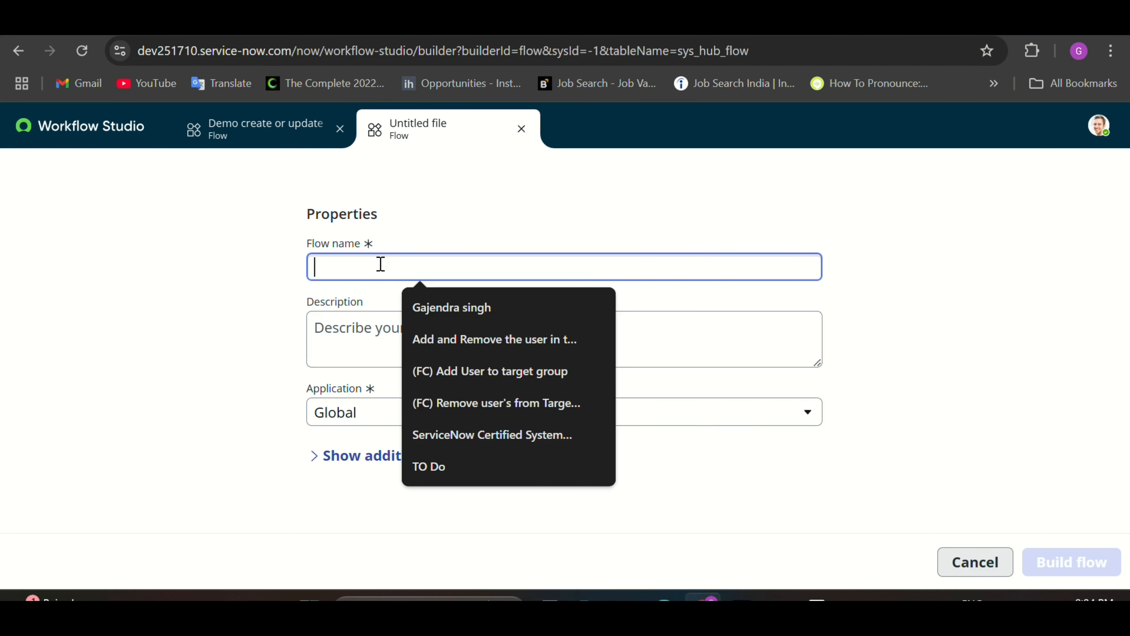
{"action": "type", "text": "Demo "}
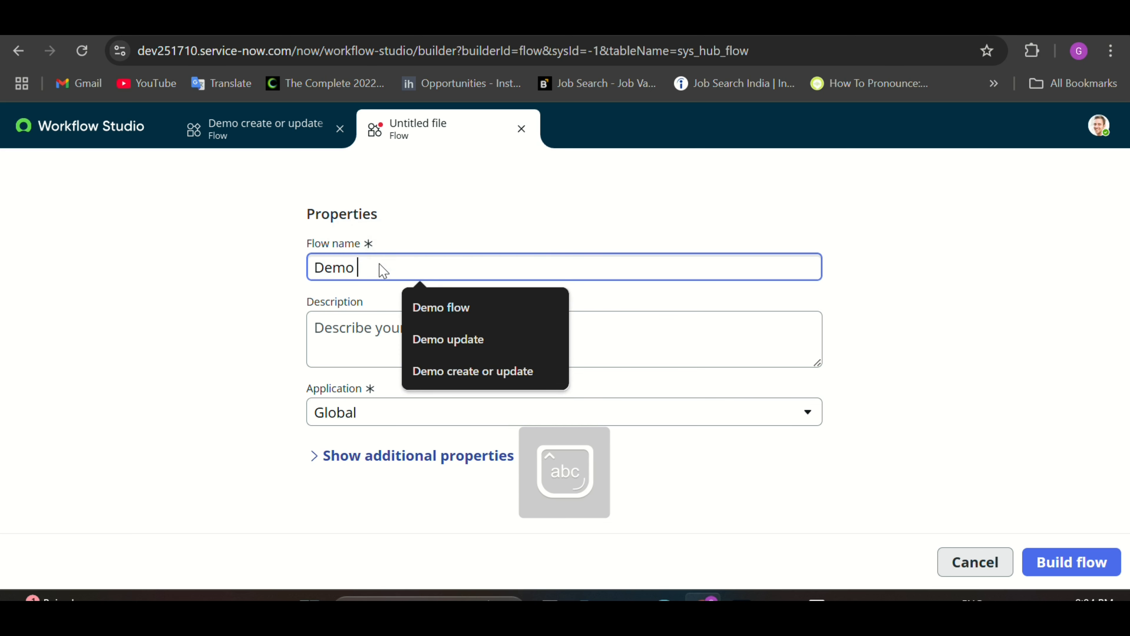
{"action": "type", "text": "Sch"}
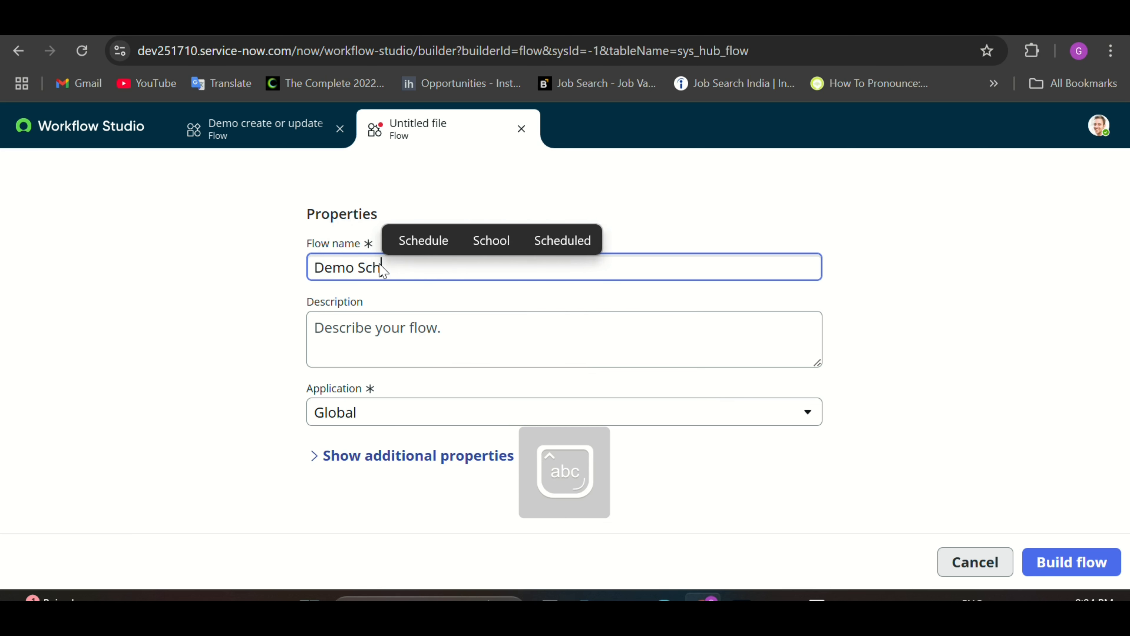
{"action": "type", "text": "ed"}
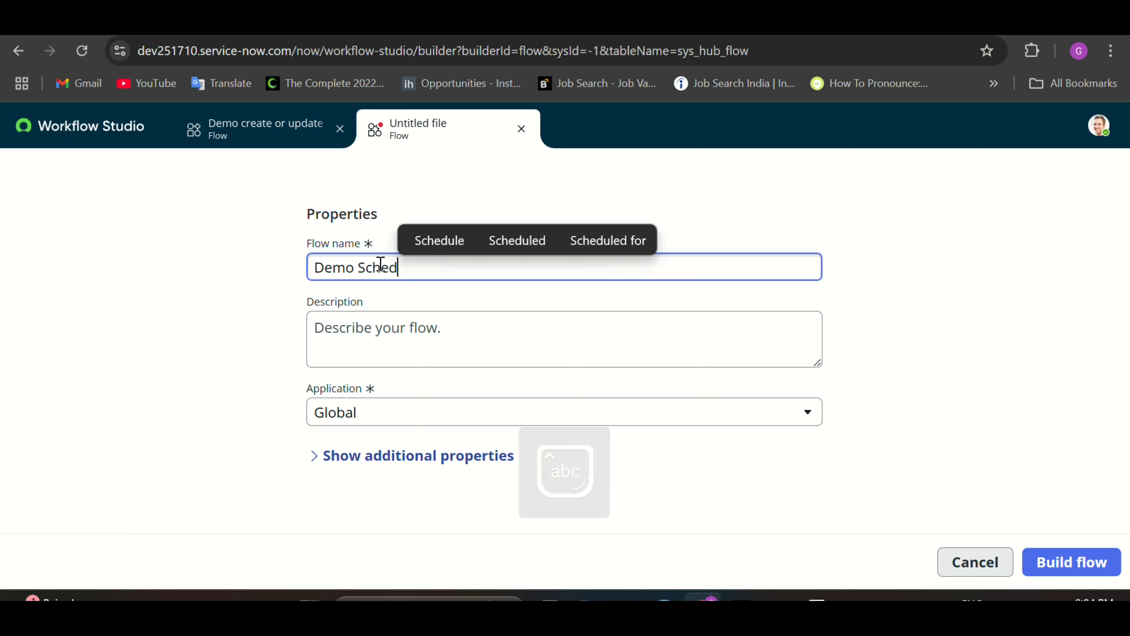
{"action": "type", "text": "ule"}
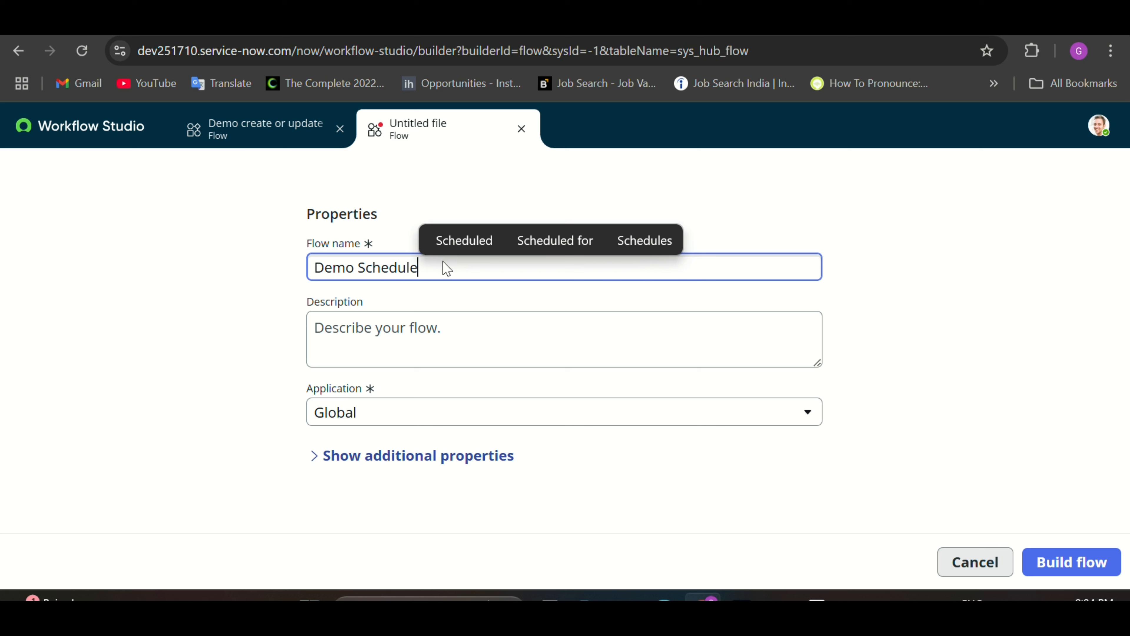
{"action": "left_click", "coordinate": [1093, 571]}
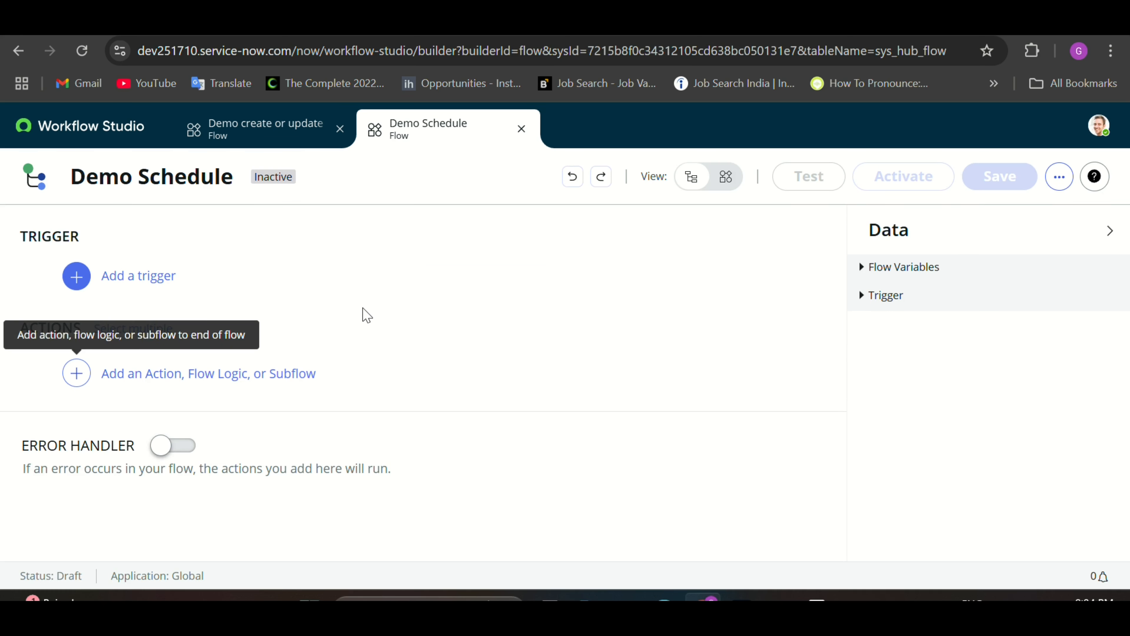
Step: Bring up Demo Schedule's trigger list, showing Scheduled options Daily, Weekly, Monthly, Run Once, Repeat
{"action": "left_click", "coordinate": [201, 282]}
{"action": "scroll", "coordinate": [305, 295], "scroll_direction": "down", "scroll_amount": 2}
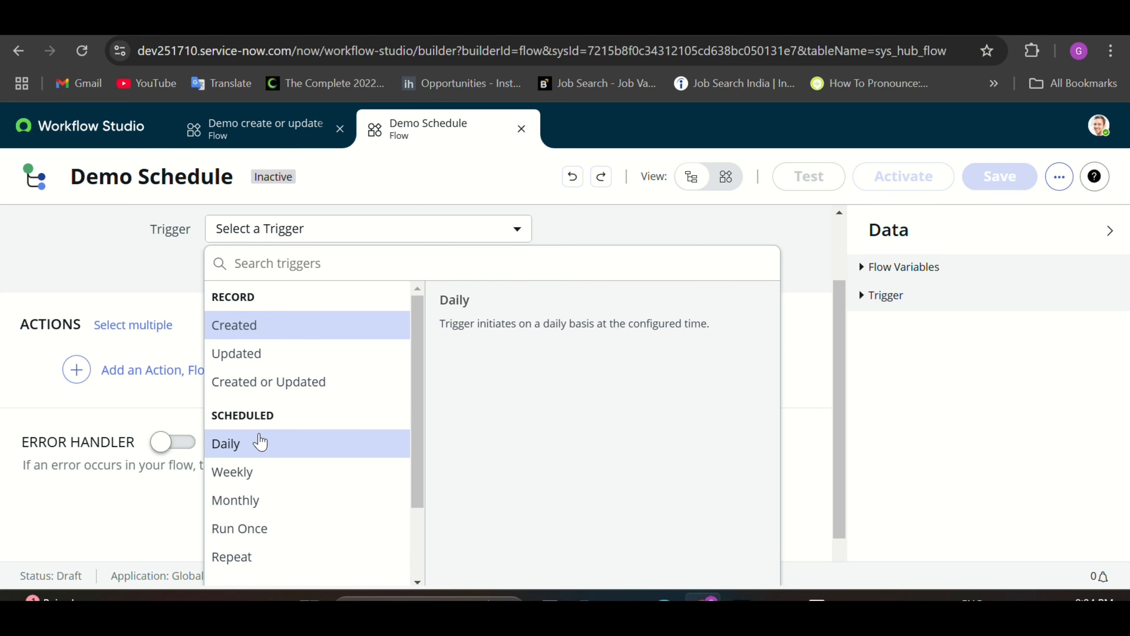
{"action": "scroll", "coordinate": [275, 389], "scroll_direction": "down", "scroll_amount": 2}
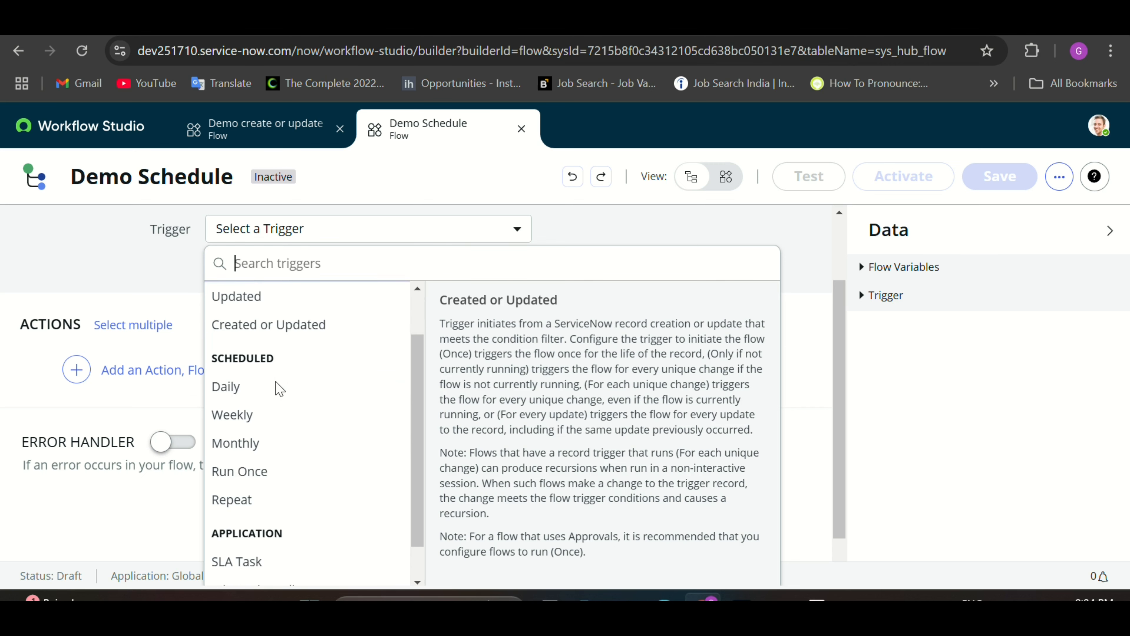
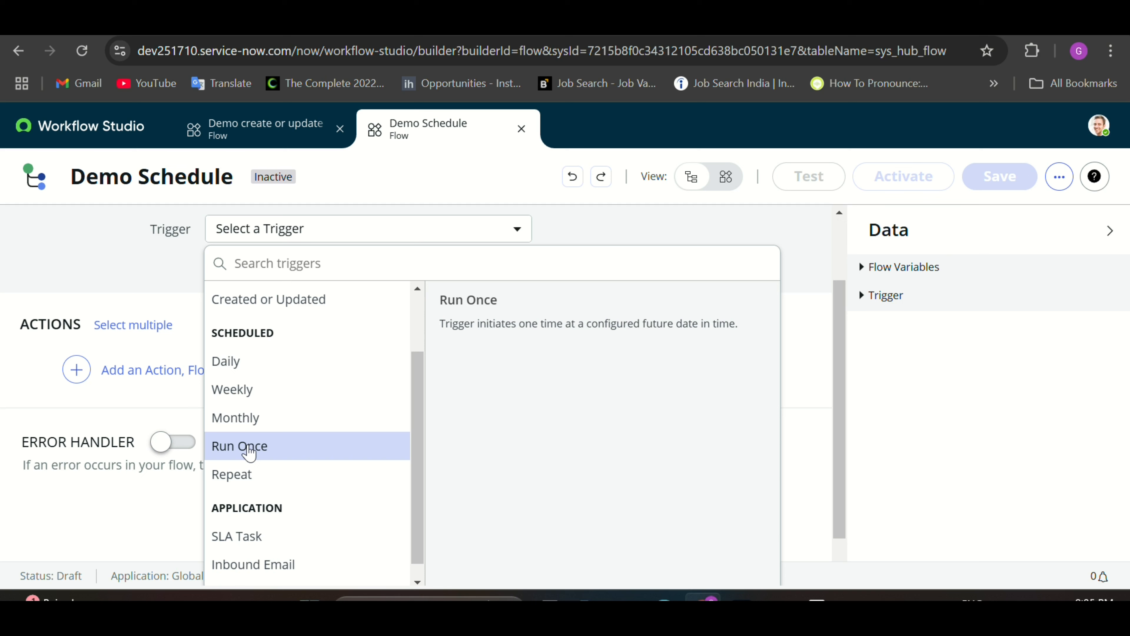
Step: Set the Demo Schedule trigger to Repeat every 0 days, 8 hours, 0 minutes, 1 second
{"action": "left_click", "coordinate": [244, 480]}
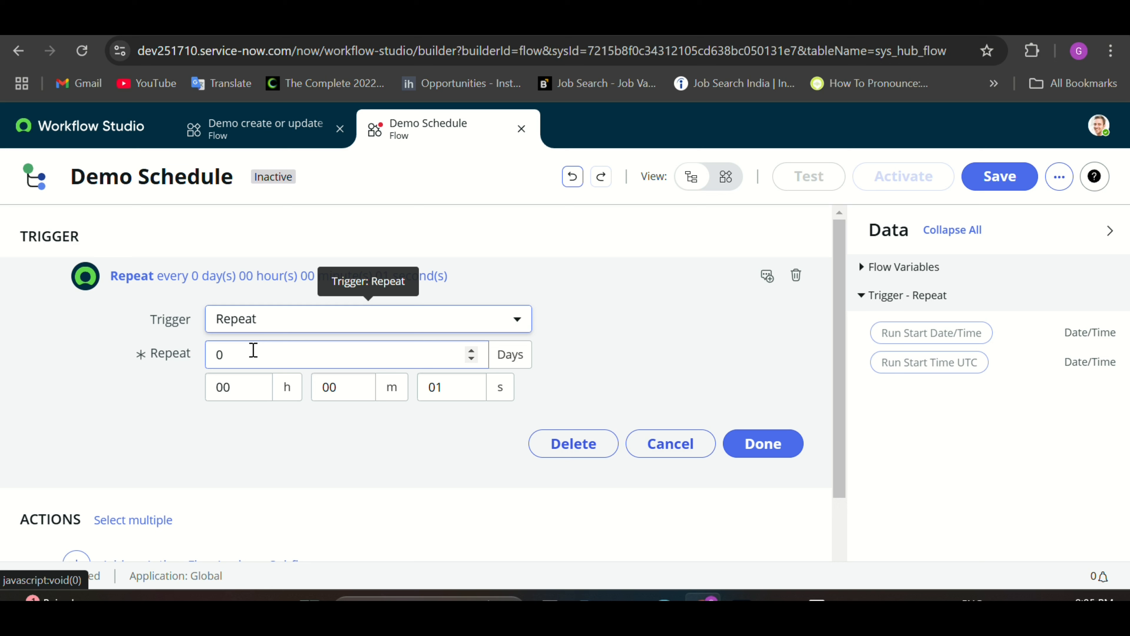
{"action": "left_click", "coordinate": [247, 385]}
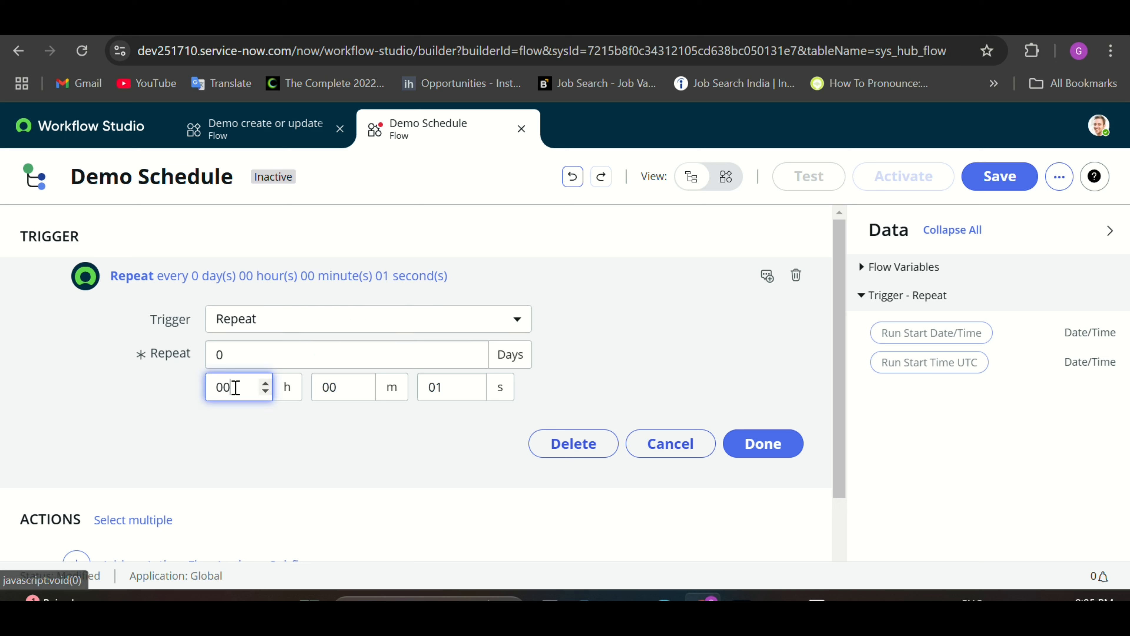
{"action": "key", "text": "BackSpace"}
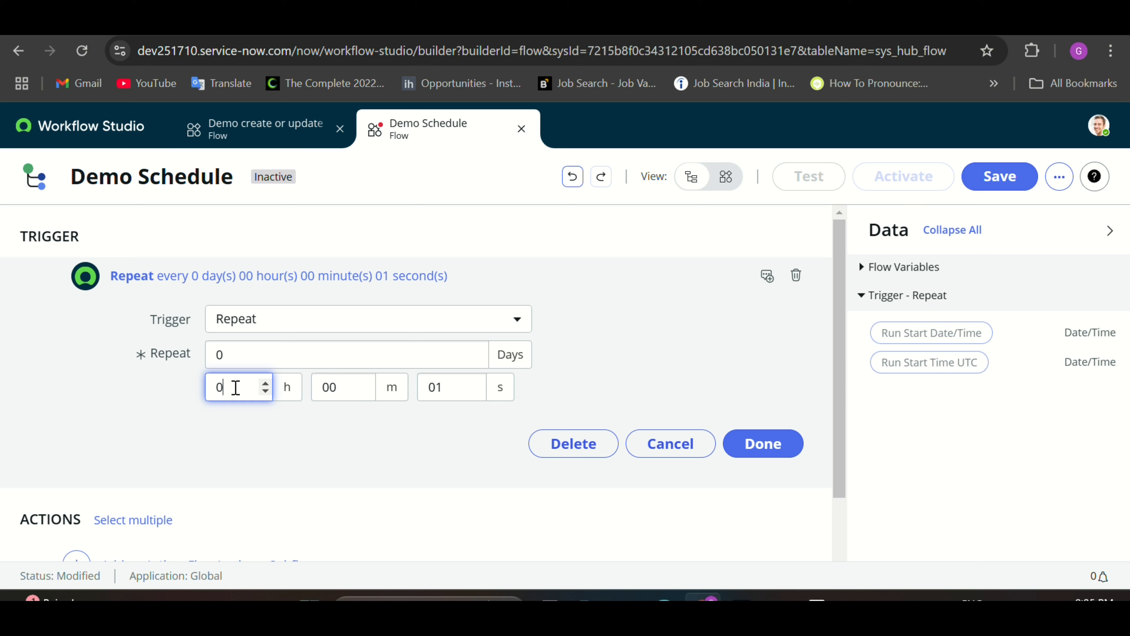
{"action": "key", "text": "BackSpace"}
{"action": "type", "text": "8"}
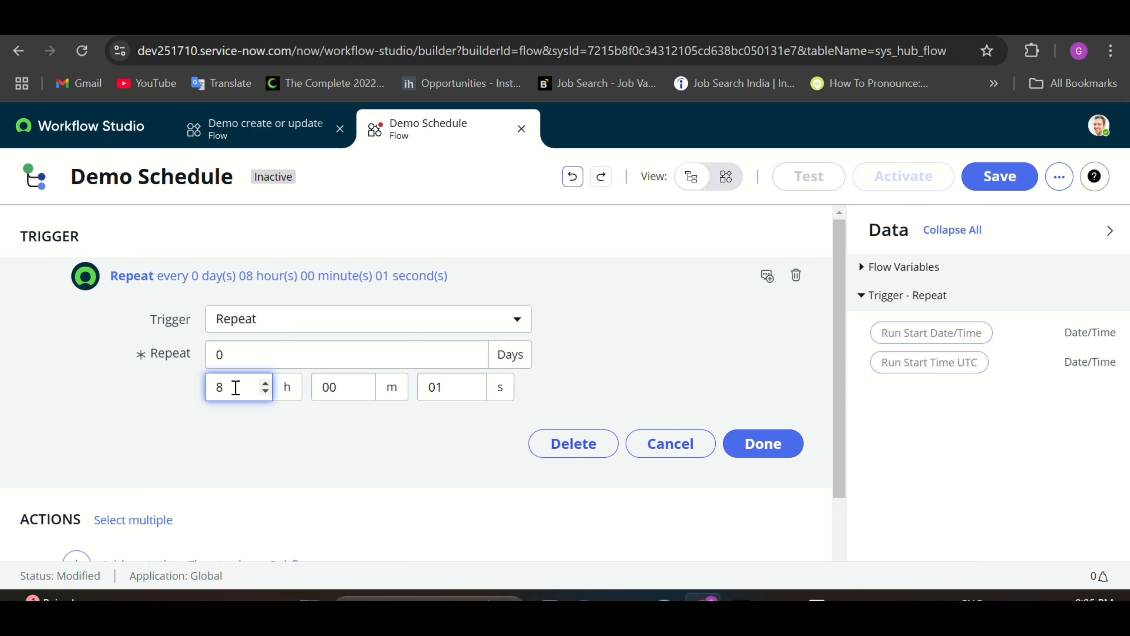
{"action": "left_click", "coordinate": [763, 444]}
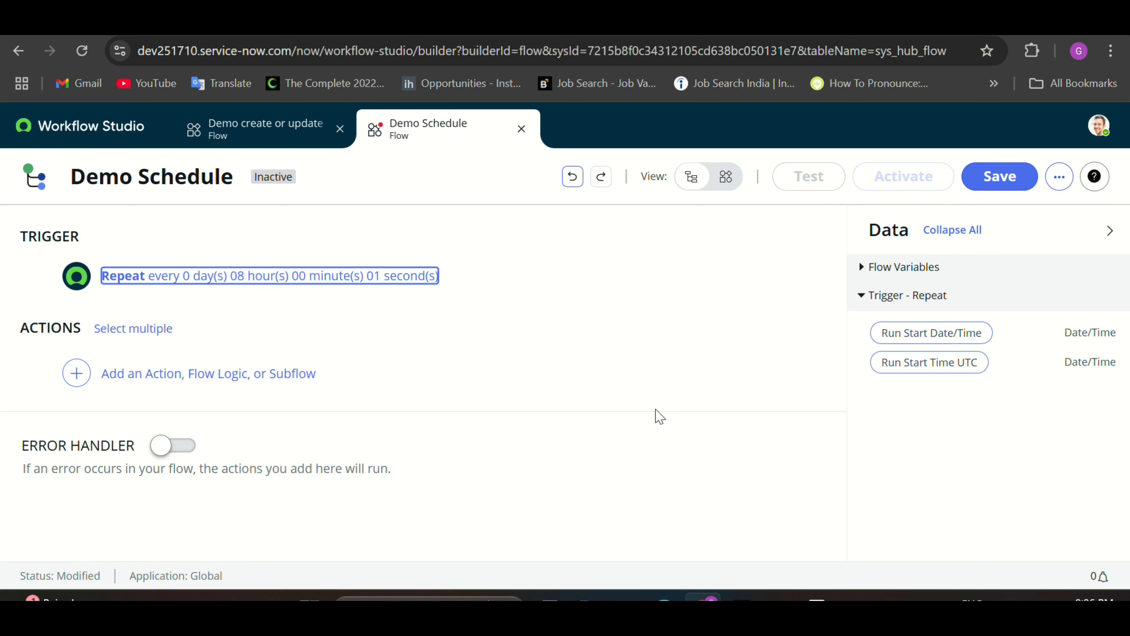
Step: Add a Create Task action that creates a record in the Incident table
{"action": "left_click", "coordinate": [147, 376]}
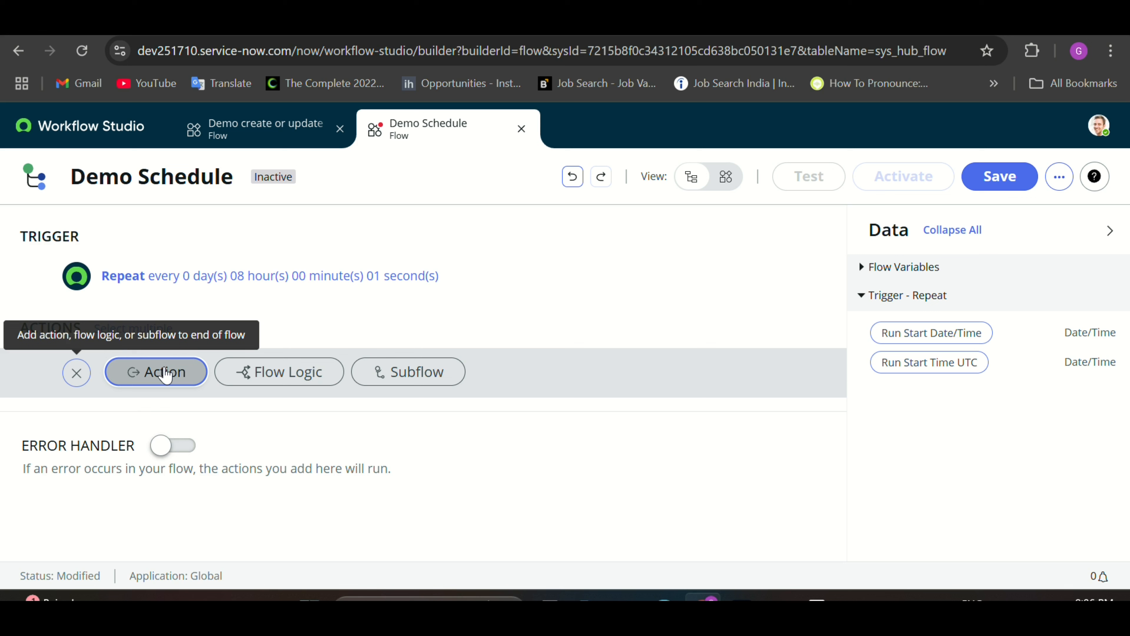
{"action": "left_click", "coordinate": [165, 373]}
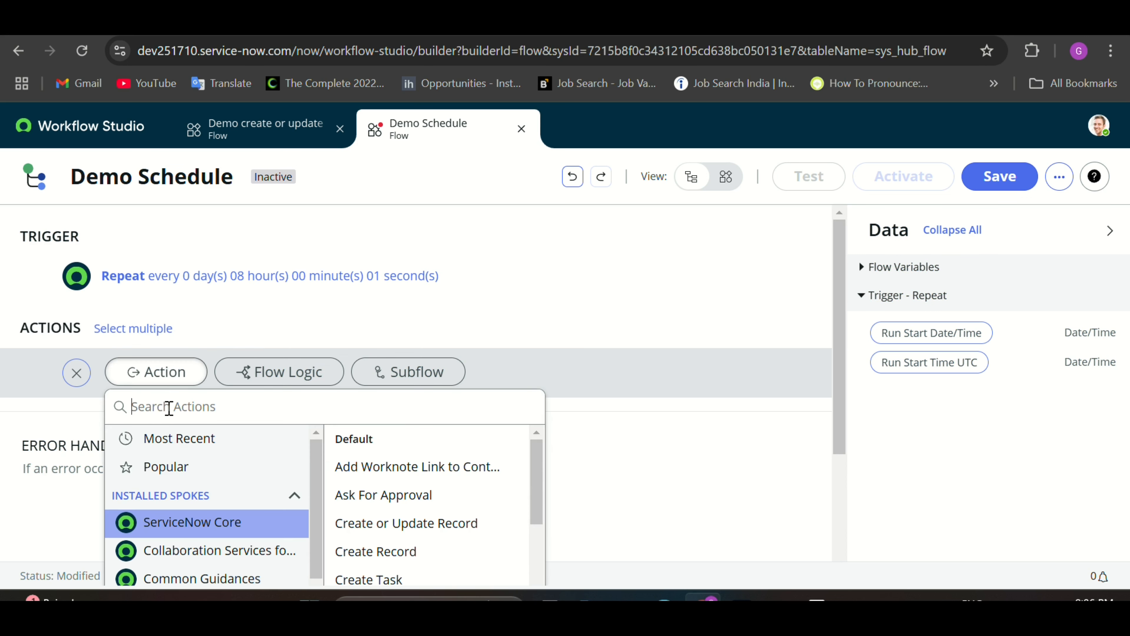
{"action": "type", "text": "cre"}
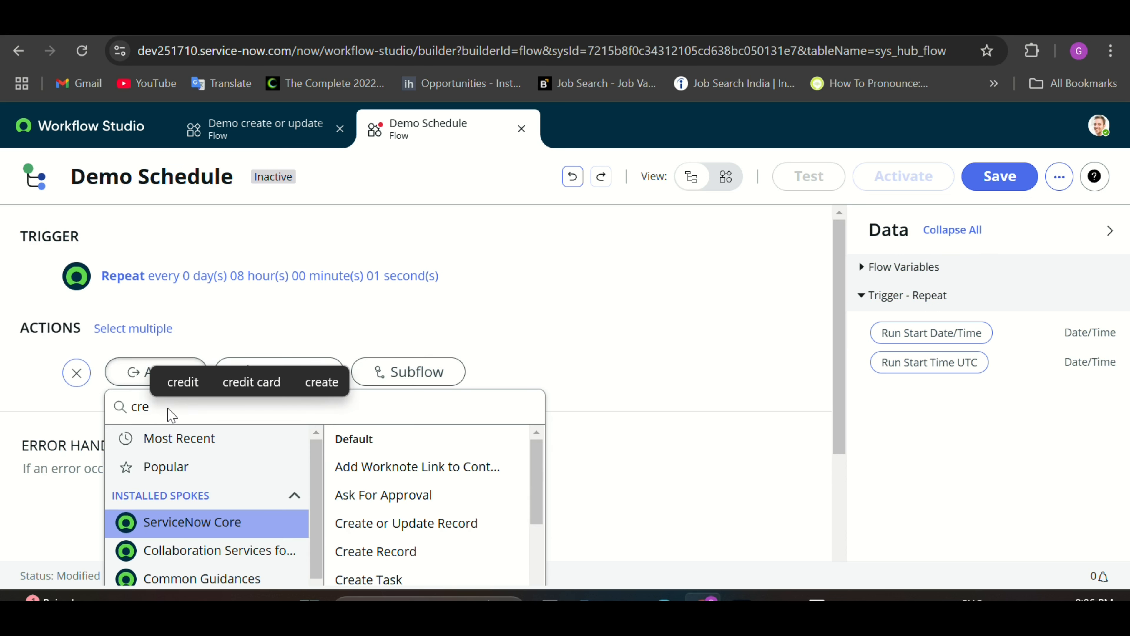
{"action": "type", "text": "ate"}
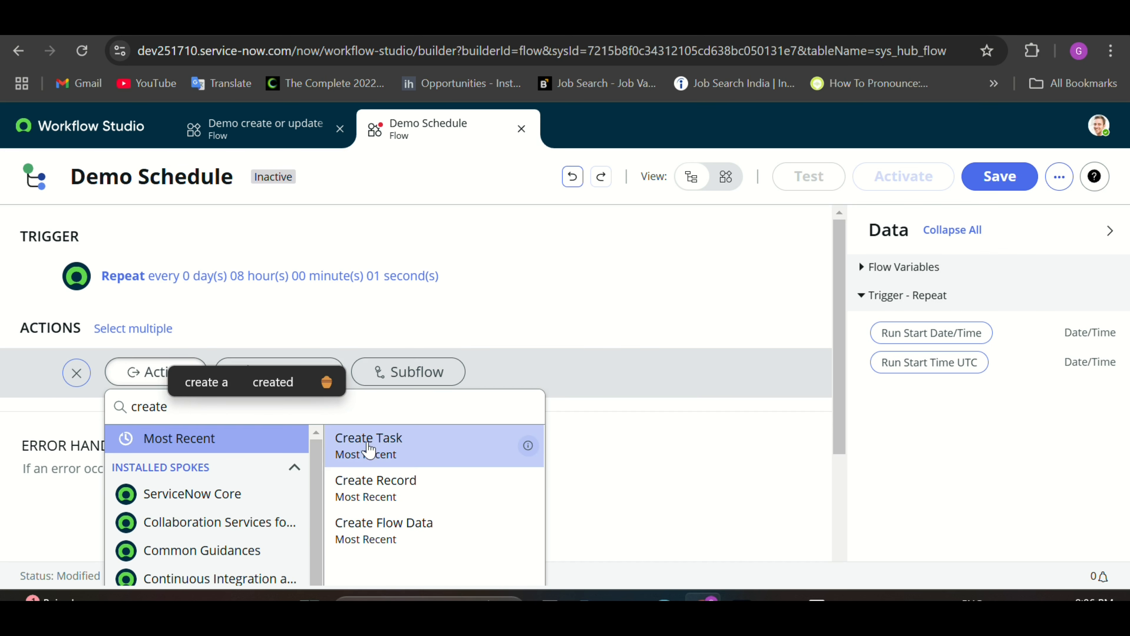
{"action": "left_click", "coordinate": [360, 450]}
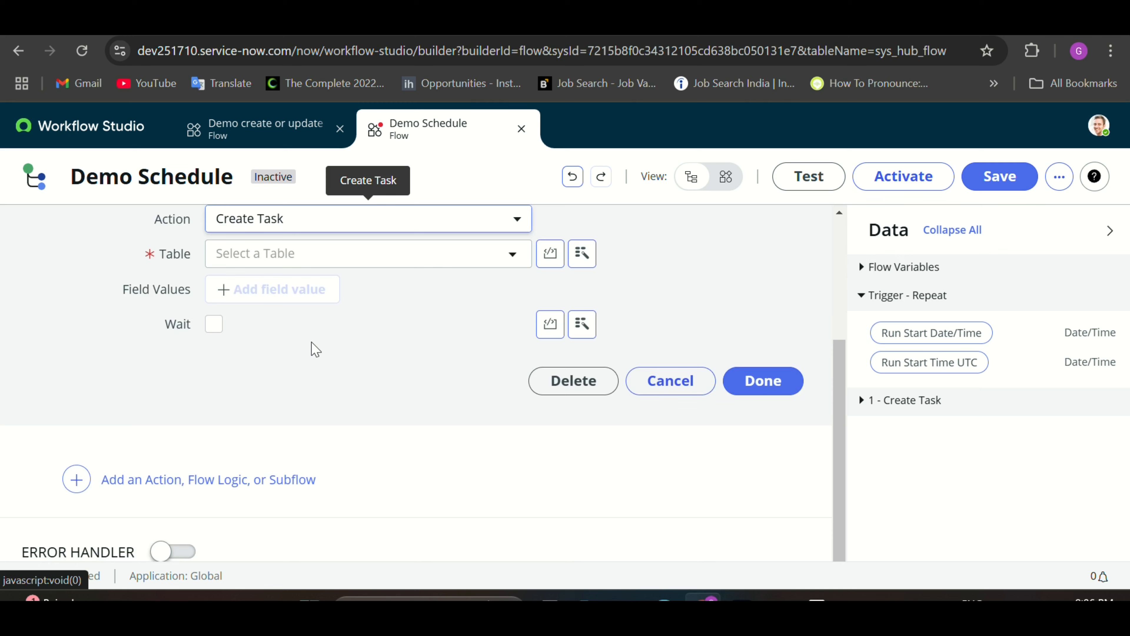
{"action": "left_click", "coordinate": [303, 360]}
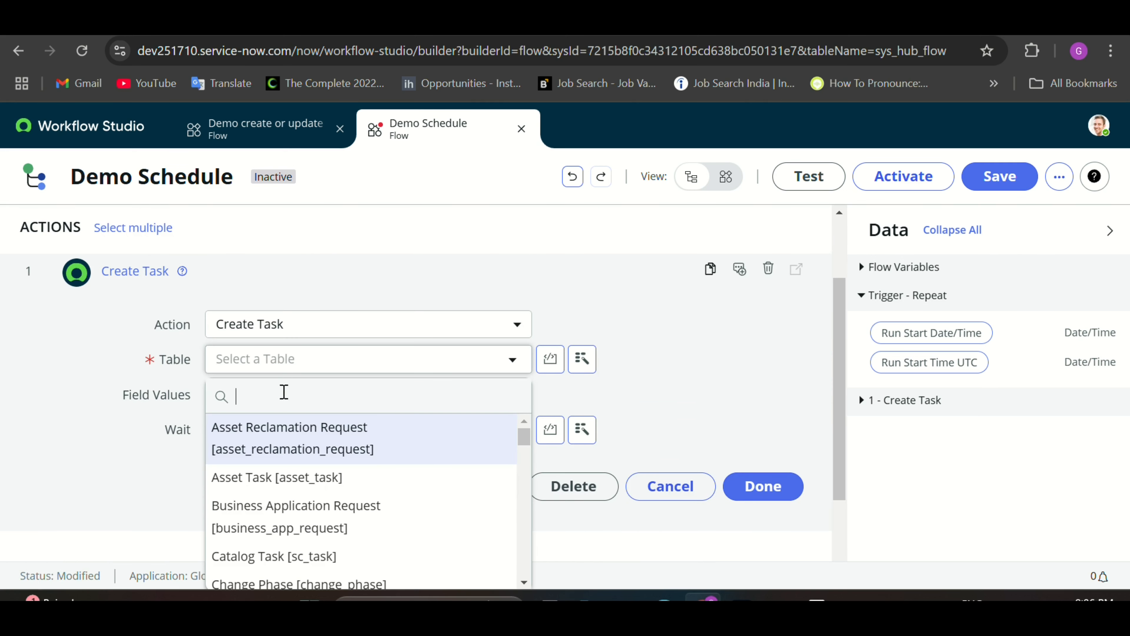
{"action": "type", "text": "inci"}
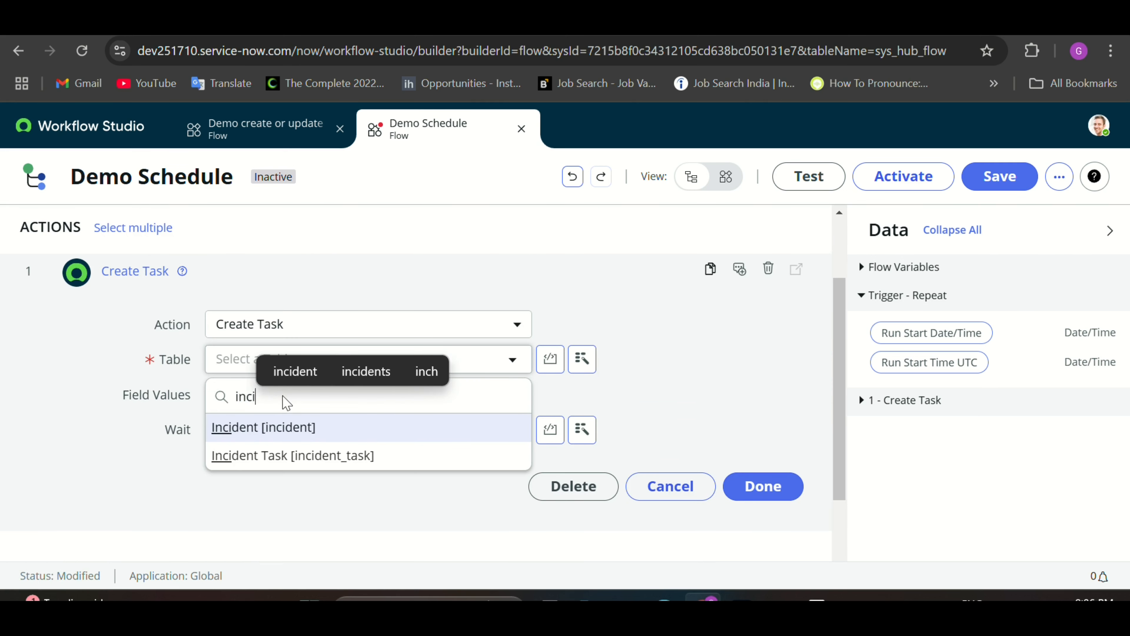
{"action": "left_click", "coordinate": [280, 433]}
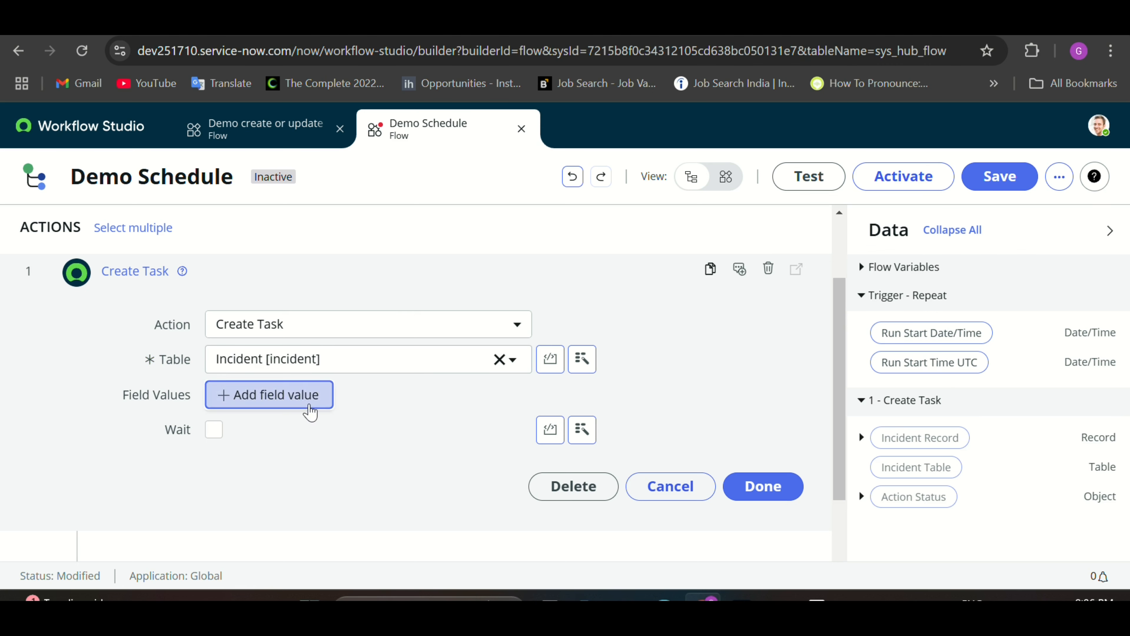
Step: Give the incident the Short description 'Demo Repeat'
{"action": "left_click", "coordinate": [308, 406]}
{"action": "left_click", "coordinate": [312, 411]}
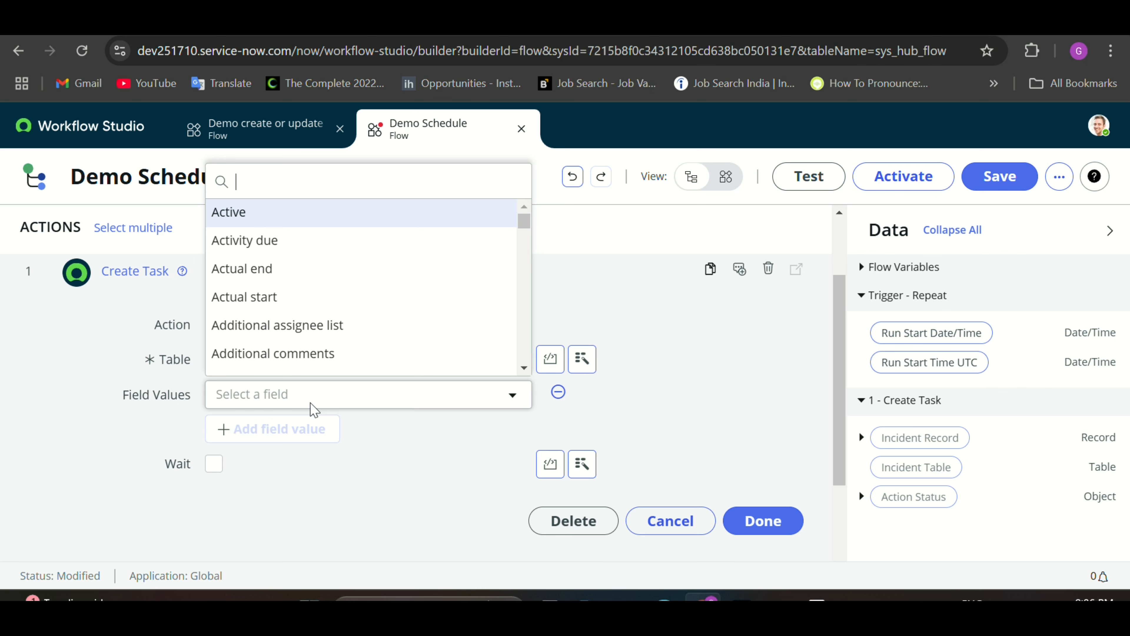
{"action": "type", "text": "sho"}
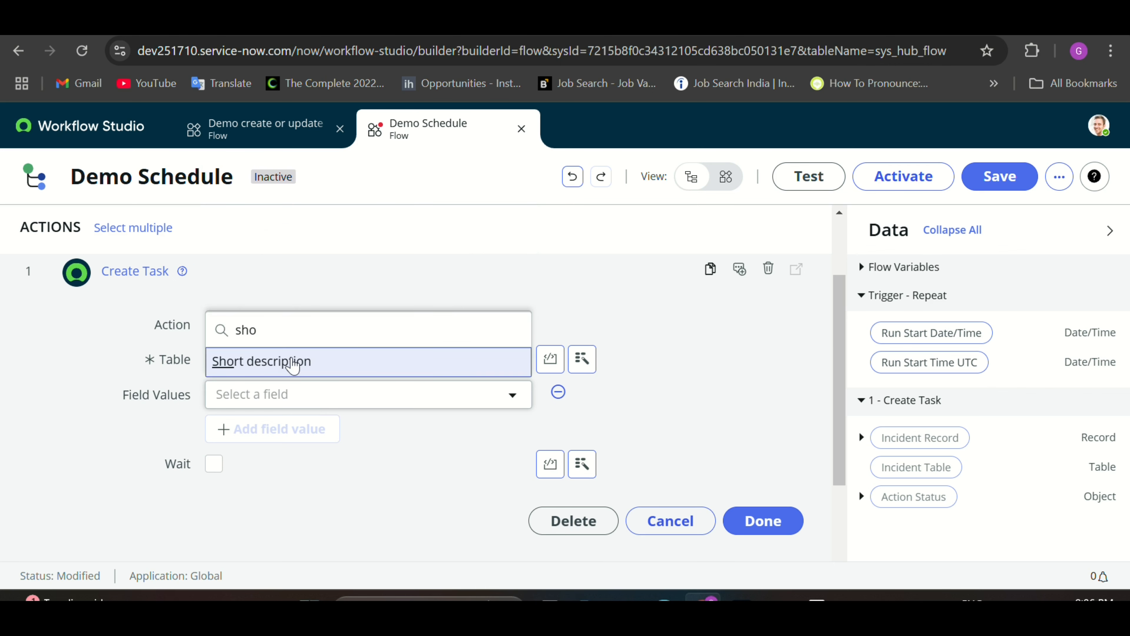
{"action": "left_click", "coordinate": [293, 366]}
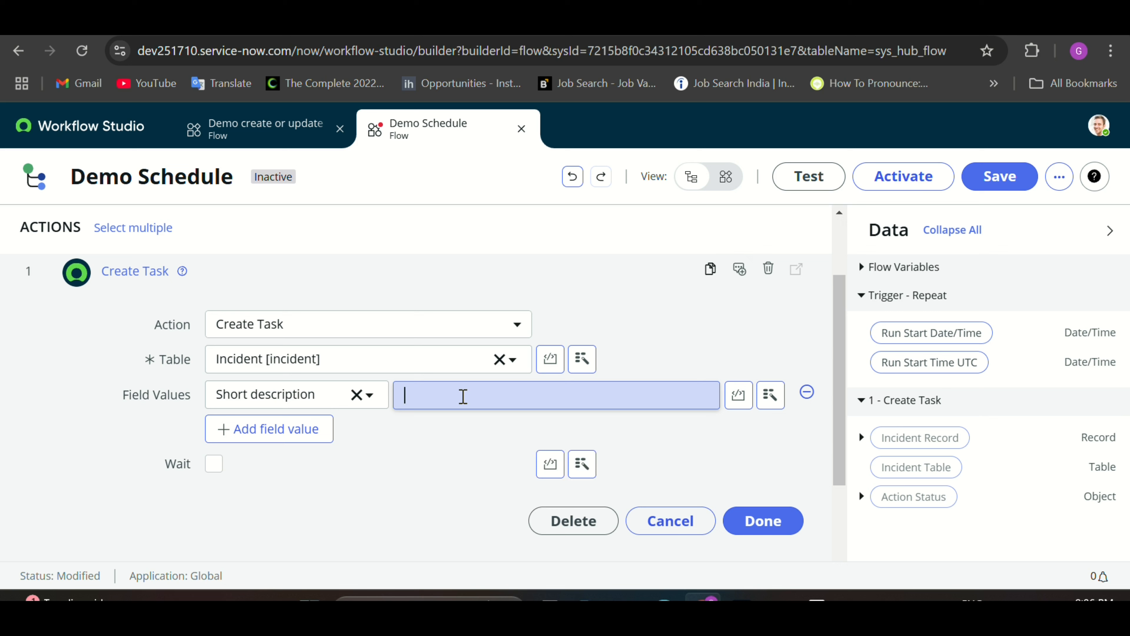
{"action": "type", "text": "Demo"}
{"action": "scroll", "coordinate": [445, 423], "scroll_direction": "up", "scroll_amount": 3}
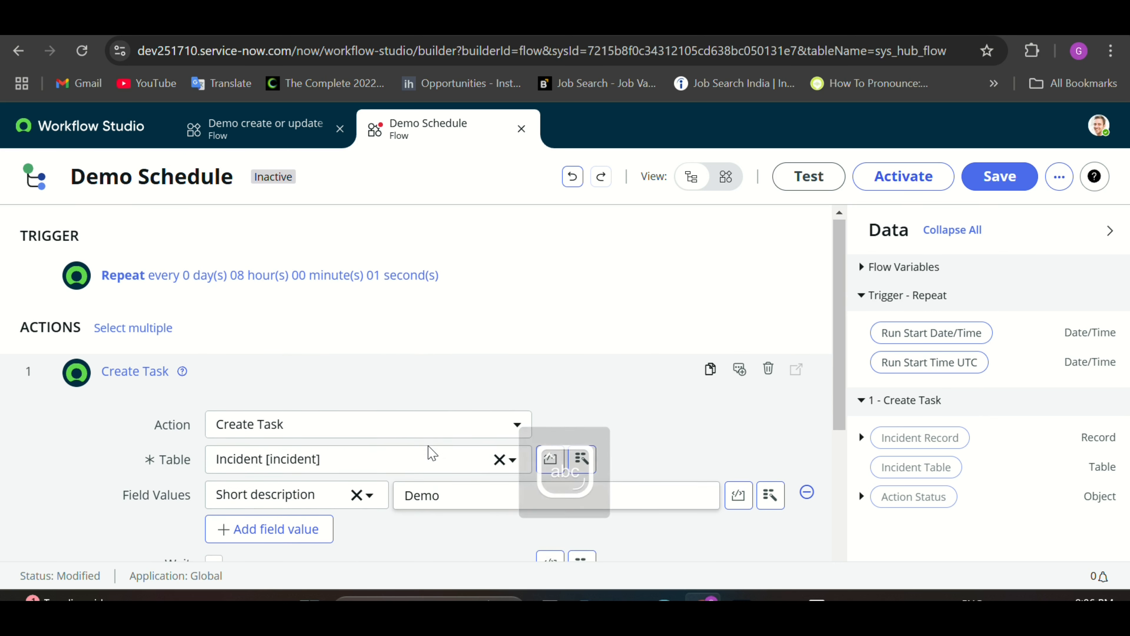
{"action": "type", "text": "re"}
{"action": "key", "text": "BackSpace"}
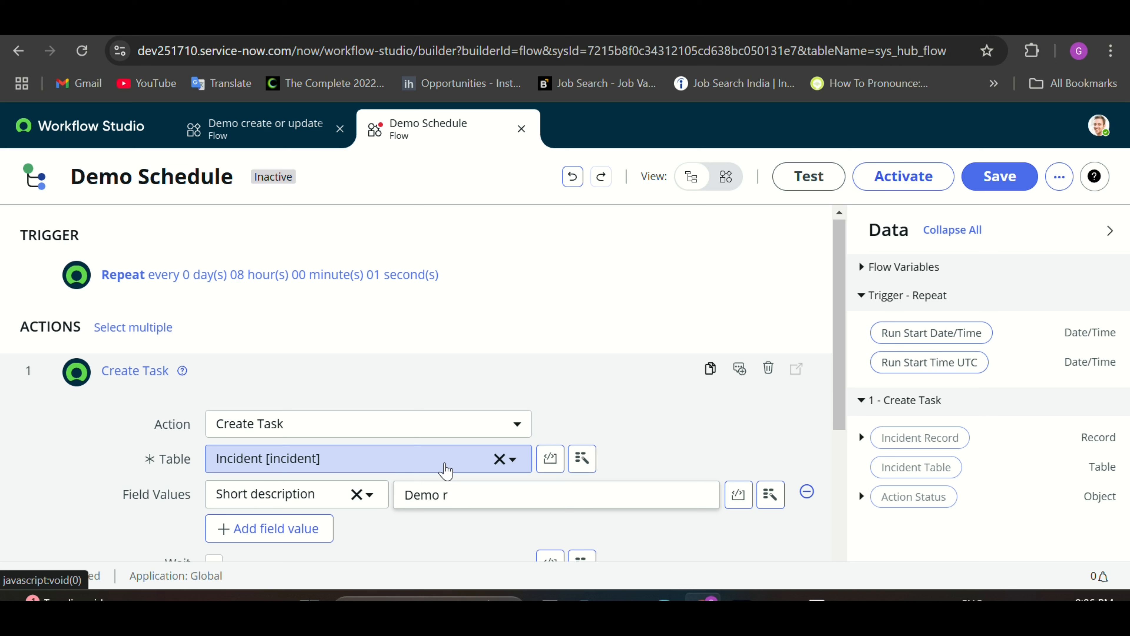
{"action": "key", "text": "BackSpace"}
{"action": "type", "text": "Re"}
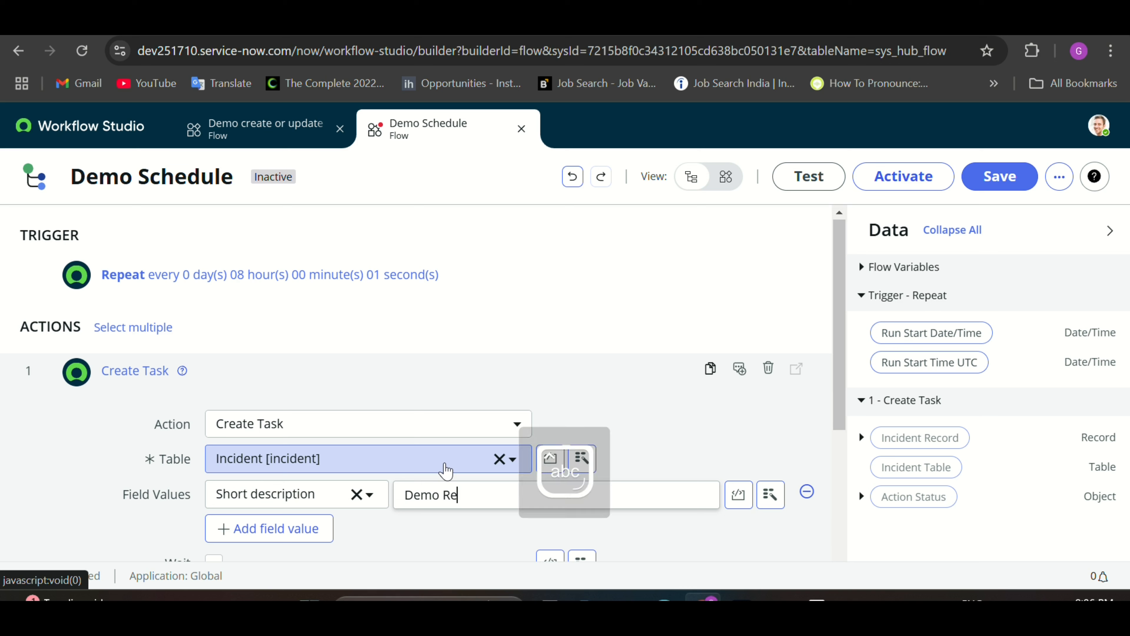
{"action": "type", "text": "peat"}
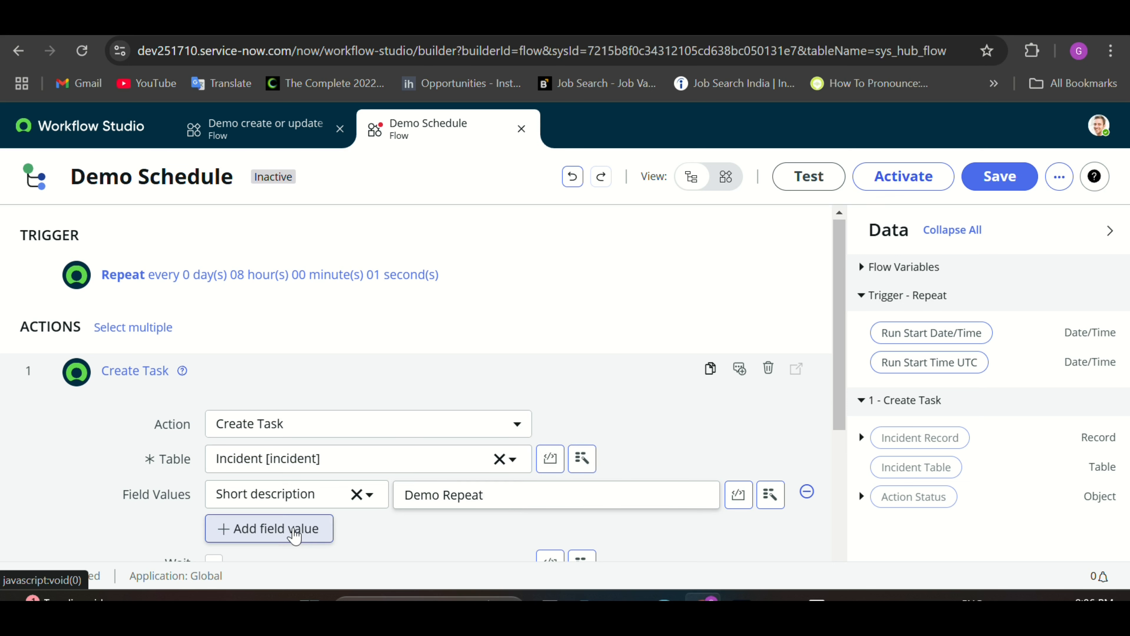
Step: Set the incident's Assignment group to App Engine Admins and finish the Create Task step
{"action": "left_click", "coordinate": [289, 530]}
{"action": "left_click", "coordinate": [289, 528]}
{"action": "type", "text": "assi"}
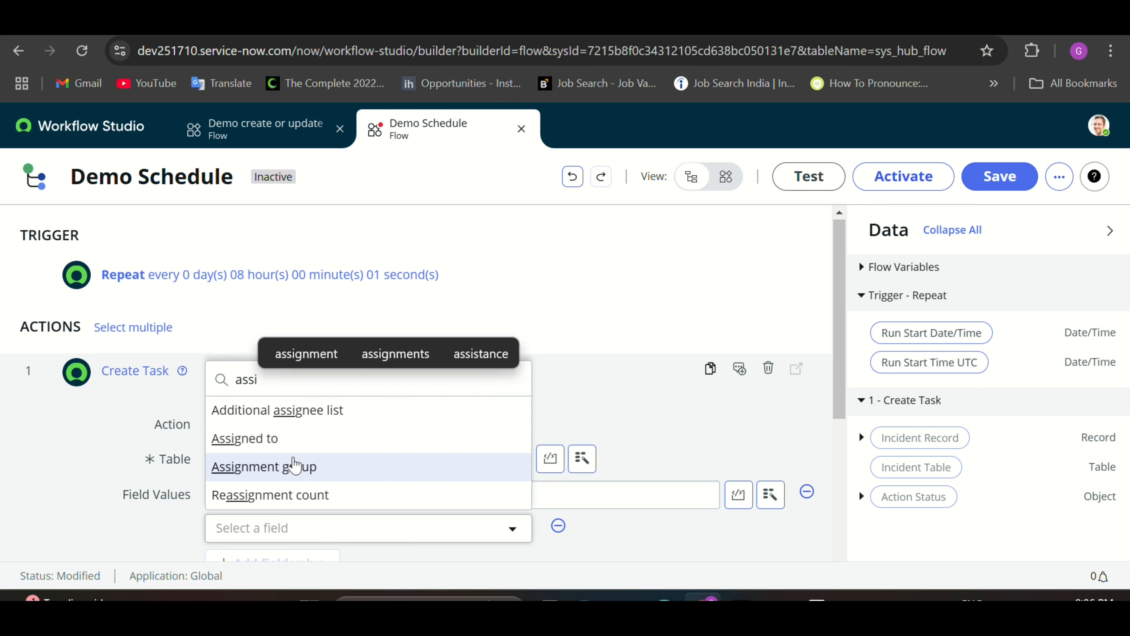
{"action": "left_click", "coordinate": [293, 466]}
{"action": "left_click", "coordinate": [430, 530]}
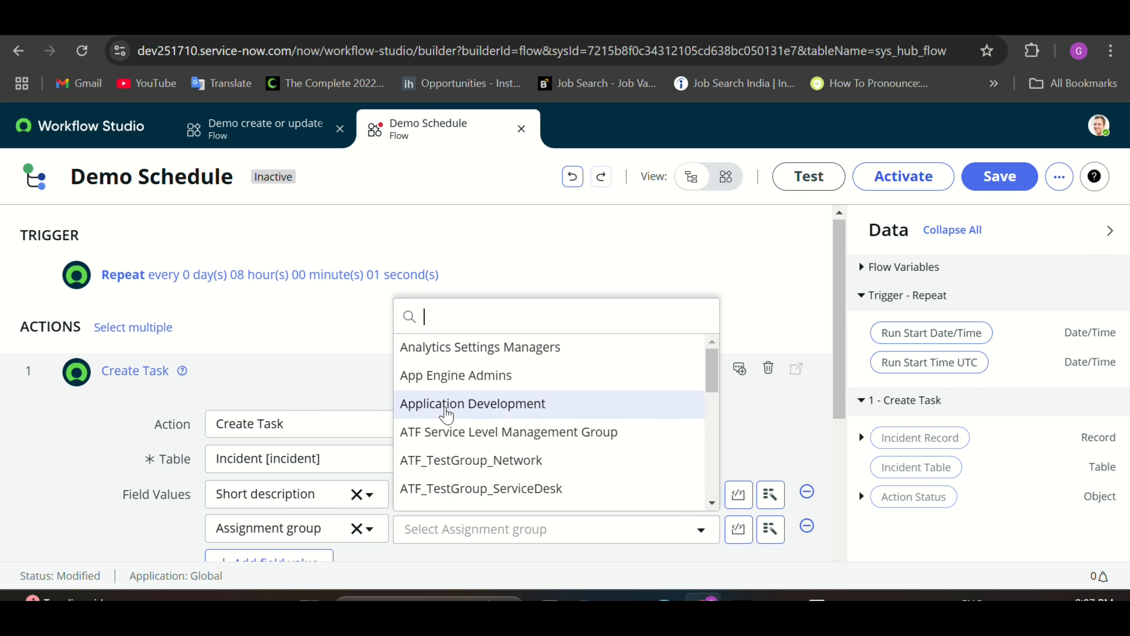
{"action": "left_click", "coordinate": [444, 379]}
{"action": "scroll", "coordinate": [444, 397], "scroll_direction": "down", "scroll_amount": 3}
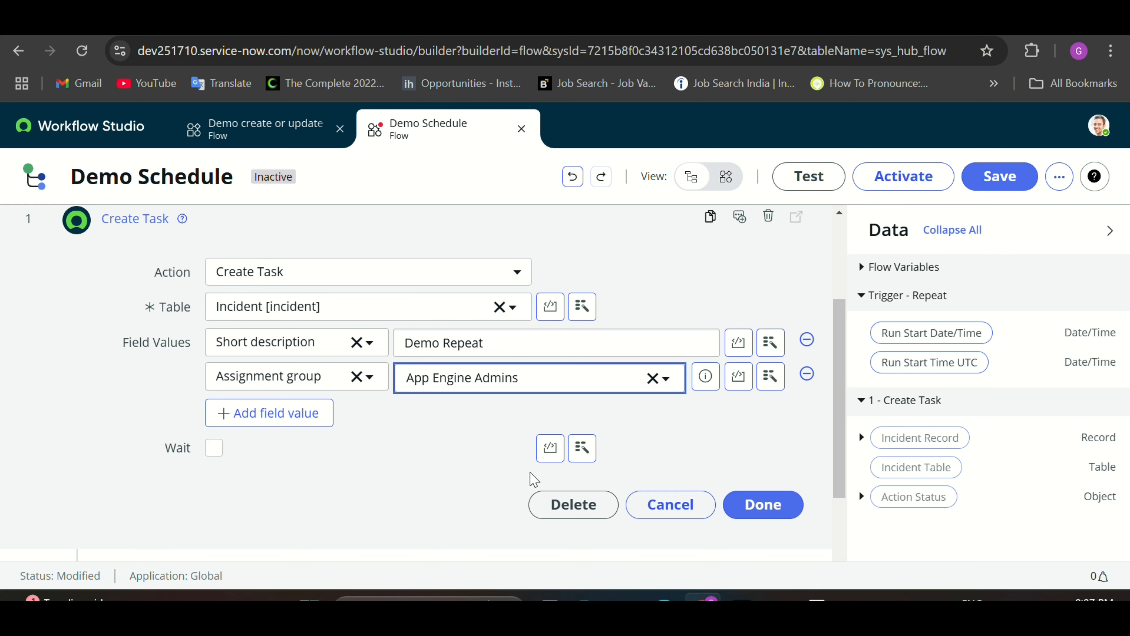
{"action": "left_click", "coordinate": [752, 505]}
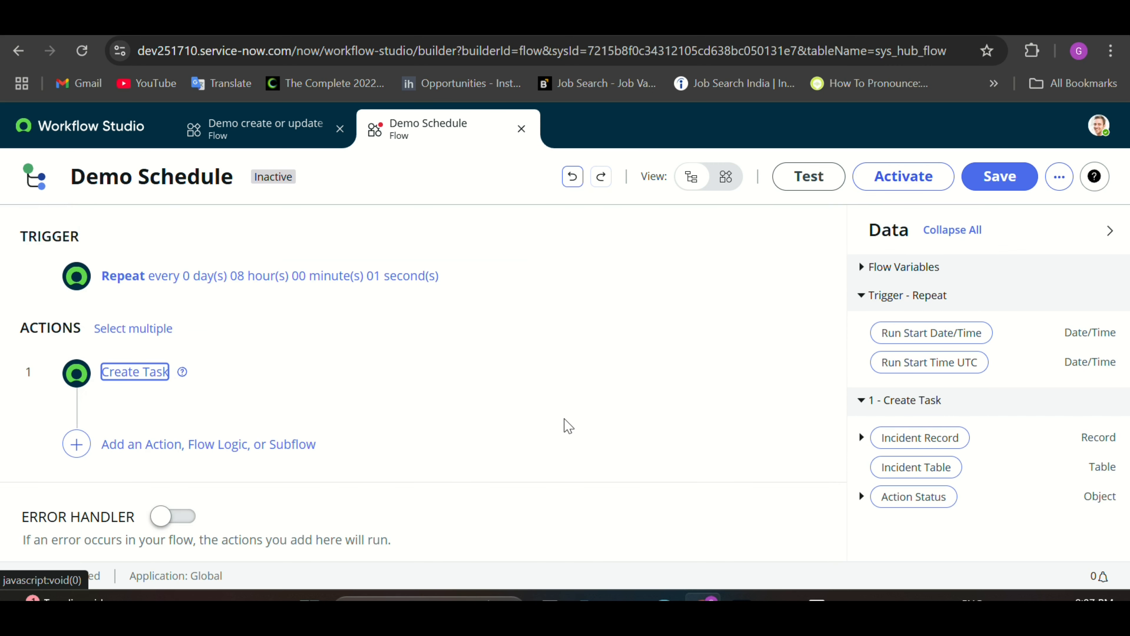
Step: Save and activate the Demo Schedule flow, then start a test run
{"action": "left_click", "coordinate": [1007, 179]}
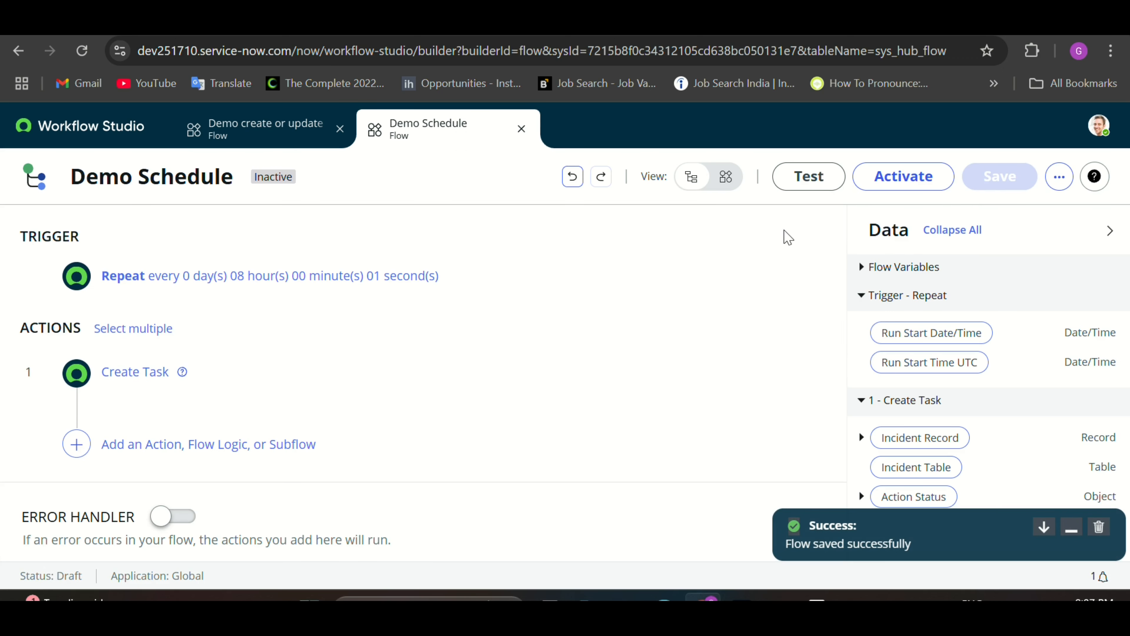
{"action": "left_click", "coordinate": [896, 186]}
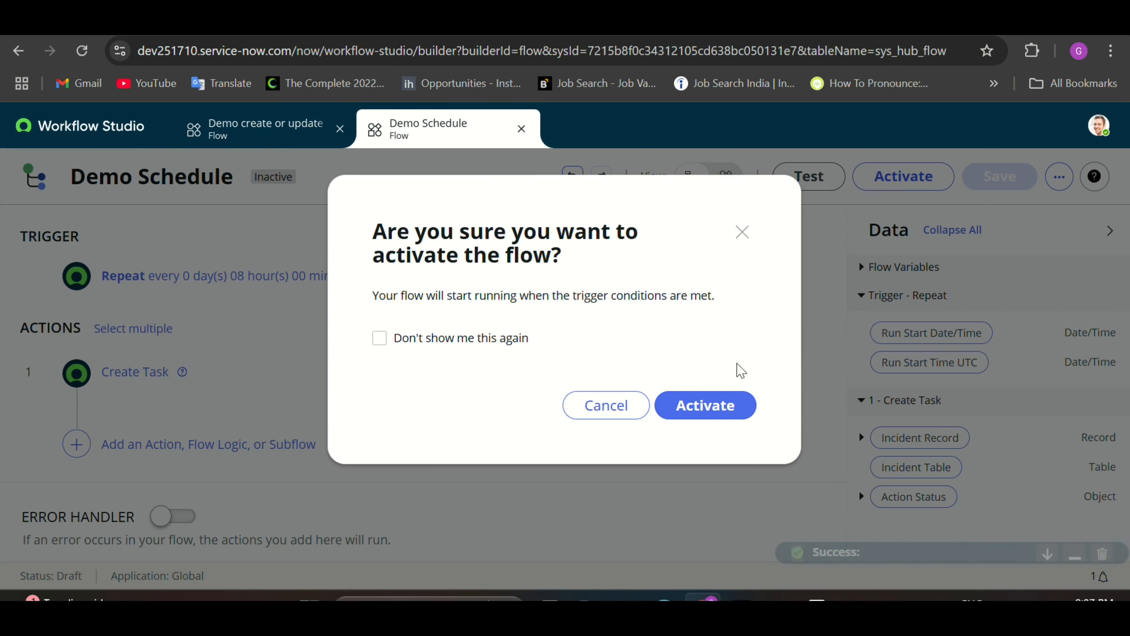
{"action": "left_click", "coordinate": [718, 404]}
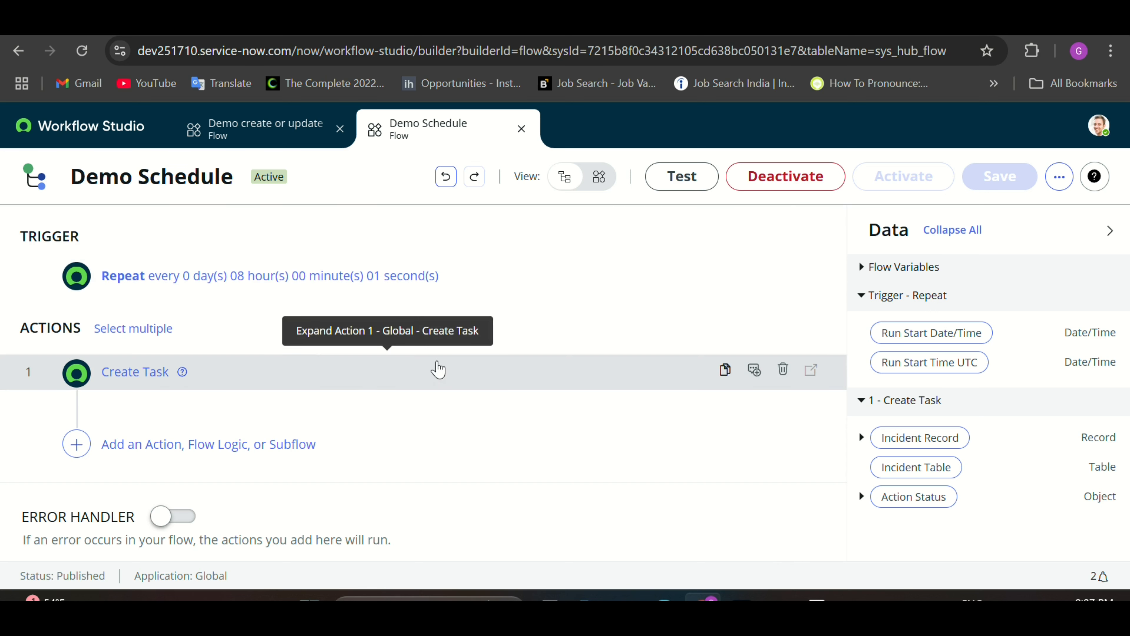
{"action": "left_click", "coordinate": [686, 181]}
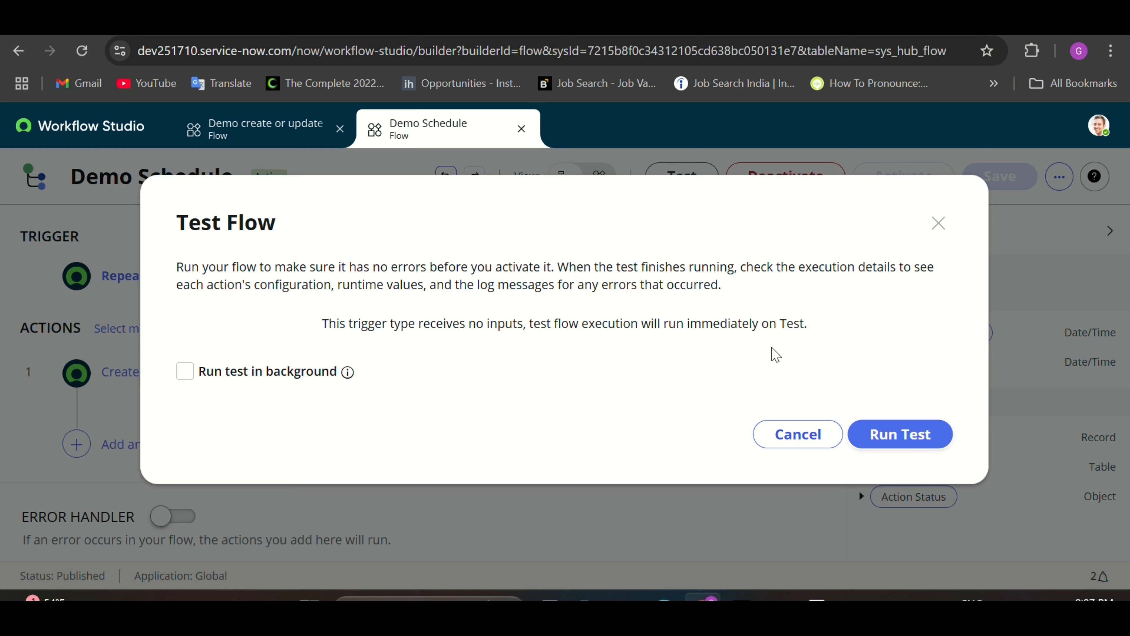
Step: Run the Demo Schedule flow test and view its execution details
{"action": "left_click", "coordinate": [896, 438]}
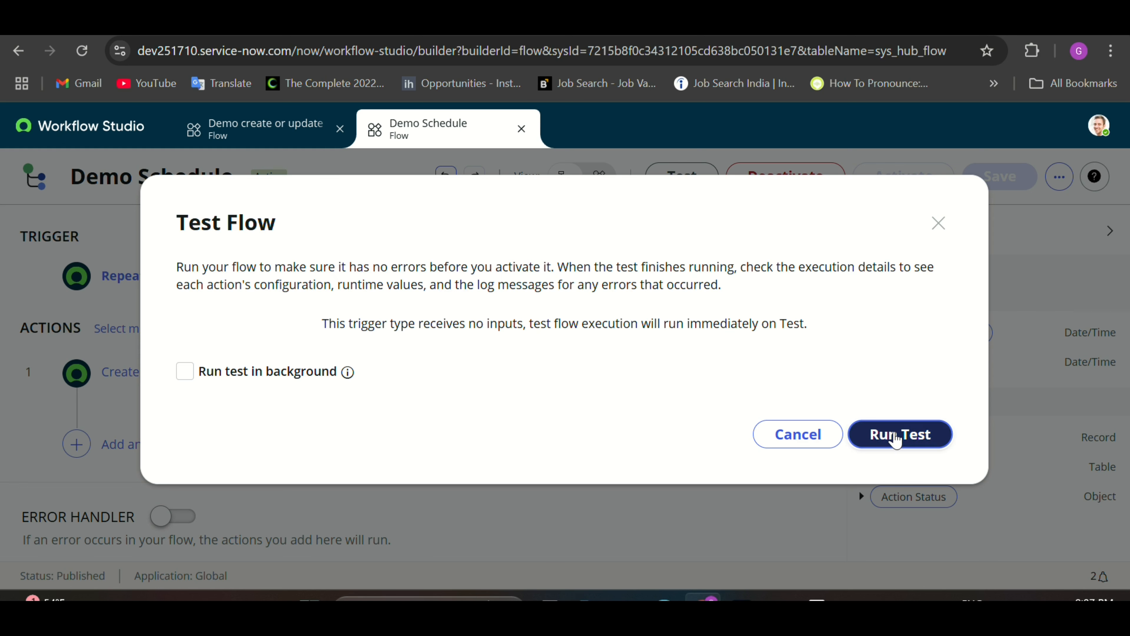
{"action": "left_click", "coordinate": [896, 438]}
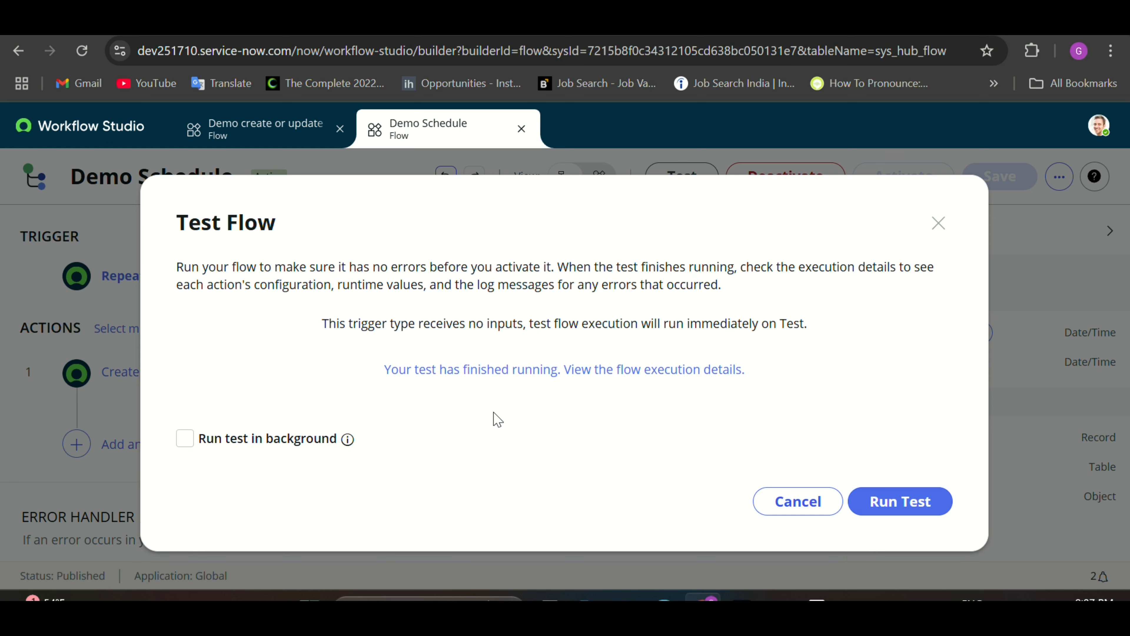
{"action": "left_click", "coordinate": [510, 374]}
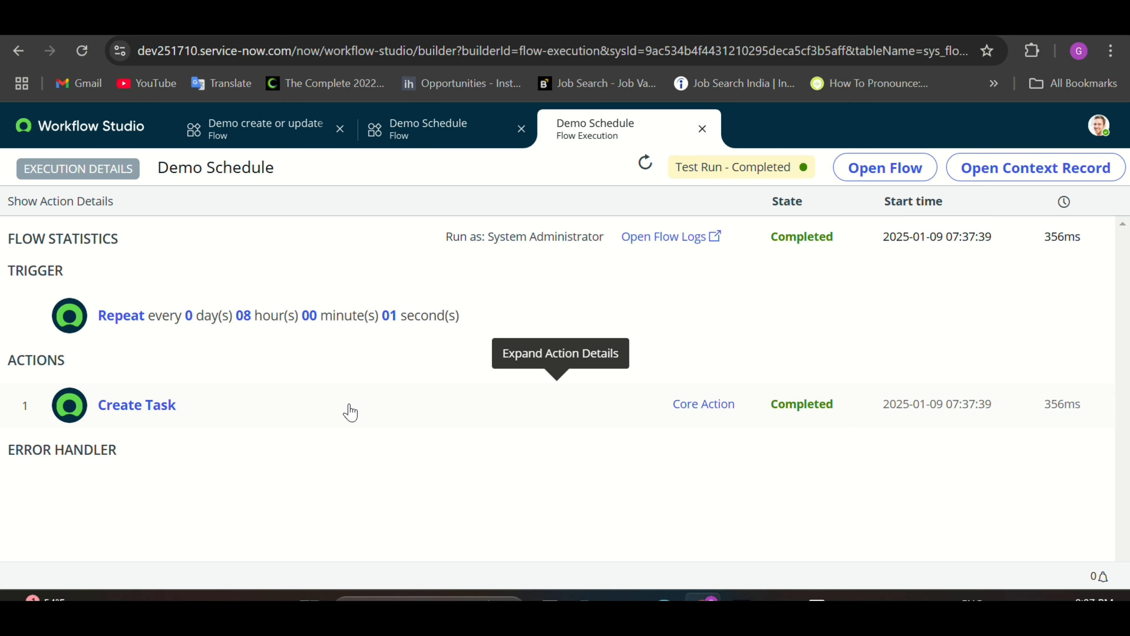
Step: Expand the Create Task action details and preview incident INC0010003's description and assignment group
{"action": "left_click", "coordinate": [341, 414]}
{"action": "scroll", "coordinate": [419, 418], "scroll_direction": "down", "scroll_amount": 4}
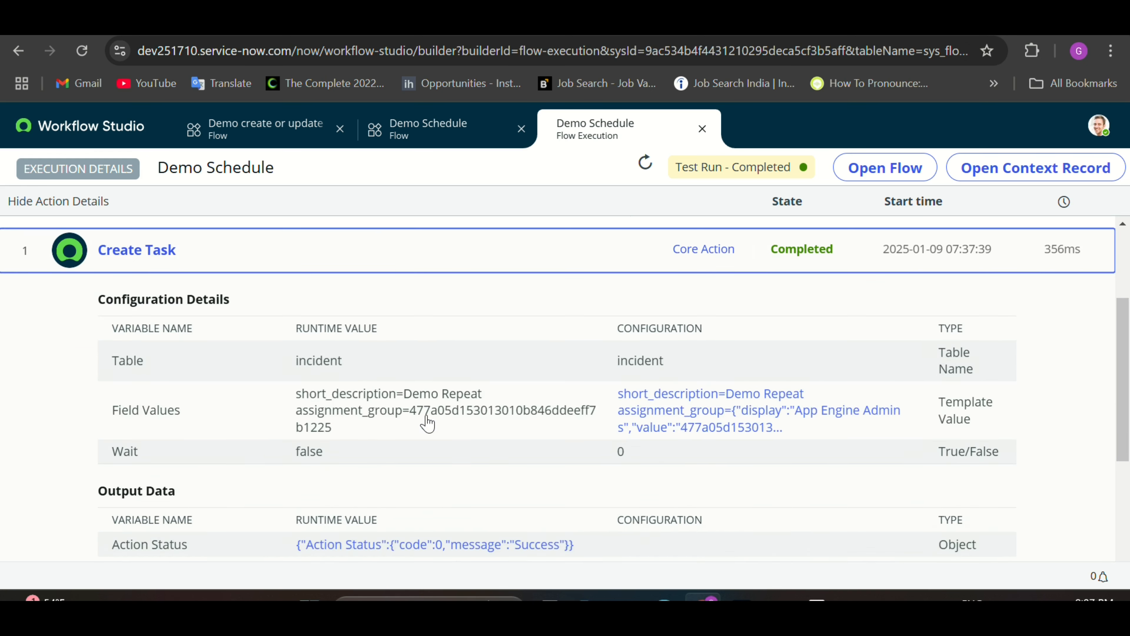
{"action": "scroll", "coordinate": [427, 415], "scroll_direction": "down", "scroll_amount": 2}
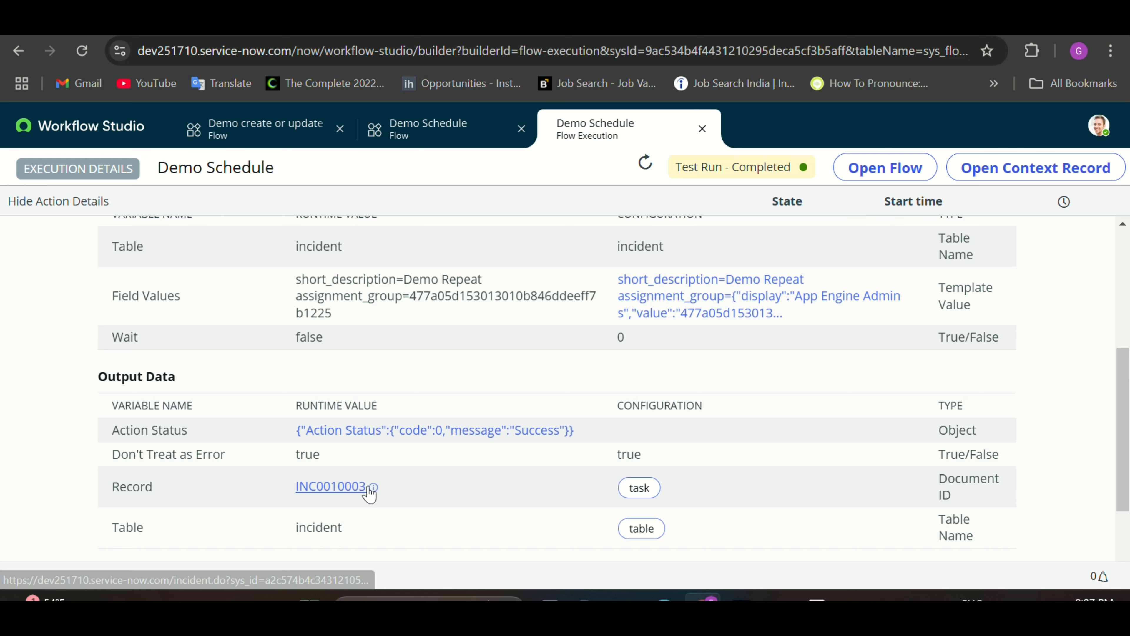
{"action": "left_click", "coordinate": [373, 486]}
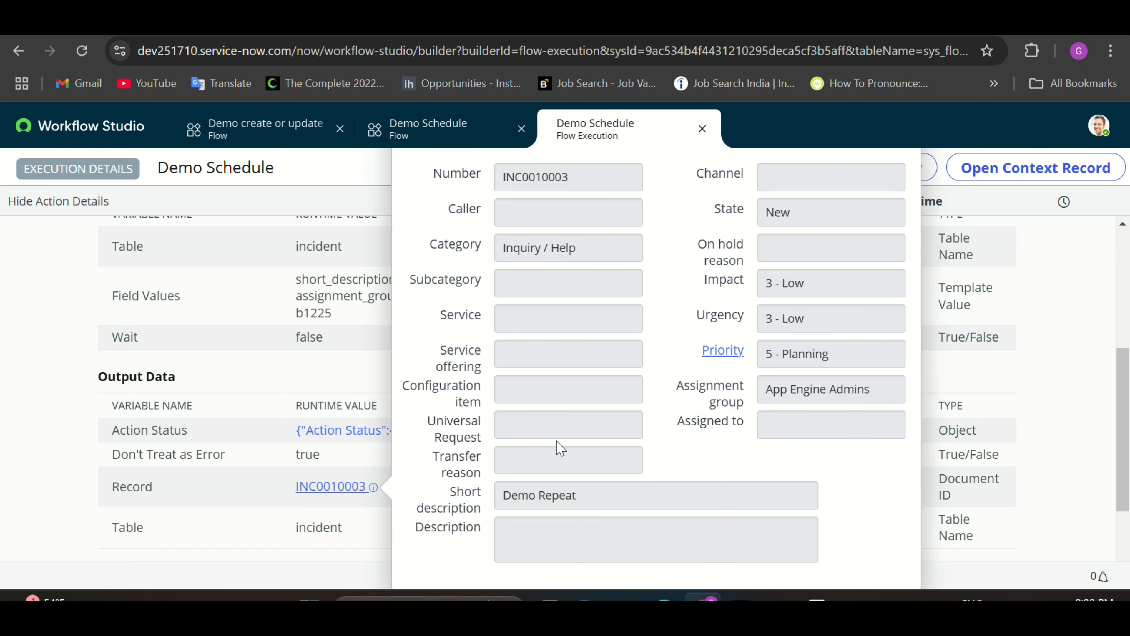
{"action": "left_click_drag", "start_coordinate": [579, 494], "coordinate": [502, 496]}
{"action": "left_click", "coordinate": [772, 394]}
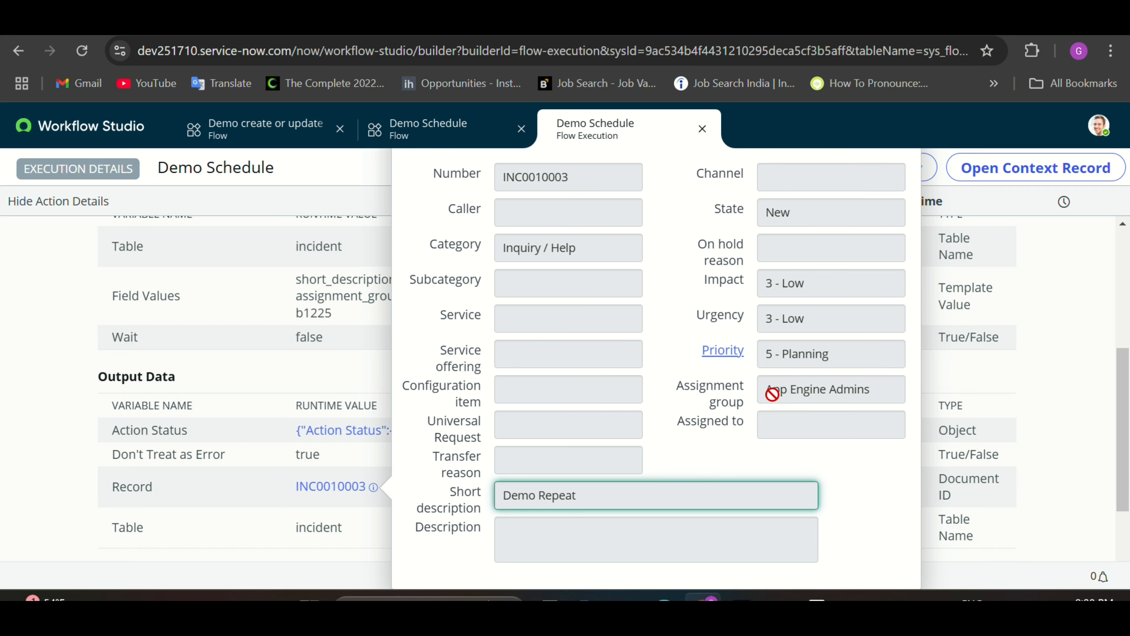
{"action": "left_click_drag", "start_coordinate": [773, 394], "coordinate": [856, 388]}
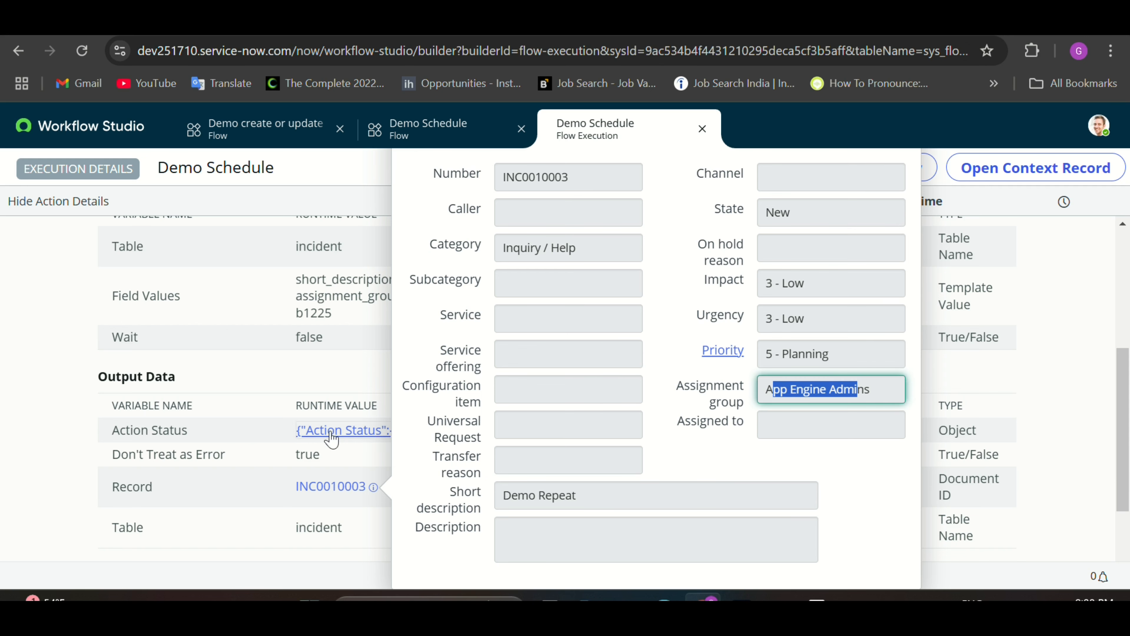
{"action": "scroll", "coordinate": [332, 438], "scroll_direction": "up", "scroll_amount": 5}
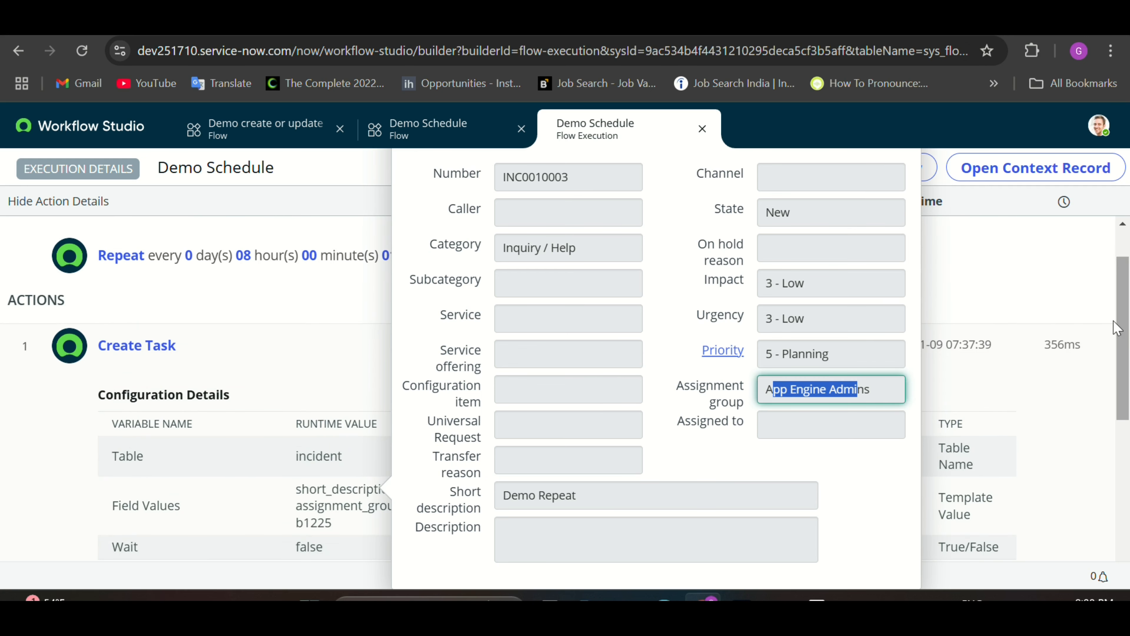
{"action": "left_click", "coordinate": [1072, 331]}
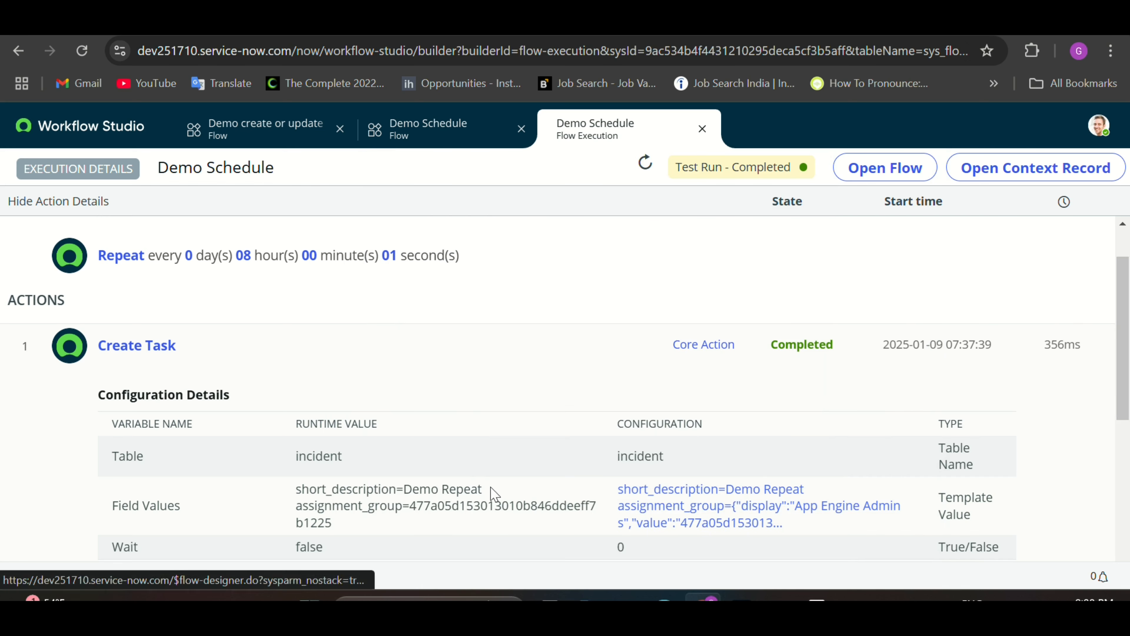
Step: Preview incident INC0010003 again, then select its record number
{"action": "scroll", "coordinate": [462, 487], "scroll_direction": "down", "scroll_amount": 4}
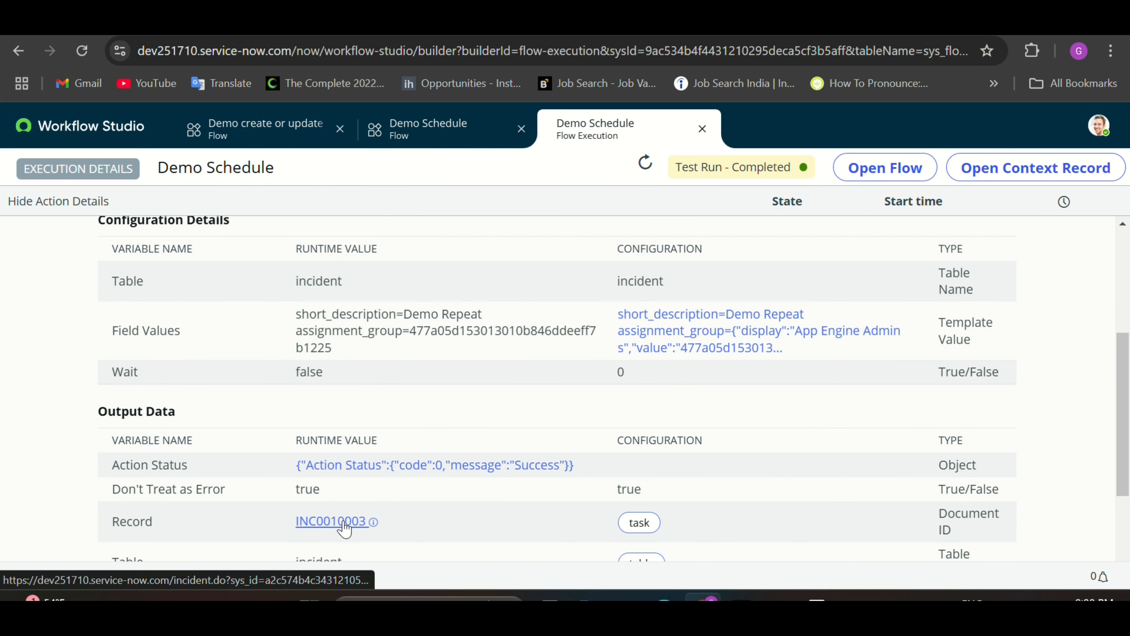
{"action": "left_click", "coordinate": [373, 521]}
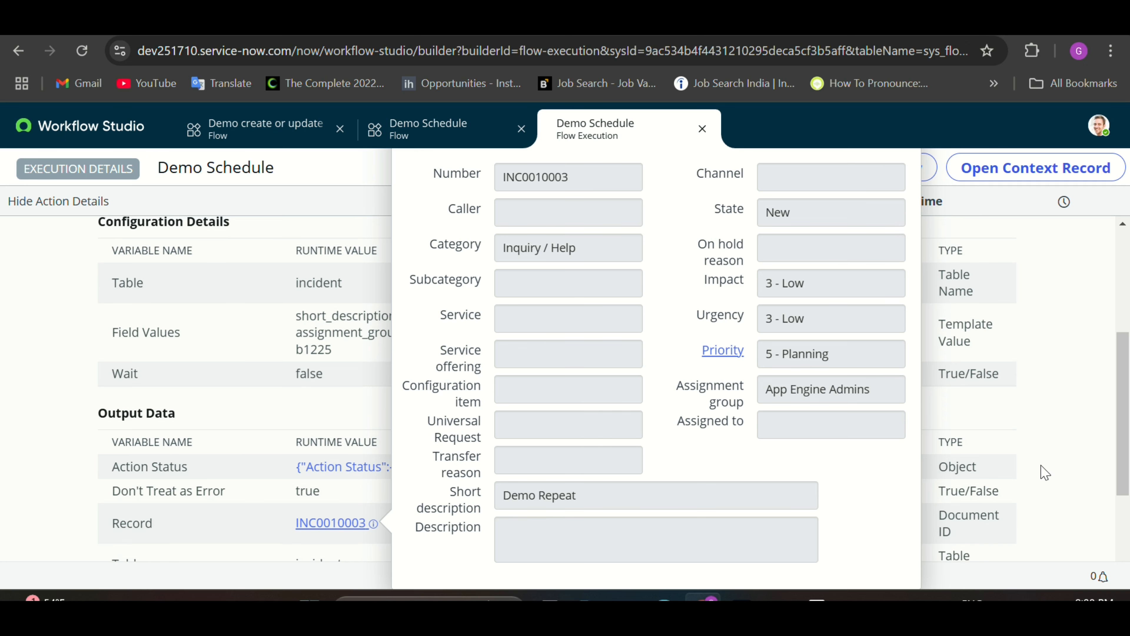
{"action": "left_click", "coordinate": [356, 467]}
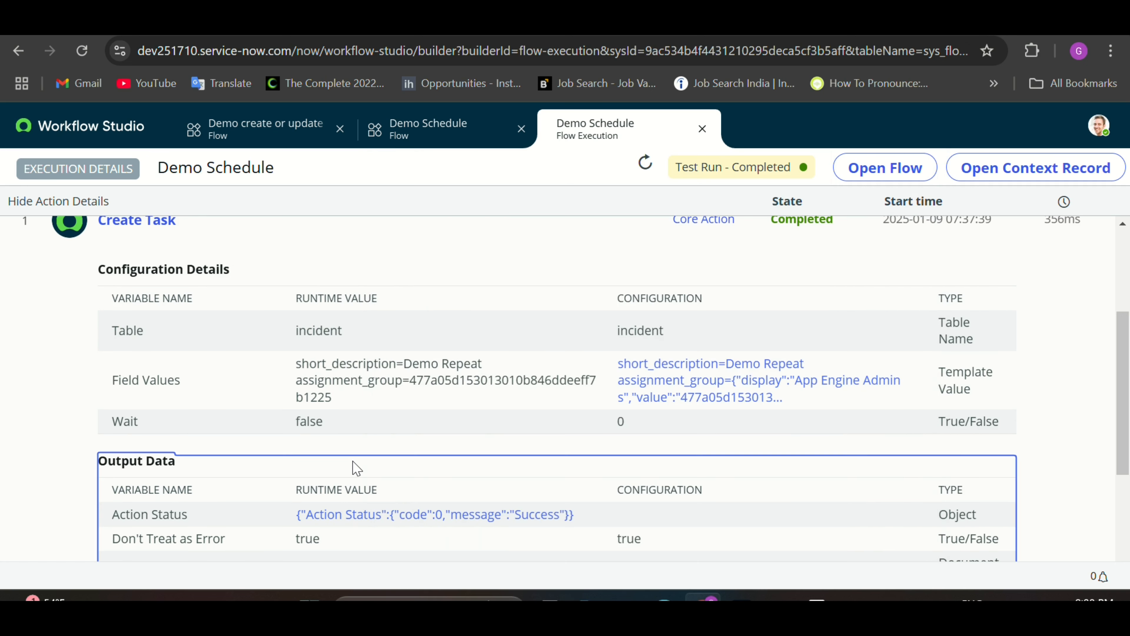
{"action": "scroll", "coordinate": [427, 484], "scroll_direction": "down", "scroll_amount": 5}
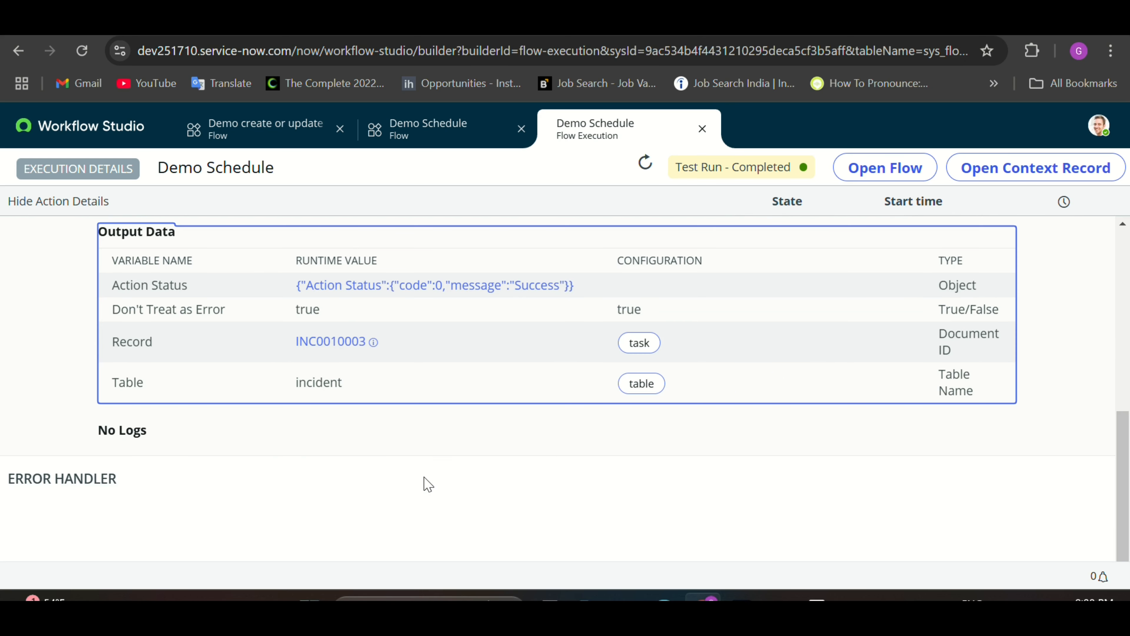
{"action": "scroll", "coordinate": [427, 484], "scroll_direction": "up", "scroll_amount": 1}
{"action": "left_click_drag", "start_coordinate": [381, 392], "coordinate": [298, 386]}
{"action": "key", "text": "ctrl+c"}
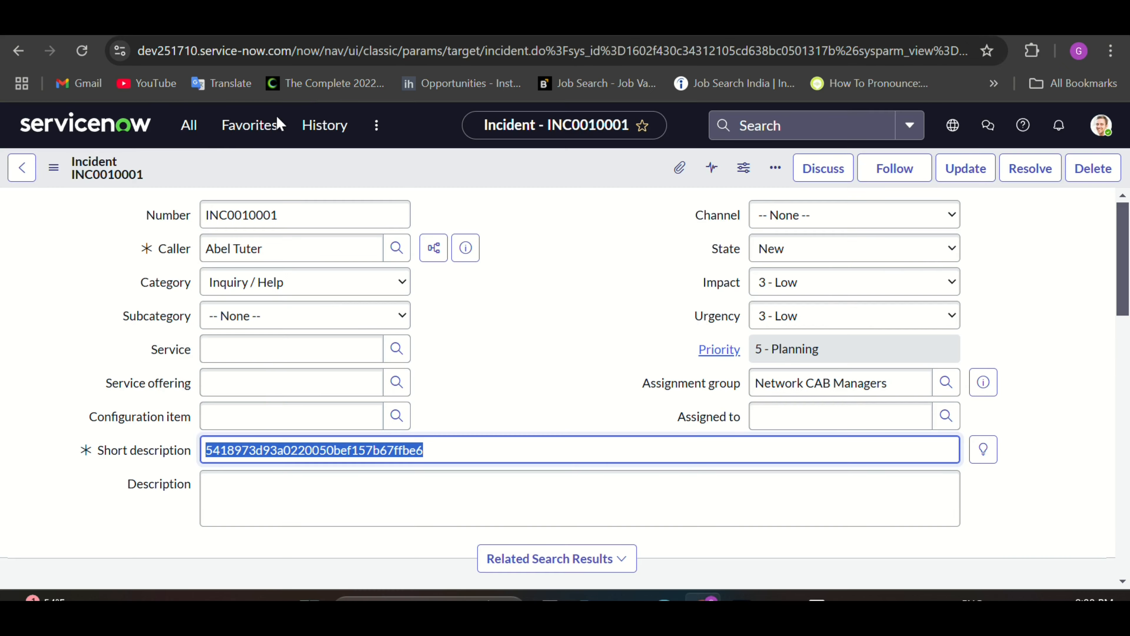
Step: Open incident.list filtered by Number INC0010003, then return to the Workflow Studio tab
{"action": "left_click", "coordinate": [194, 127]}
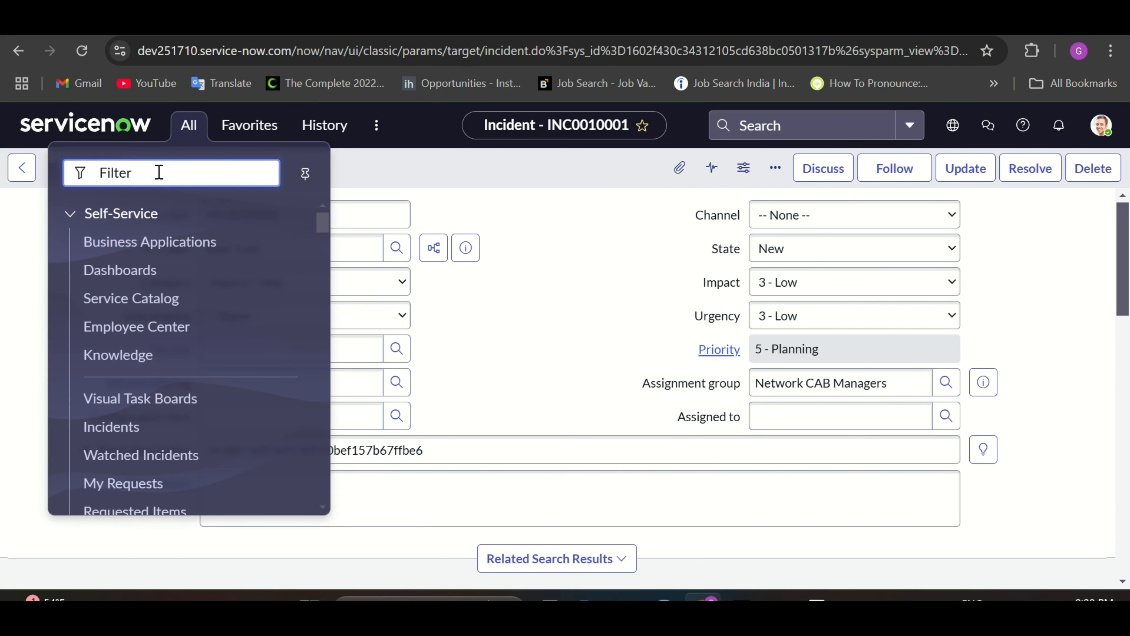
{"action": "type", "text": "in"}
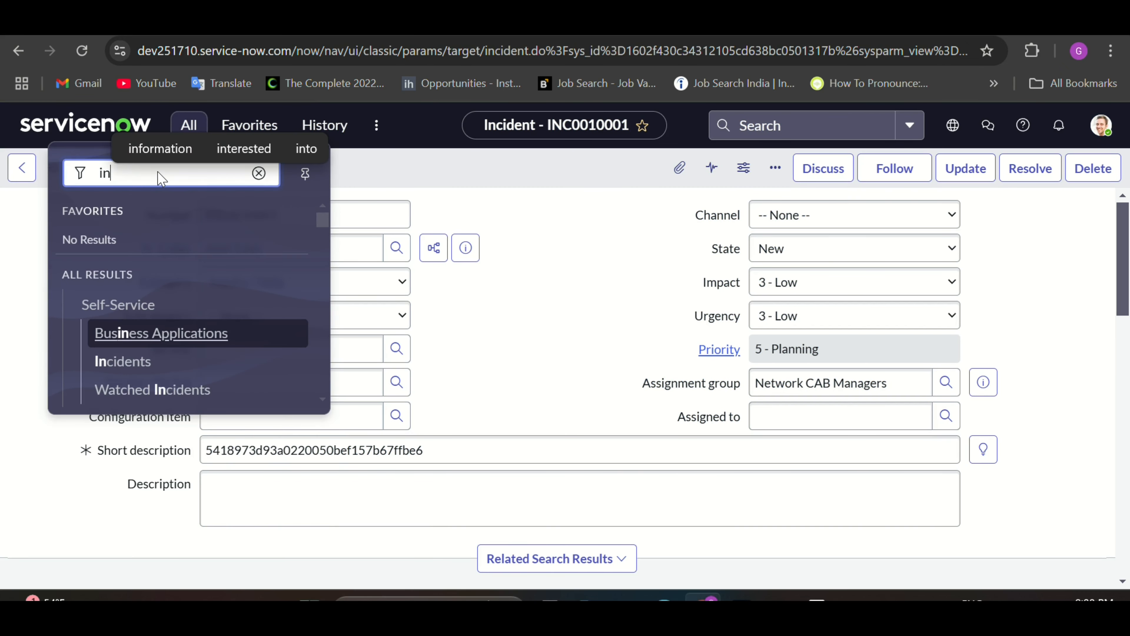
{"action": "type", "text": "cident.list"}
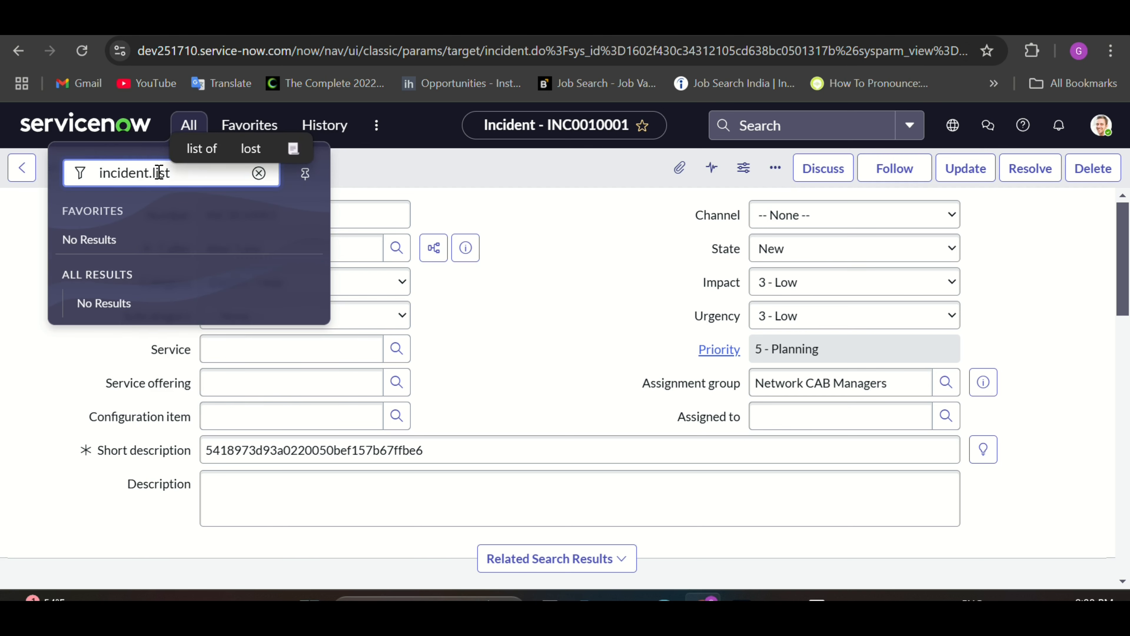
{"action": "key", "text": "Return"}
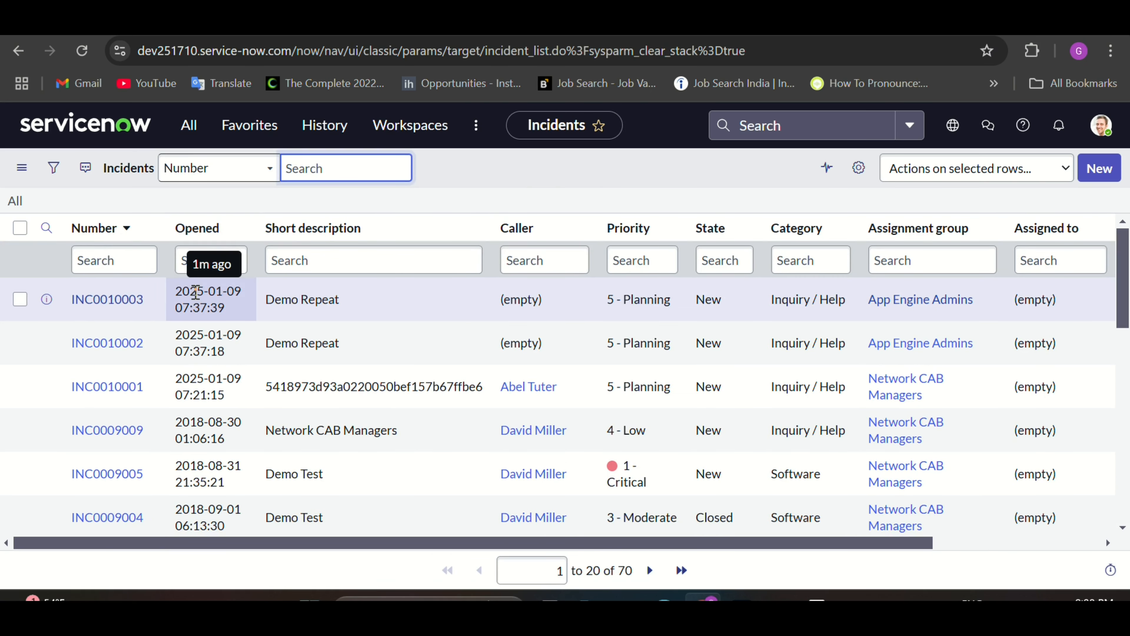
{"action": "left_click", "coordinate": [127, 265]}
{"action": "key", "text": "ctrl+v"}
{"action": "key", "text": "Return"}
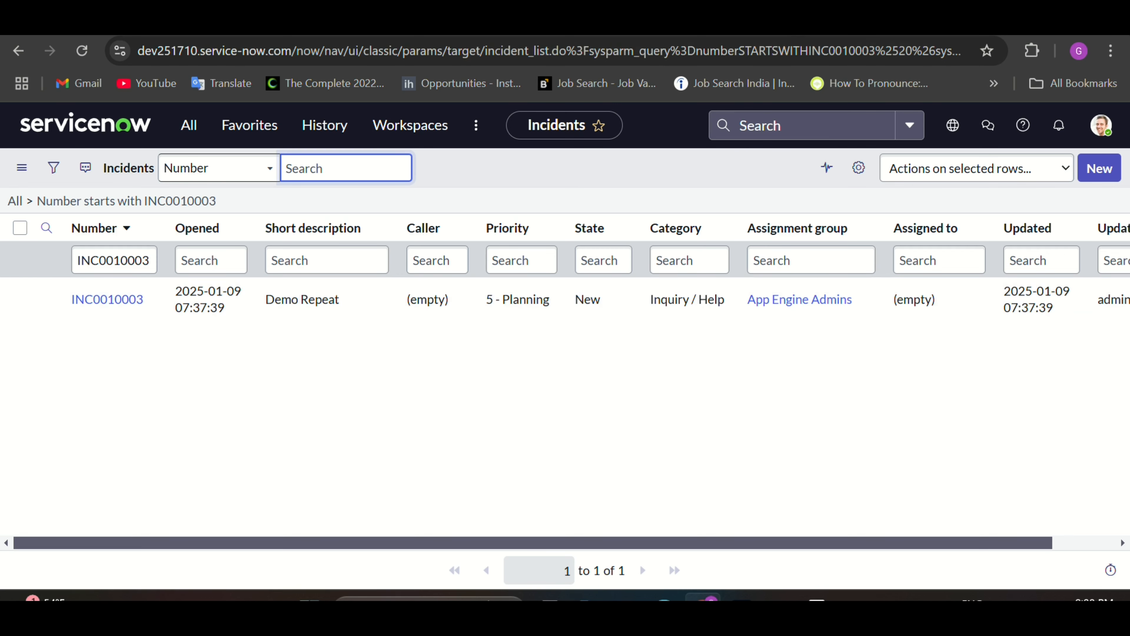
{"action": "left_click", "coordinate": [780, 20]}
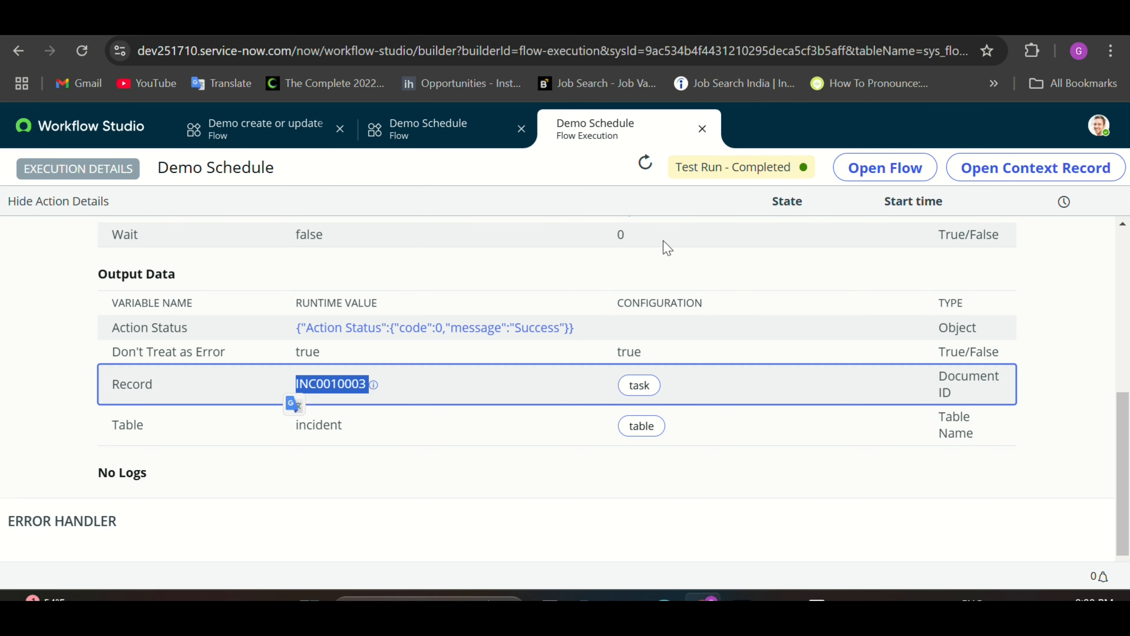
Step: Close the flow execution details and cancel the Test Flow dialog
{"action": "left_click", "coordinate": [705, 134]}
{"action": "left_click", "coordinate": [702, 129]}
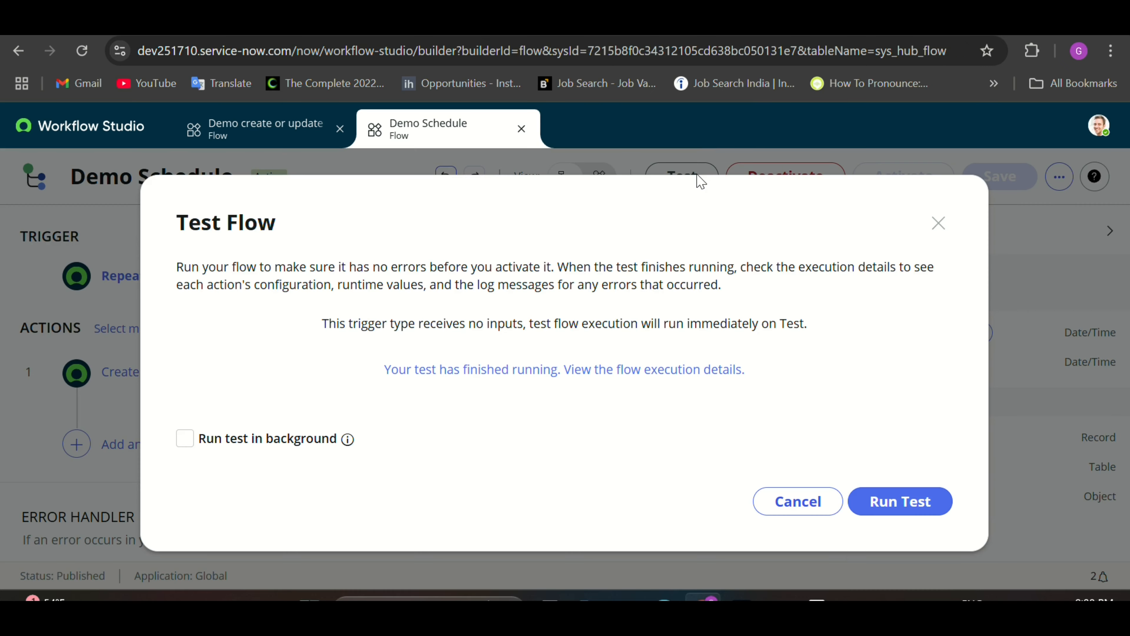
{"action": "left_click", "coordinate": [798, 501]}
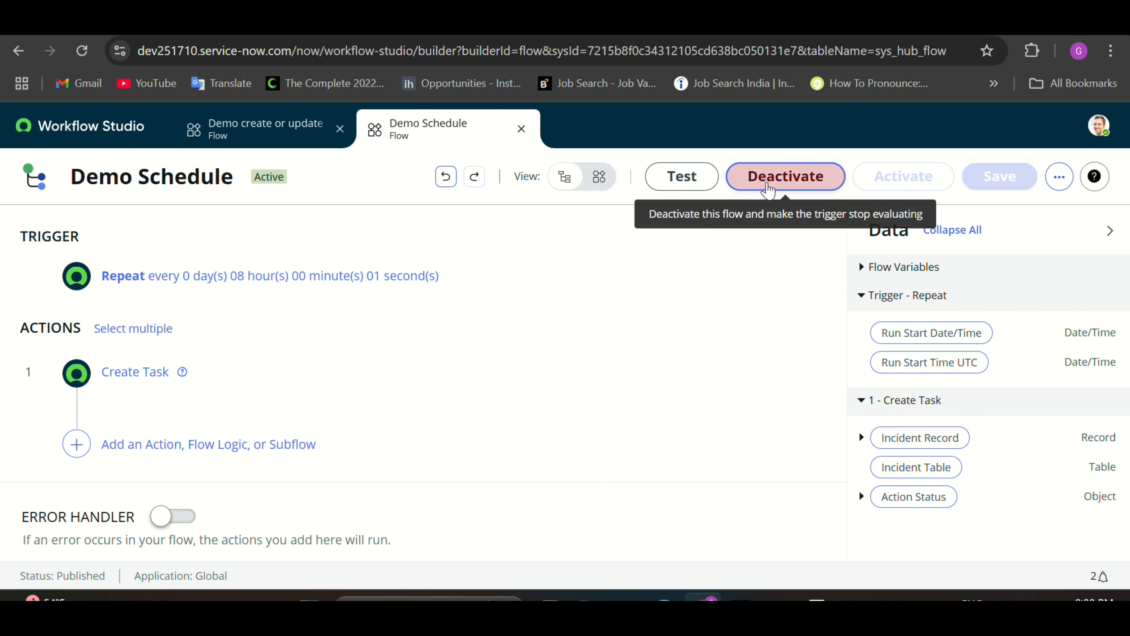
Step: Deactivate the Demo Schedule flow, confirm, and close its tab
{"action": "left_click", "coordinate": [768, 190]}
{"action": "left_click", "coordinate": [676, 415]}
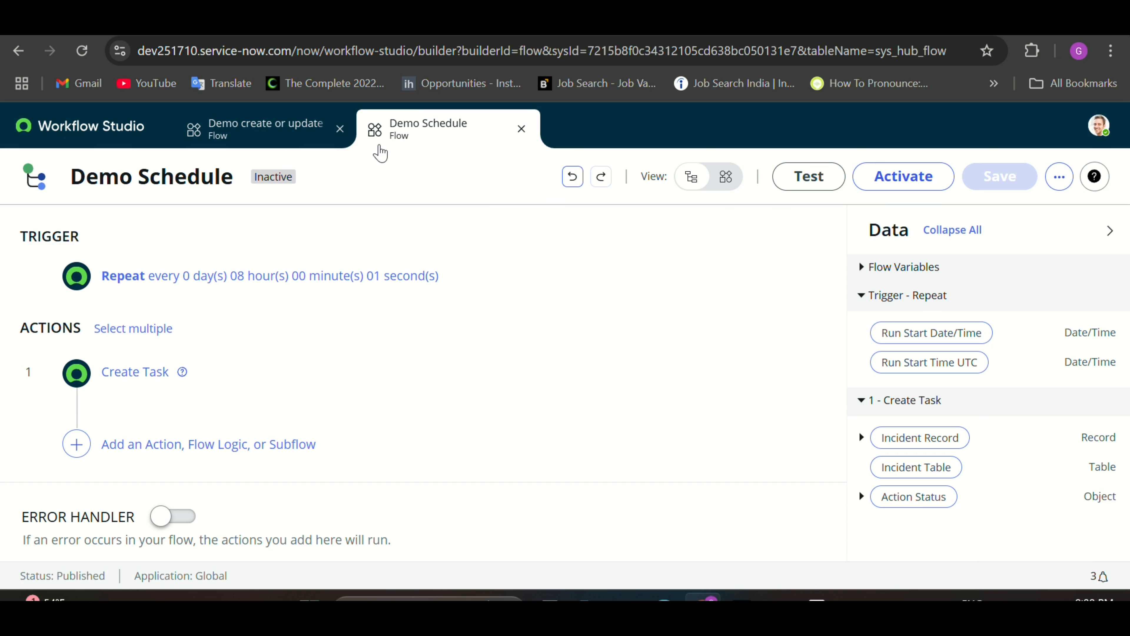
{"action": "left_click", "coordinate": [521, 129]}
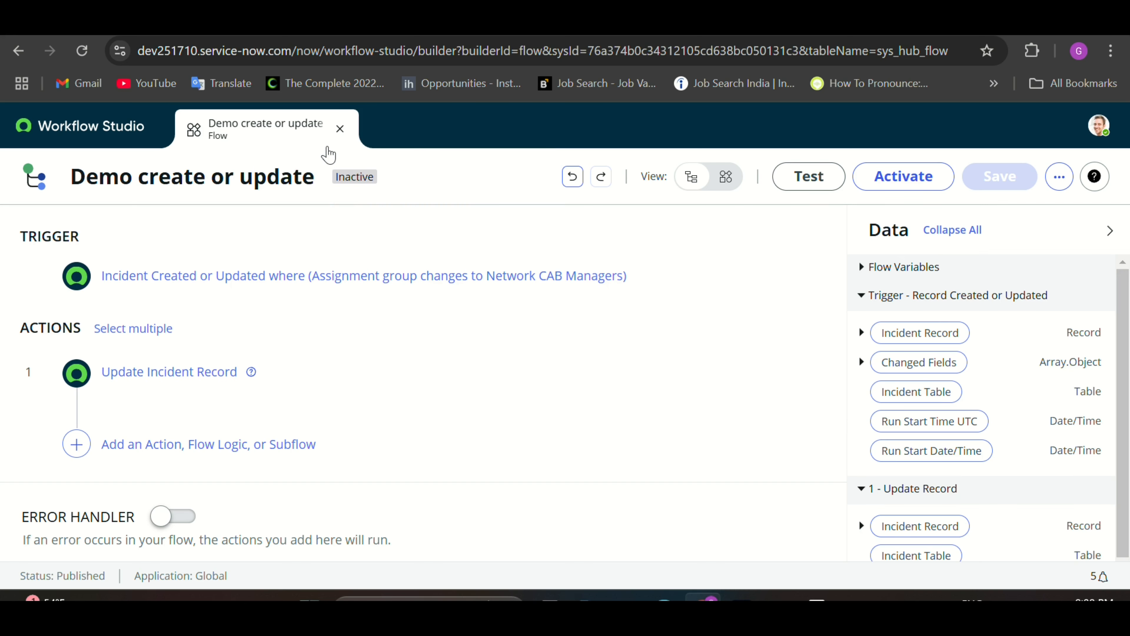
Step: Close the Demo create or update flow and build a new flow named 'Application Demo'
{"action": "left_click", "coordinate": [339, 129]}
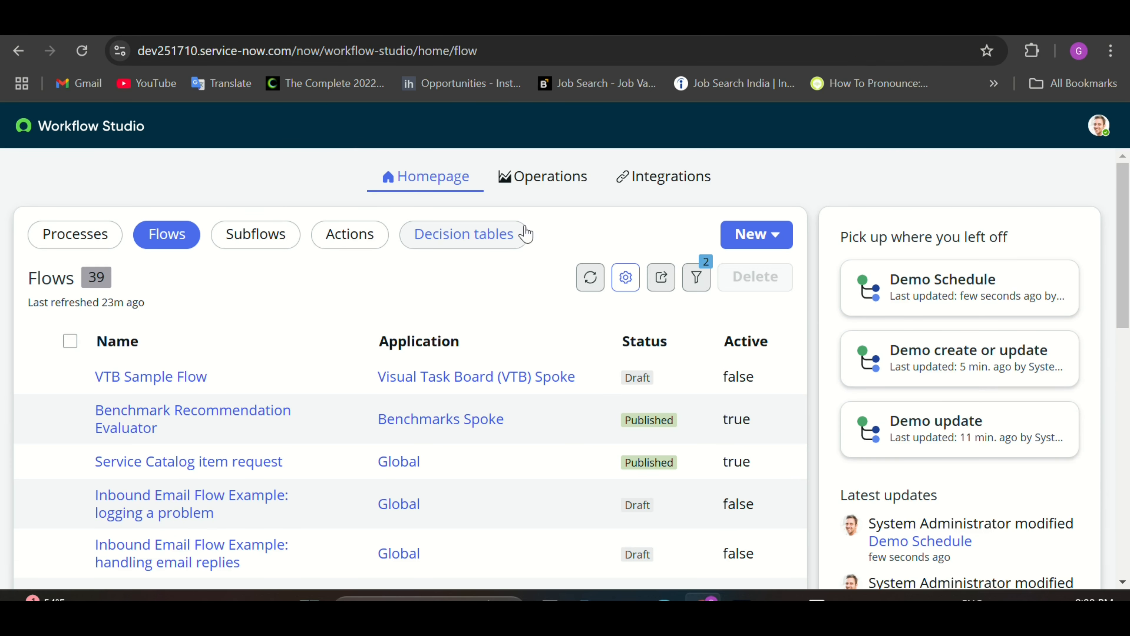
{"action": "left_click", "coordinate": [780, 236]}
{"action": "left_click", "coordinate": [785, 313]}
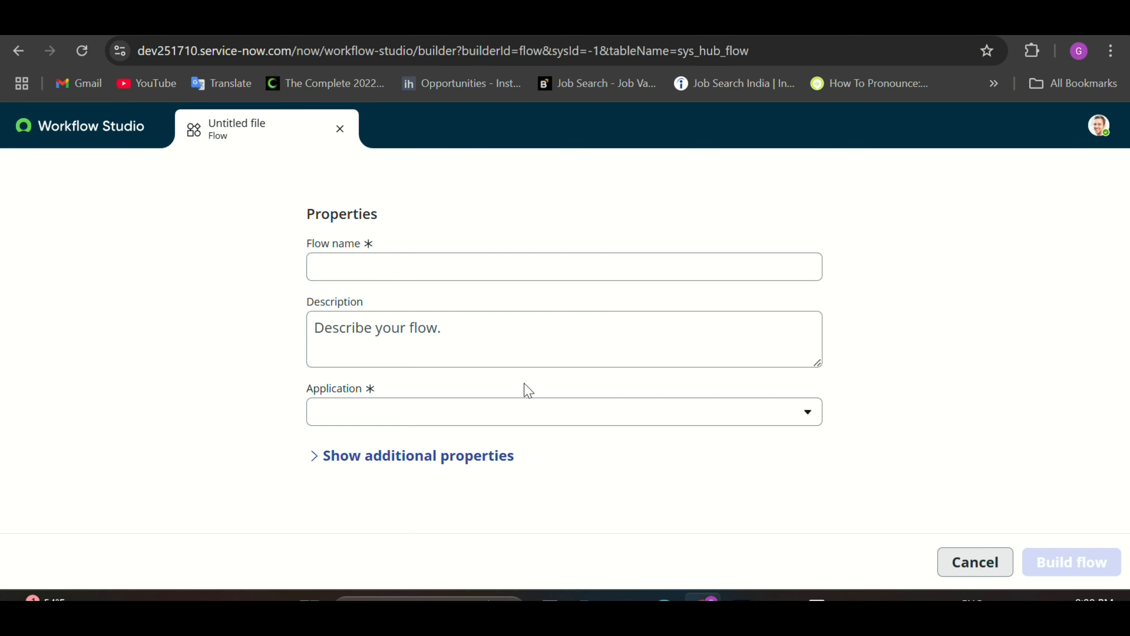
{"action": "left_click", "coordinate": [424, 274]}
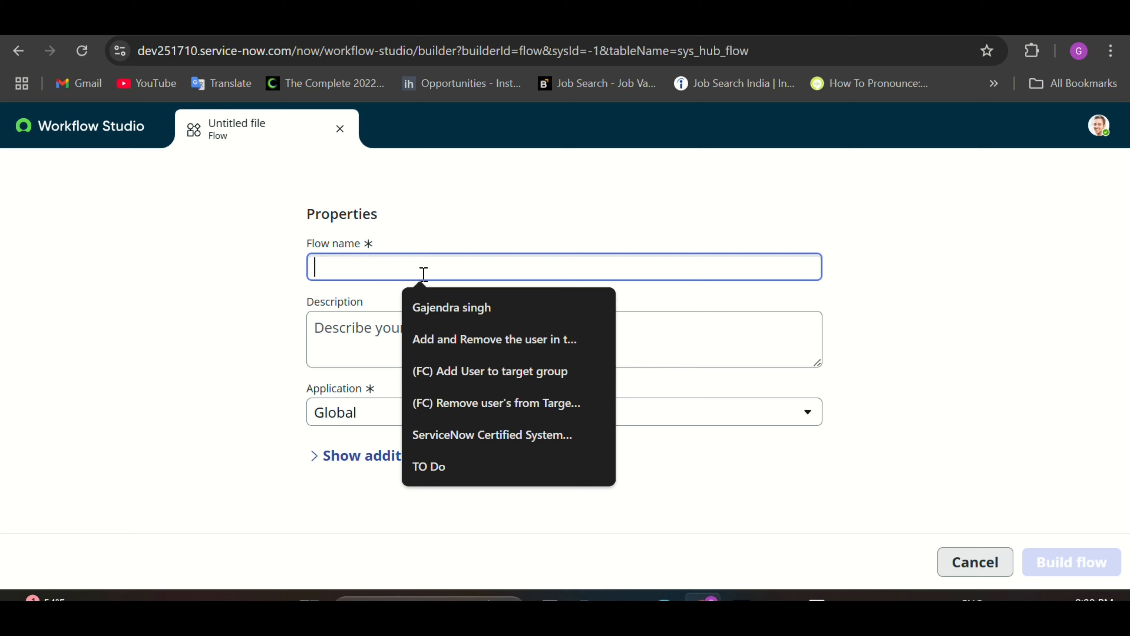
{"action": "type", "text": "Applica"}
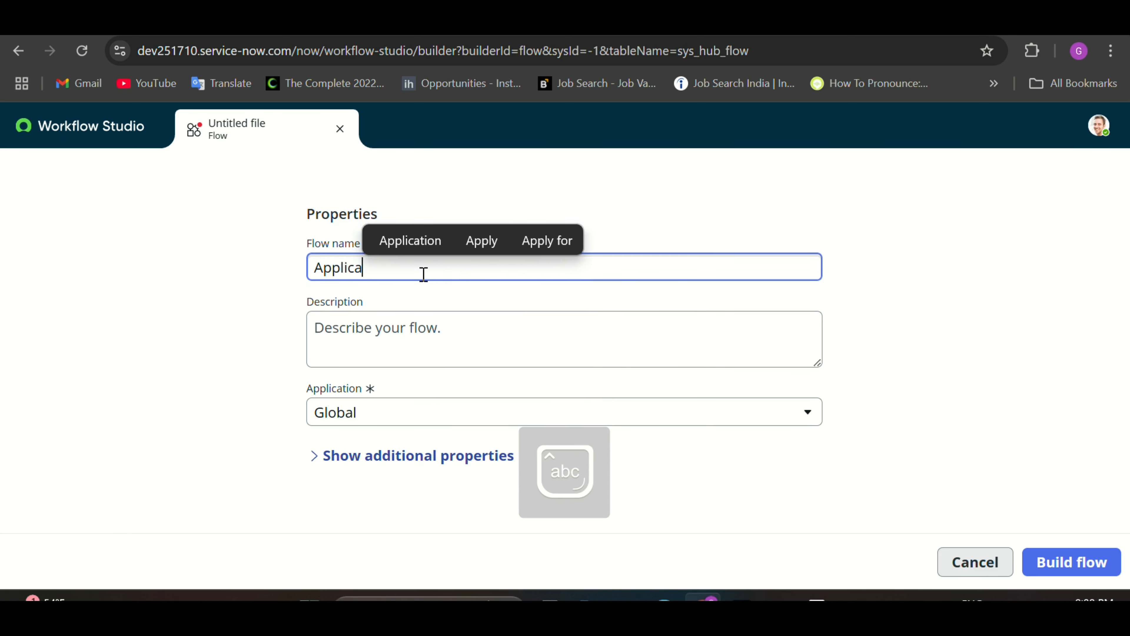
{"action": "type", "text": "tion"}
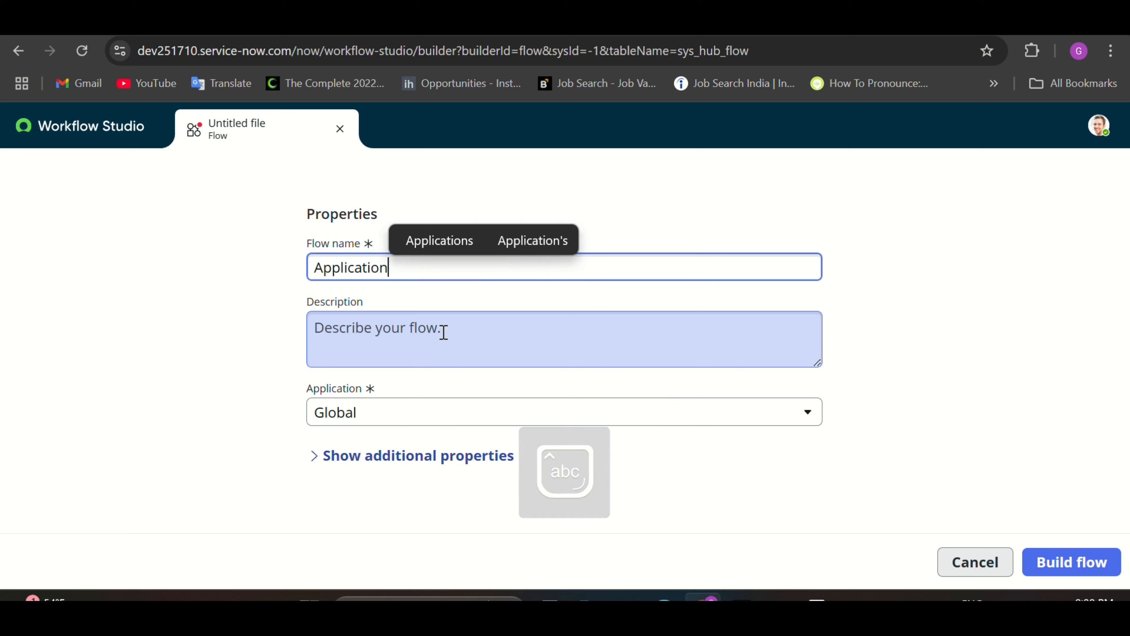
{"action": "type", "text": " Demo"}
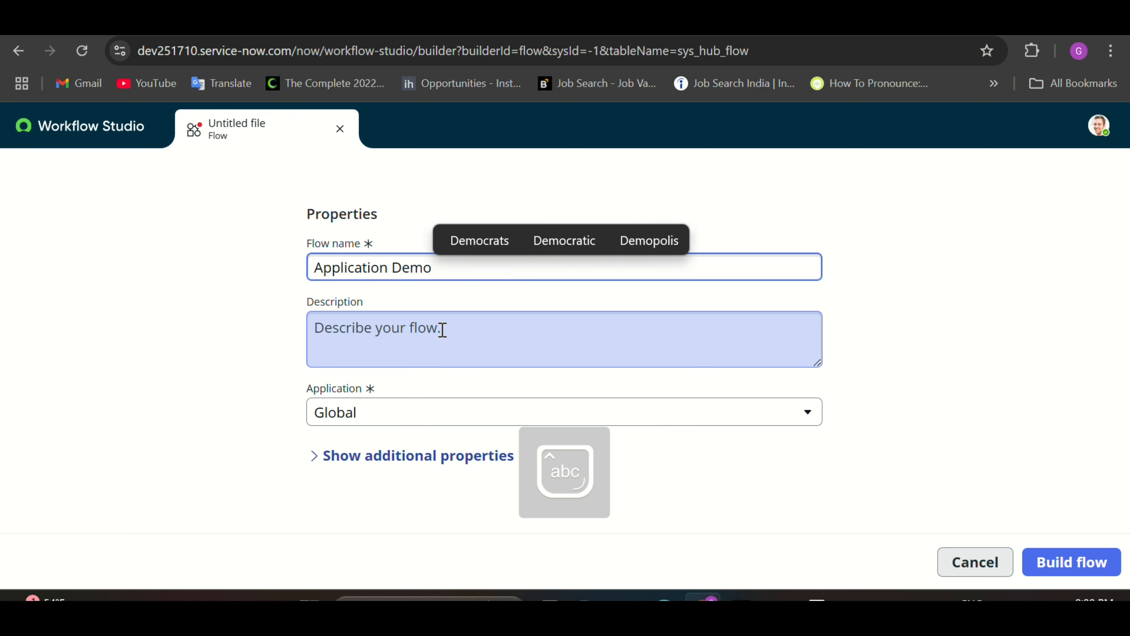
{"action": "left_click", "coordinate": [1062, 567]}
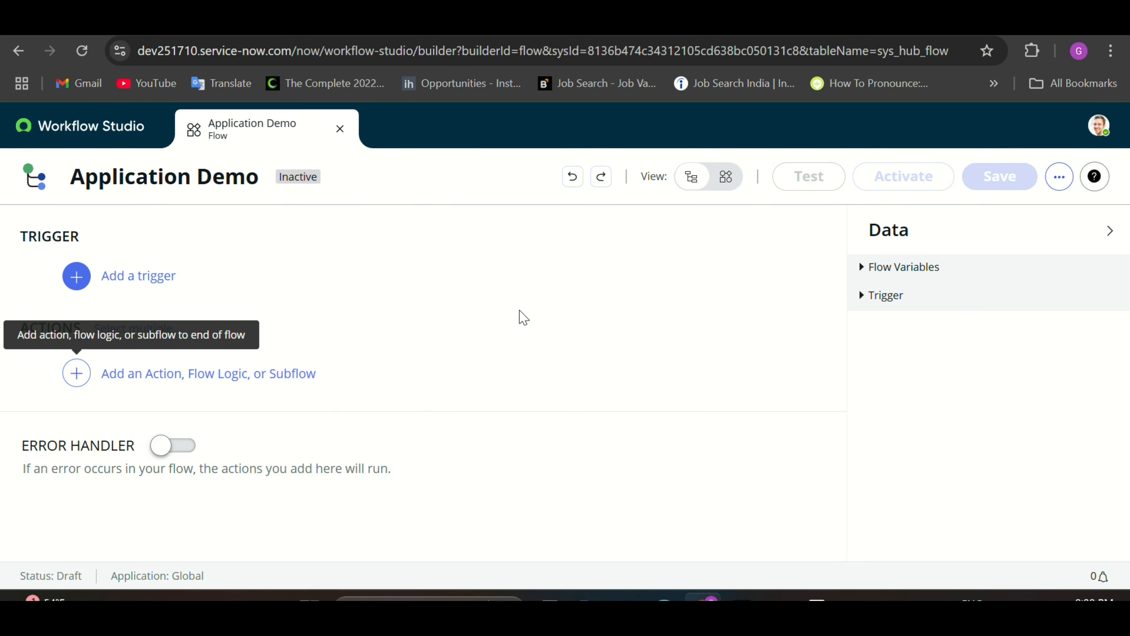
Step: Set the Application Demo flow's trigger to Application > Inbound Email
{"action": "left_click", "coordinate": [150, 280]}
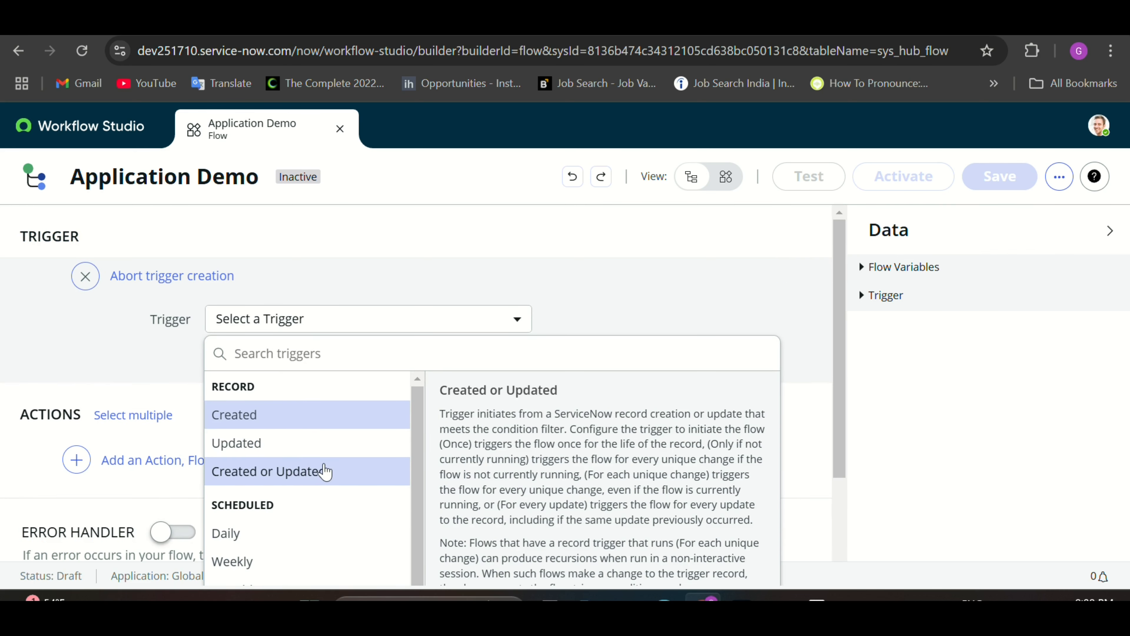
{"action": "scroll", "coordinate": [323, 469], "scroll_direction": "down", "scroll_amount": 5}
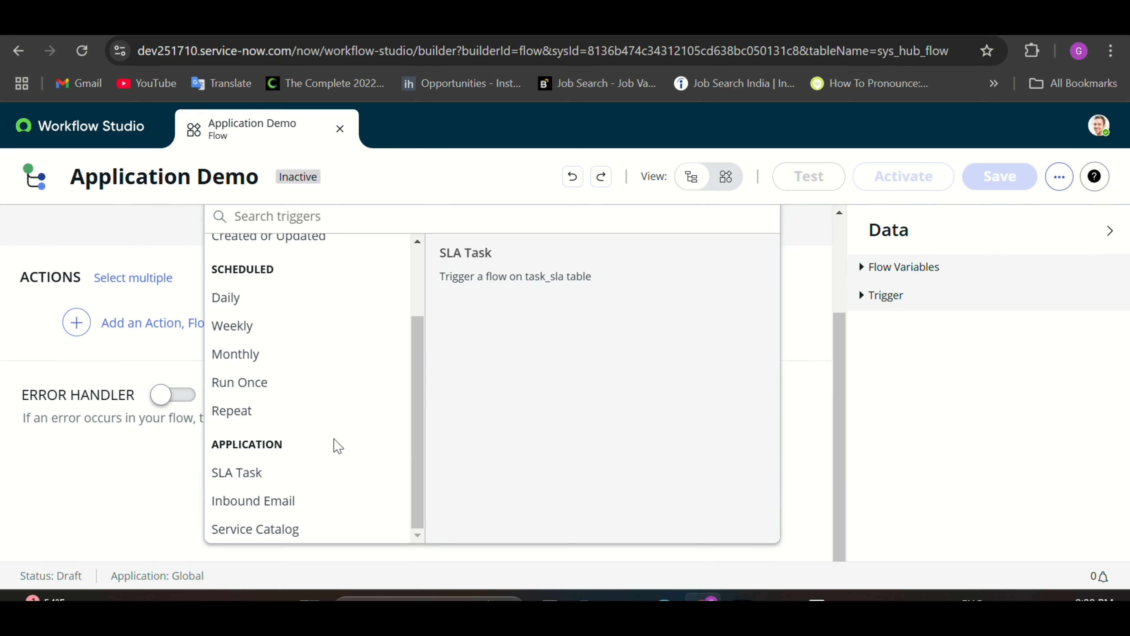
{"action": "left_click", "coordinate": [284, 507]}
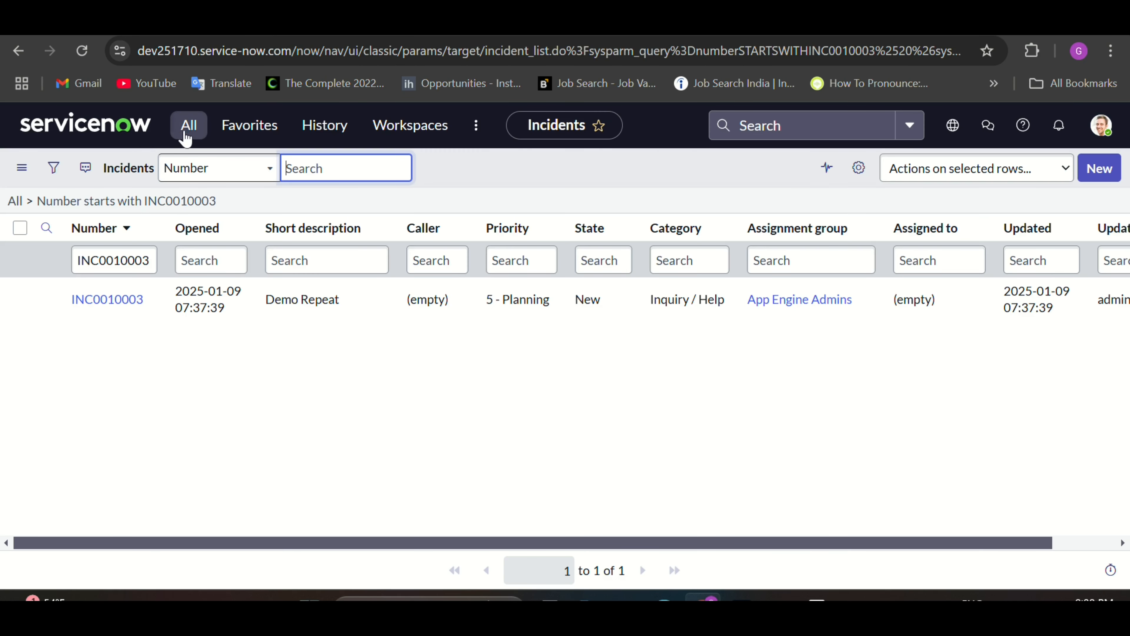
Step: Open the Email Accounts list via the 'email a' navigator search, then return to Incidents
{"action": "left_click", "coordinate": [187, 134]}
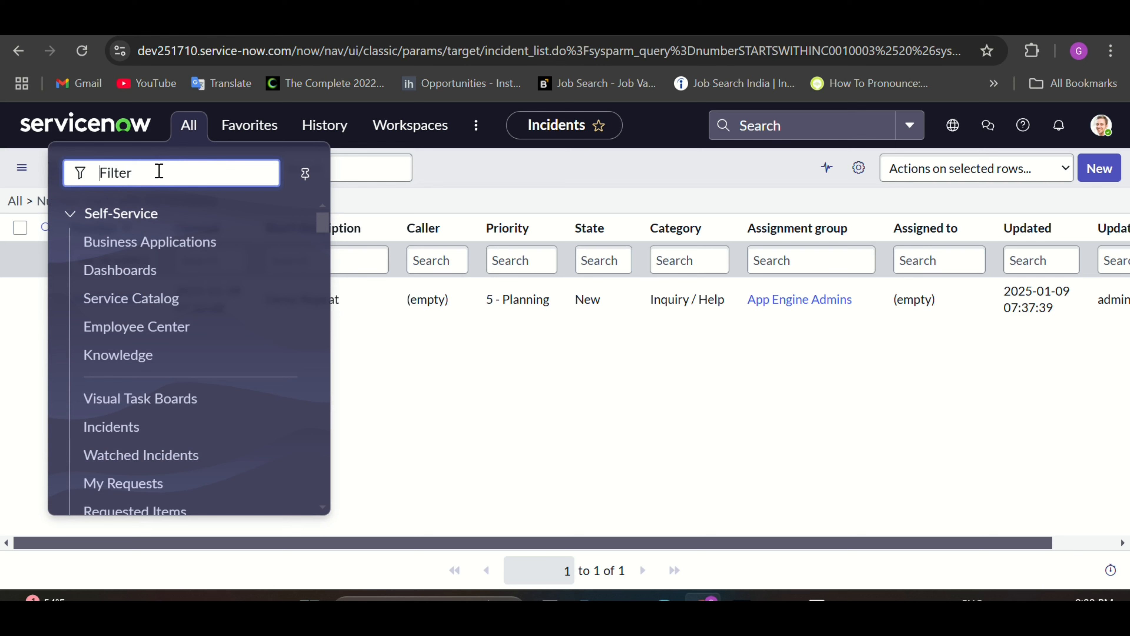
{"action": "type", "text": "eamil"}
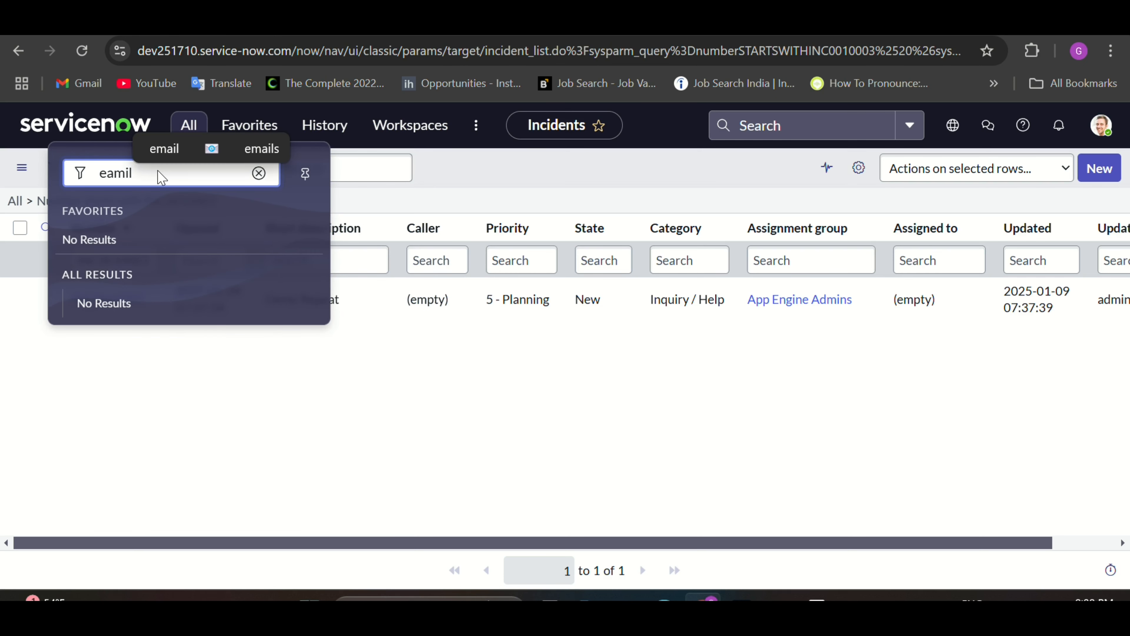
{"action": "key", "text": "BackSpace"}
{"action": "key", "text": "BackSpace"}
{"action": "key", "text": "BackSpace"}
{"action": "key", "text": "BackSpace"}
{"action": "key", "text": "BackSpace"}
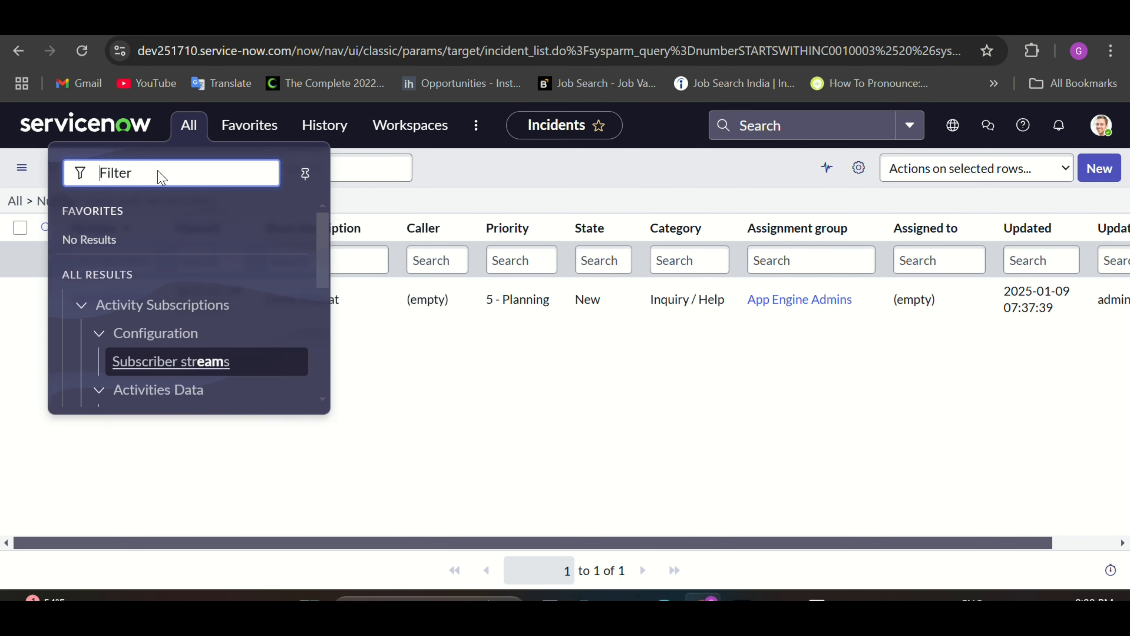
{"action": "type", "text": "email"}
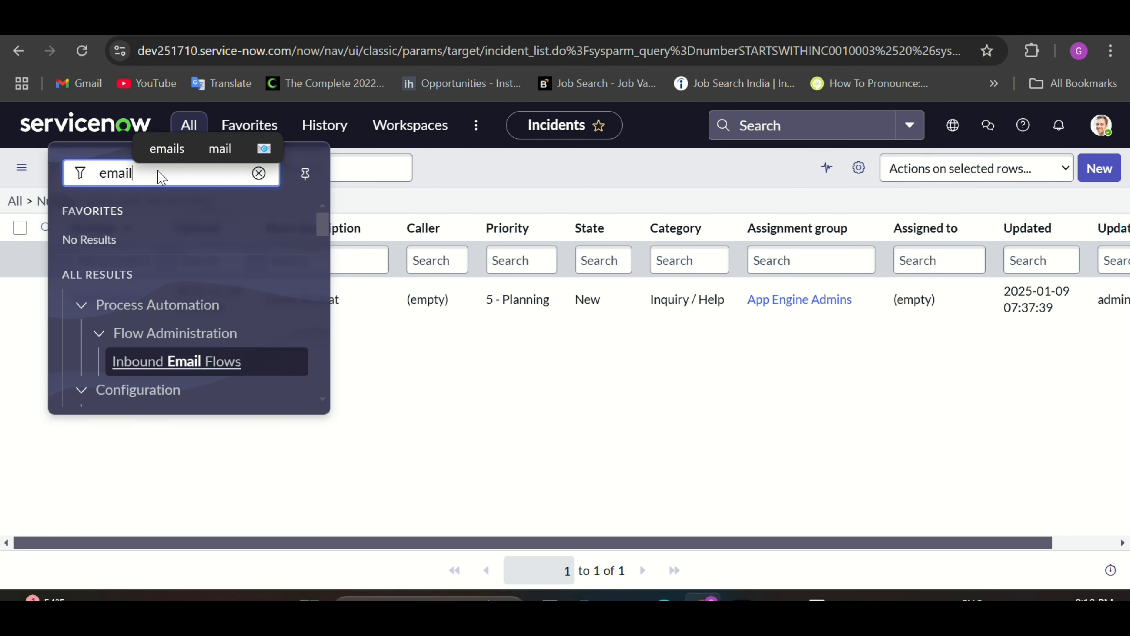
{"action": "type", "text": " a"}
{"action": "scroll", "coordinate": [185, 289], "scroll_direction": "down", "scroll_amount": 2}
{"action": "scroll", "coordinate": [186, 289], "scroll_direction": "down", "scroll_amount": 1}
{"action": "left_click", "coordinate": [174, 288]}
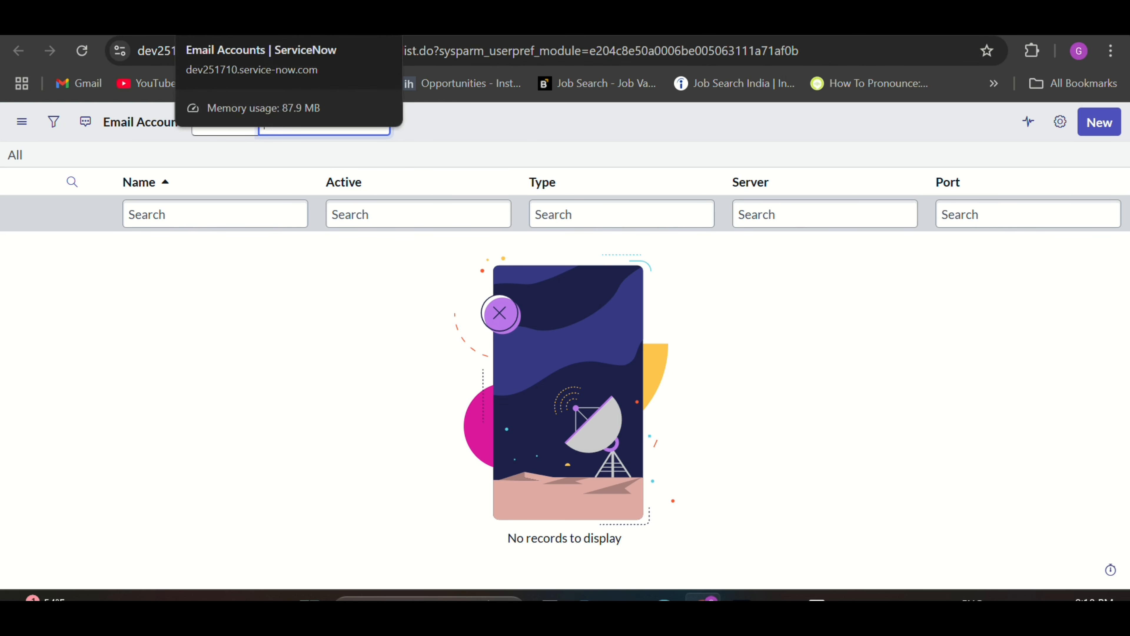
{"action": "left_click", "coordinate": [134, 19]}
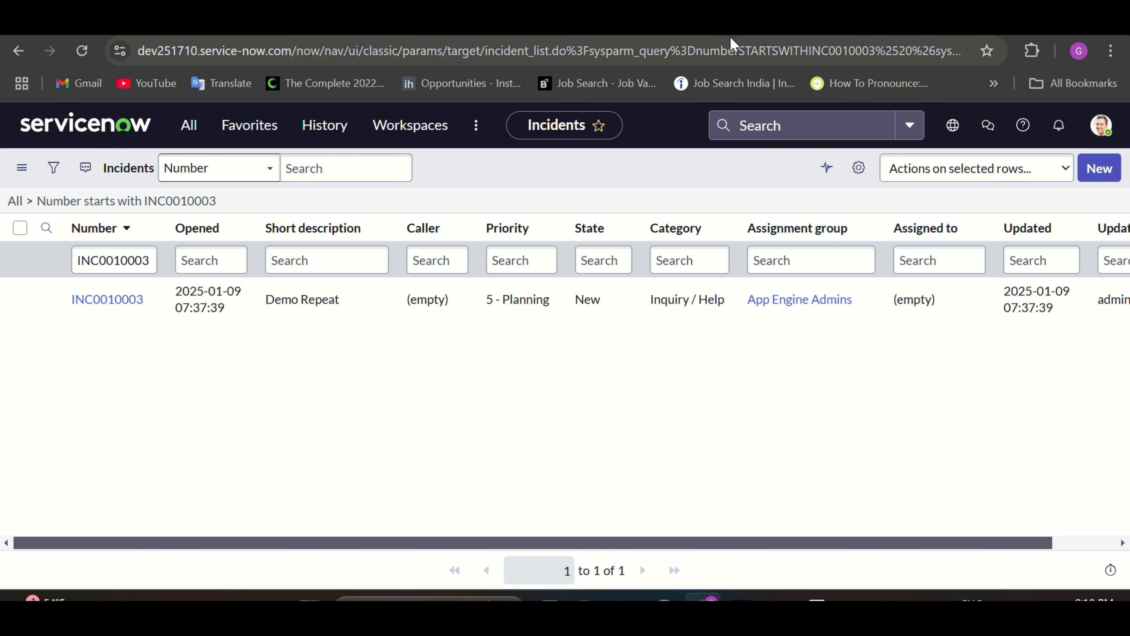
Step: Switch the Application Demo flow's trigger from Inbound Email to Service Catalog
{"action": "left_click", "coordinate": [828, 20]}
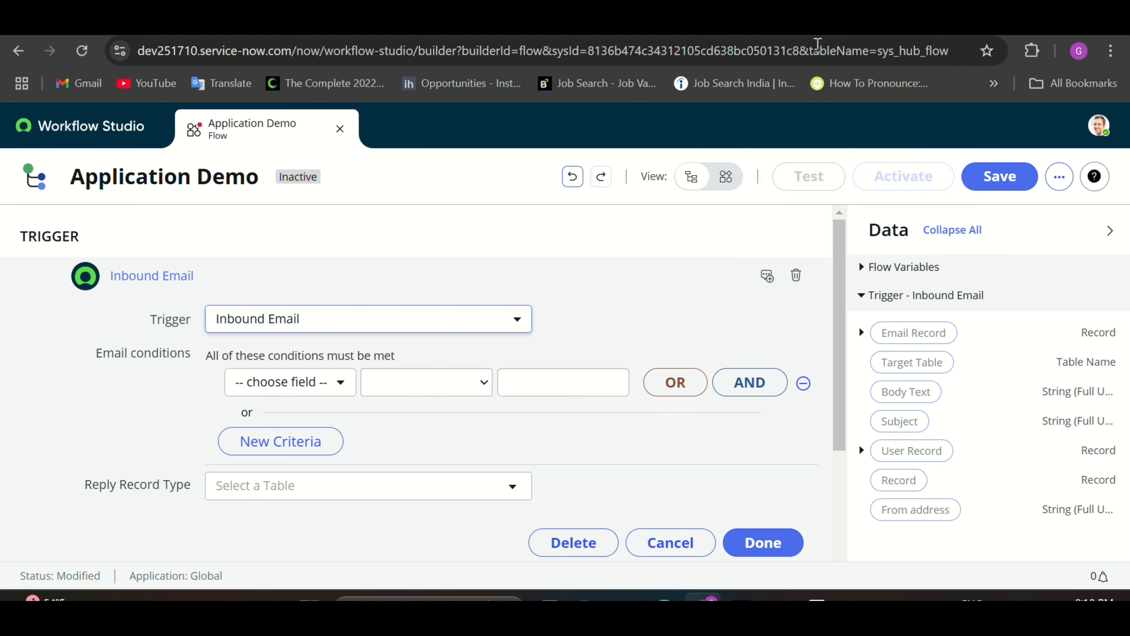
{"action": "left_click", "coordinate": [511, 321]}
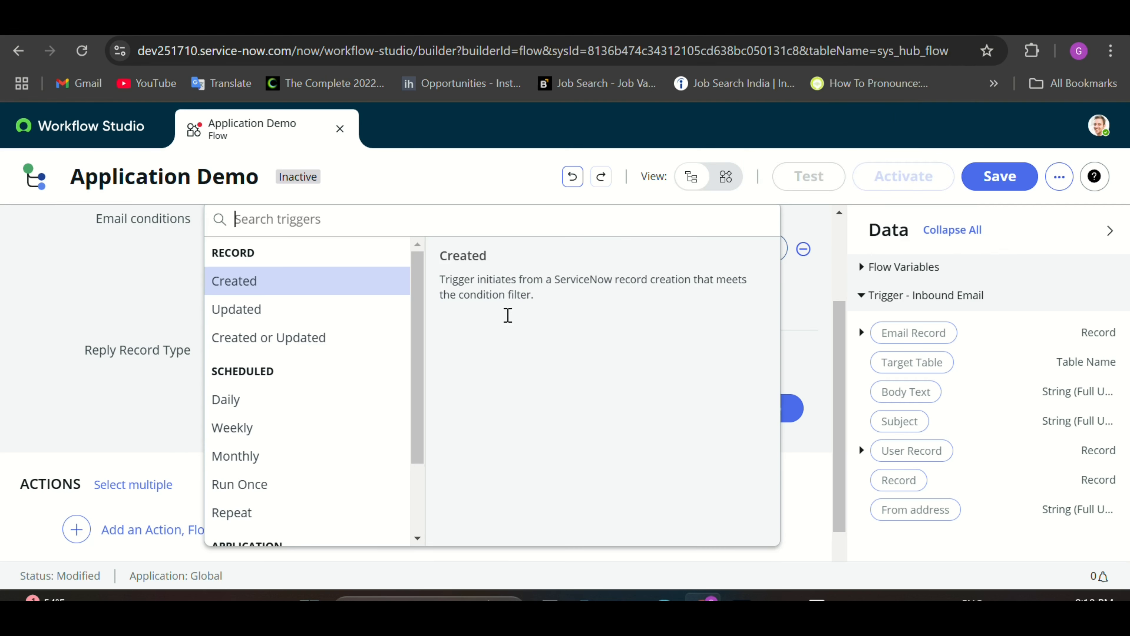
{"action": "scroll", "coordinate": [326, 470], "scroll_direction": "down", "scroll_amount": 2}
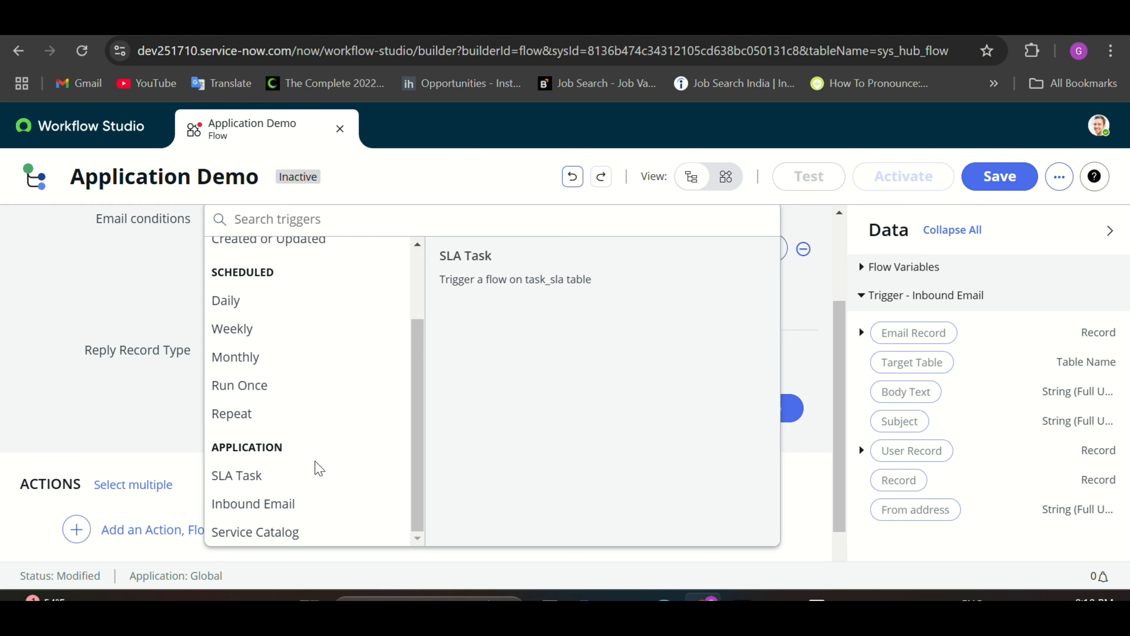
{"action": "left_click", "coordinate": [293, 534]}
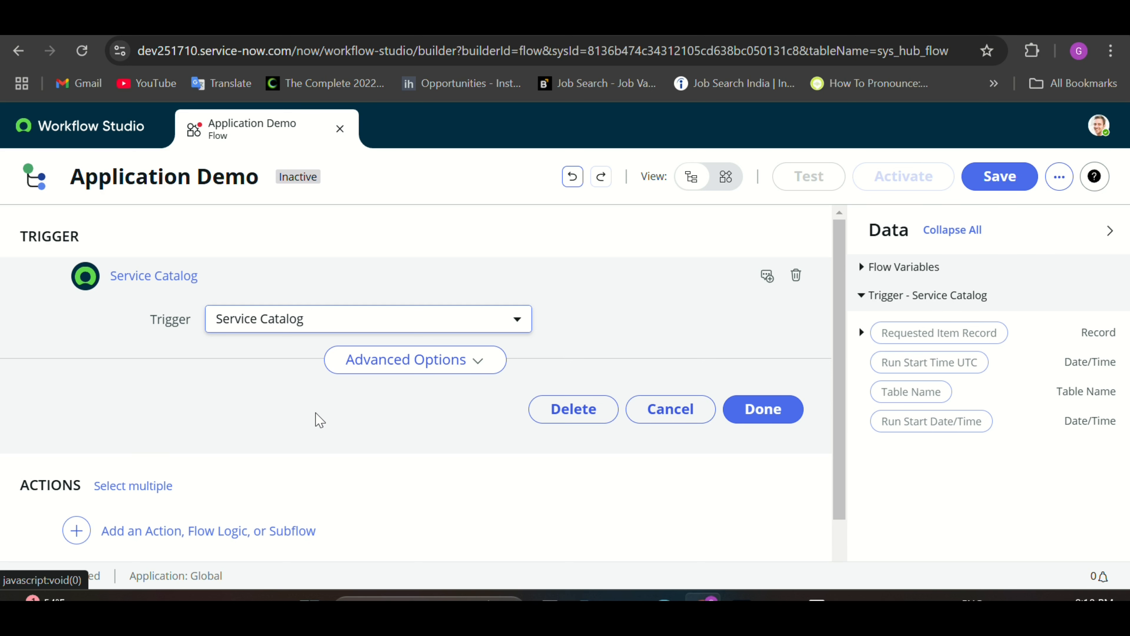
{"action": "scroll", "coordinate": [317, 417], "scroll_direction": "down", "scroll_amount": 1}
{"action": "scroll", "coordinate": [285, 401], "scroll_direction": "up", "scroll_amount": 1}
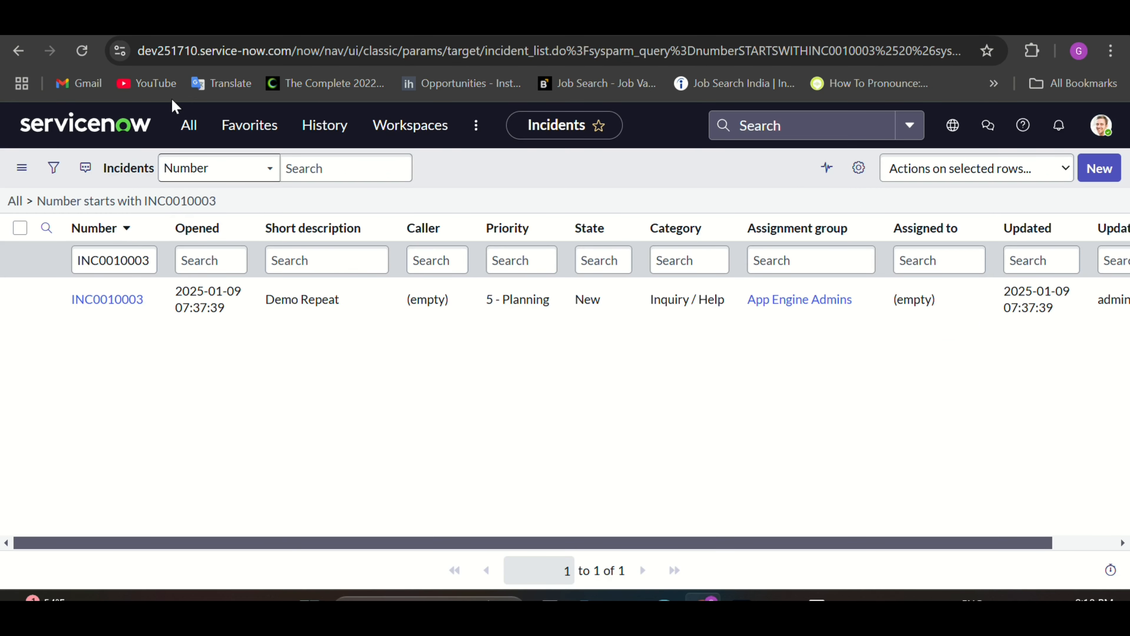
Step: Filter the navigator for 'in it', open Maintain Items, and start a new catalog item
{"action": "left_click", "coordinate": [188, 125]}
{"action": "left_click", "coordinate": [139, 173]}
{"action": "key", "text": "BackSpace"}
{"action": "type", "text": "in"}
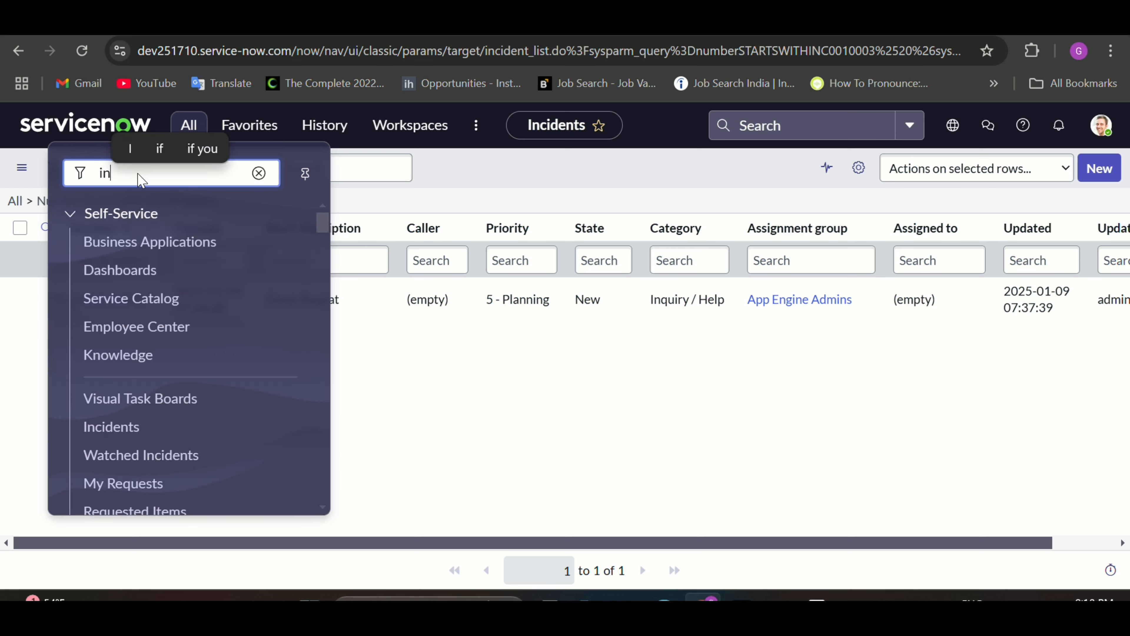
{"action": "type", "text": " ti"}
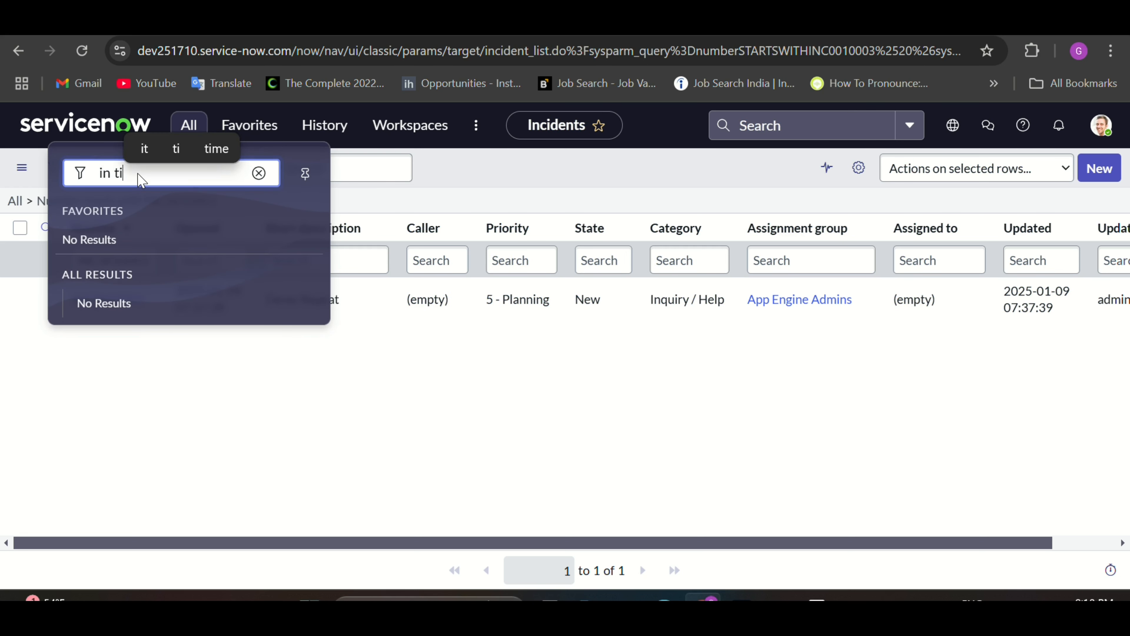
{"action": "key", "text": "BackSpace"}
{"action": "key", "text": "BackSpace"}
{"action": "type", "text": "it"}
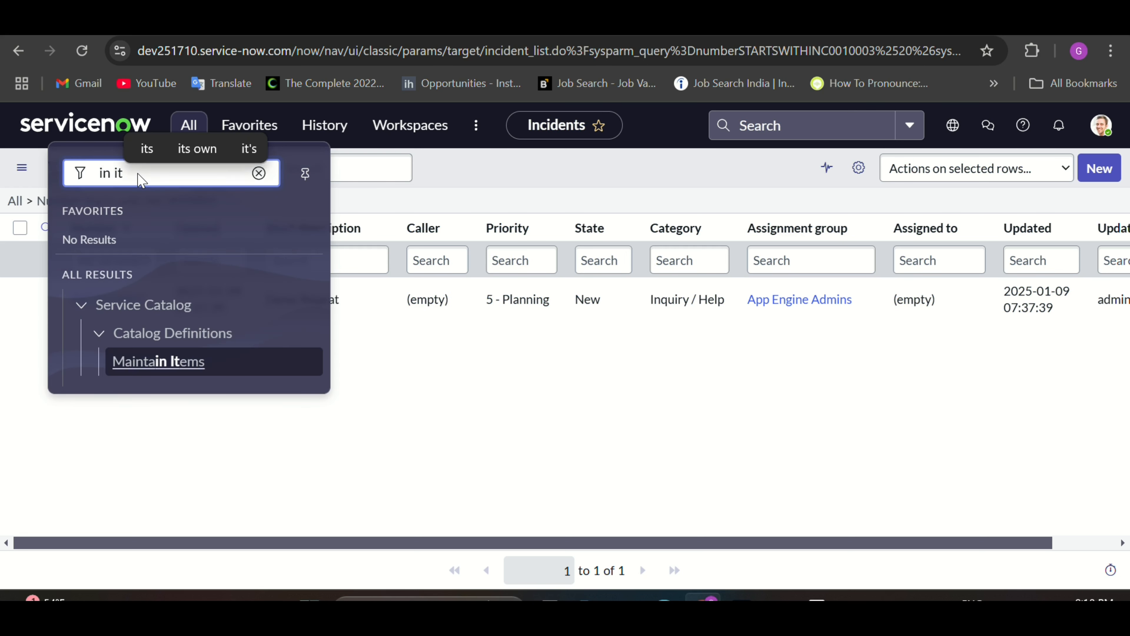
{"action": "left_click", "coordinate": [152, 362]}
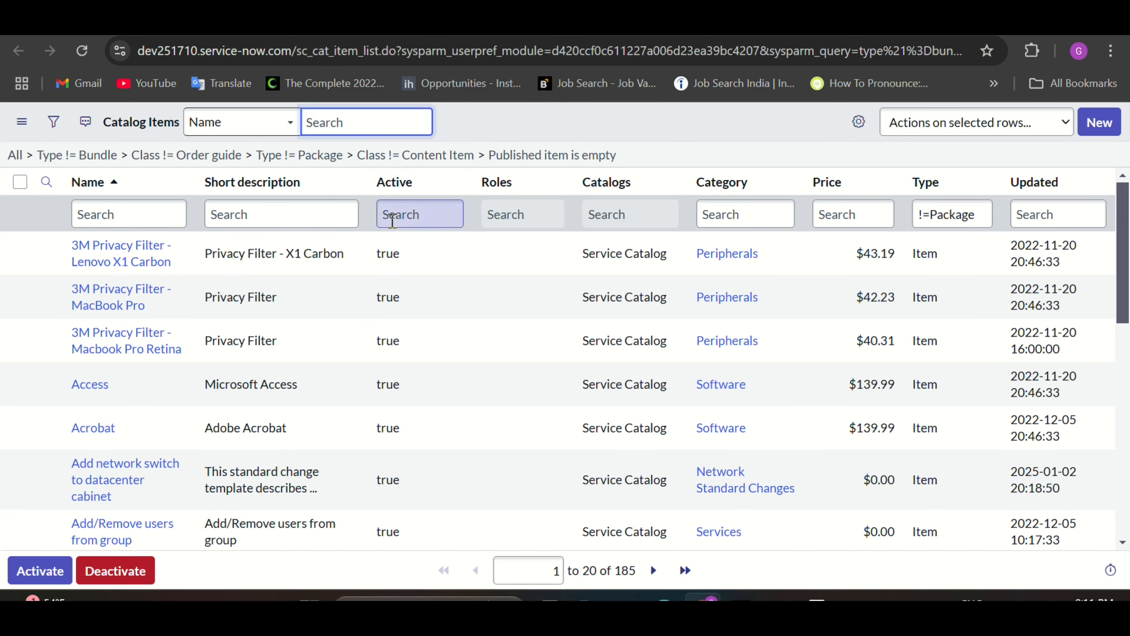
{"action": "left_click", "coordinate": [1107, 127]}
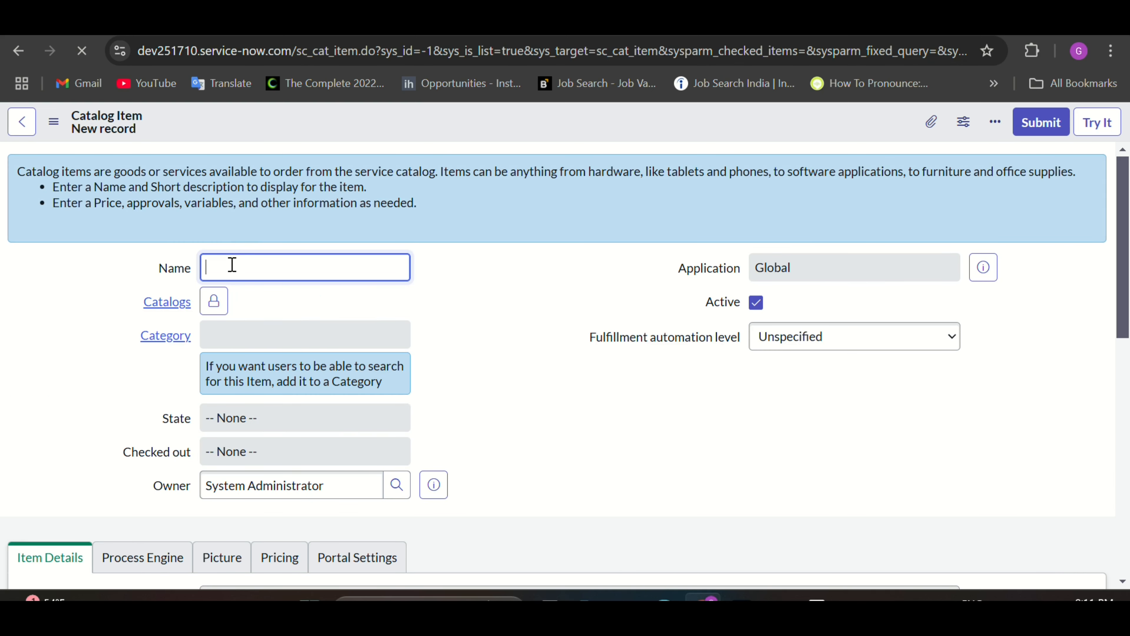
Step: Name the new catalog item 'Demo catalog flow' and add it to the Service Catalog
{"action": "key", "text": "Caps_Lock"}
{"action": "type", "text": "D"}
{"action": "key", "text": "Caps_Lock"}
{"action": "type", "text": "em"}
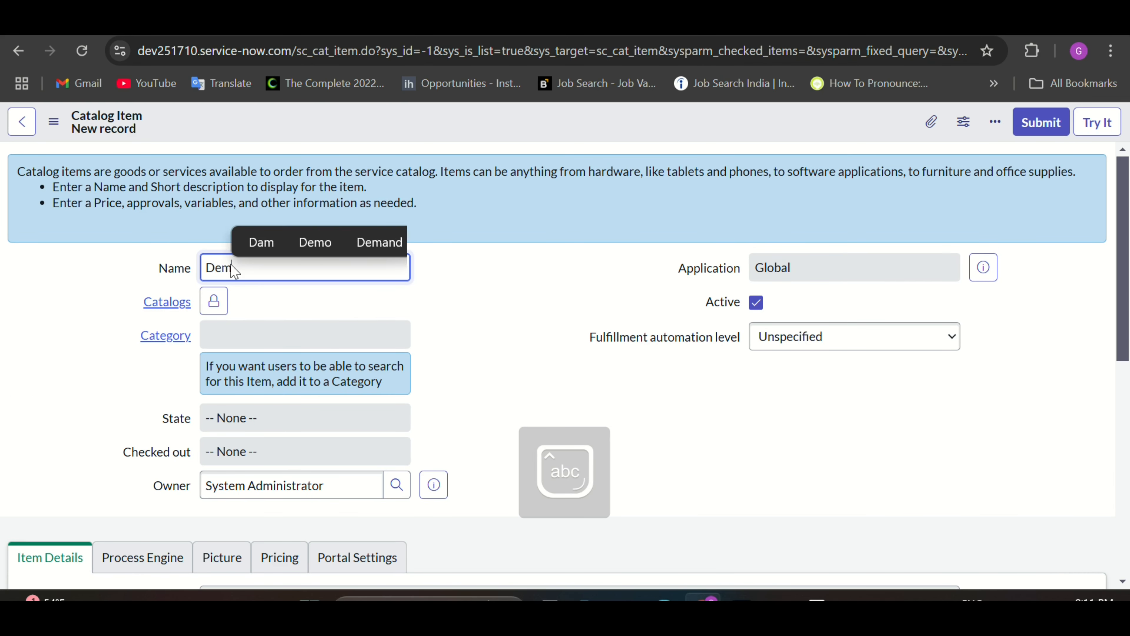
{"action": "type", "text": "o cata"}
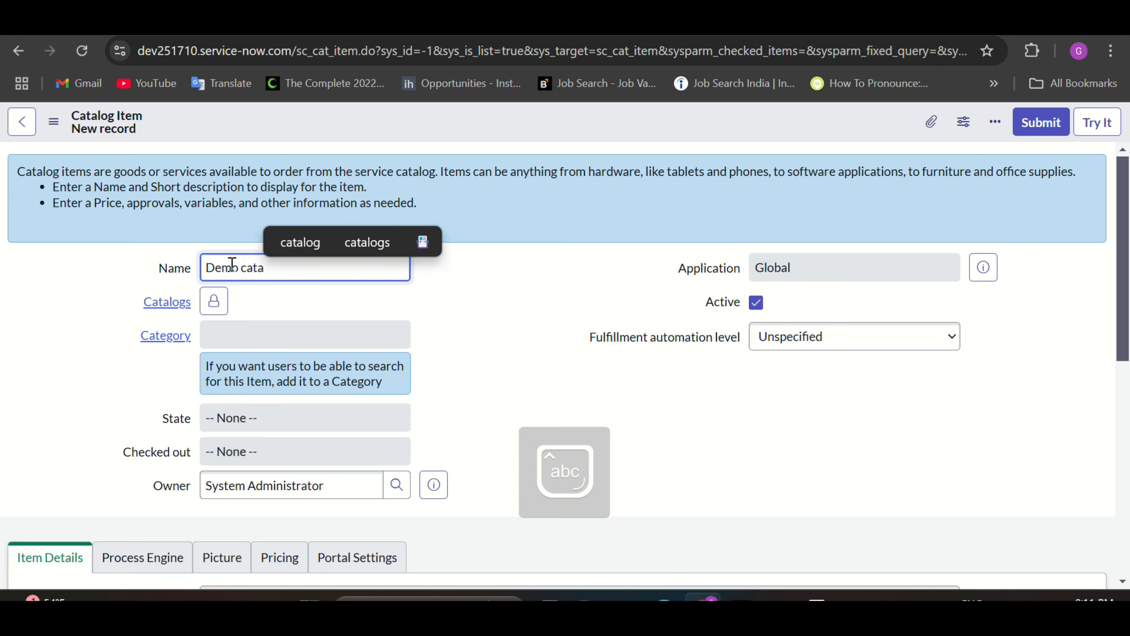
{"action": "type", "text": "log flow"}
{"action": "left_click", "coordinate": [474, 381]}
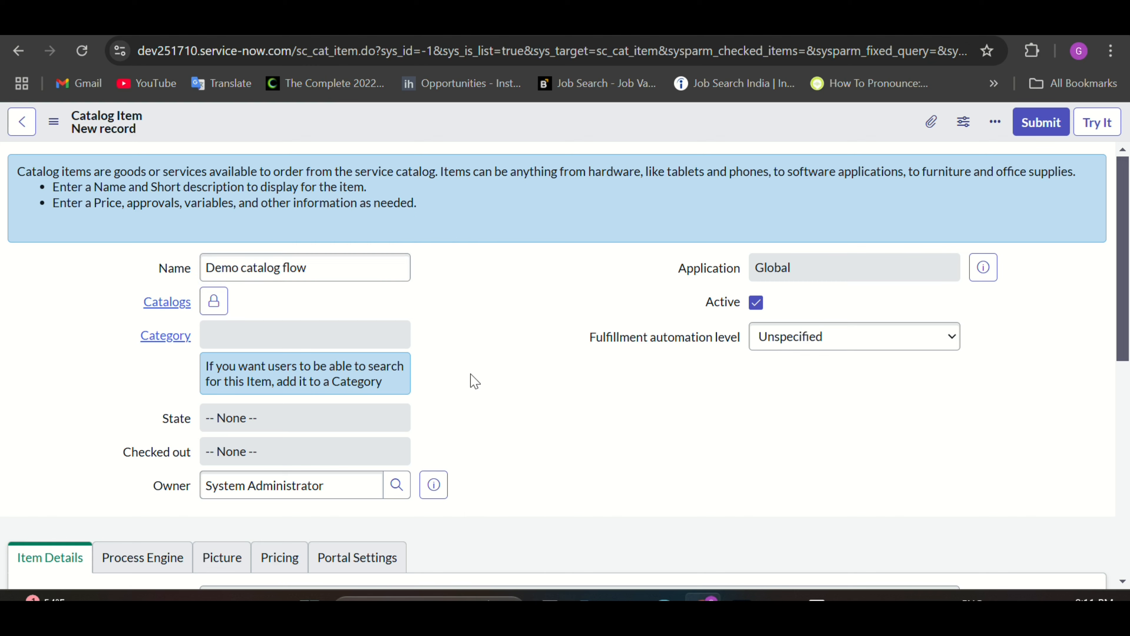
{"action": "left_click", "coordinate": [215, 307]}
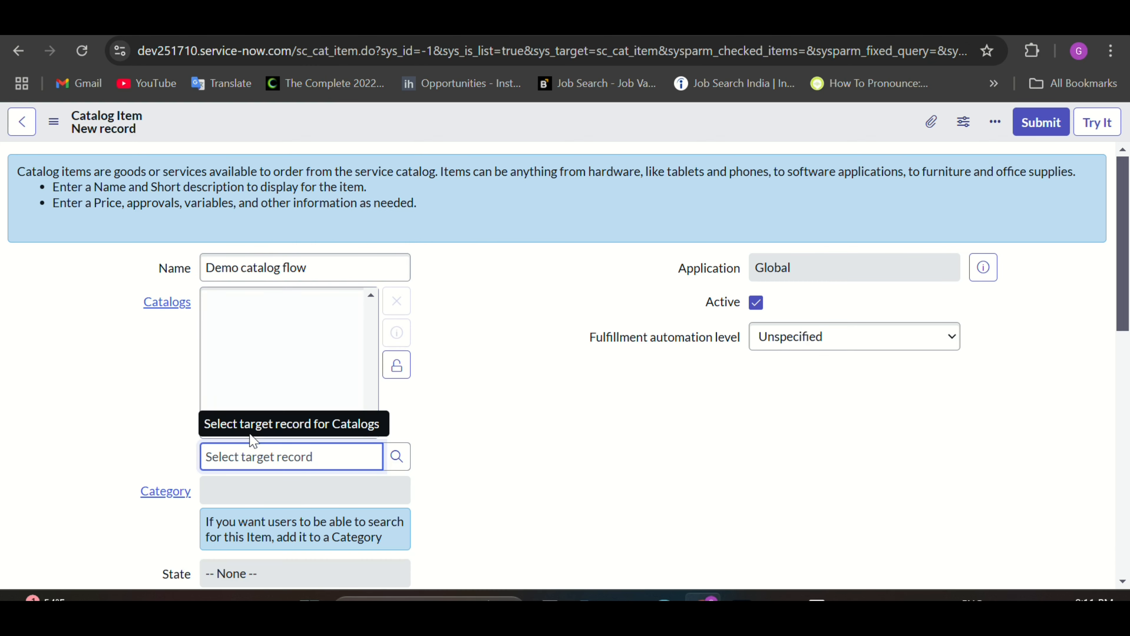
{"action": "type", "text": "ser"}
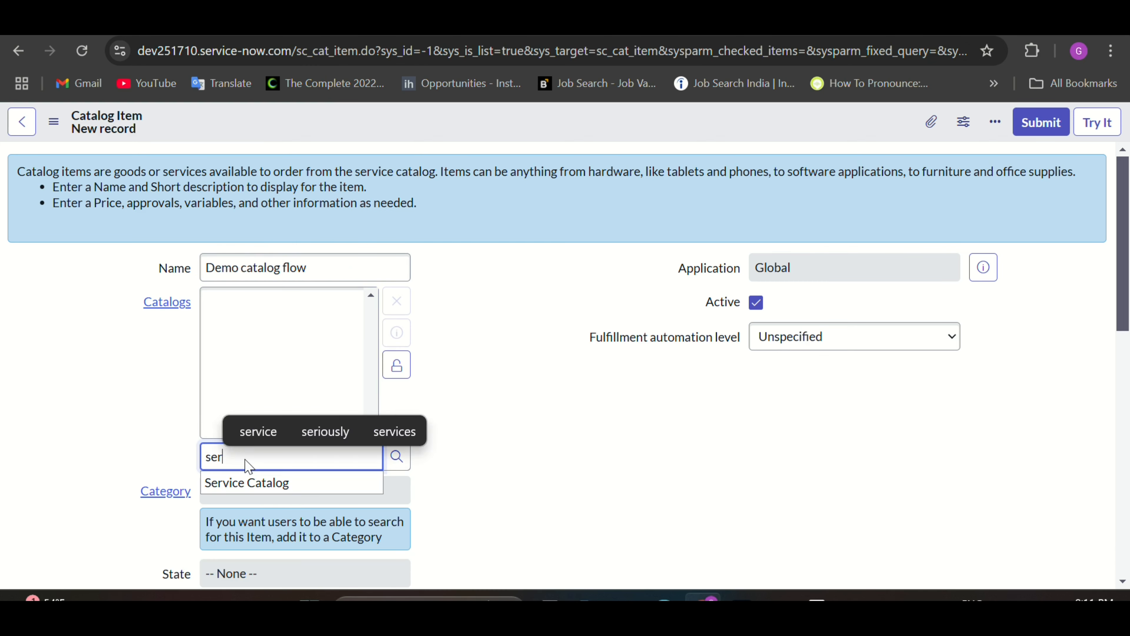
{"action": "left_click", "coordinate": [246, 480]}
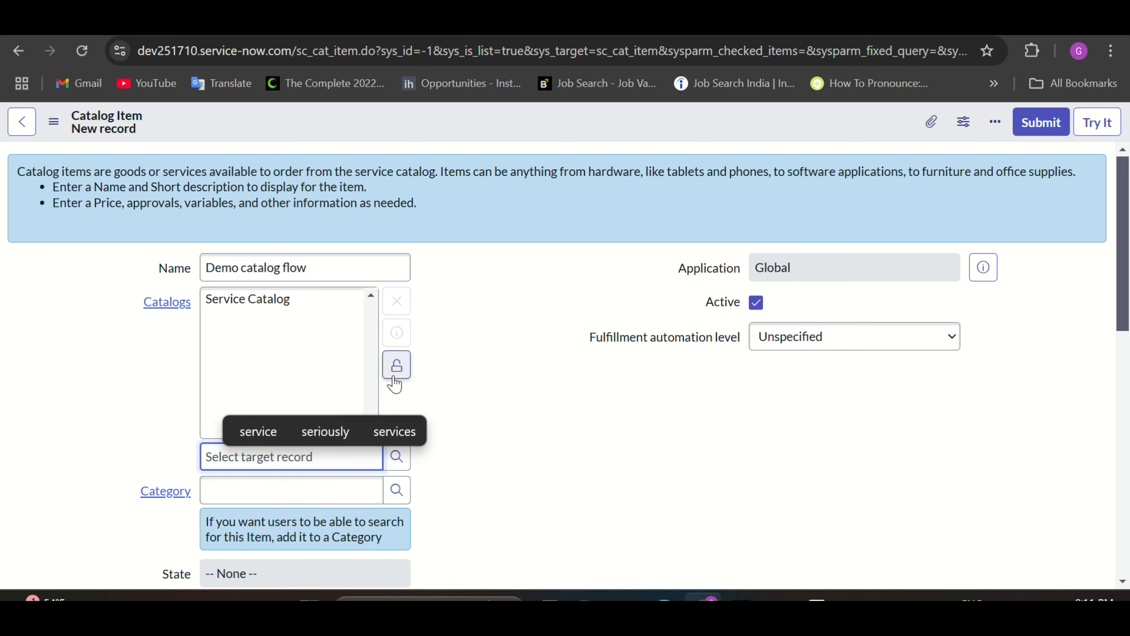
{"action": "left_click", "coordinate": [396, 365]}
Step: Save the catalog item record from the form's actions menu
{"action": "scroll", "coordinate": [505, 422], "scroll_direction": "down", "scroll_amount": 1}
{"action": "scroll", "coordinate": [505, 421], "scroll_direction": "down", "scroll_amount": 1}
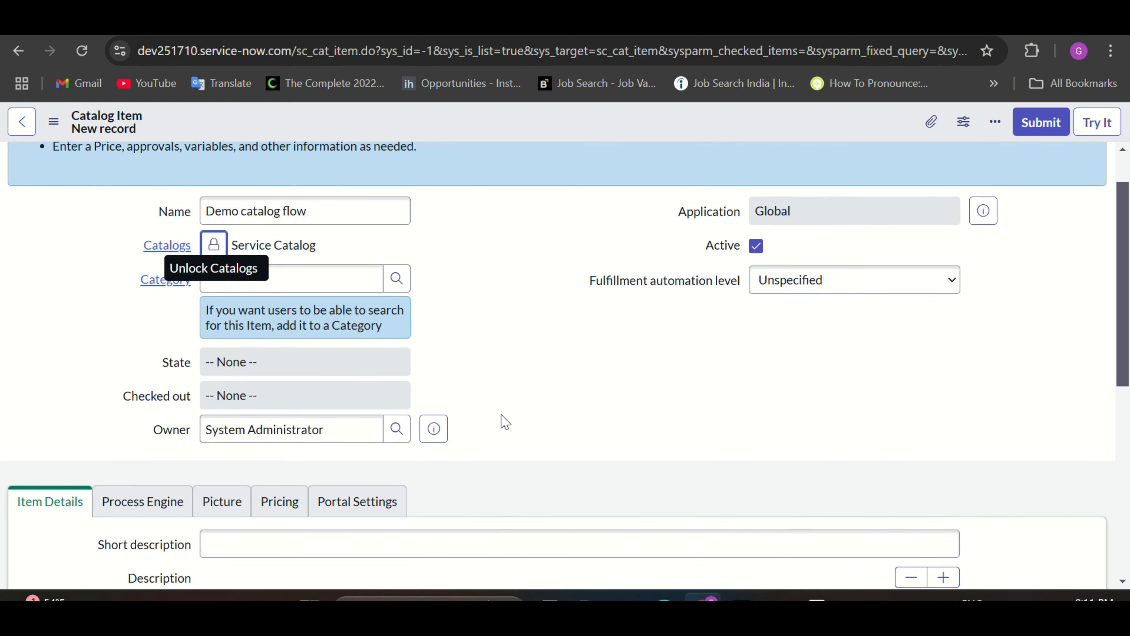
{"action": "scroll", "coordinate": [505, 421], "scroll_direction": "down", "scroll_amount": 5}
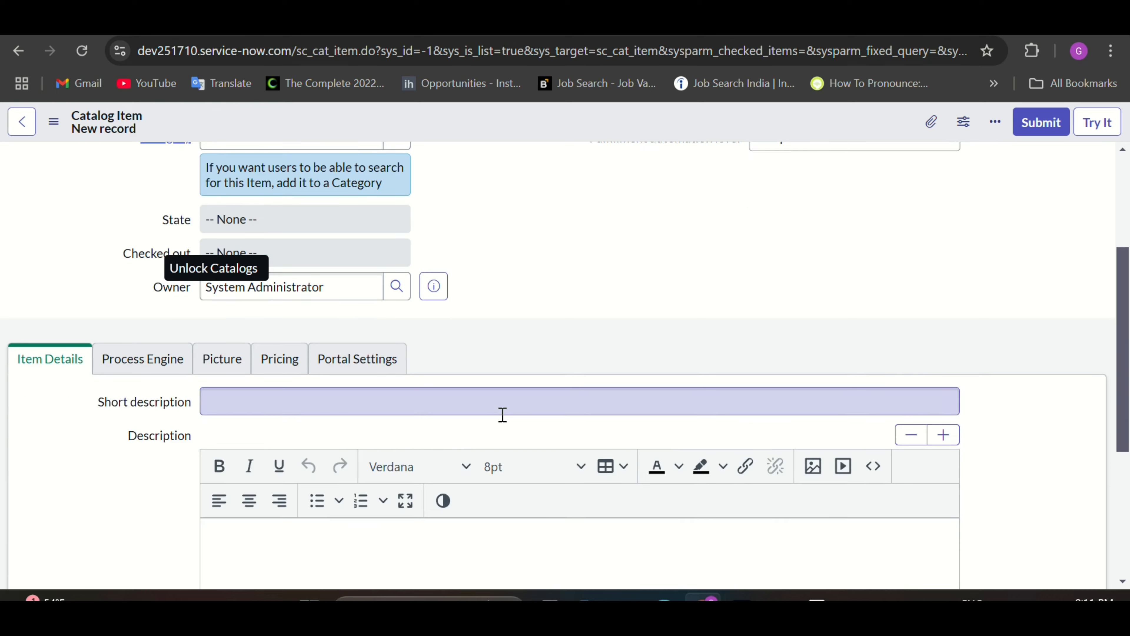
{"action": "scroll", "coordinate": [505, 421], "scroll_direction": "up", "scroll_amount": 3}
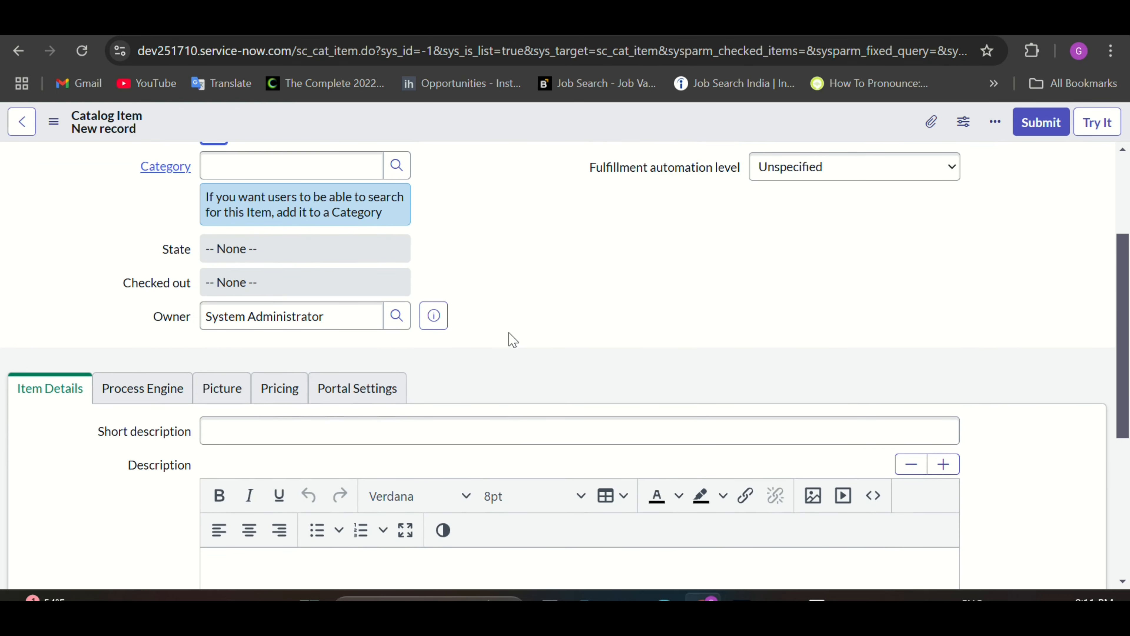
{"action": "scroll", "coordinate": [512, 339], "scroll_direction": "down", "scroll_amount": 7}
{"action": "scroll", "coordinate": [513, 339], "scroll_direction": "up", "scroll_amount": 2}
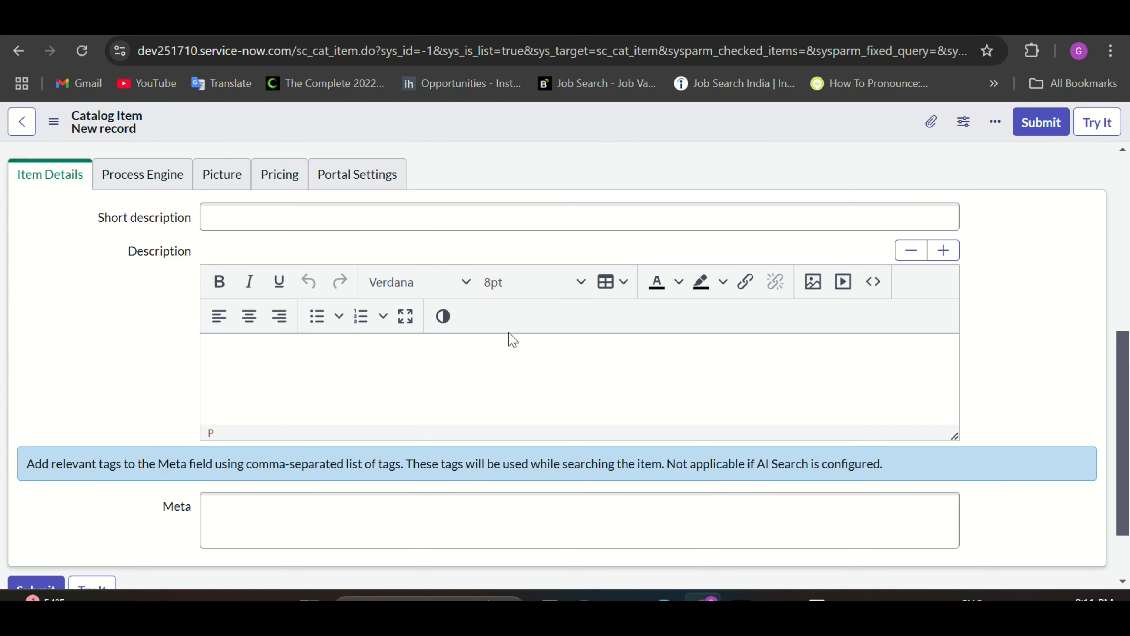
{"action": "scroll", "coordinate": [513, 340], "scroll_direction": "up", "scroll_amount": 4}
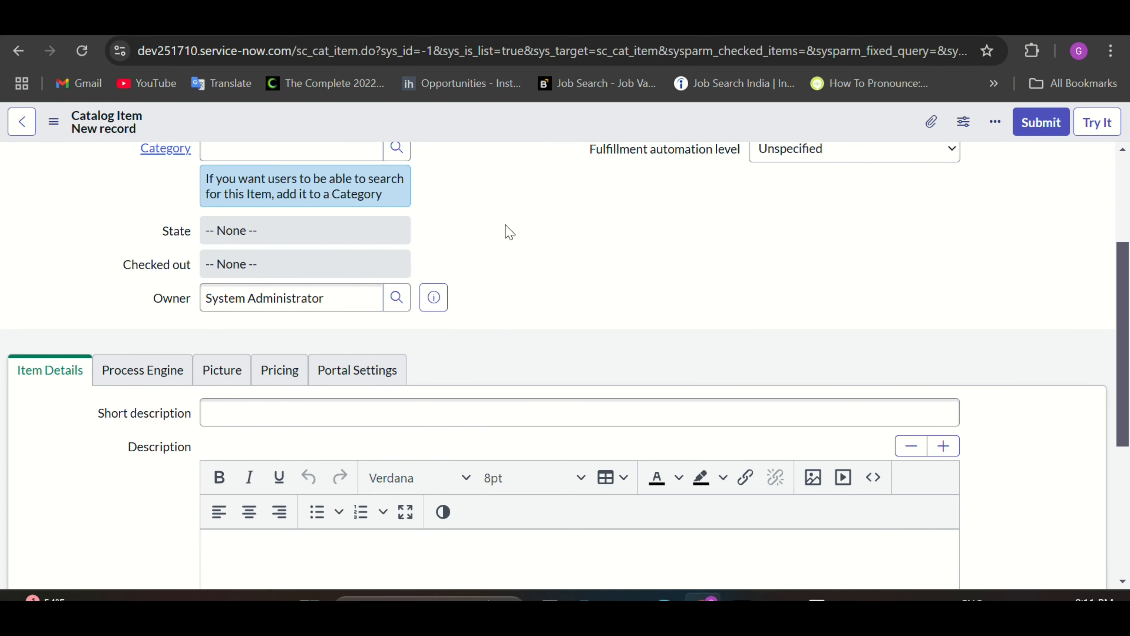
{"action": "scroll", "coordinate": [505, 228], "scroll_direction": "up", "scroll_amount": 2}
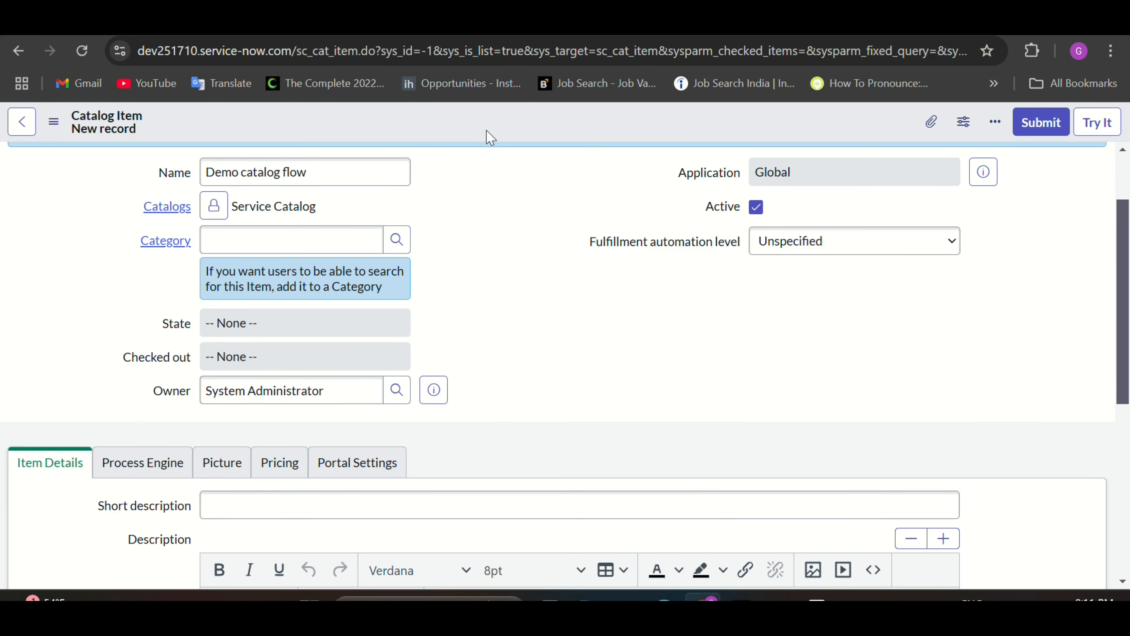
{"action": "left_click", "coordinate": [53, 122]}
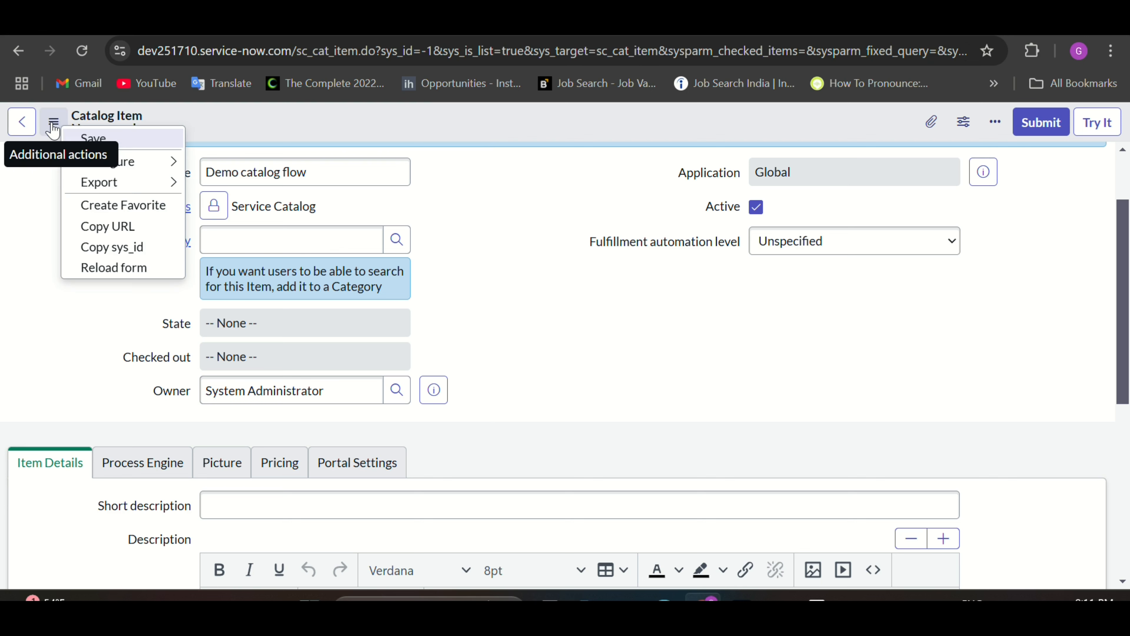
{"action": "left_click", "coordinate": [81, 139]}
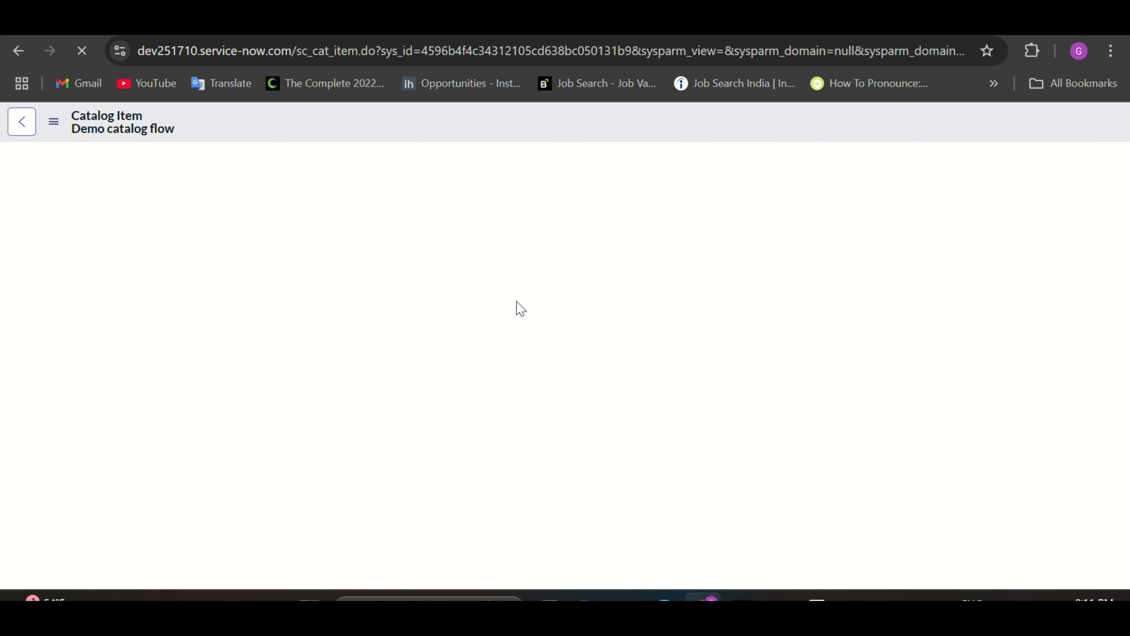
Step: Go through the Portal Settings, Pricing, Picture and Process Engine tabs, then check the empty Flow field and Variables list
{"action": "scroll", "coordinate": [502, 346], "scroll_direction": "down", "scroll_amount": 4}
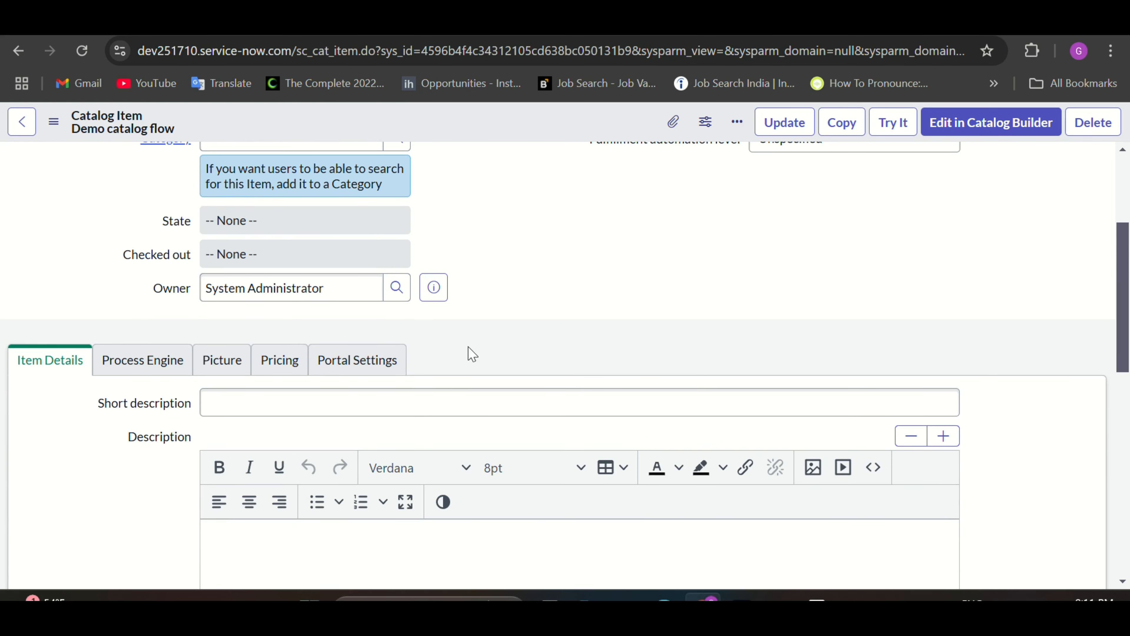
{"action": "left_click", "coordinate": [364, 364]}
{"action": "left_click", "coordinate": [286, 361]}
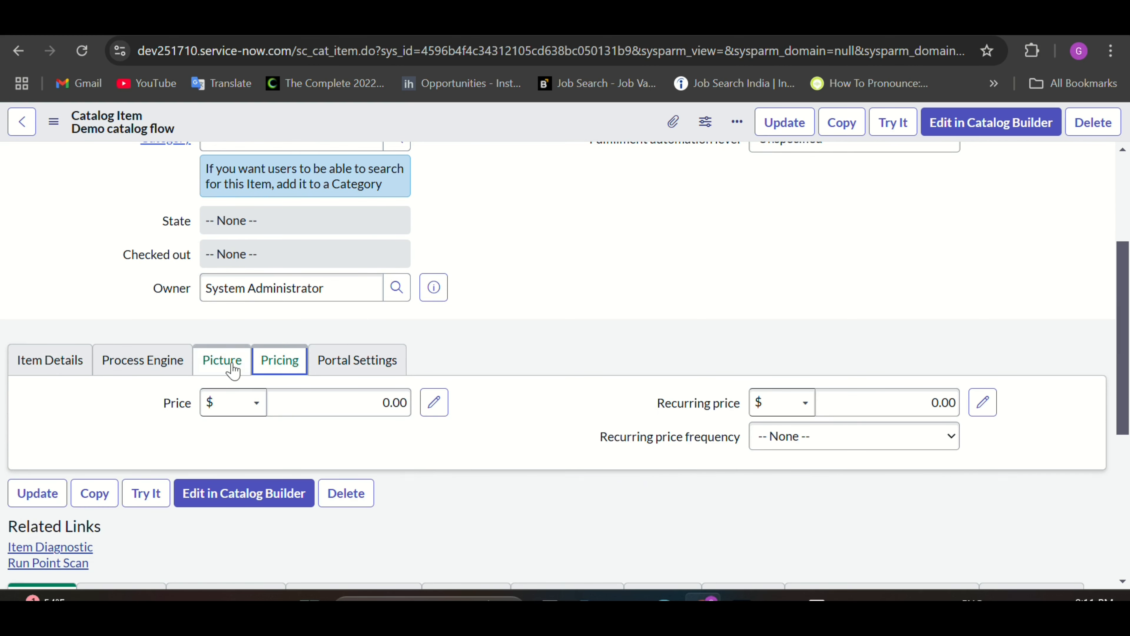
{"action": "left_click", "coordinate": [223, 363]}
{"action": "left_click", "coordinate": [167, 368]}
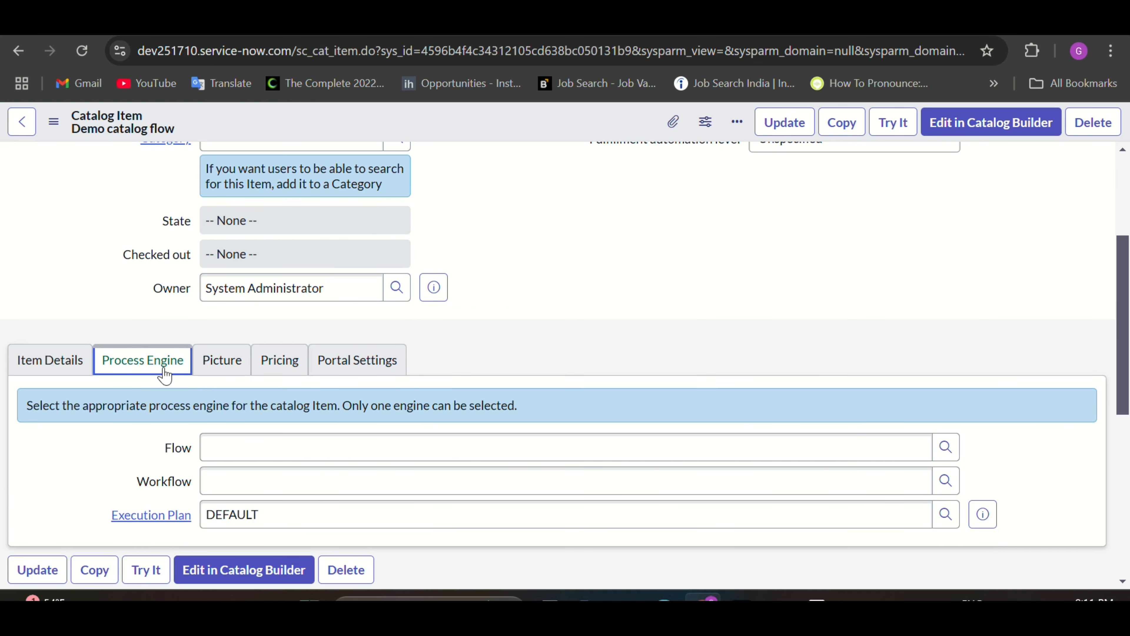
{"action": "scroll", "coordinate": [124, 432], "scroll_direction": "down", "scroll_amount": 1}
{"action": "scroll", "coordinate": [124, 432], "scroll_direction": "down", "scroll_amount": 2}
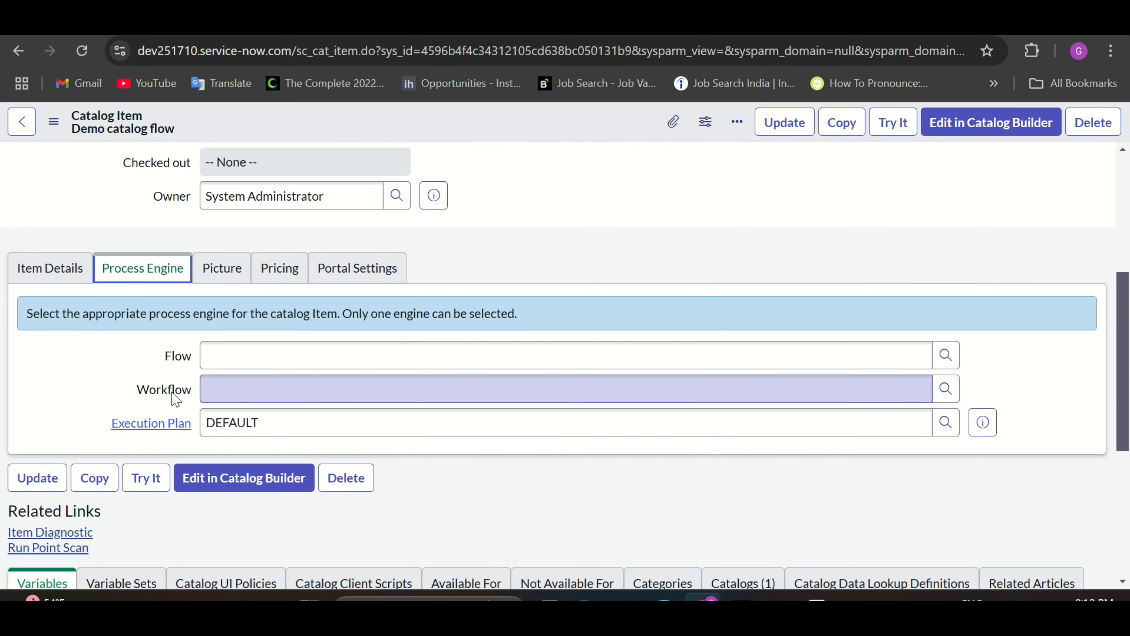
{"action": "left_click", "coordinate": [264, 360]}
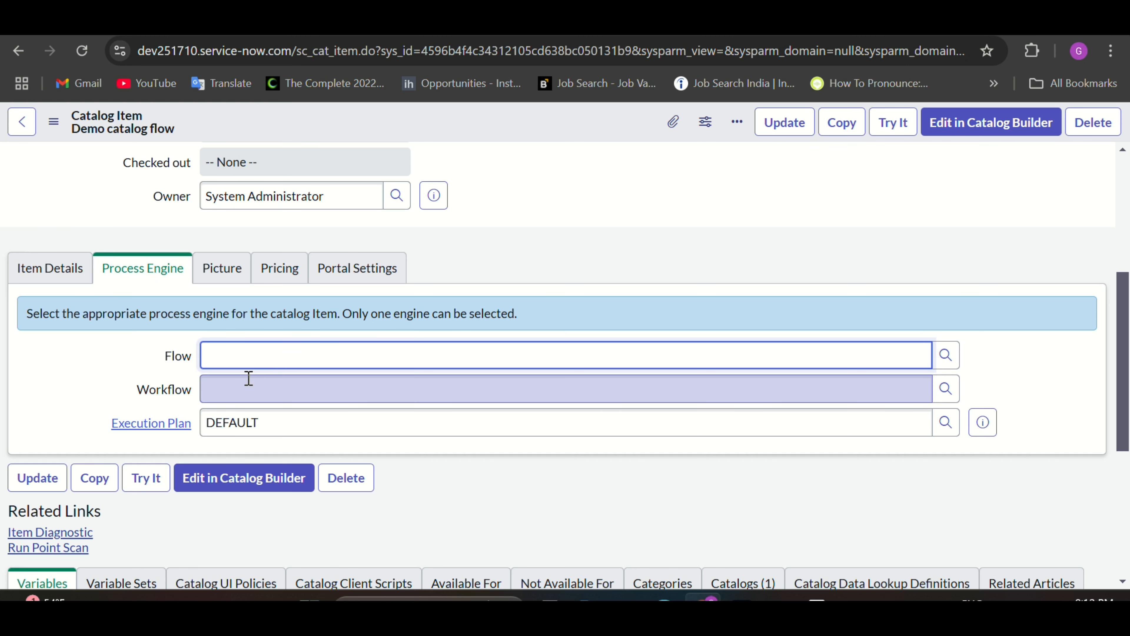
{"action": "scroll", "coordinate": [283, 384], "scroll_direction": "down", "scroll_amount": 5}
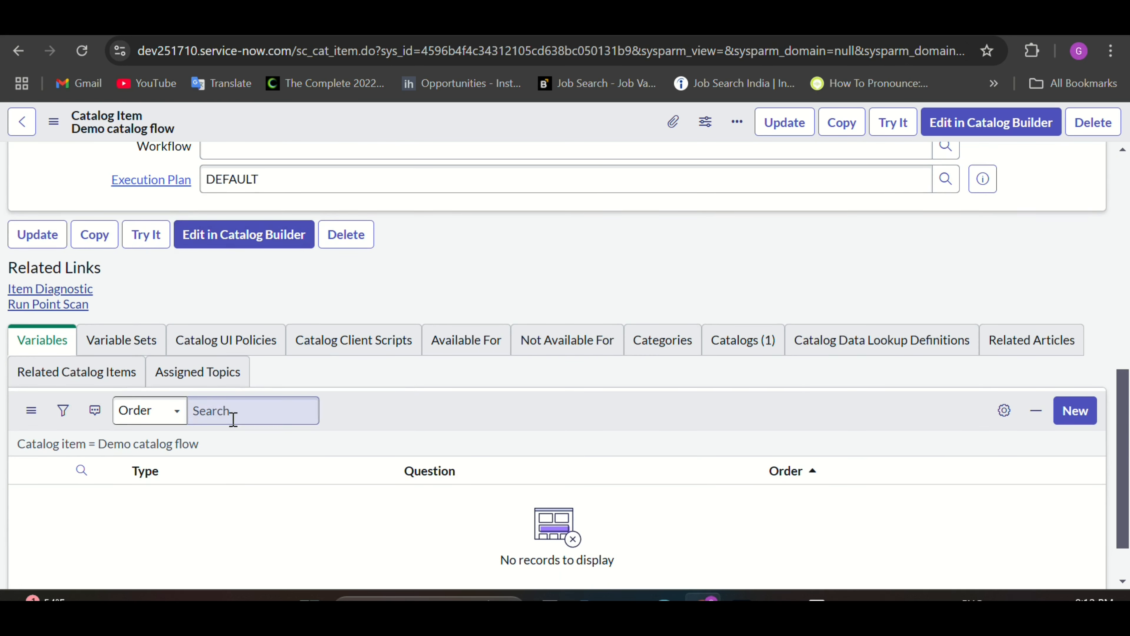
Step: Create a new variable with question 'provide email' and copy that text into its Name
{"action": "left_click", "coordinate": [1084, 418]}
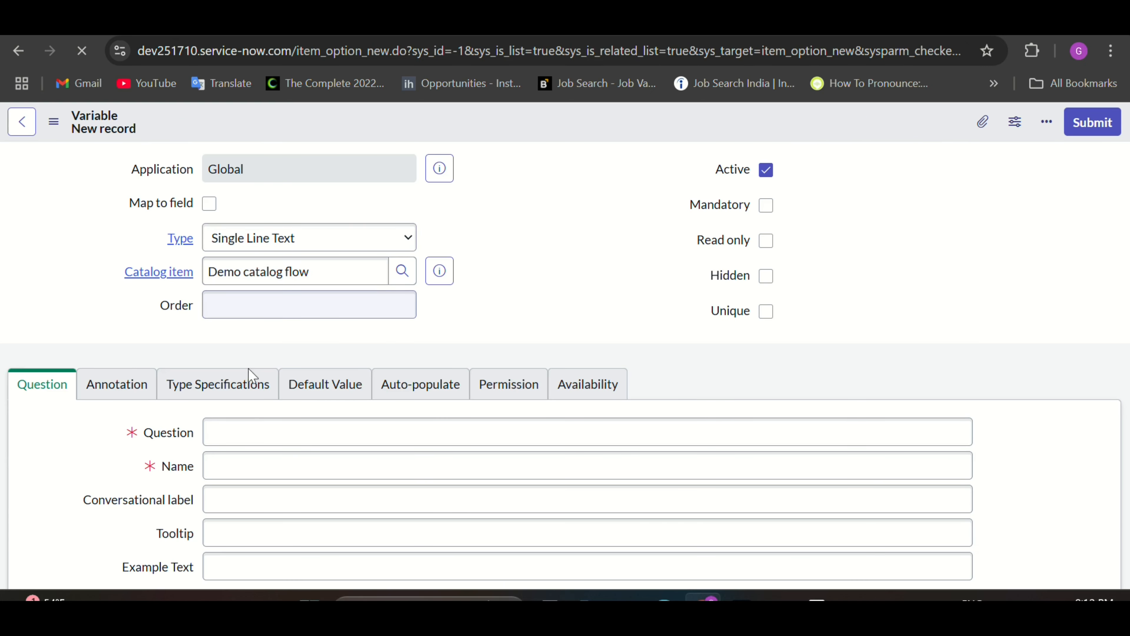
{"action": "left_click", "coordinate": [245, 429]}
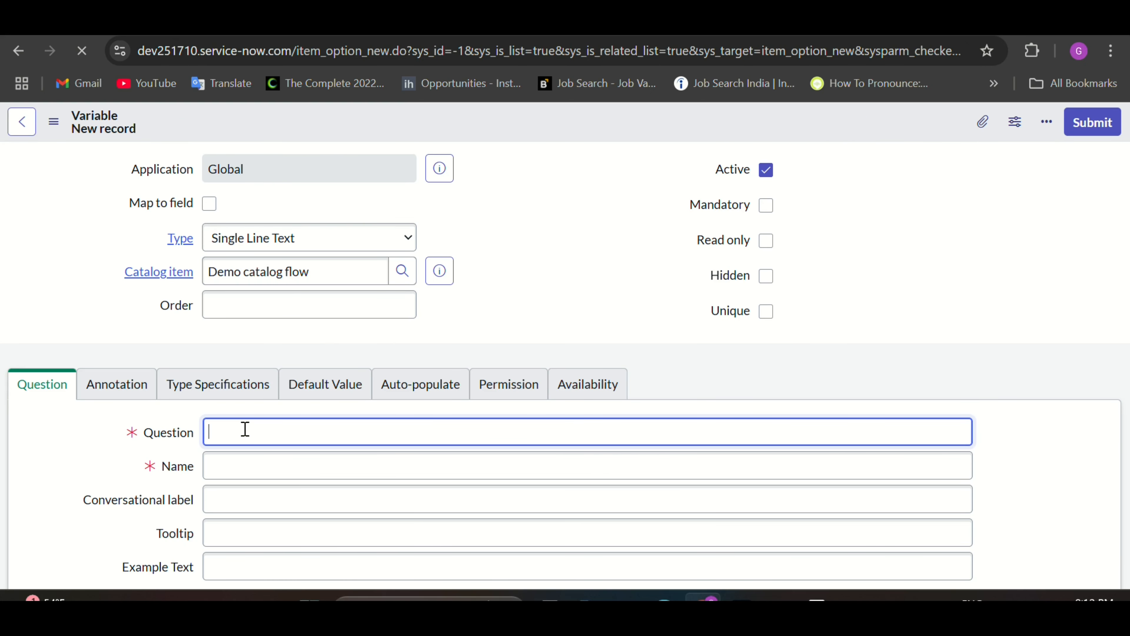
{"action": "type", "text": "provide email"}
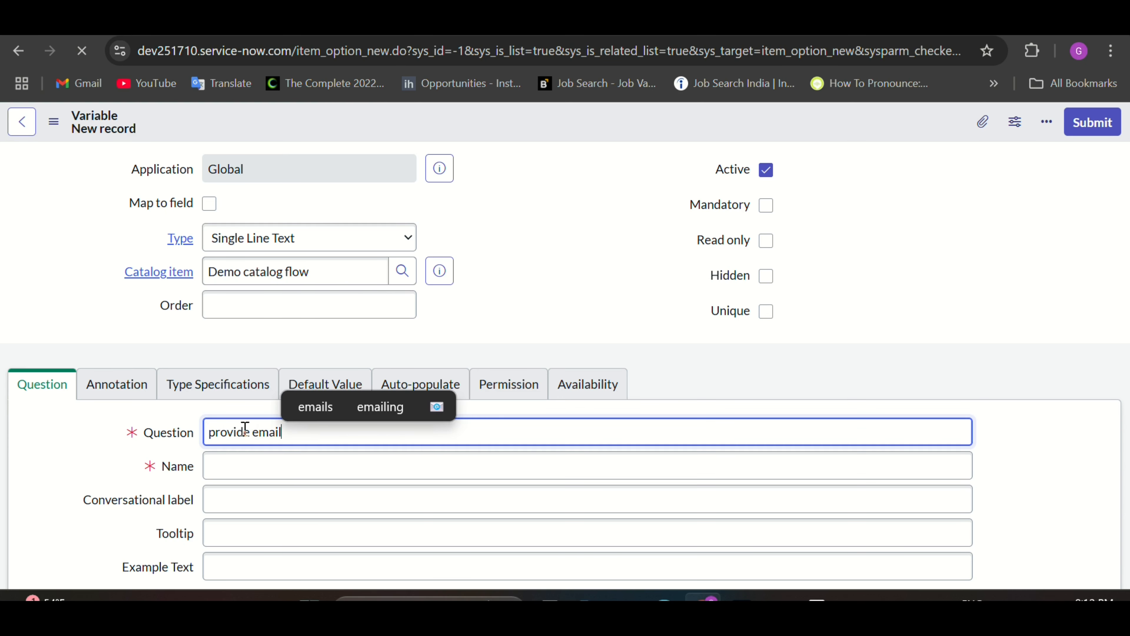
{"action": "key", "text": "Tab"}
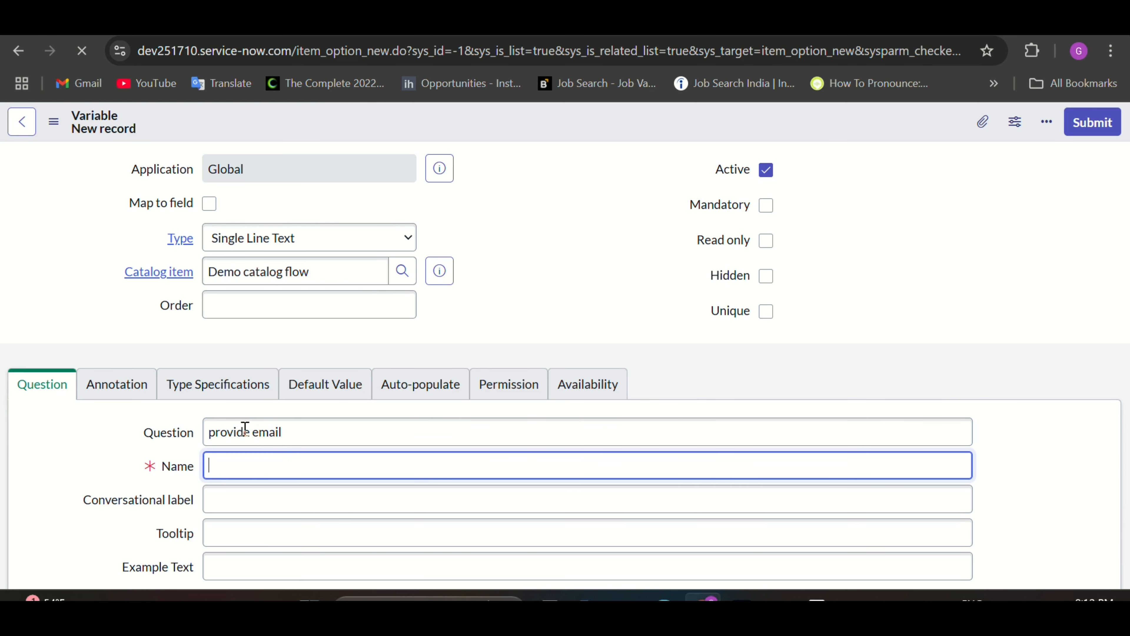
{"action": "left_click", "coordinate": [290, 437]}
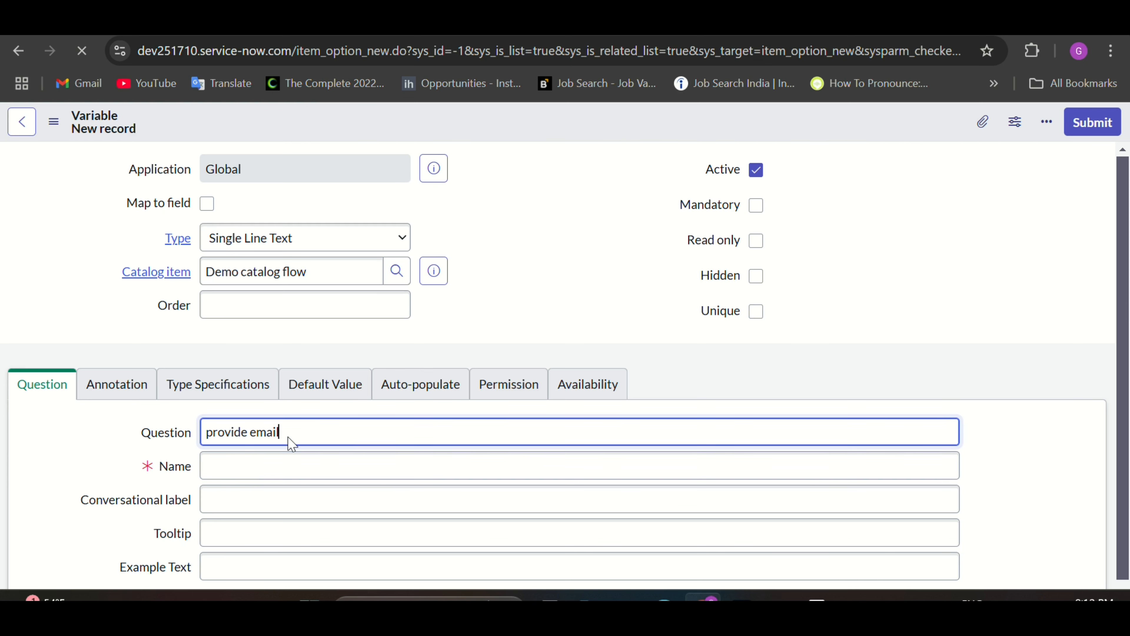
{"action": "key", "text": "Tab"}
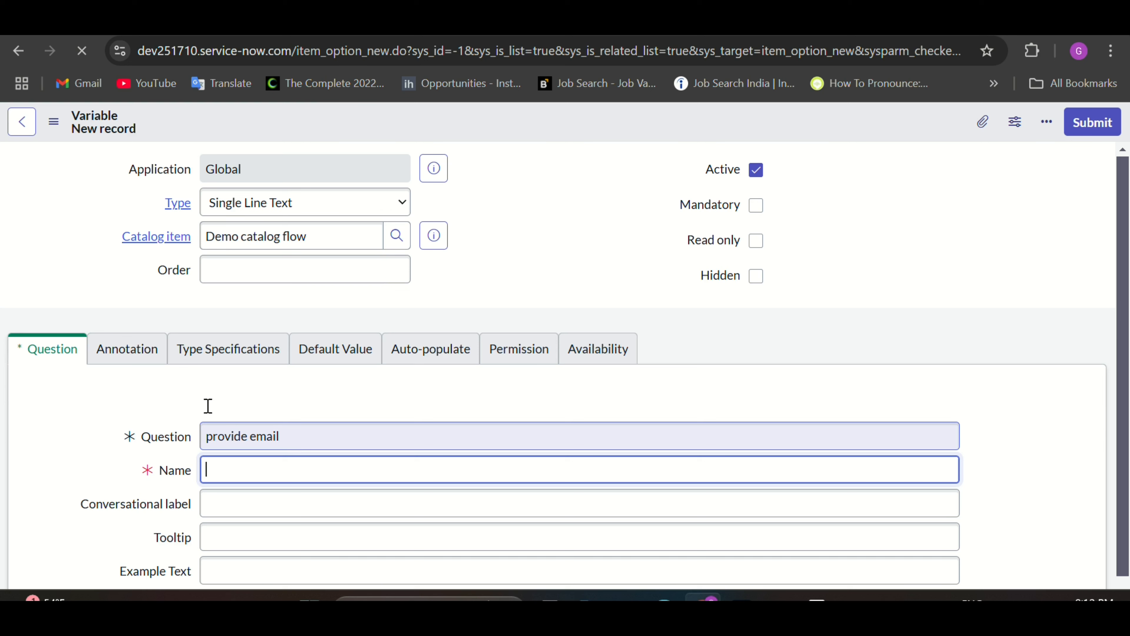
{"action": "key", "text": "shift+Tab"}
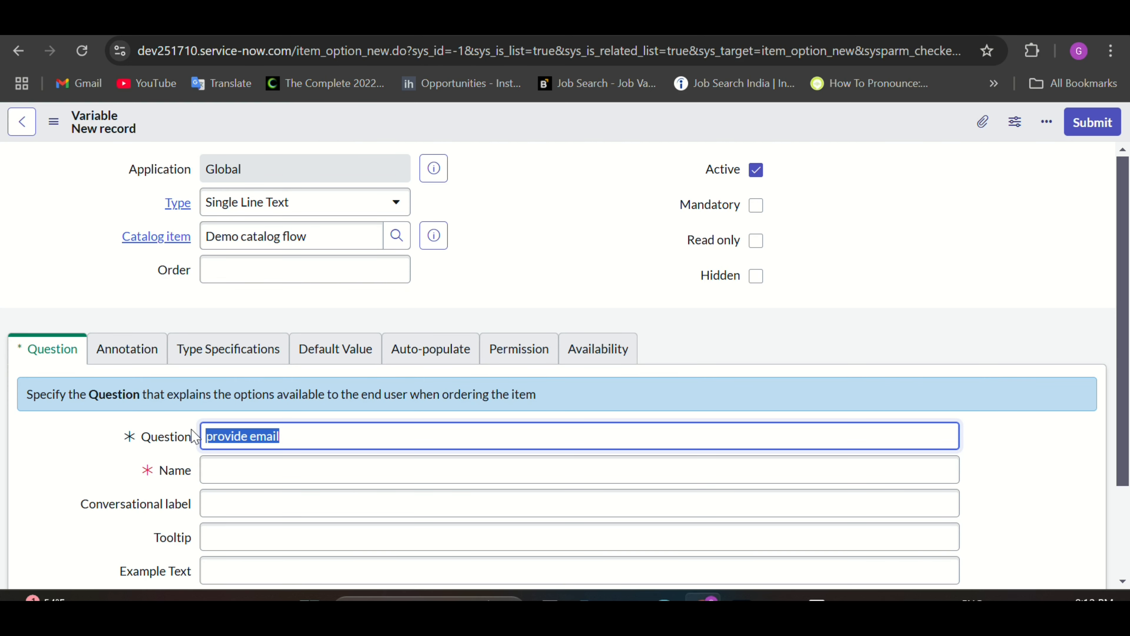
{"action": "left_click", "coordinate": [295, 442]}
{"action": "key", "text": "Tab"}
{"action": "left_click", "coordinate": [287, 436]}
{"action": "left_click_drag", "start_coordinate": [288, 436], "coordinate": [202, 445]}
{"action": "key", "text": "ctrl+c"}
{"action": "left_click", "coordinate": [252, 480]}
{"action": "key", "text": "ctrl+v"}
Step: Set the variable's type to Email with order 100 and submit it
{"action": "scroll", "coordinate": [273, 494], "scroll_direction": "down", "scroll_amount": 2}
{"action": "scroll", "coordinate": [272, 446], "scroll_direction": "up", "scroll_amount": 2}
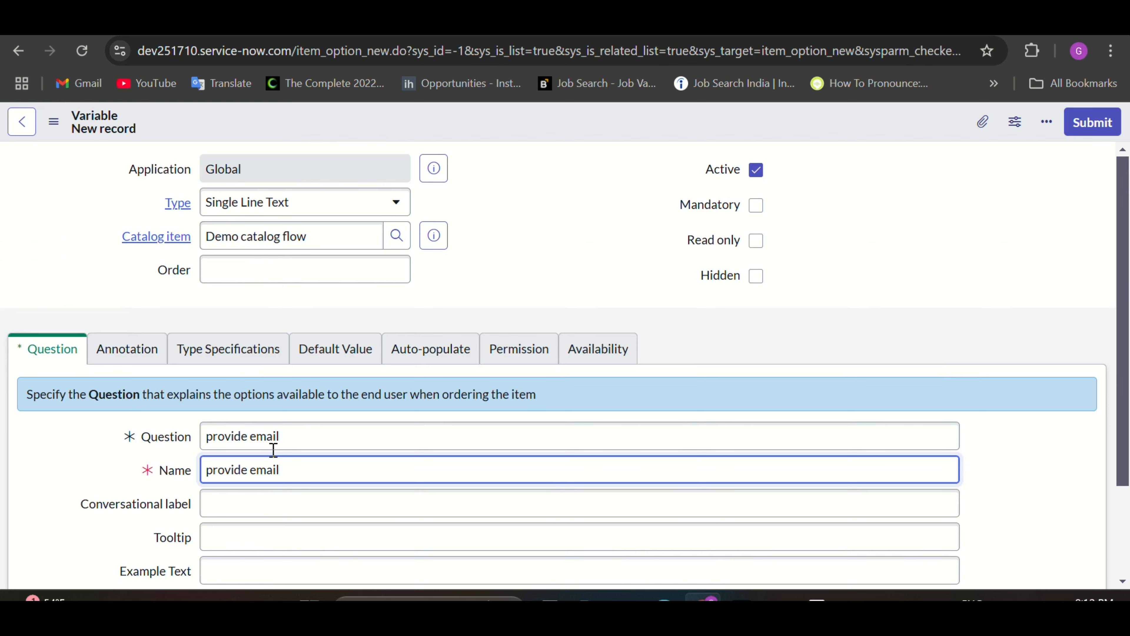
{"action": "left_click", "coordinate": [279, 213]}
{"action": "type", "text": "e"}
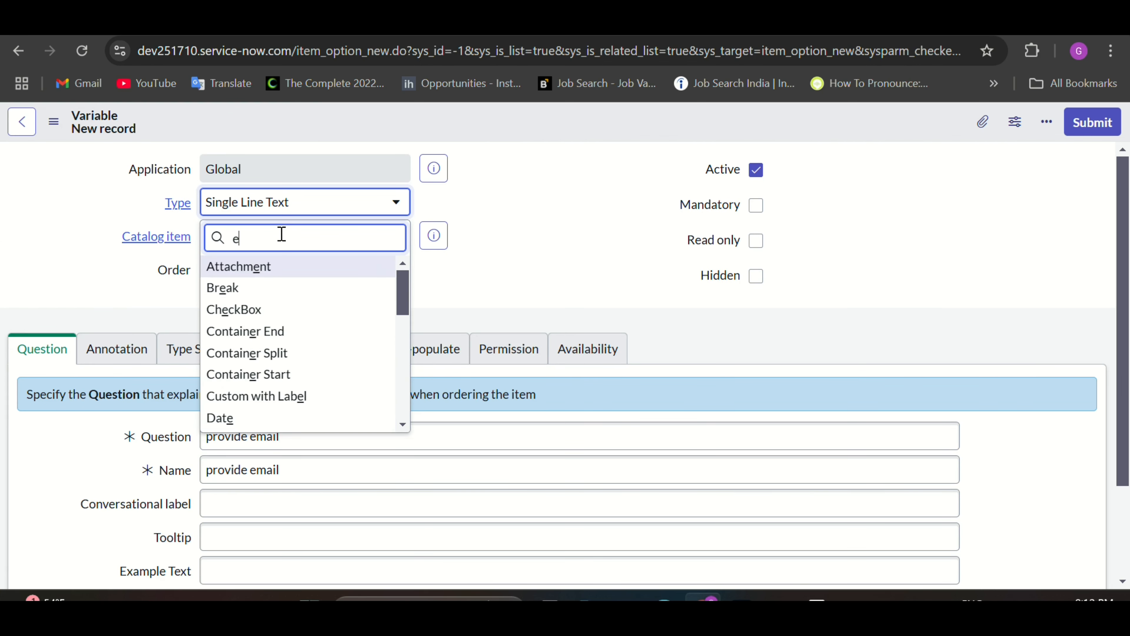
{"action": "type", "text": "mail"}
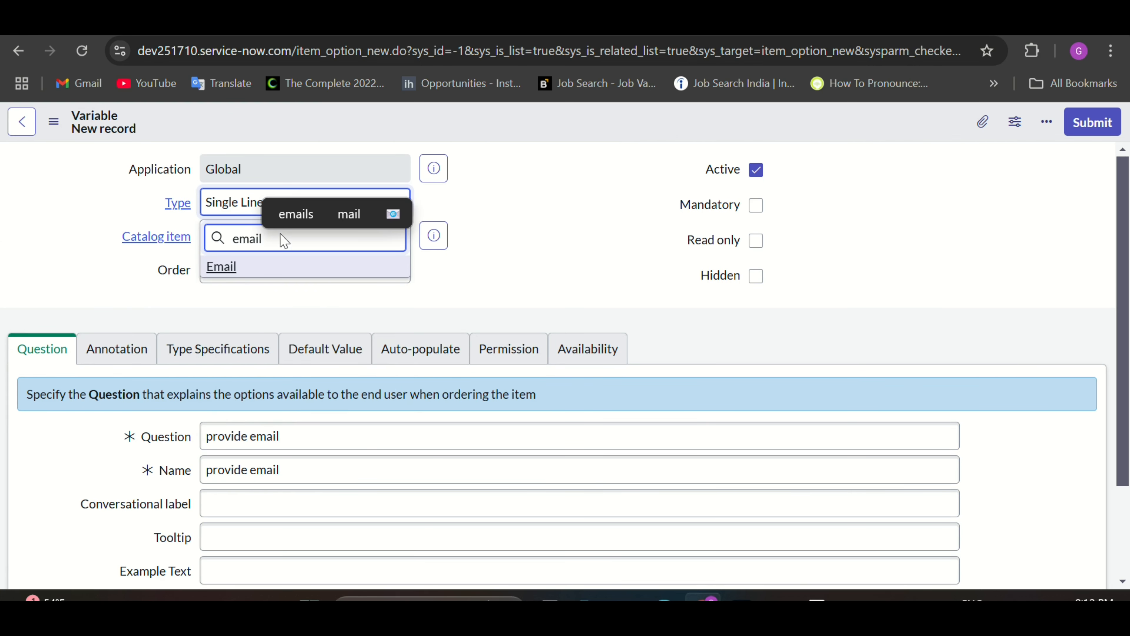
{"action": "left_click", "coordinate": [235, 268]}
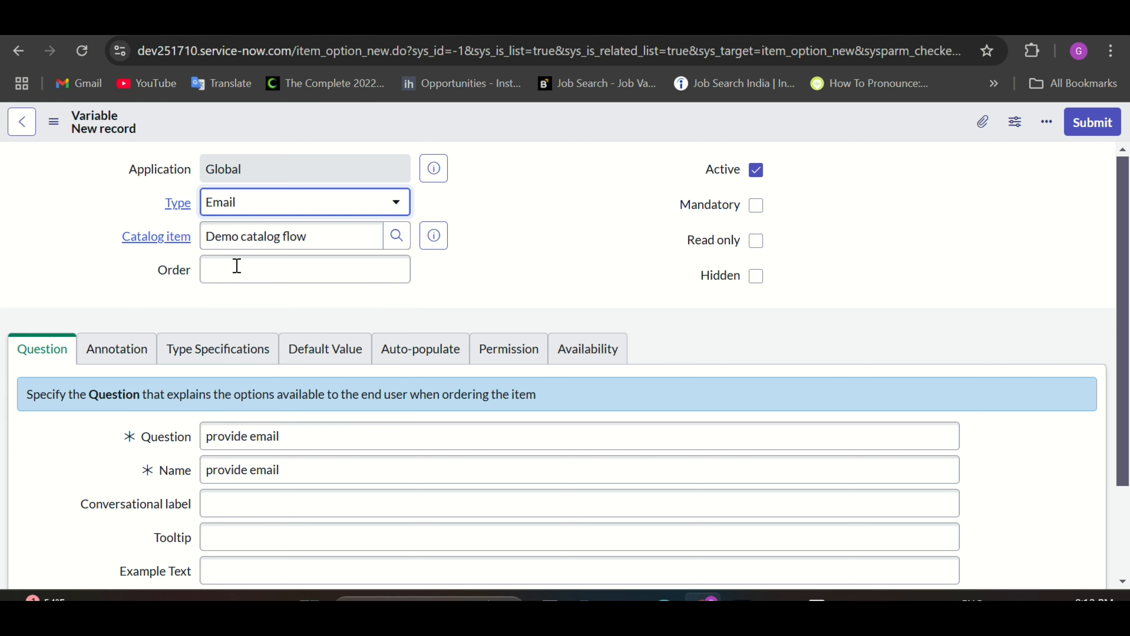
{"action": "left_click", "coordinate": [323, 268]}
{"action": "type", "text": "100"}
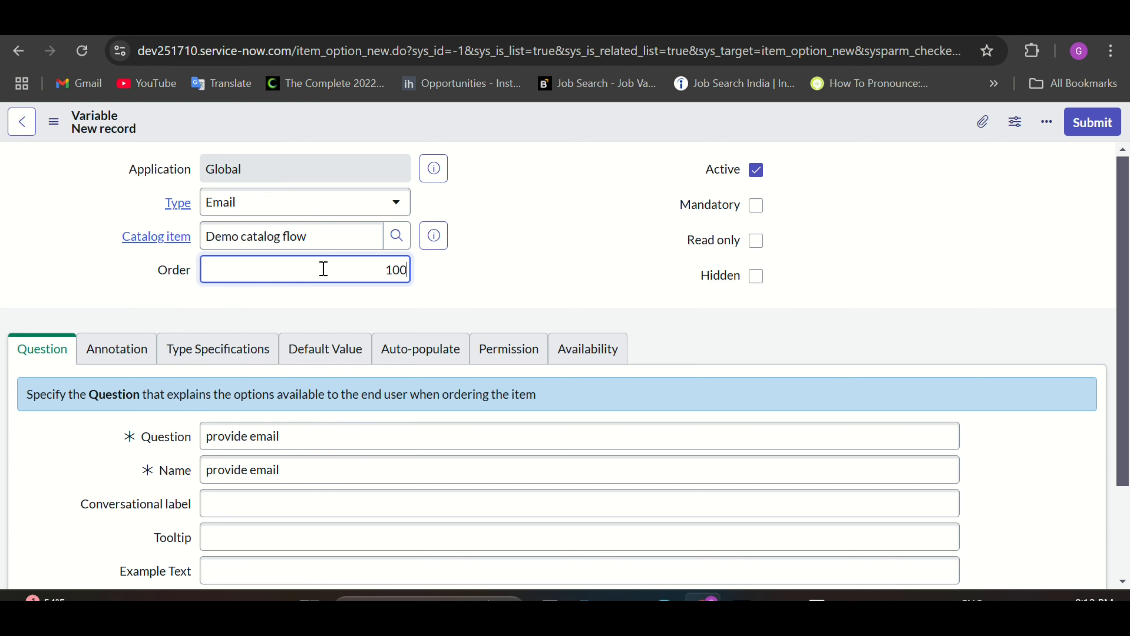
{"action": "left_click", "coordinate": [506, 280]}
{"action": "scroll", "coordinate": [506, 280], "scroll_direction": "down", "scroll_amount": 3}
{"action": "scroll", "coordinate": [506, 281], "scroll_direction": "up", "scroll_amount": 3}
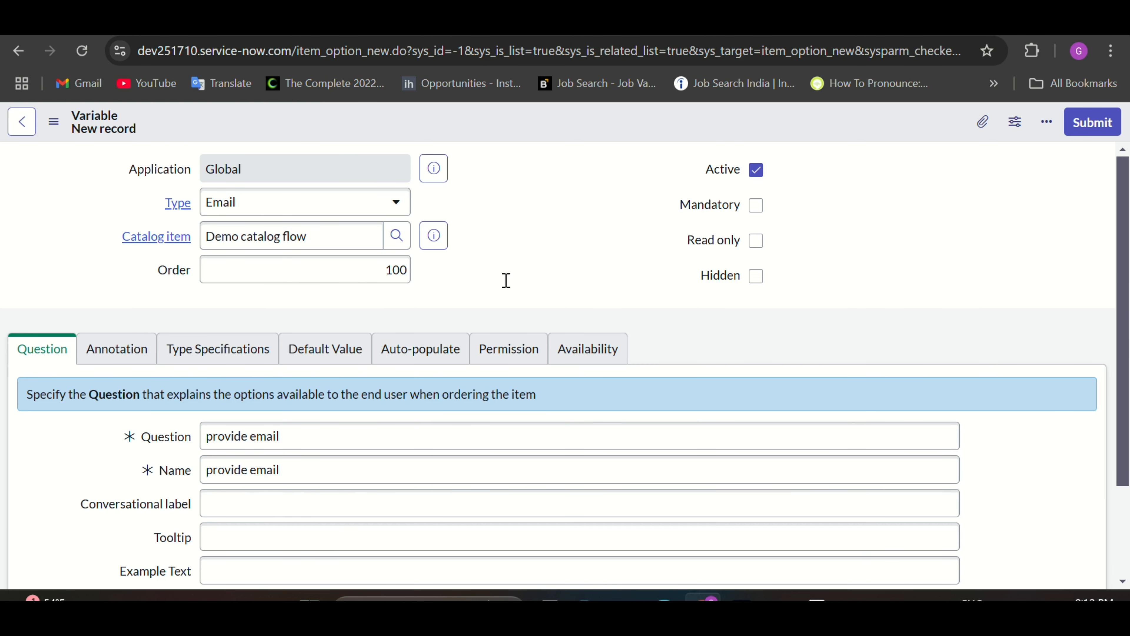
{"action": "left_click", "coordinate": [1096, 126]}
Step: Change the rejected name to provide_email and resubmit the variable
{"action": "scroll", "coordinate": [535, 314], "scroll_direction": "down", "scroll_amount": 1}
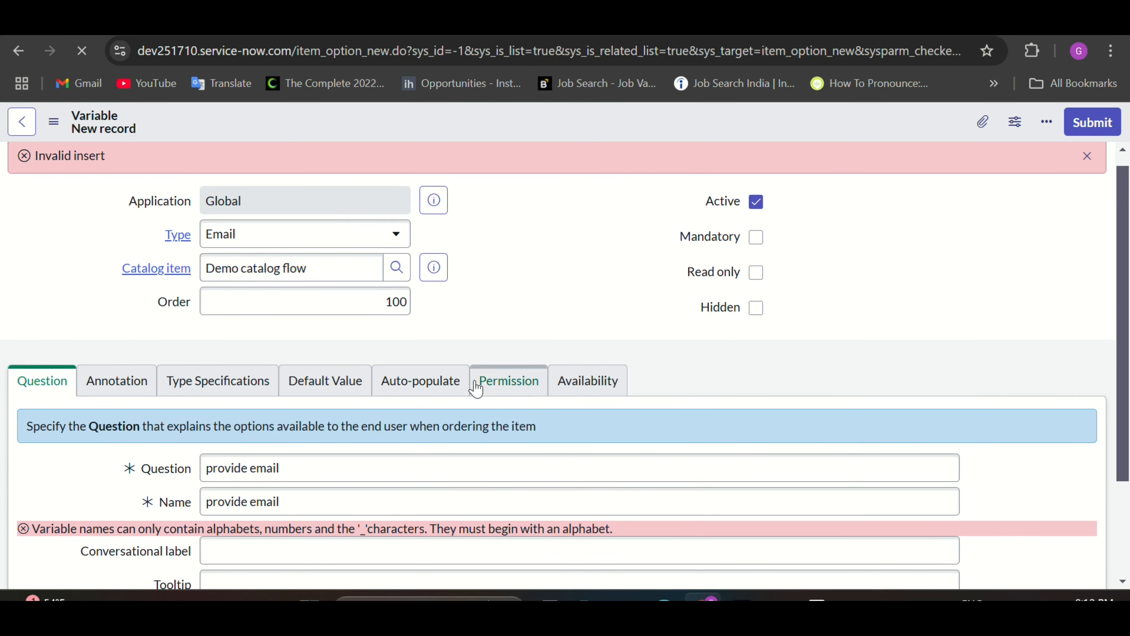
{"action": "scroll", "coordinate": [475, 383], "scroll_direction": "down", "scroll_amount": 1}
{"action": "left_click", "coordinate": [252, 461]}
{"action": "key", "text": "BackSpace"}
{"action": "type", "text": "_"}
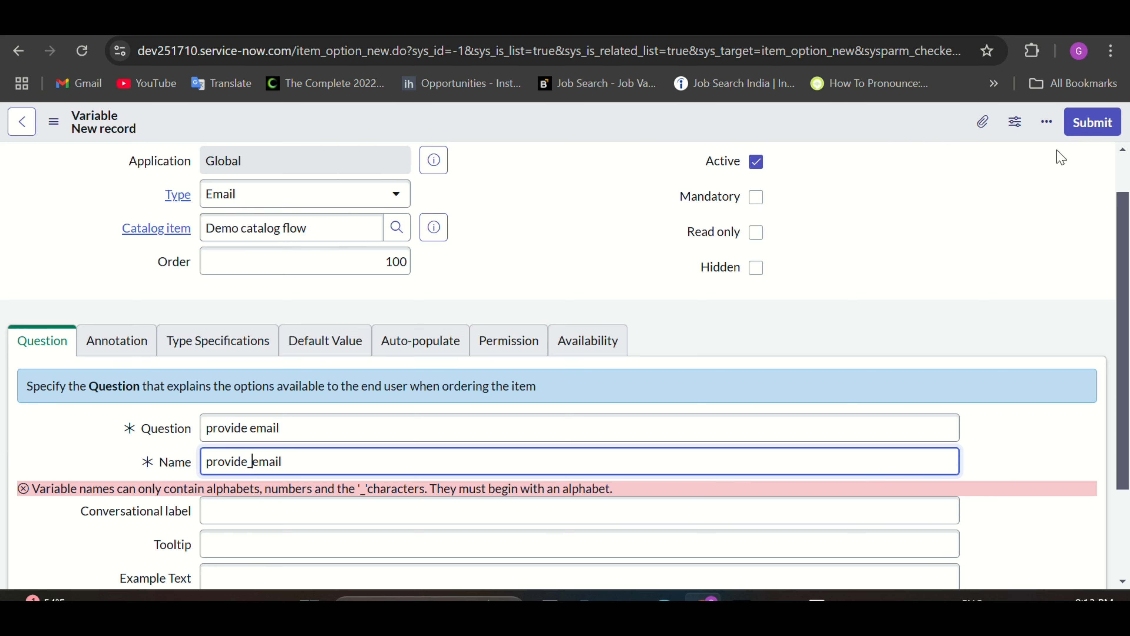
{"action": "left_click", "coordinate": [1093, 124]}
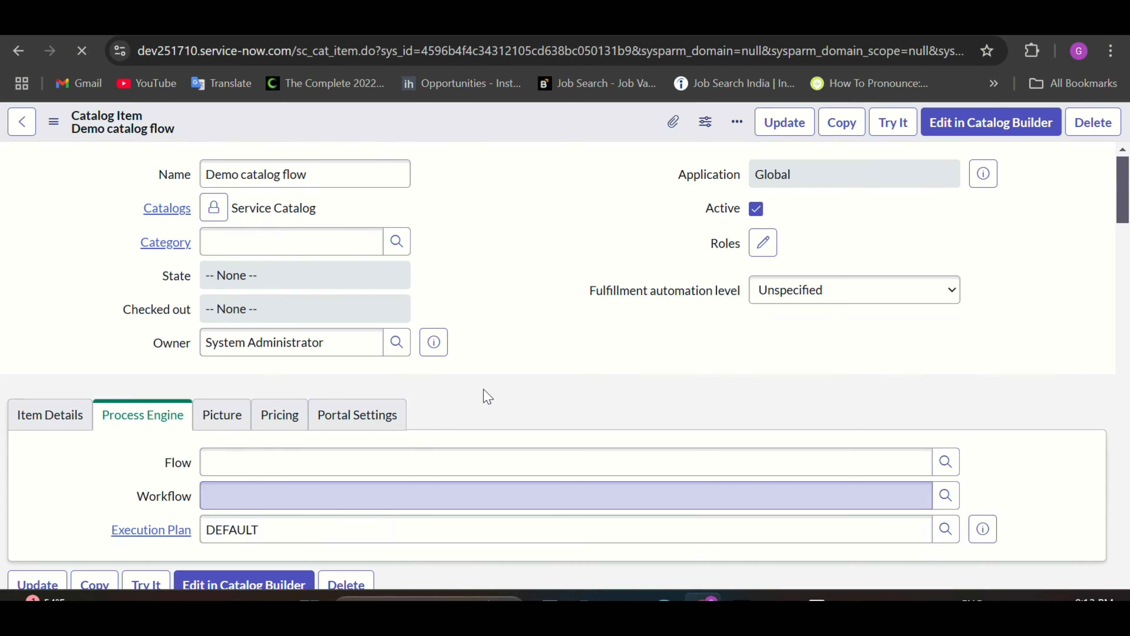
Step: Scroll the catalog item form down to check the still-empty Flow field
{"action": "scroll", "coordinate": [487, 396], "scroll_direction": "down", "scroll_amount": 3}
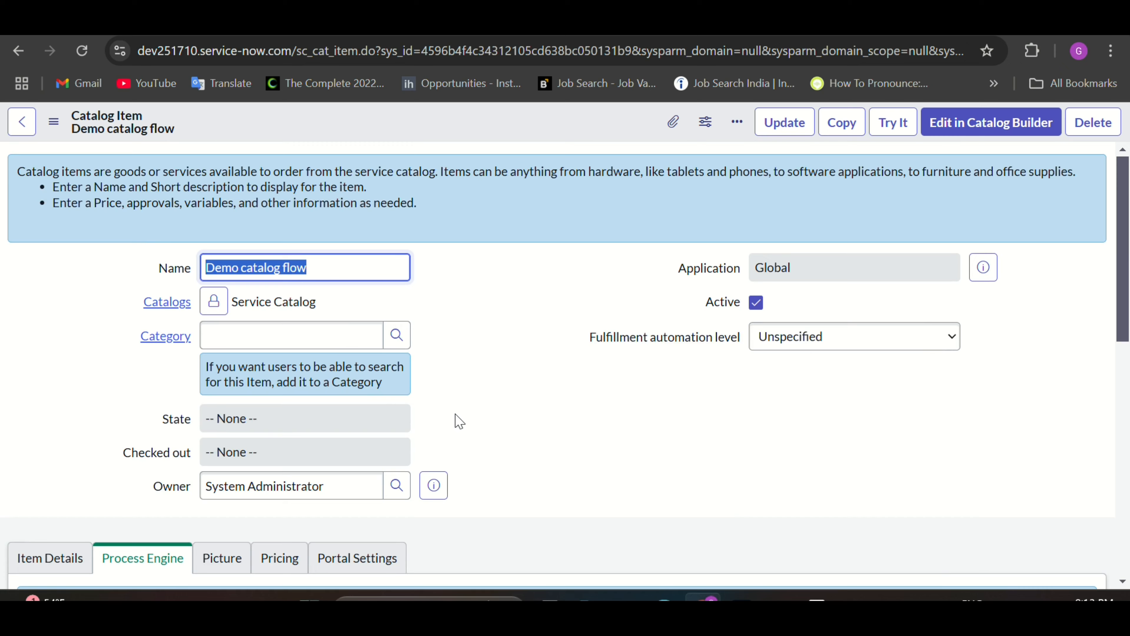
{"action": "scroll", "coordinate": [460, 425], "scroll_direction": "down", "scroll_amount": 4}
{"action": "scroll", "coordinate": [464, 422], "scroll_direction": "down", "scroll_amount": 2}
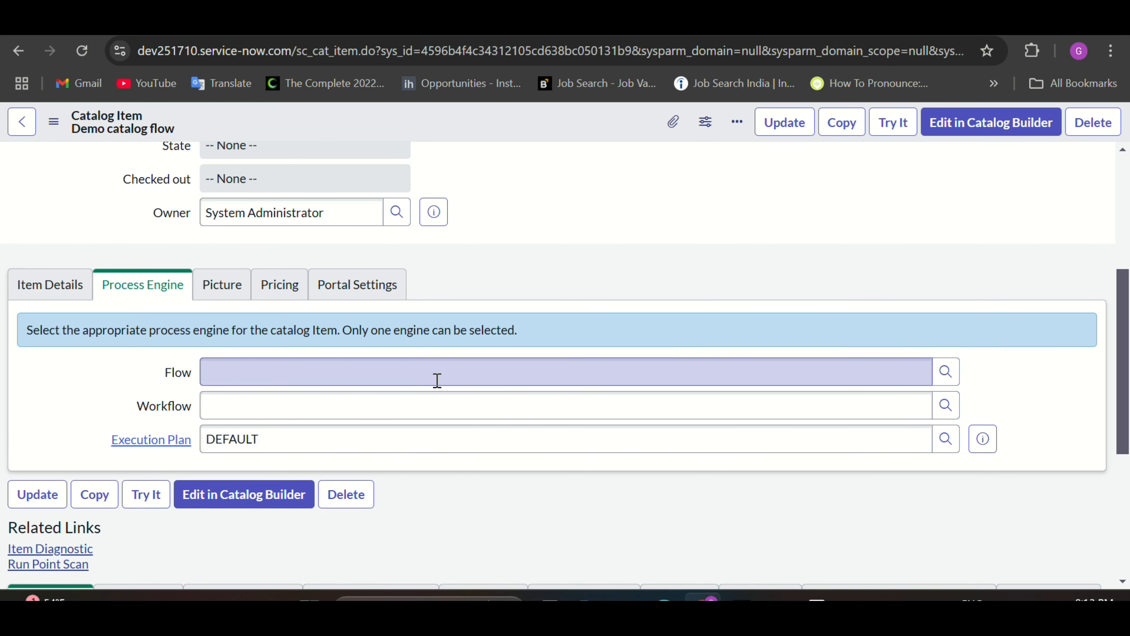
{"action": "scroll", "coordinate": [437, 380], "scroll_direction": "down", "scroll_amount": 2}
{"action": "scroll", "coordinate": [466, 435], "scroll_direction": "up", "scroll_amount": 3}
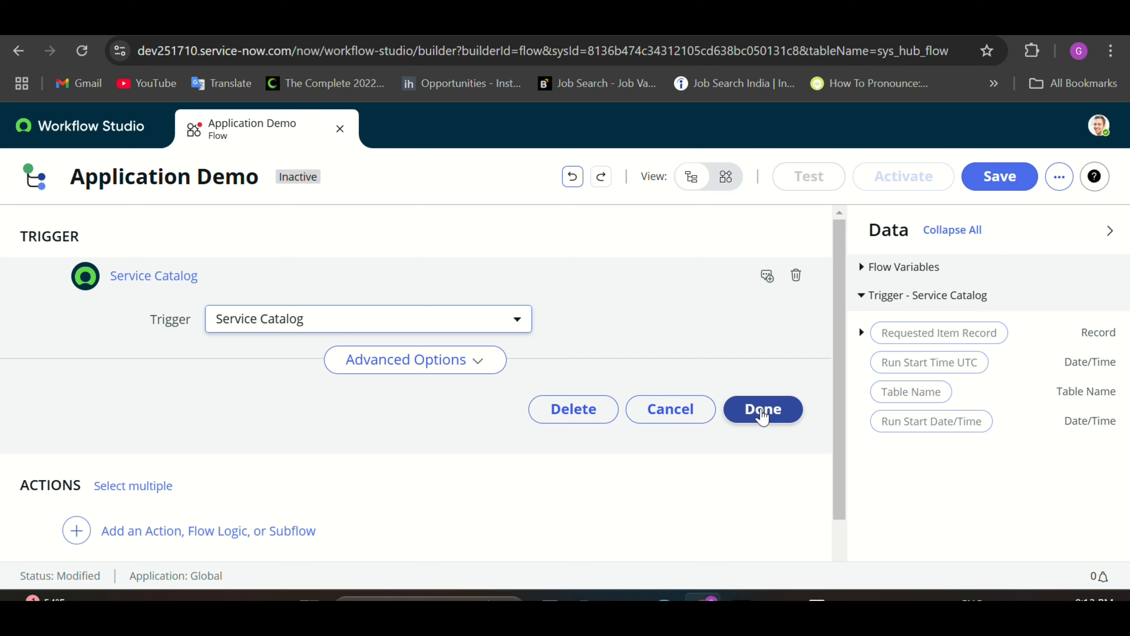
Step: Confirm the Service Catalog trigger, then add ServiceNow Core's Get Catalog Variables as step 1
{"action": "left_click", "coordinate": [762, 416]}
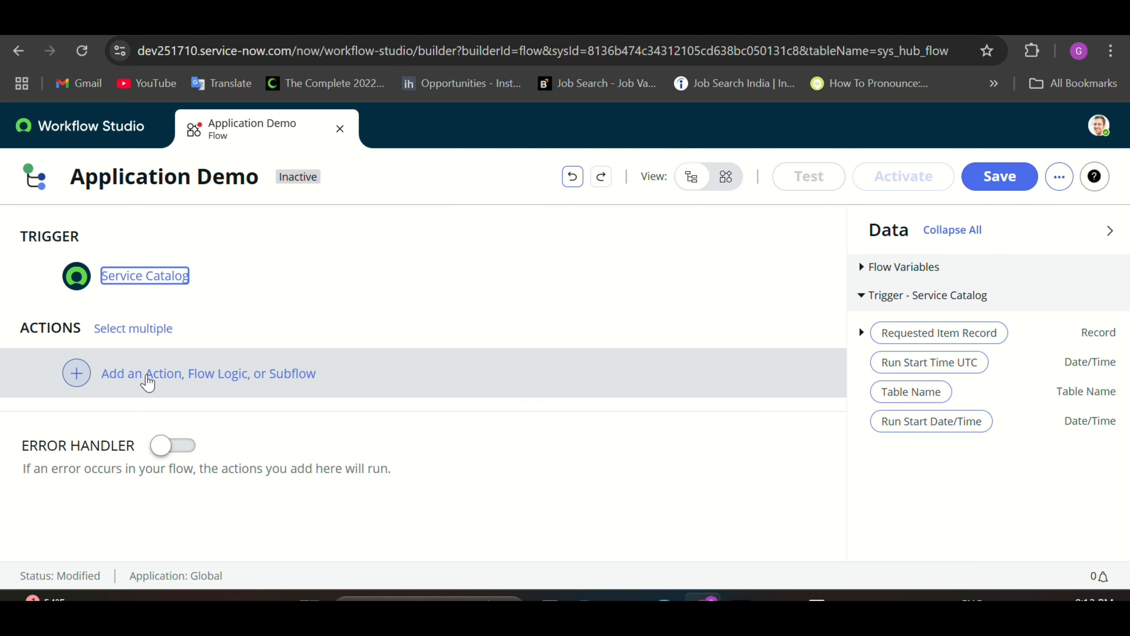
{"action": "left_click", "coordinate": [148, 382]}
{"action": "left_click", "coordinate": [170, 379]}
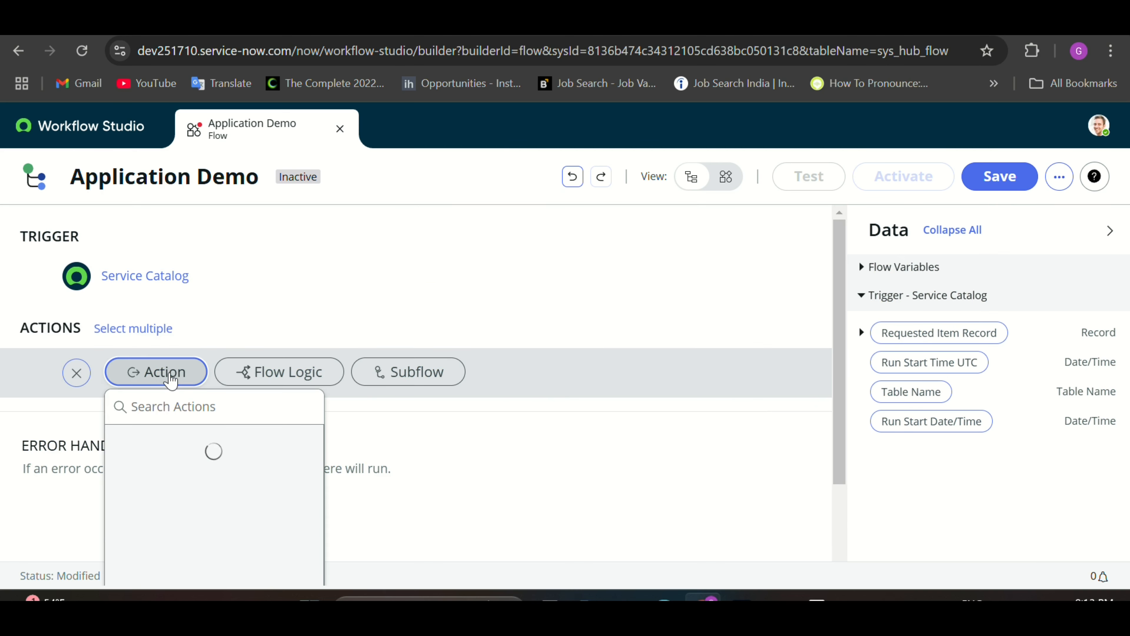
{"action": "left_click", "coordinate": [167, 407]}
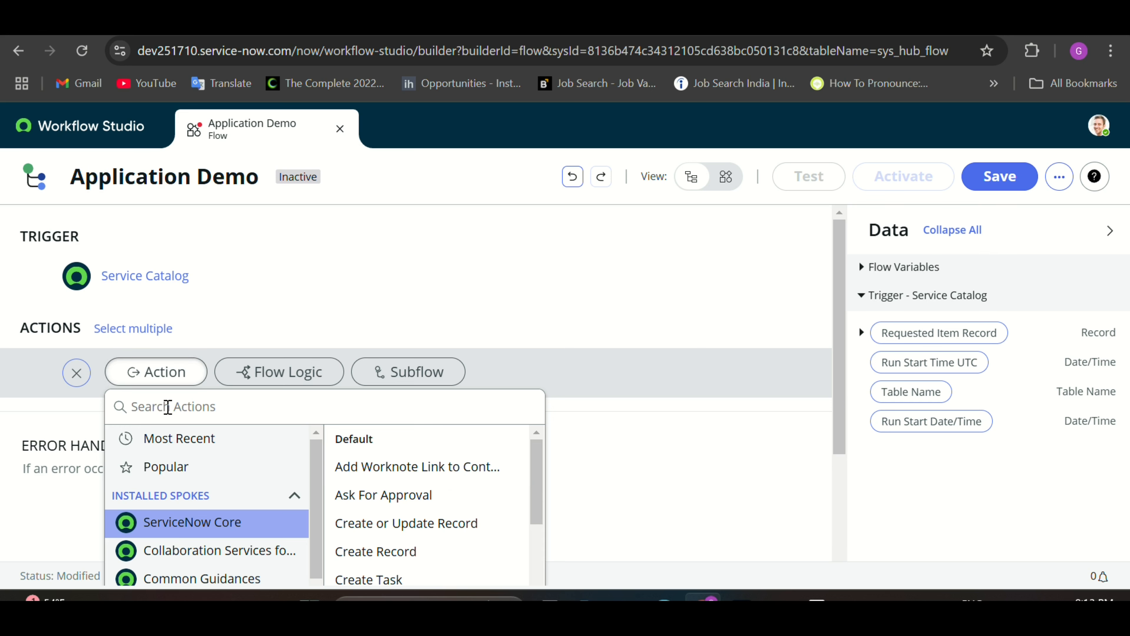
{"action": "scroll", "coordinate": [613, 356], "scroll_direction": "down", "scroll_amount": 2}
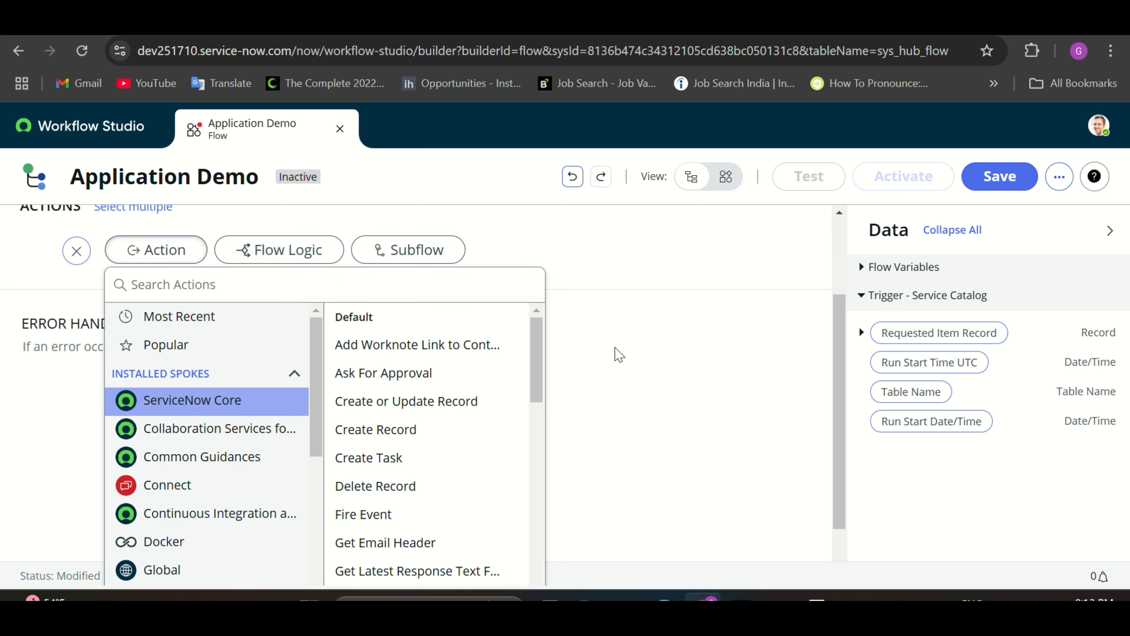
{"action": "scroll", "coordinate": [448, 455], "scroll_direction": "down", "scroll_amount": 1}
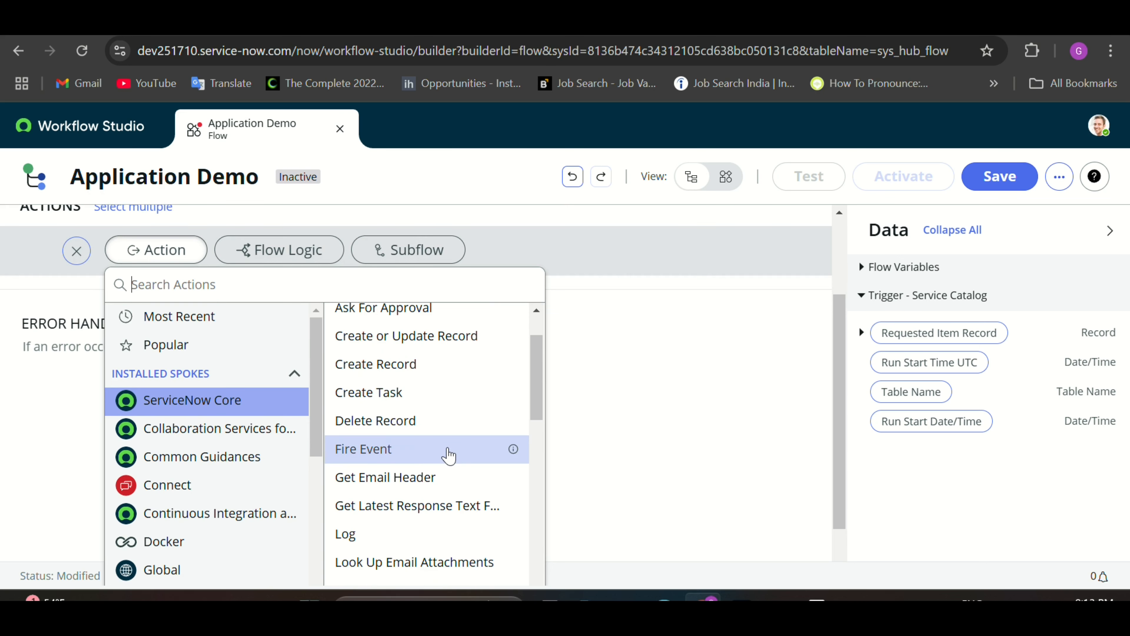
{"action": "type", "text": "get"}
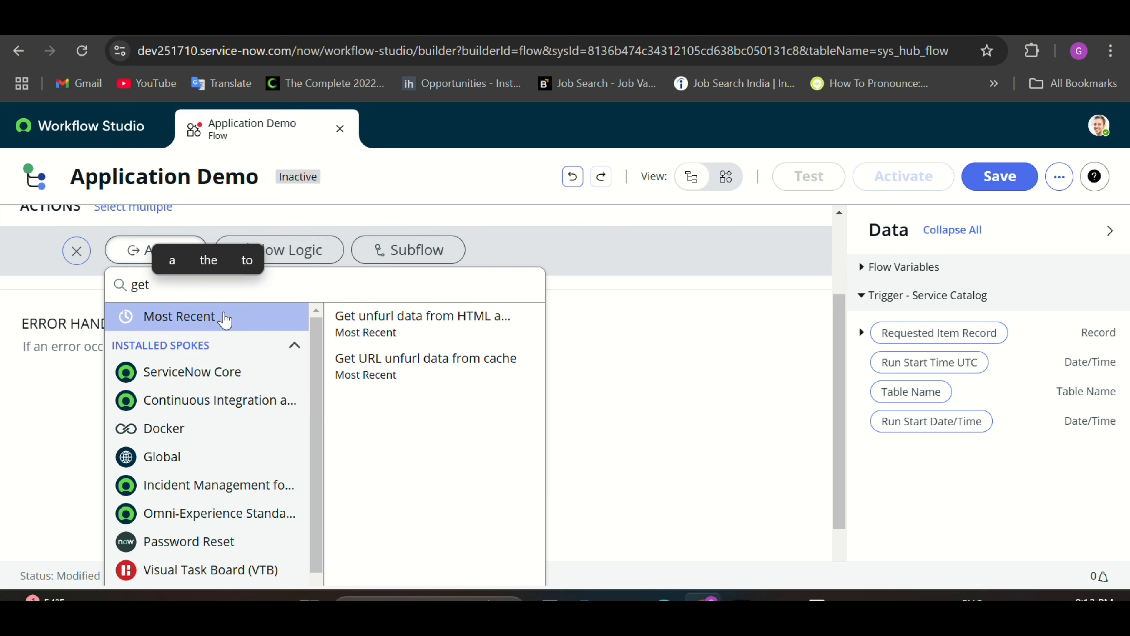
{"action": "type", "text": " varib"}
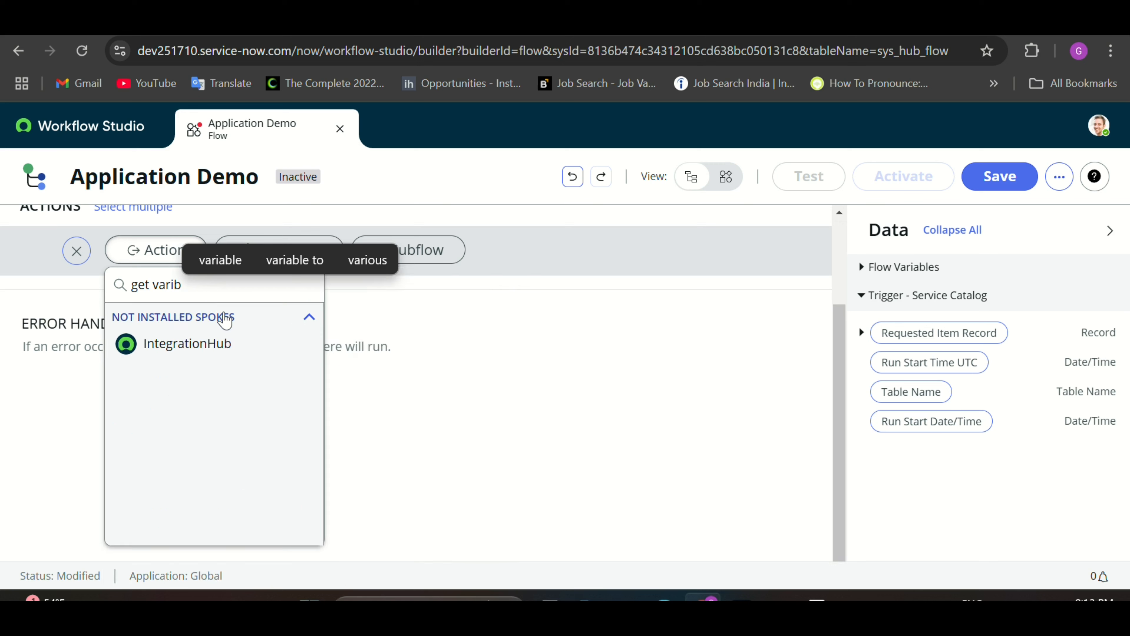
{"action": "key", "text": "BackSpace"}
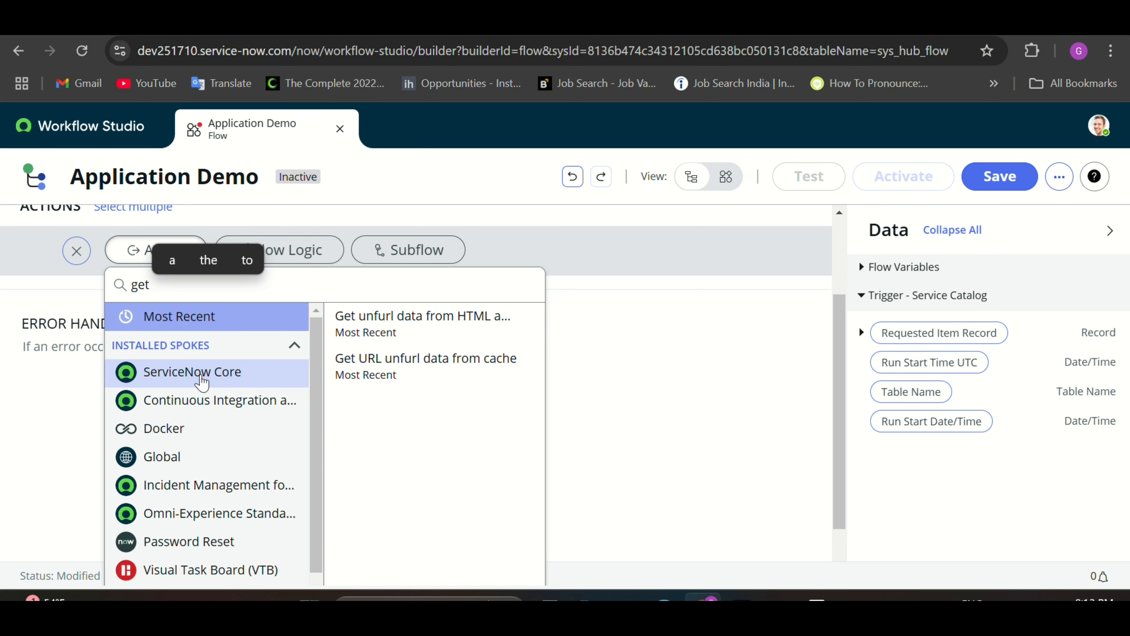
{"action": "left_click", "coordinate": [202, 382]}
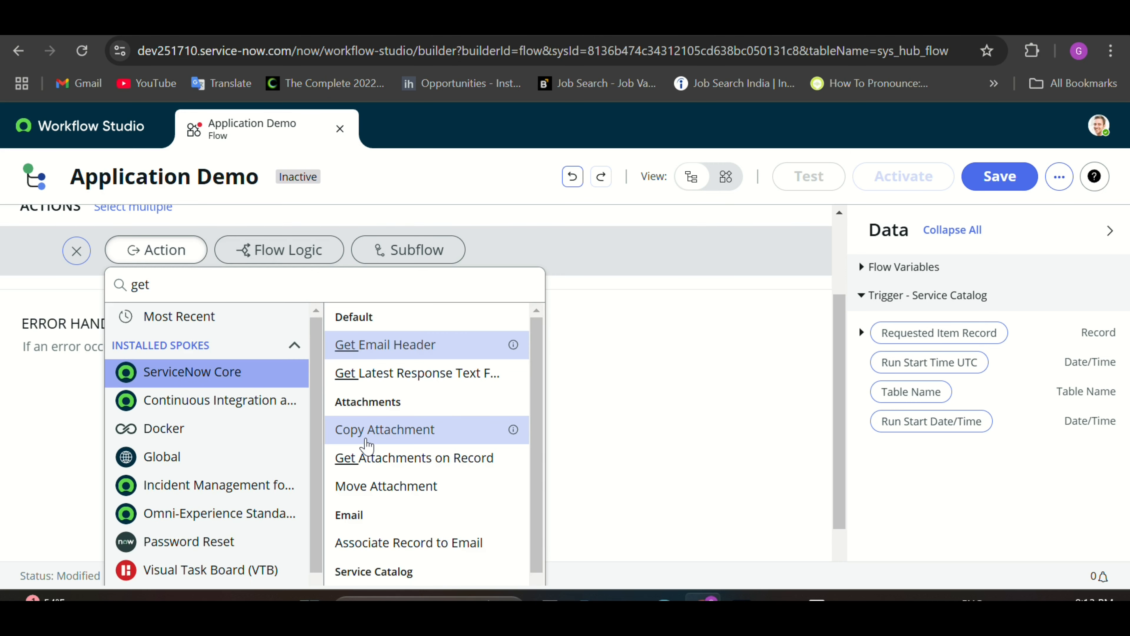
{"action": "scroll", "coordinate": [365, 443], "scroll_direction": "down", "scroll_amount": 3}
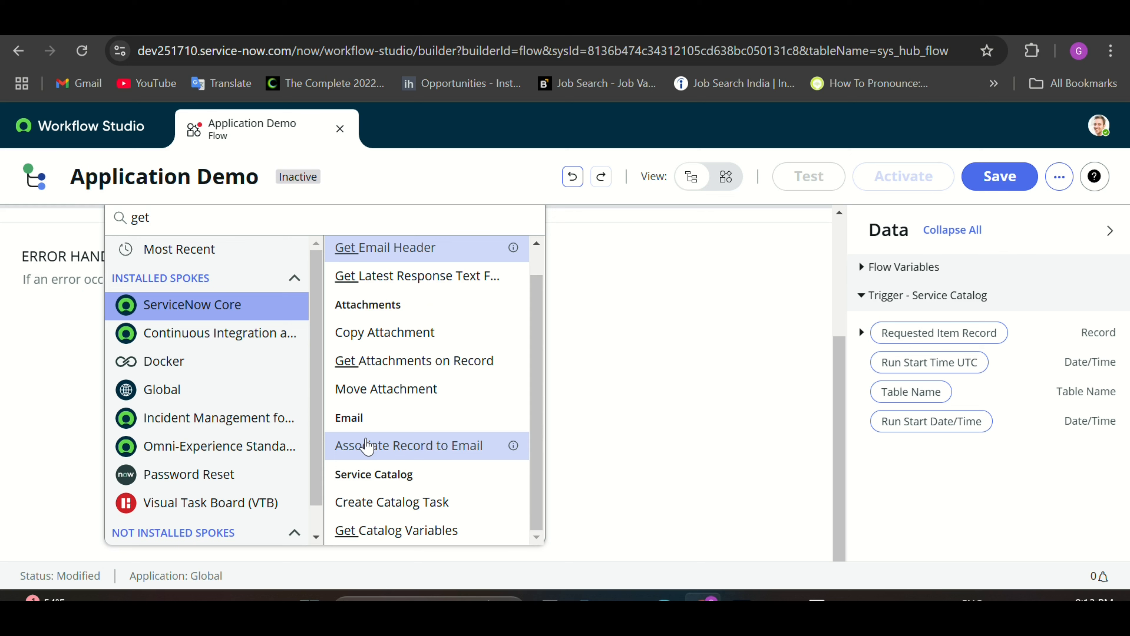
{"action": "left_click", "coordinate": [377, 536]}
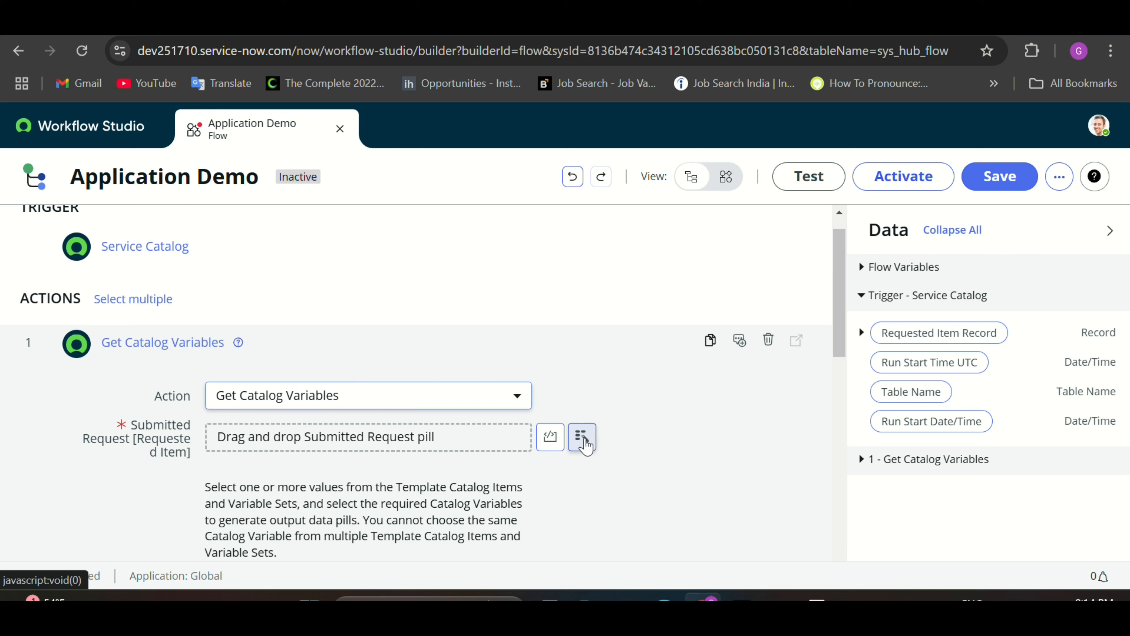
Step: Set Submitted Request to the trigger's Requested Item Record data pill
{"action": "left_click", "coordinate": [581, 436]}
{"action": "left_click", "coordinate": [537, 230]}
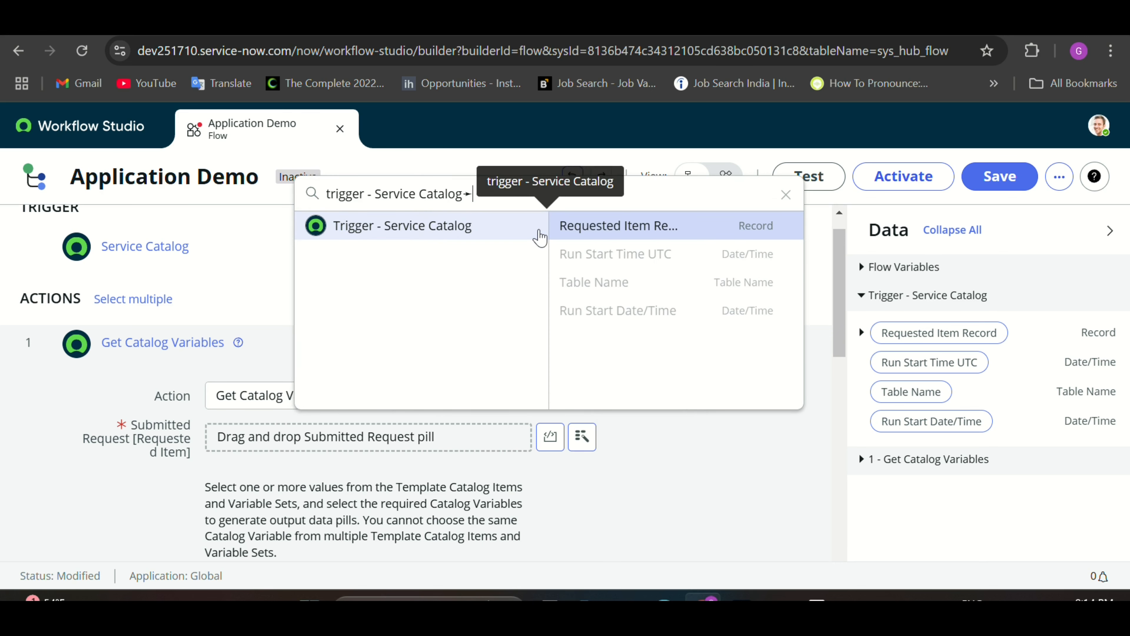
{"action": "left_click", "coordinate": [610, 231]}
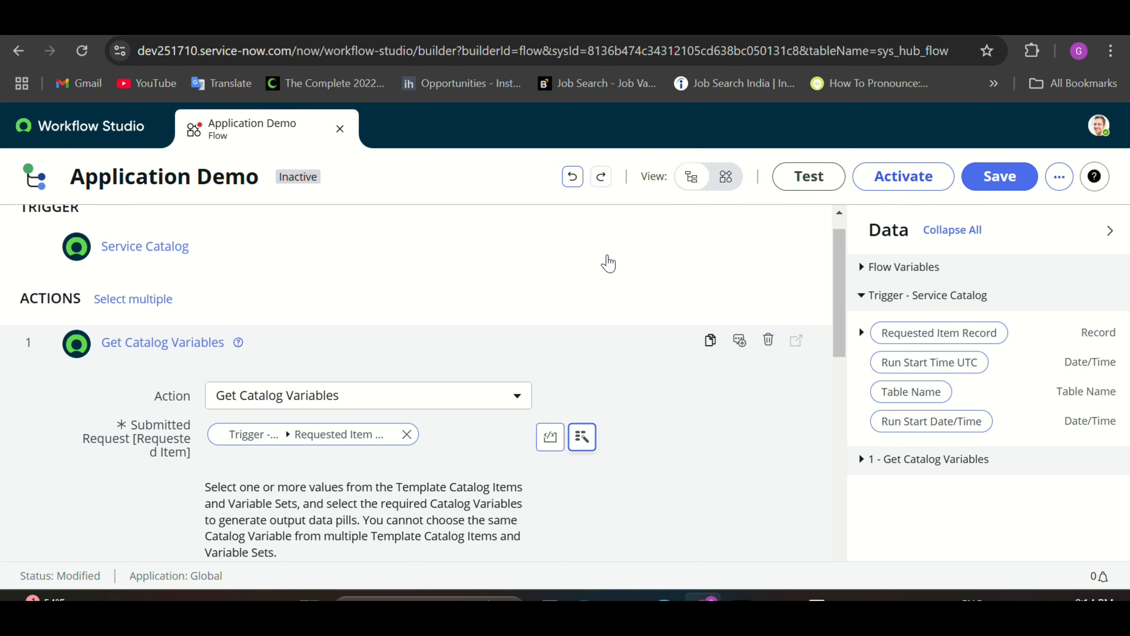
{"action": "scroll", "coordinate": [632, 414], "scroll_direction": "down", "scroll_amount": 1}
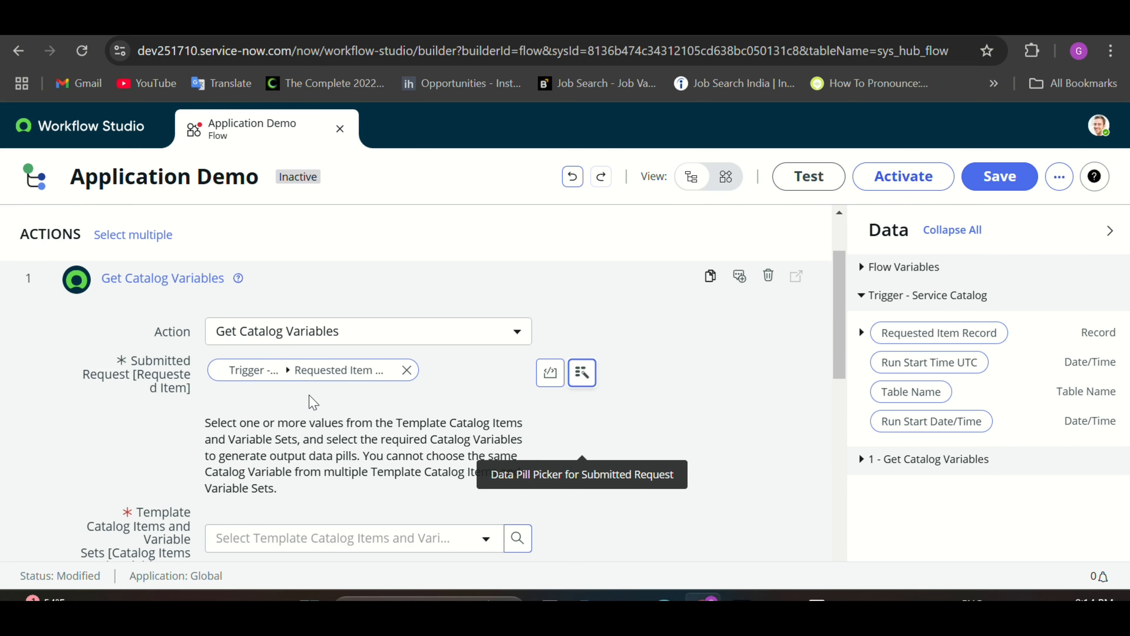
{"action": "scroll", "coordinate": [313, 402], "scroll_direction": "down", "scroll_amount": 5}
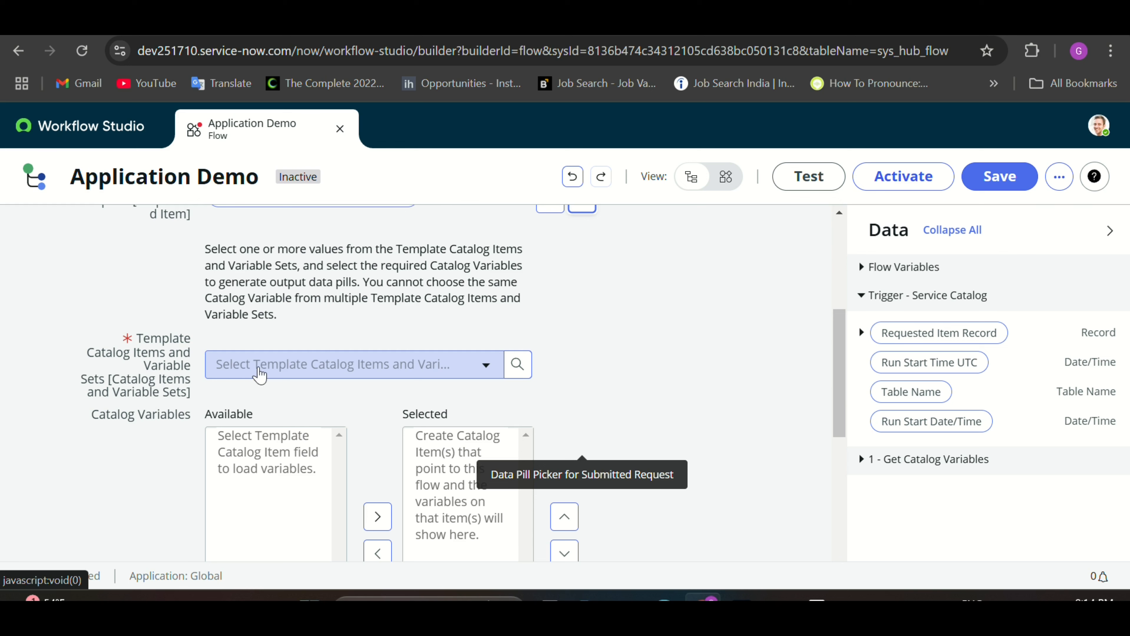
Step: Choose template Demo catalog flow, select the provide_email variable, and finish the step
{"action": "left_click", "coordinate": [260, 375]}
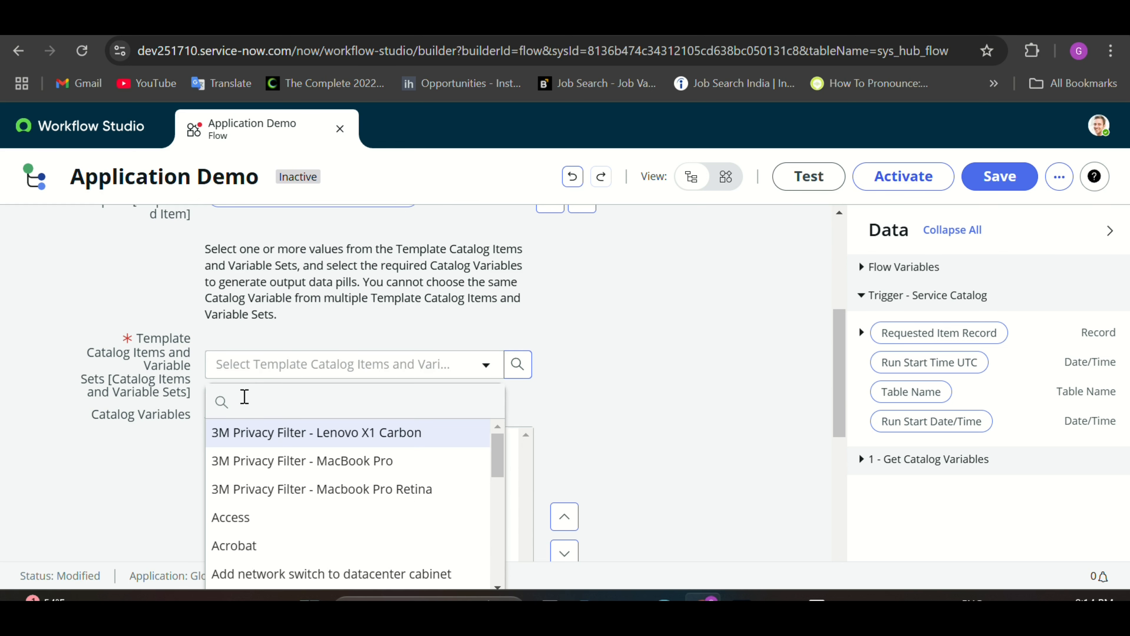
{"action": "type", "text": "demo catalo"}
{"action": "type", "text": "g"}
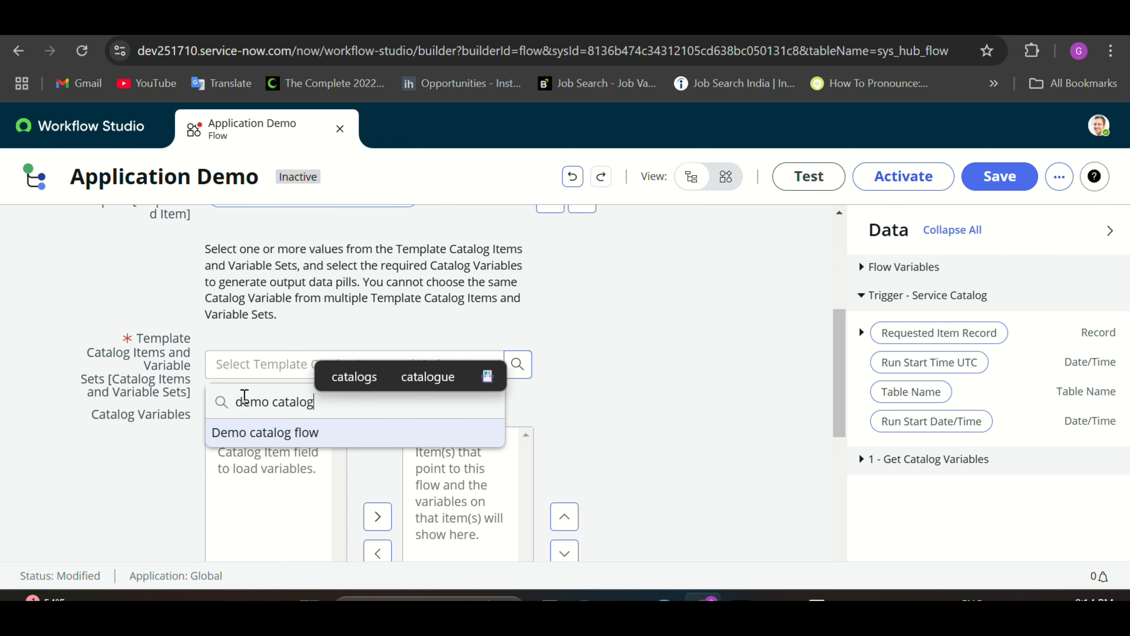
{"action": "left_click", "coordinate": [265, 435]}
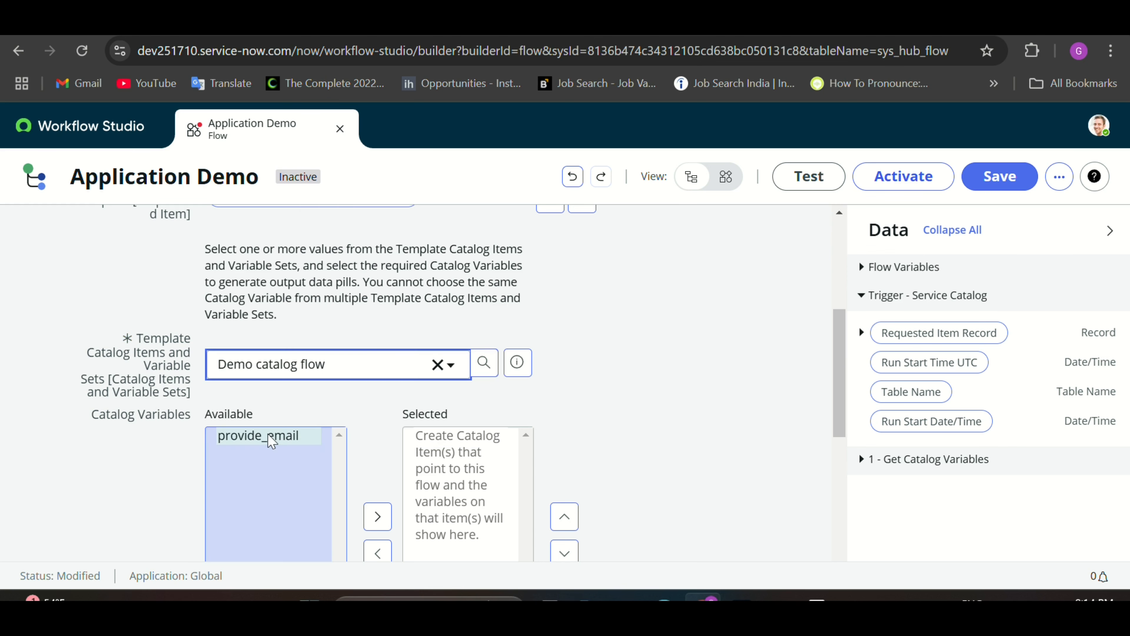
{"action": "left_click", "coordinate": [262, 451]}
{"action": "double_click", "coordinate": [260, 440]}
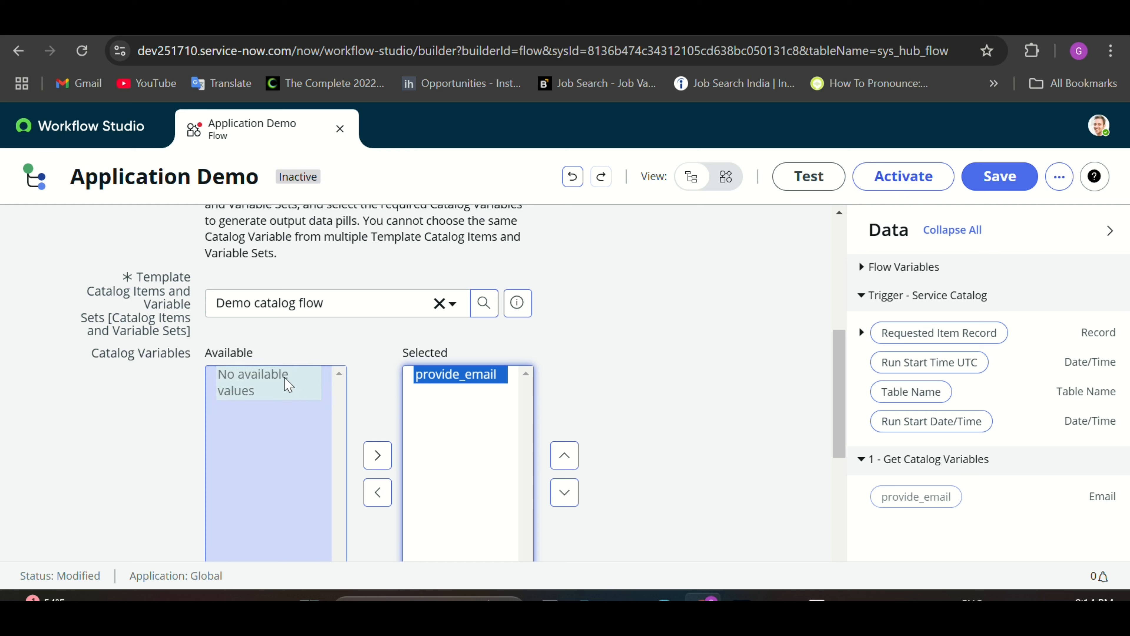
{"action": "scroll", "coordinate": [624, 454], "scroll_direction": "down", "scroll_amount": 5}
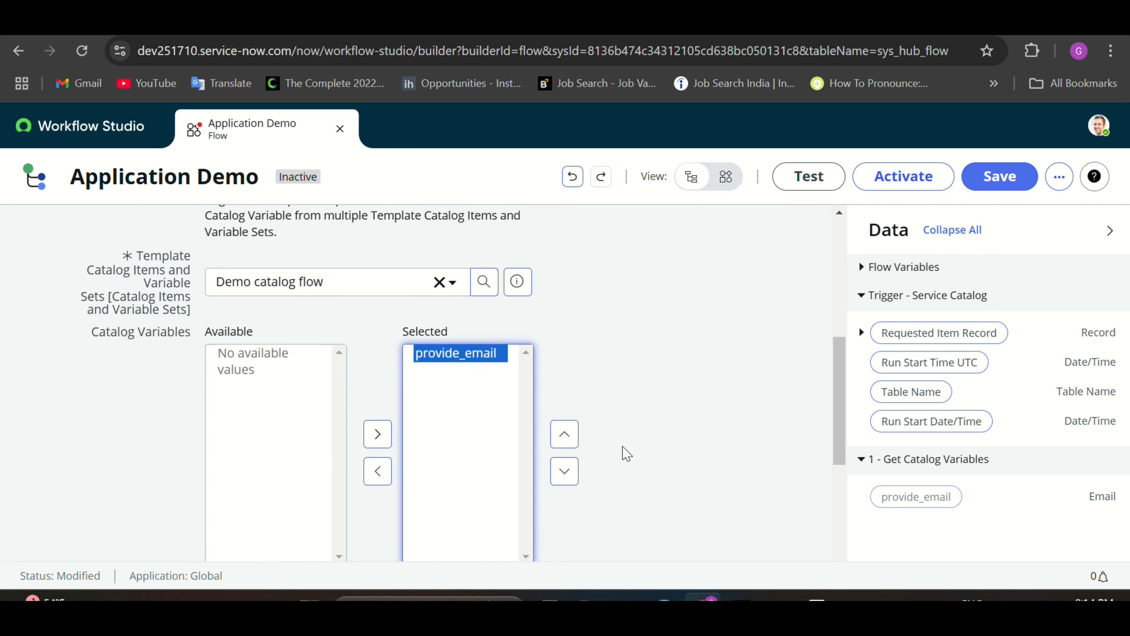
{"action": "left_click", "coordinate": [751, 498]}
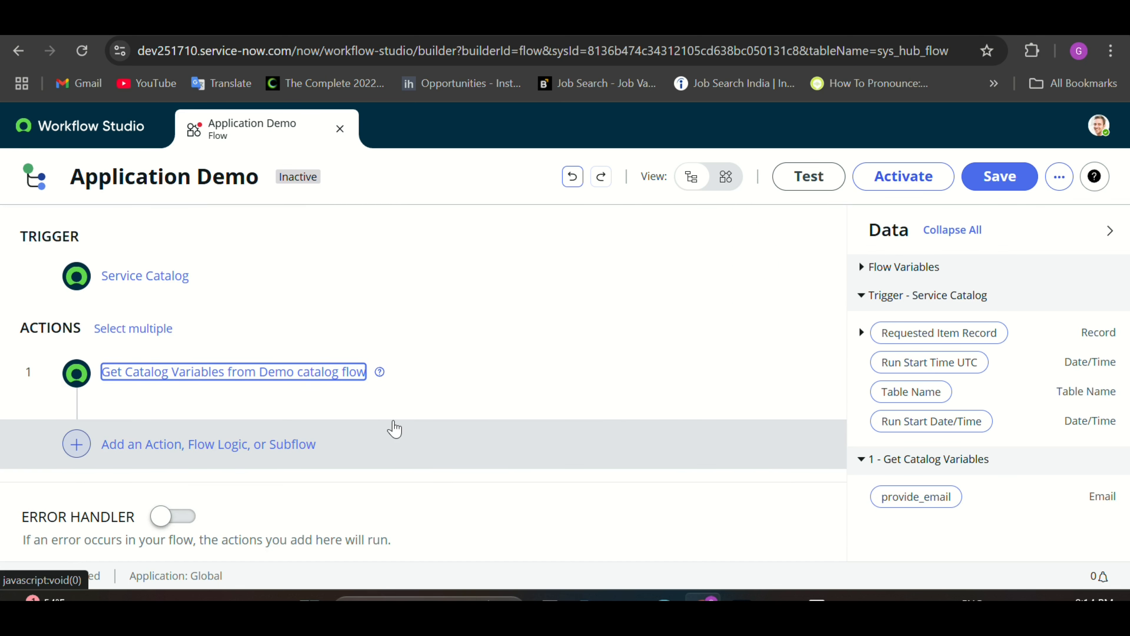
Step: Search 'send' and add a Send Email action as the flow's second step
{"action": "left_click", "coordinate": [159, 454]}
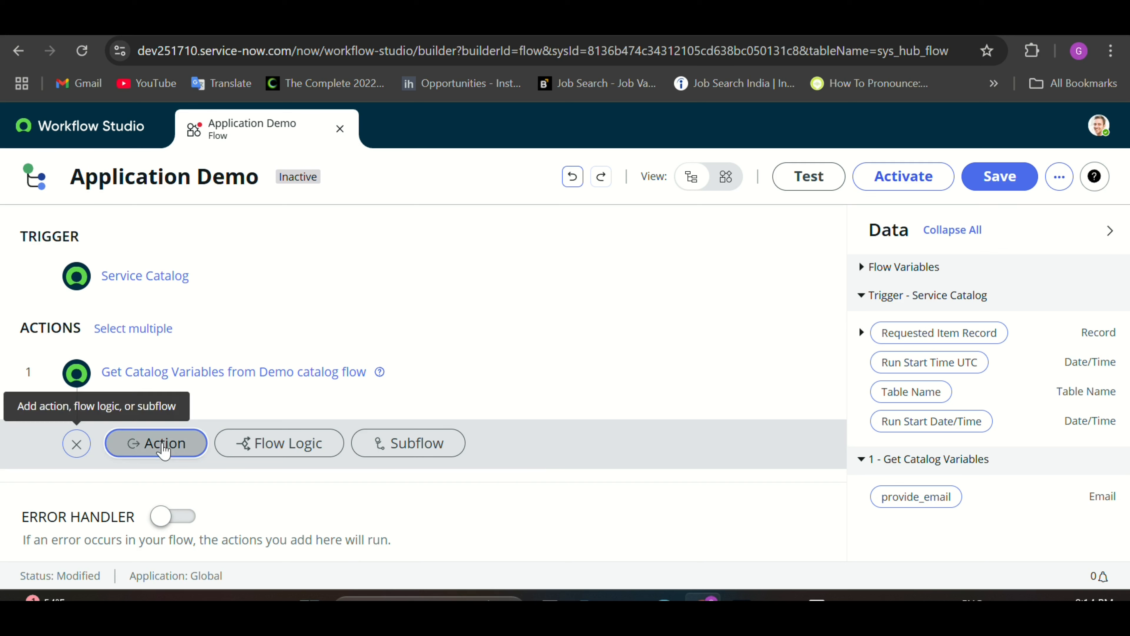
{"action": "left_click", "coordinate": [164, 451]}
{"action": "left_click", "coordinate": [169, 473]}
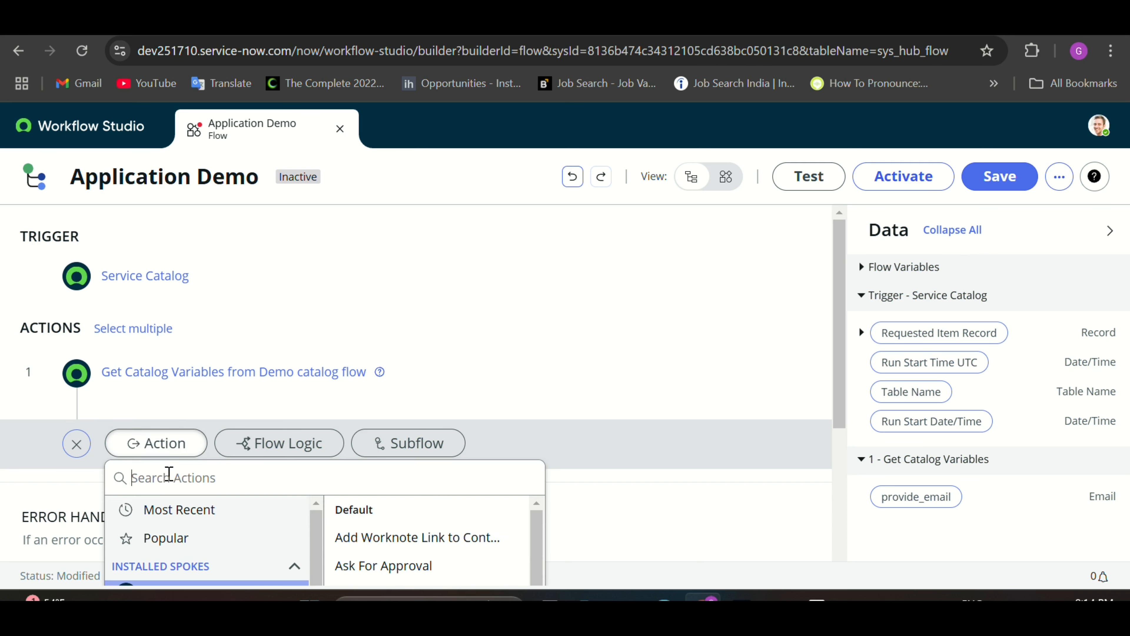
{"action": "type", "text": "send"}
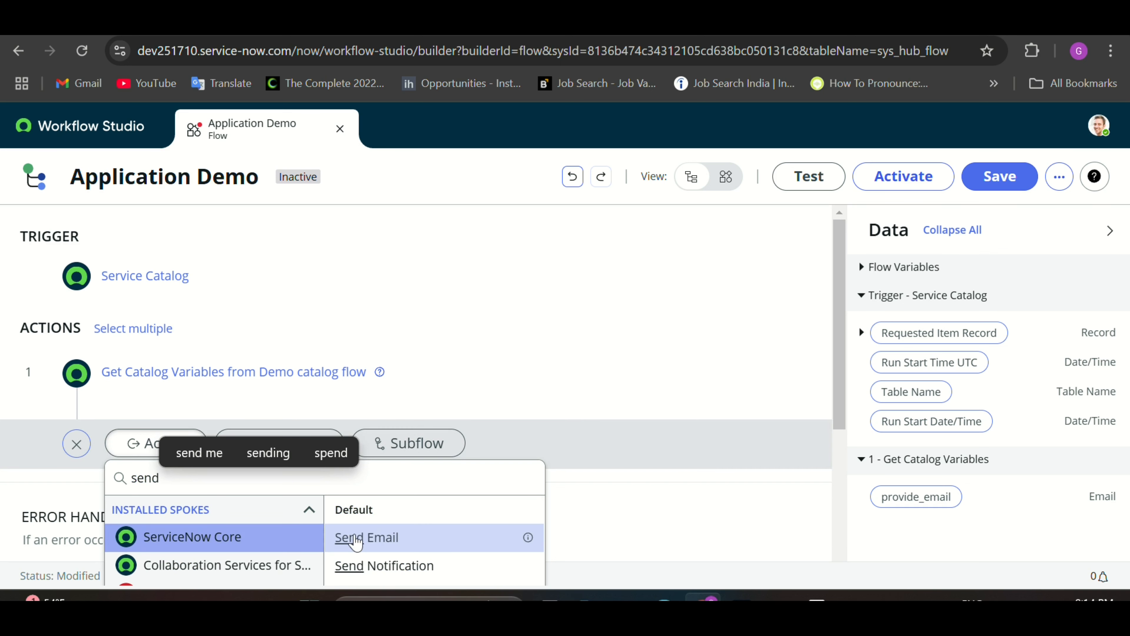
{"action": "left_click", "coordinate": [357, 537]}
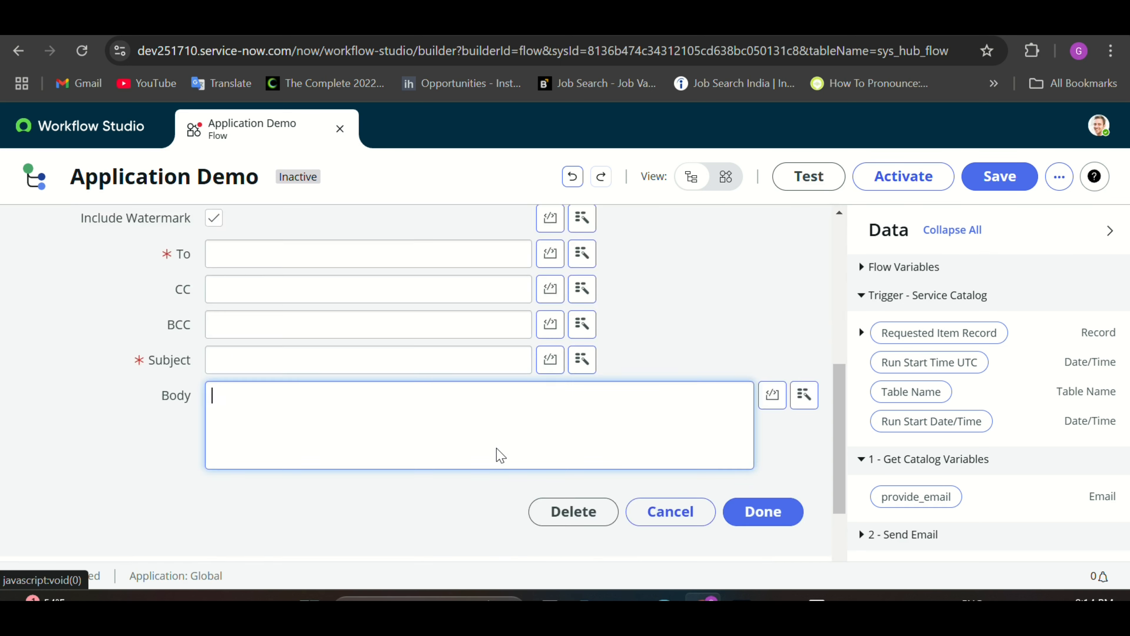
{"action": "scroll", "coordinate": [659, 458], "scroll_direction": "down", "scroll_amount": 2}
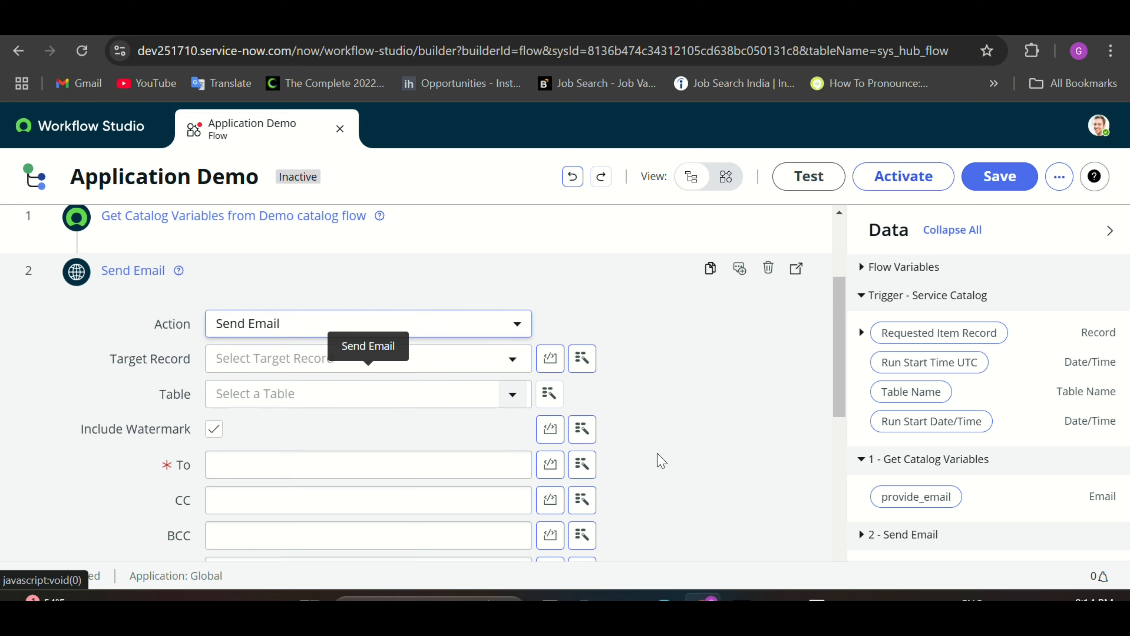
{"action": "scroll", "coordinate": [662, 460], "scroll_direction": "down", "scroll_amount": 1}
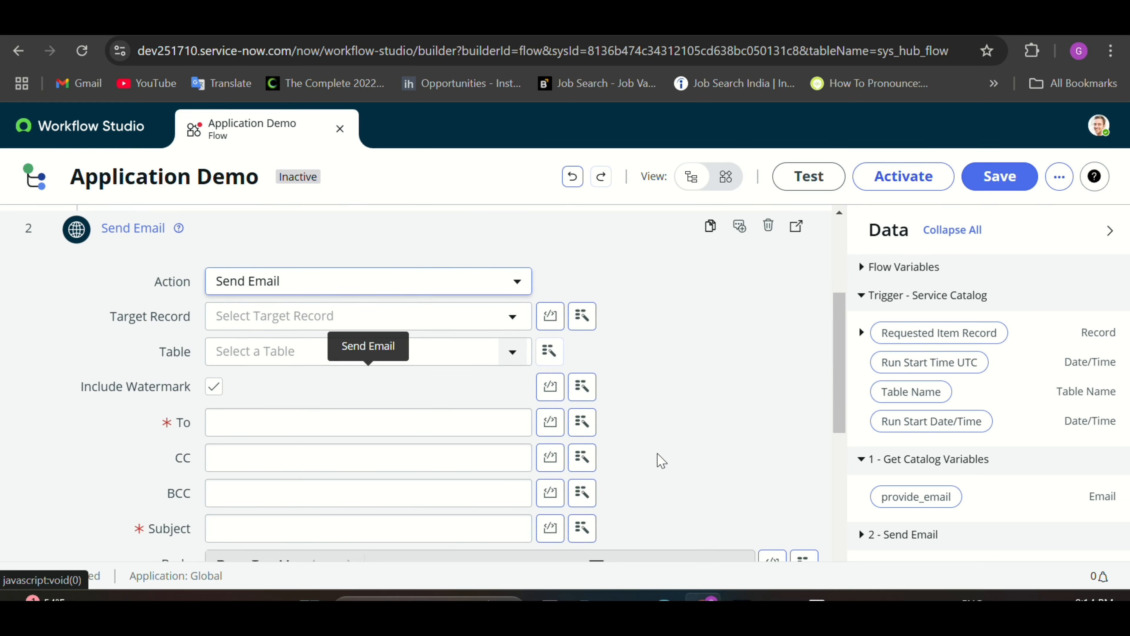
{"action": "left_click", "coordinate": [519, 428]}
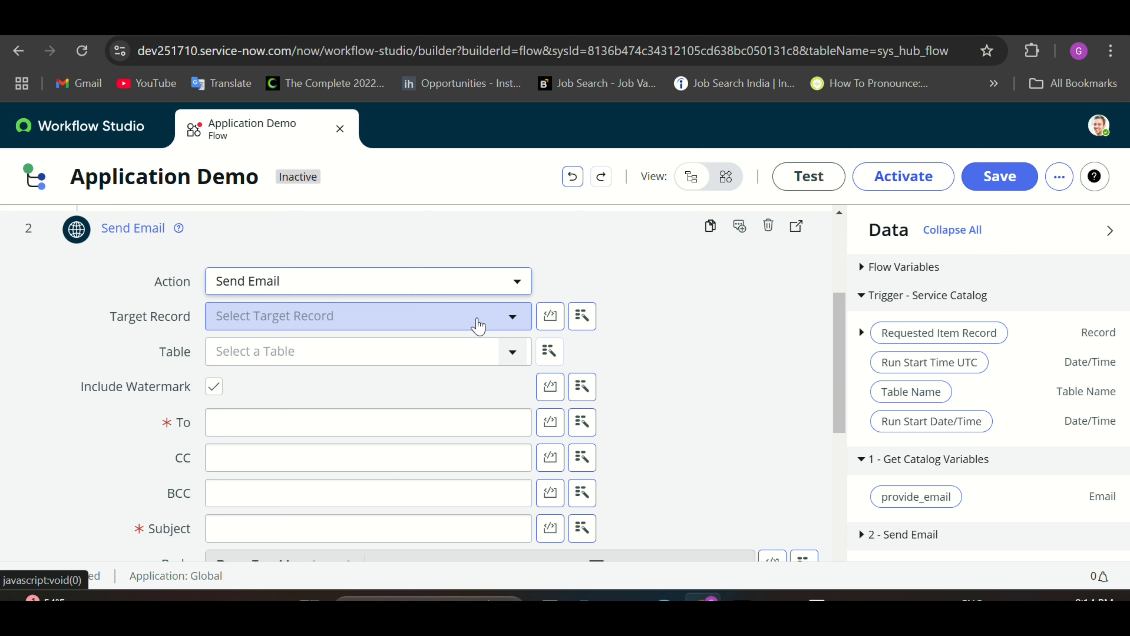
Step: Address the email to the provide_email pill with subject 'Demo catalog flow test'
{"action": "left_click", "coordinate": [582, 423]}
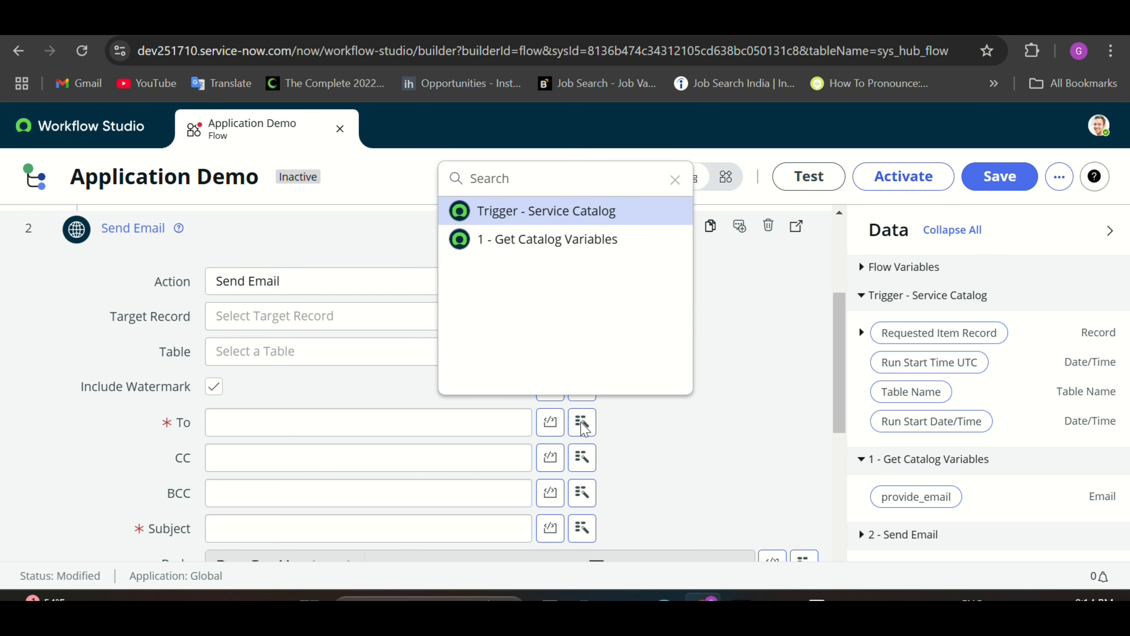
{"action": "left_click", "coordinate": [541, 246]}
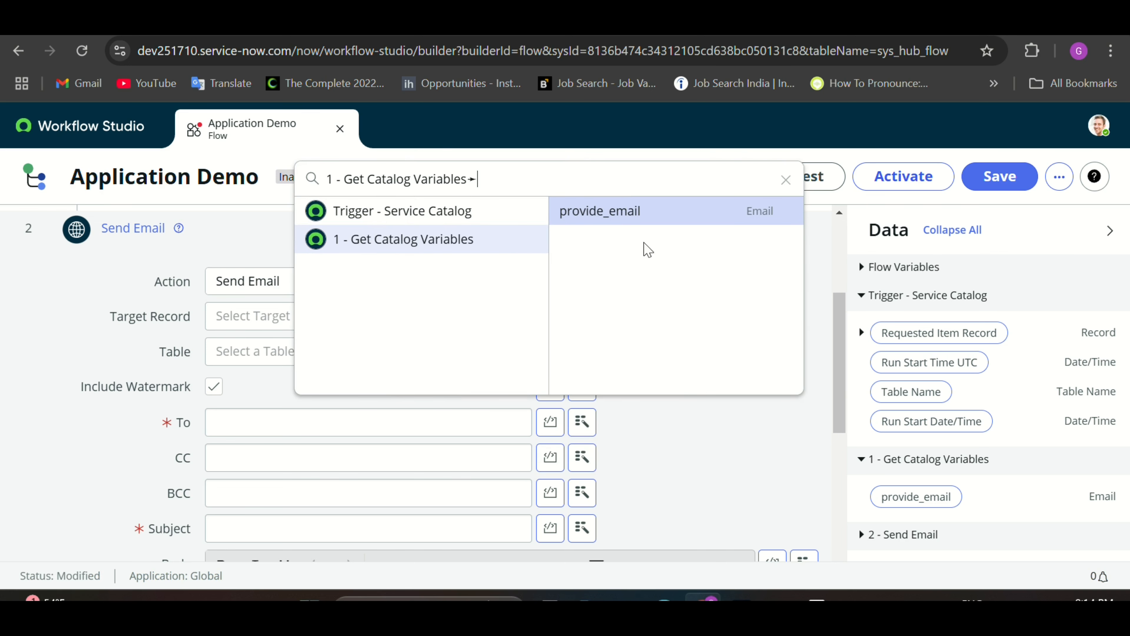
{"action": "left_click", "coordinate": [625, 218]}
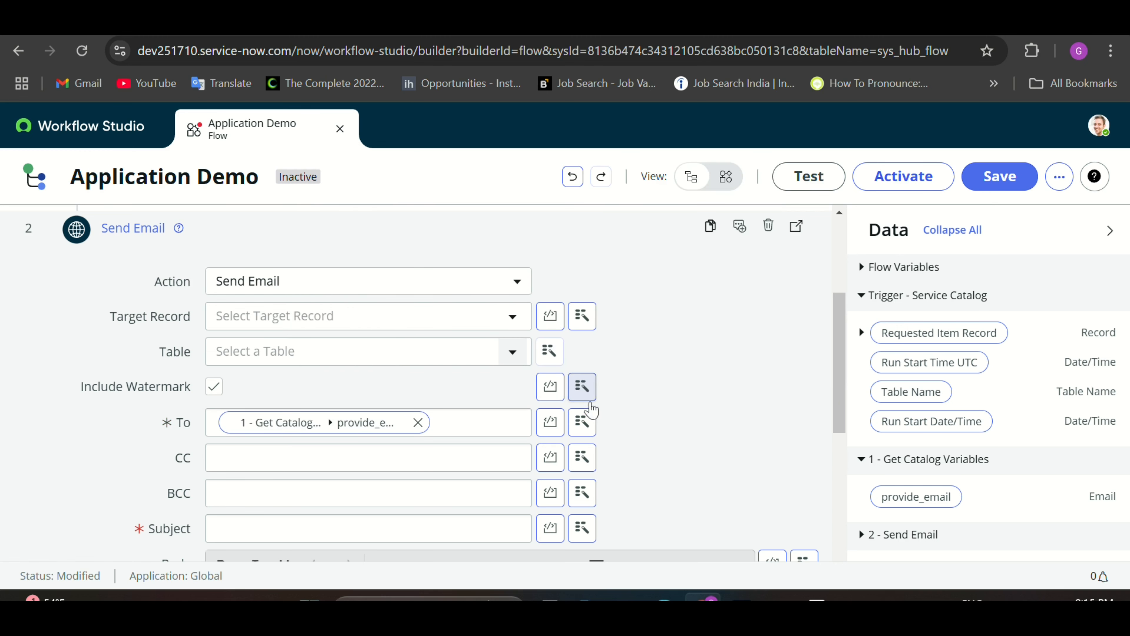
{"action": "scroll", "coordinate": [592, 401], "scroll_direction": "down", "scroll_amount": 3}
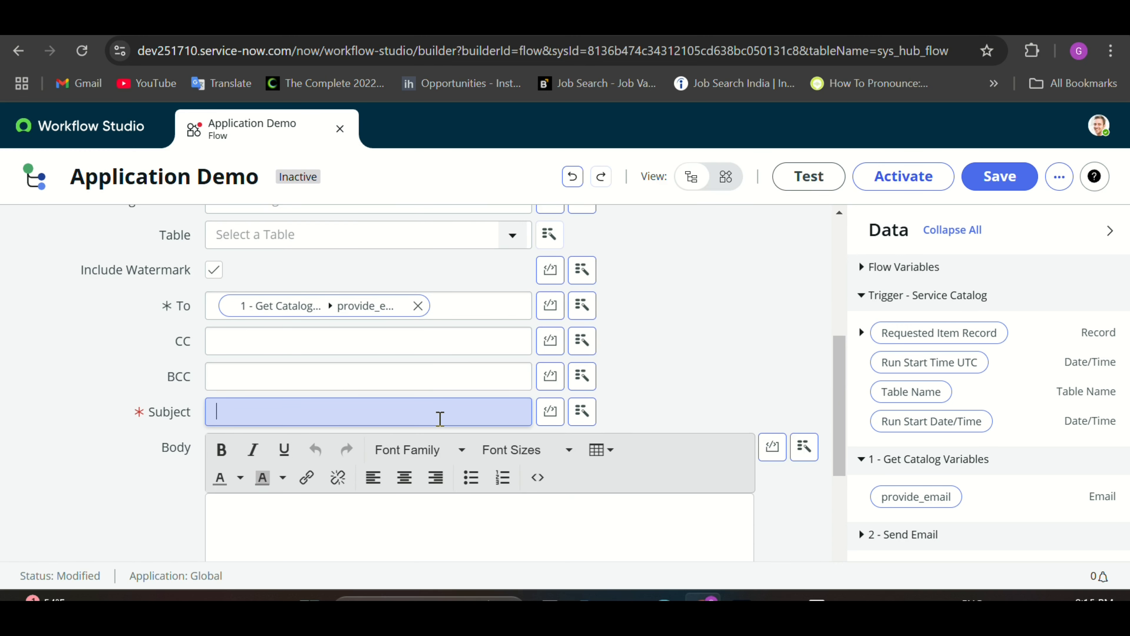
{"action": "left_click", "coordinate": [440, 419]}
{"action": "key", "text": "Caps_Lock"}
{"action": "type", "text": "D"}
{"action": "key", "text": "Caps_Lock"}
{"action": "type", "text": "emo"}
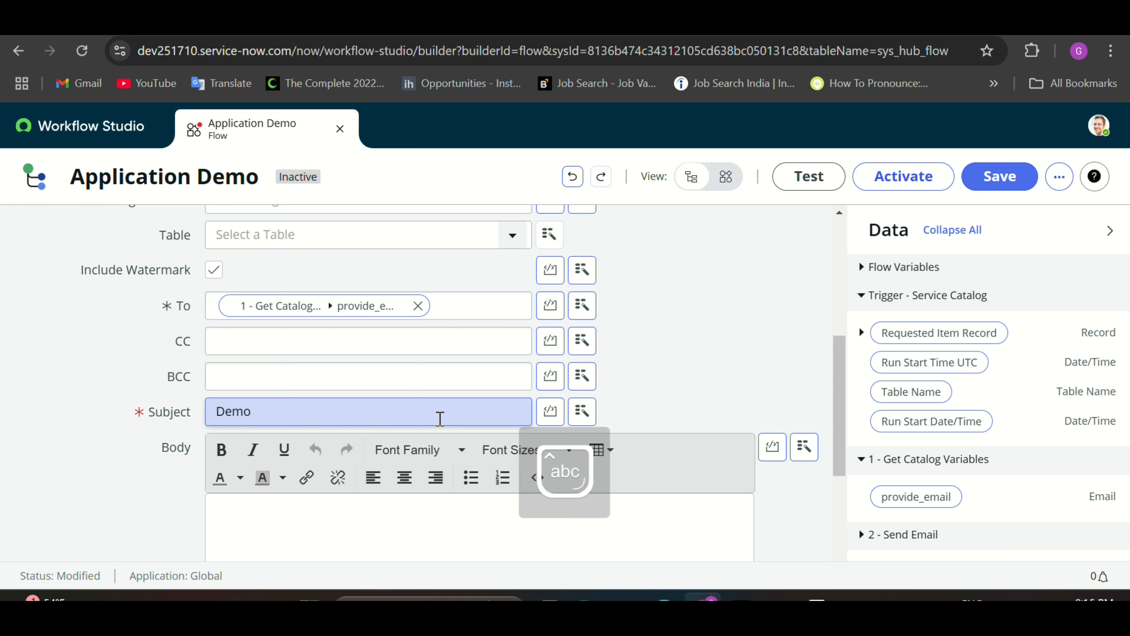
{"action": "type", "text": " catalog"}
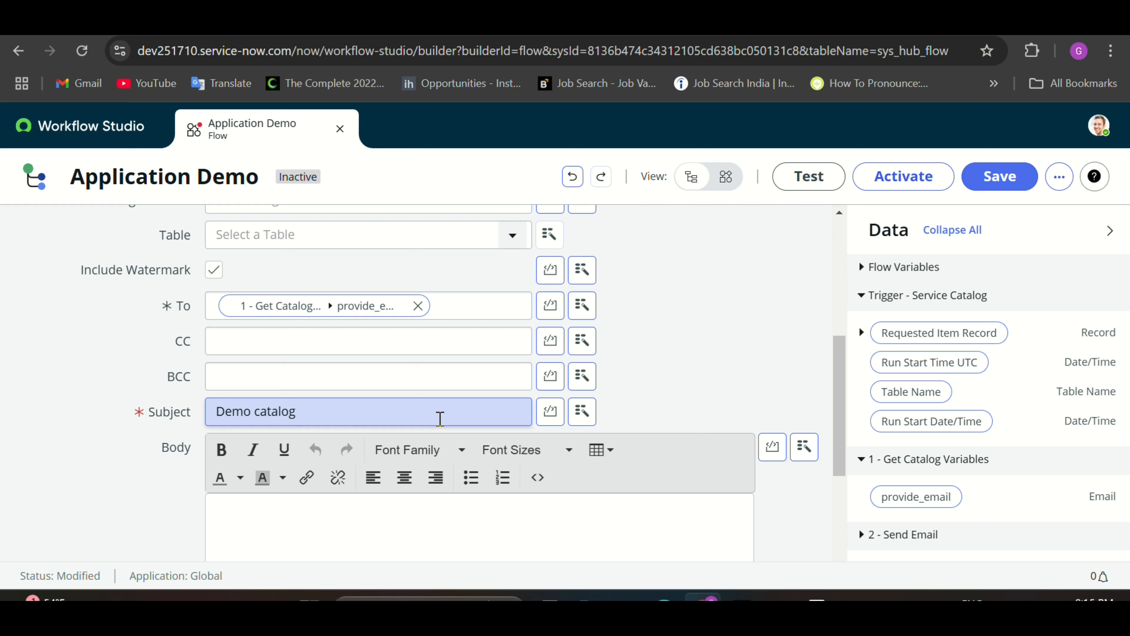
{"action": "type", "text": " flow test"}
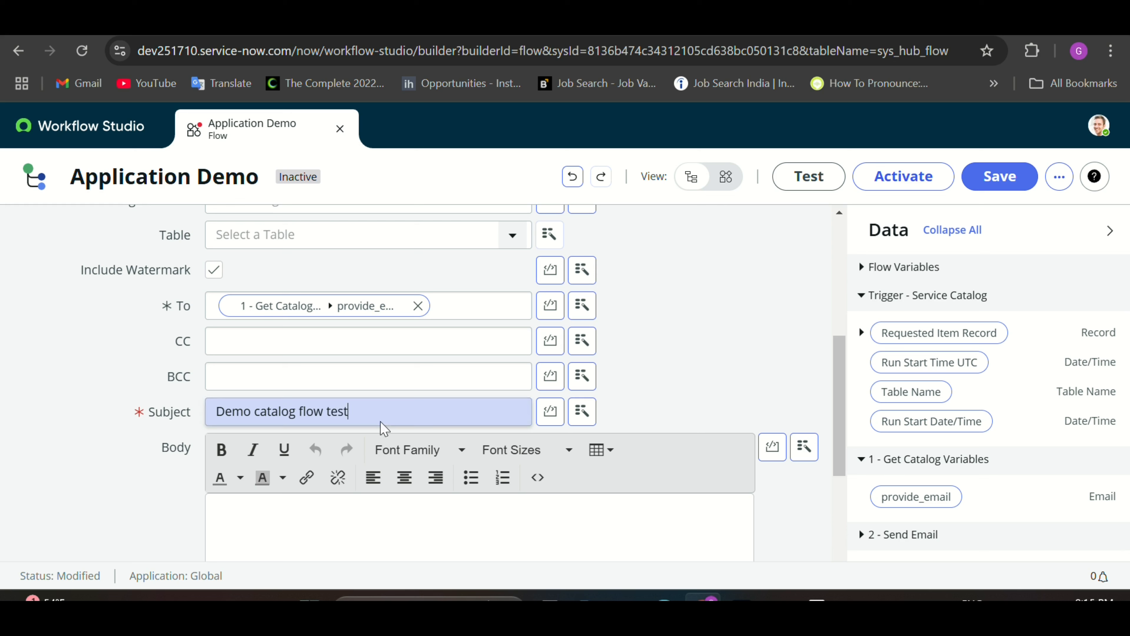
{"action": "left_click_drag", "start_coordinate": [351, 412], "coordinate": [213, 416]}
{"action": "key", "text": "ctrl+c"}
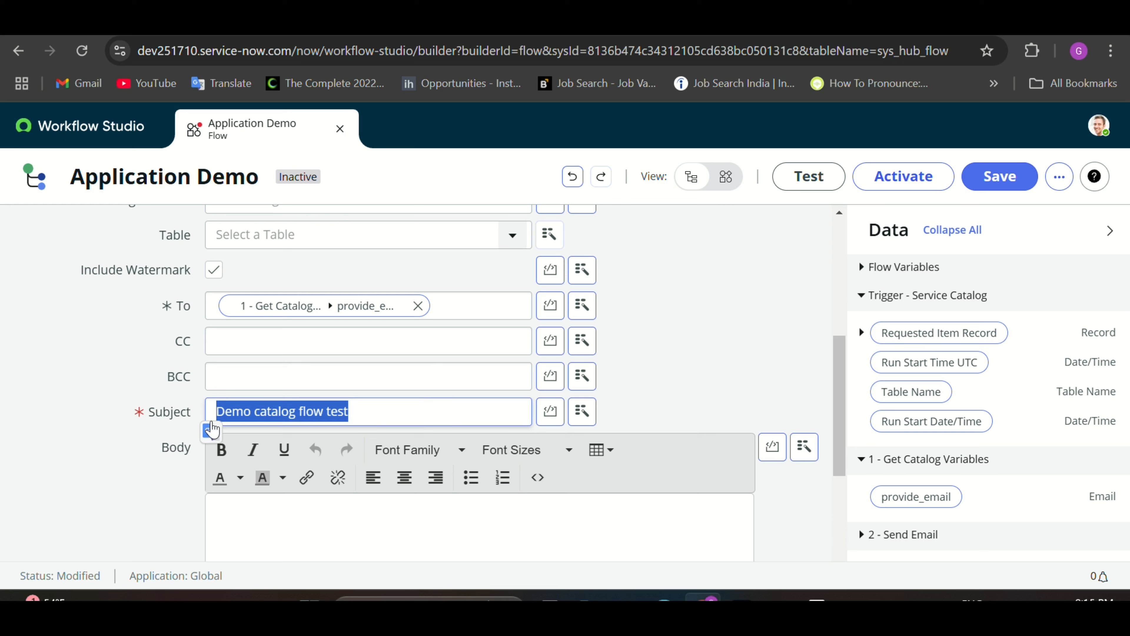
Step: Write the body 'This is service catalog Demo catalog flow test.' and finish the Send Email step
{"action": "left_click", "coordinate": [260, 510]}
{"action": "type", "text": "this"}
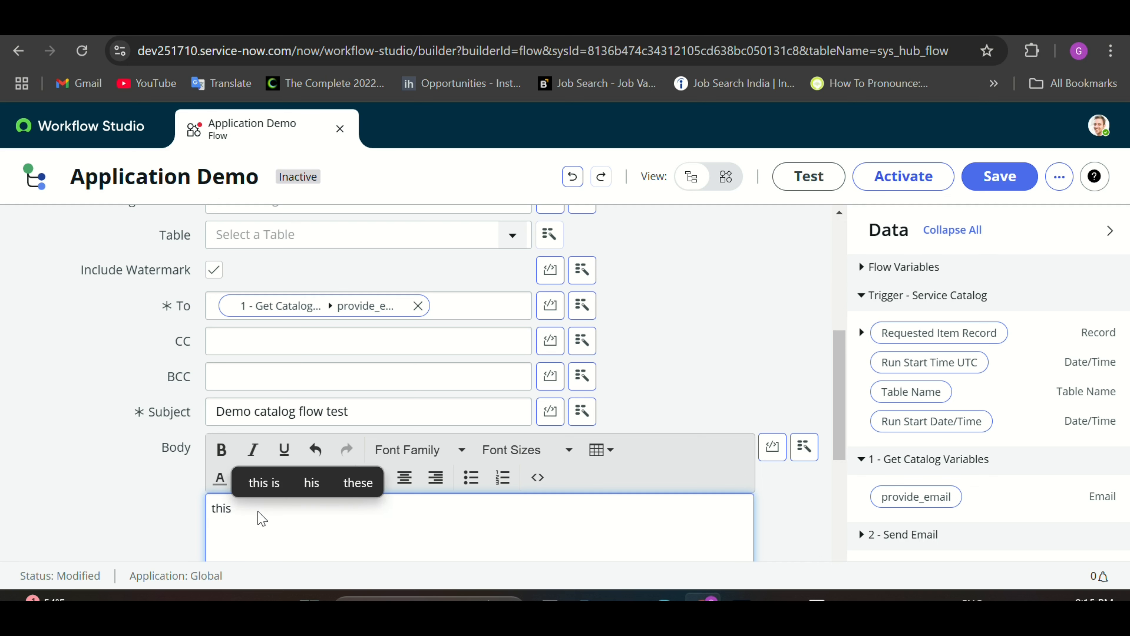
{"action": "key", "text": "BackSpace"}
{"action": "key", "text": "BackSpace"}
{"action": "key", "text": "BackSpace"}
{"action": "key", "text": "BackSpace"}
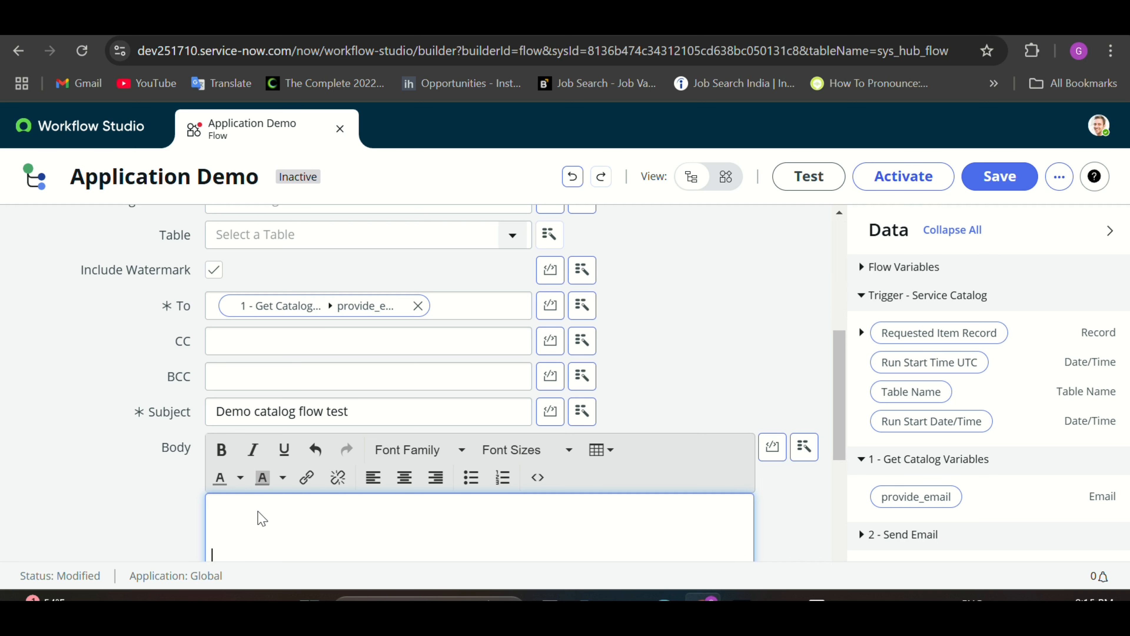
{"action": "type", "text": "This"}
{"action": "type", "text": " a"}
{"action": "key", "text": "BackSpace"}
{"action": "key", "text": "BackSpace"}
{"action": "type", "text": "is "}
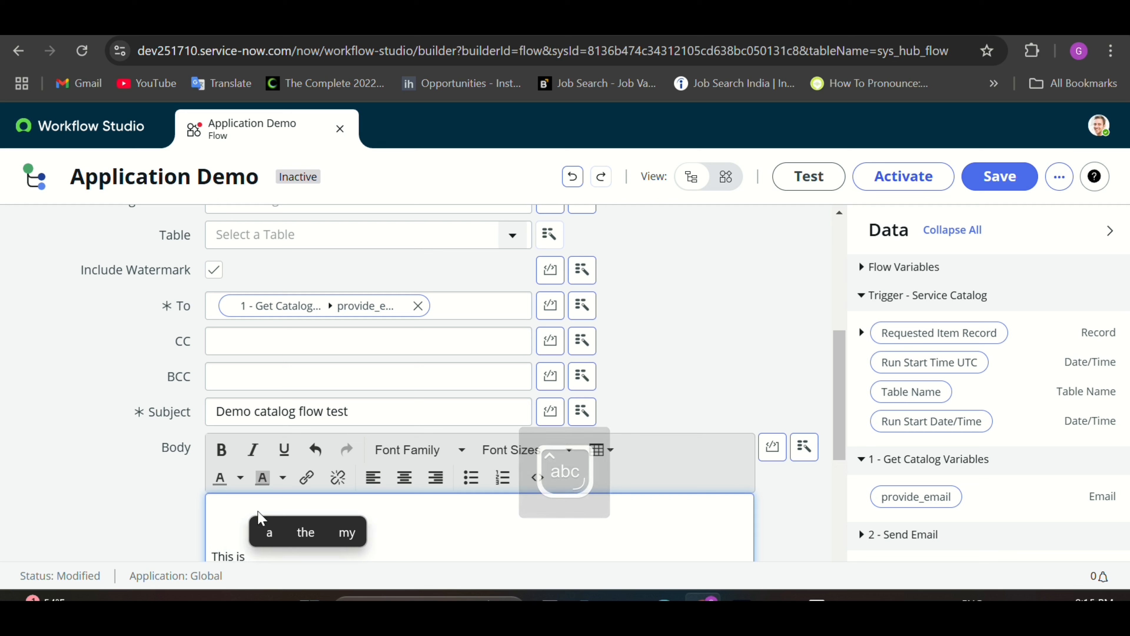
{"action": "type", "text": "service d"}
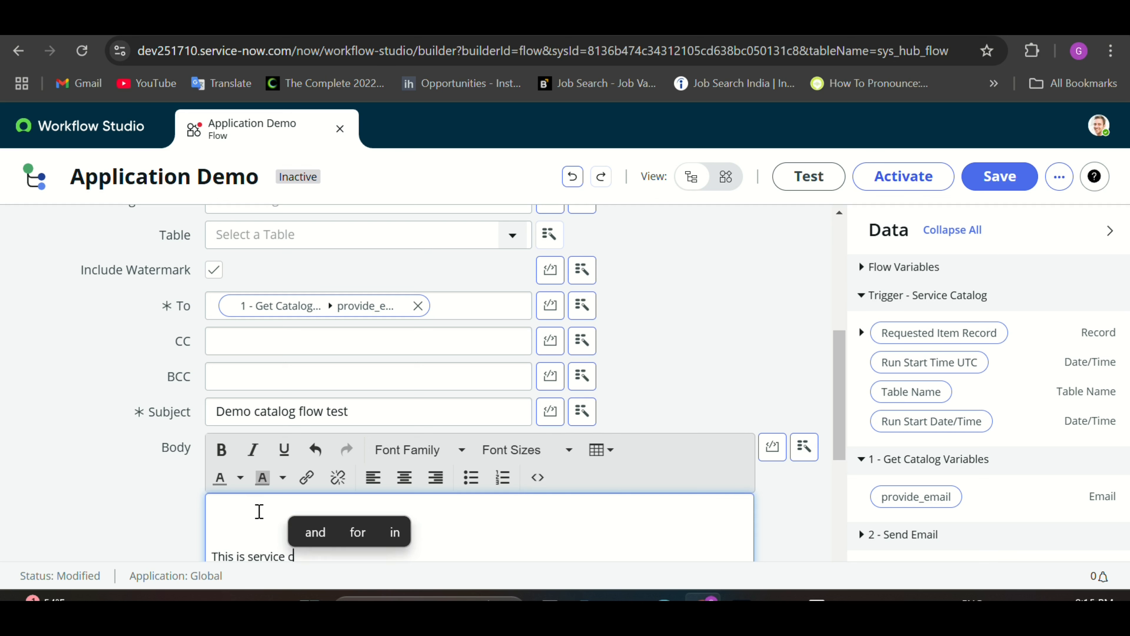
{"action": "key", "text": "BackSpace"}
{"action": "type", "text": "catalog"}
{"action": "key", "text": "ctrl+v"}
{"action": "type", "text": "."}
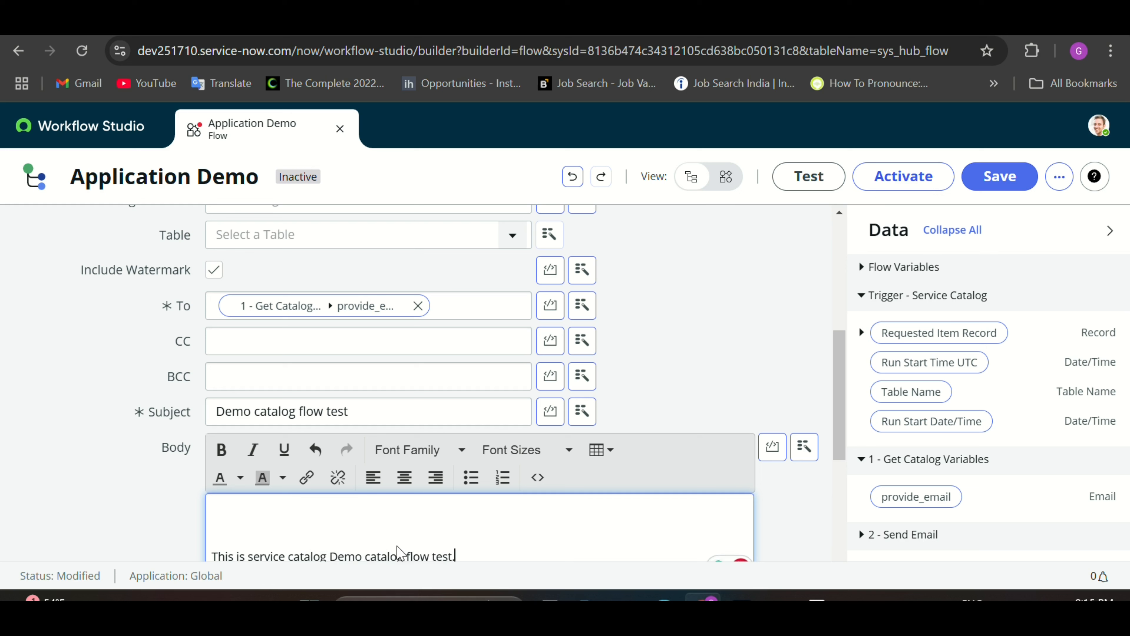
{"action": "scroll", "coordinate": [668, 351], "scroll_direction": "up", "scroll_amount": 2}
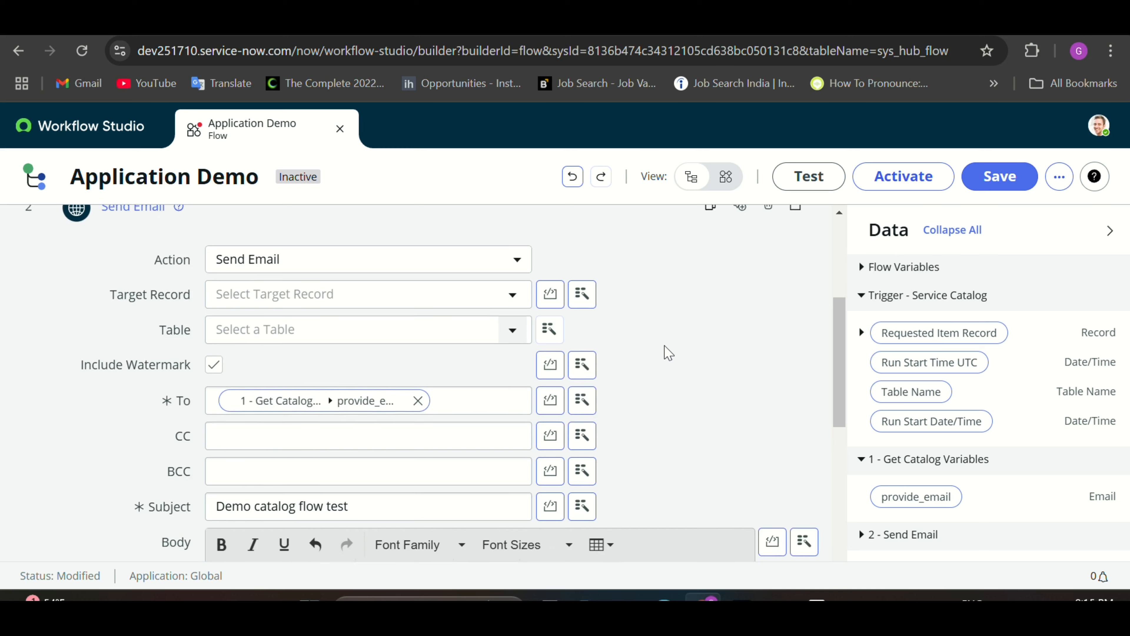
{"action": "scroll", "coordinate": [668, 351], "scroll_direction": "down", "scroll_amount": 8}
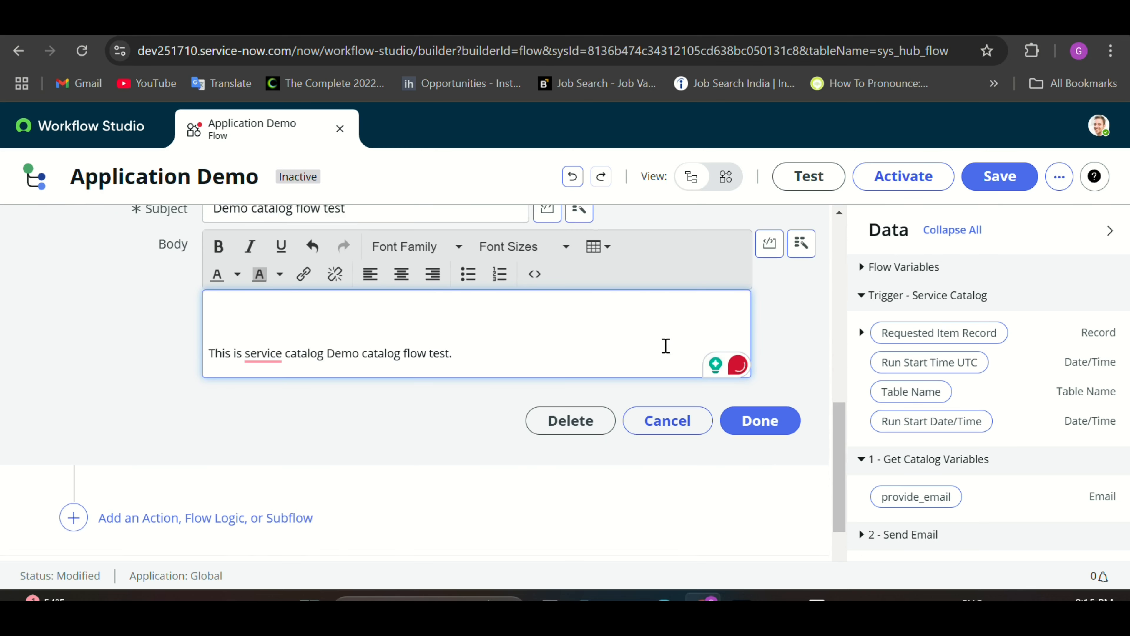
{"action": "left_click", "coordinate": [758, 403]}
{"action": "scroll", "coordinate": [476, 376], "scroll_direction": "up", "scroll_amount": 2}
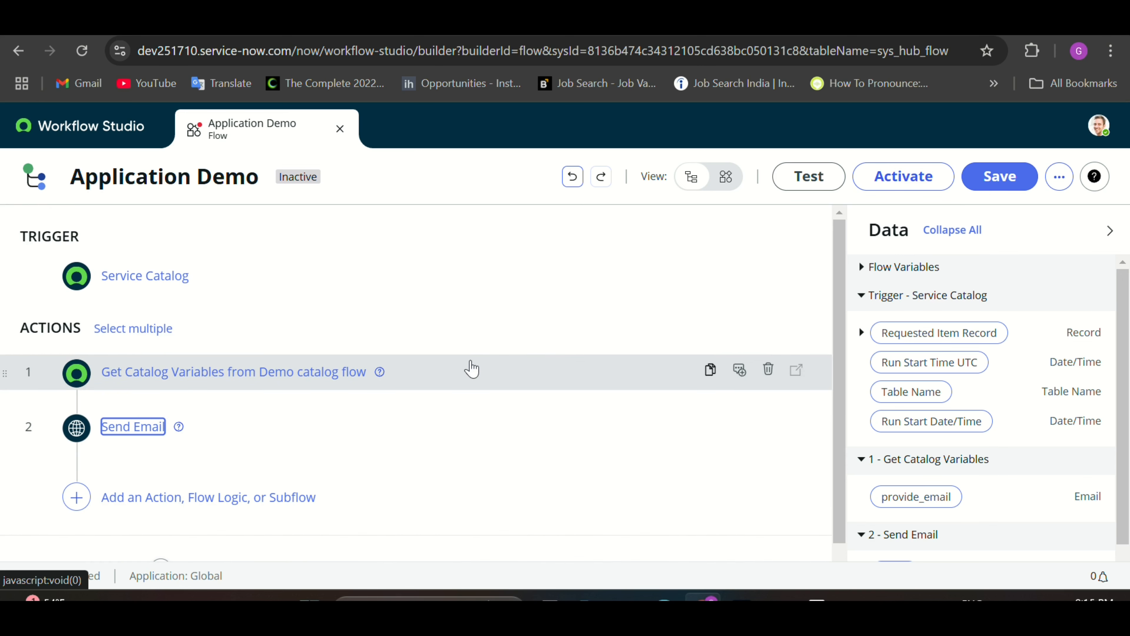
Step: Save and activate the Application Demo flow, then copy its flow name
{"action": "left_click", "coordinate": [998, 178]}
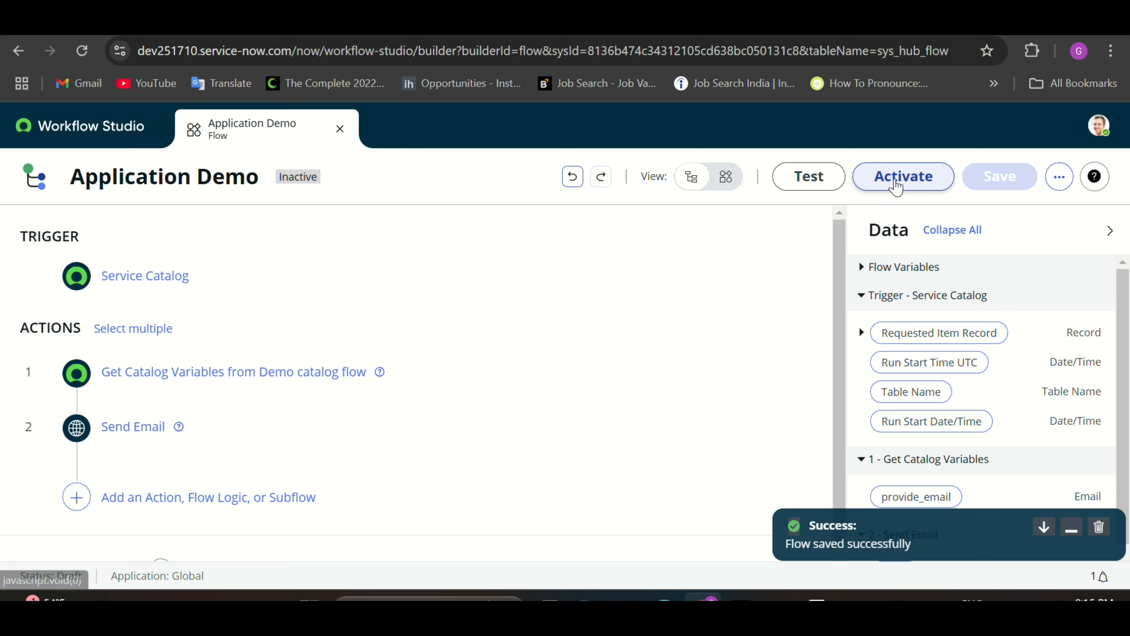
{"action": "left_click", "coordinate": [898, 182]}
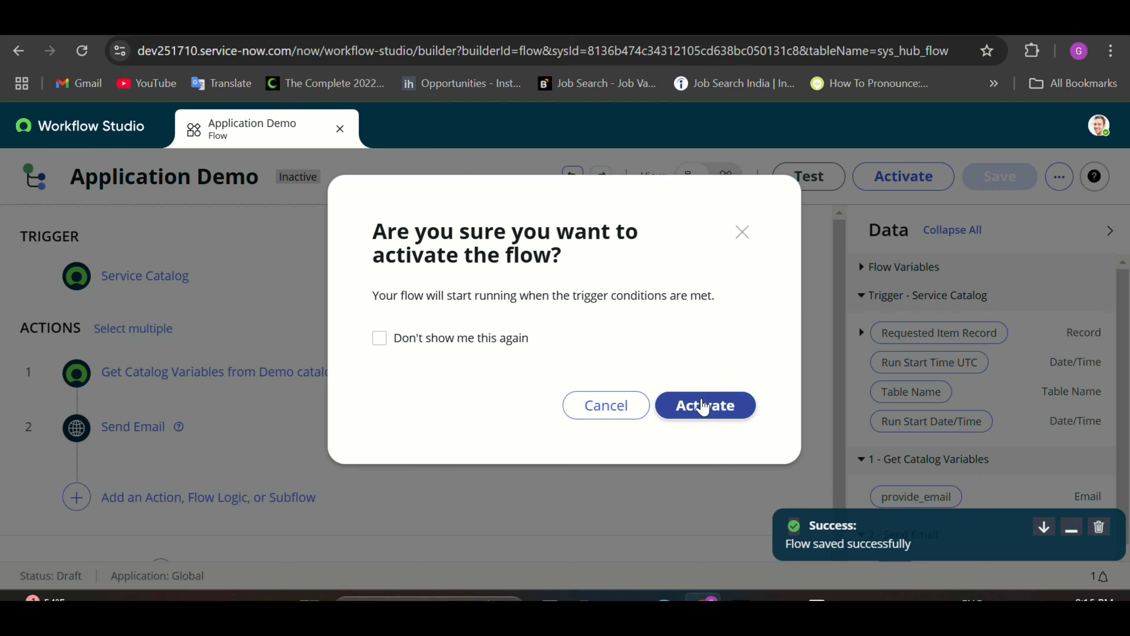
{"action": "left_click", "coordinate": [704, 405]}
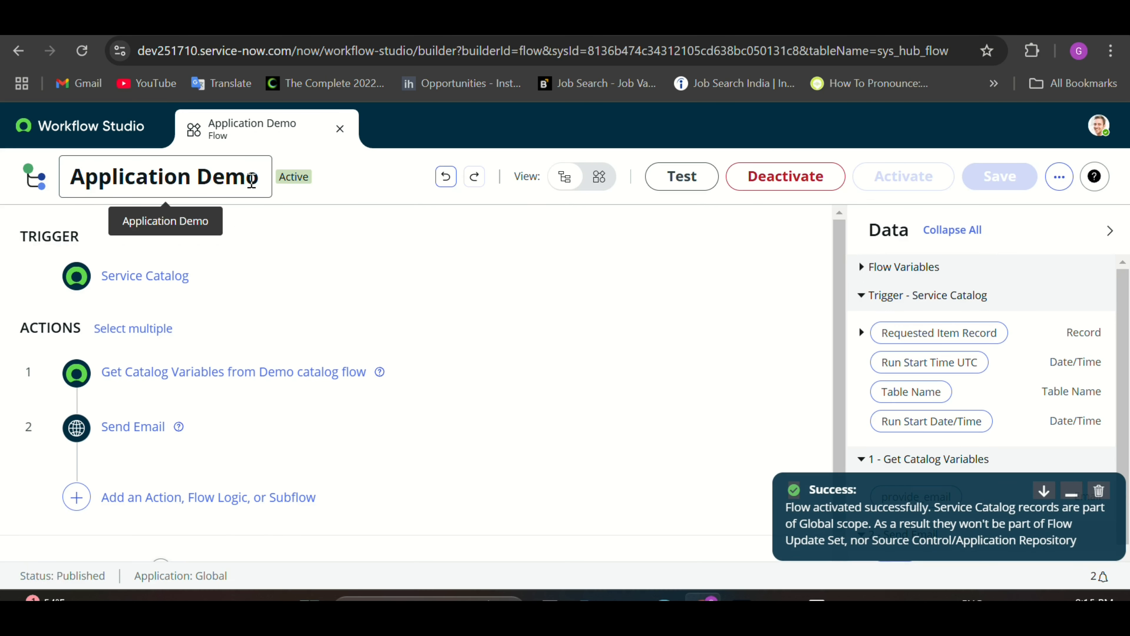
{"action": "left_click_drag", "start_coordinate": [252, 180], "coordinate": [75, 180]}
{"action": "key", "text": "ctrl+c"}
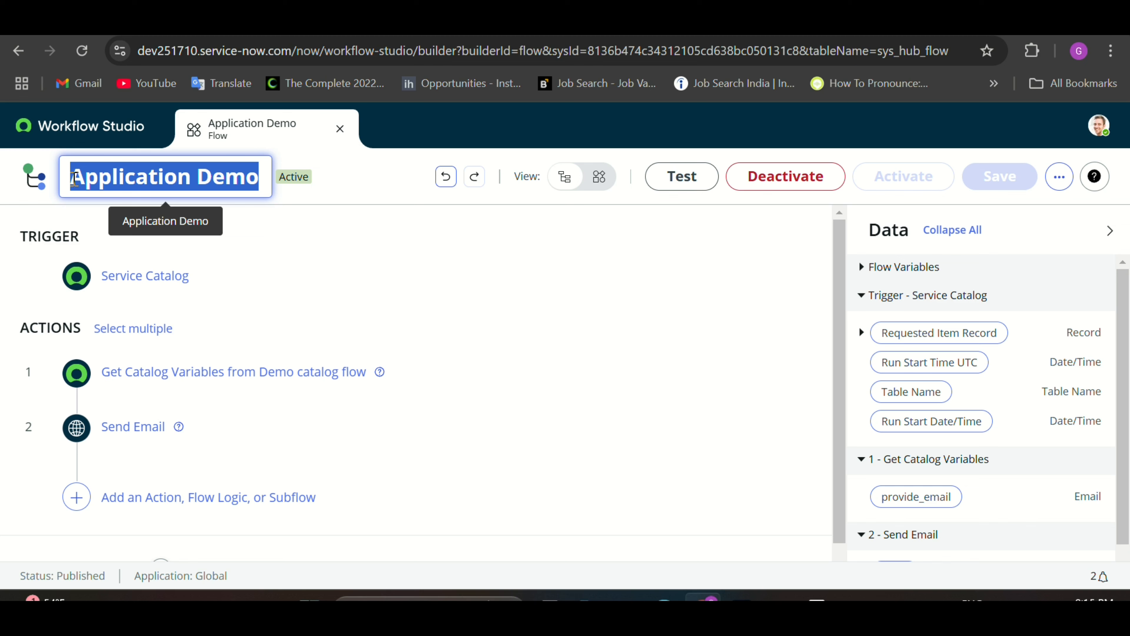
{"action": "left_click", "coordinate": [345, 22]}
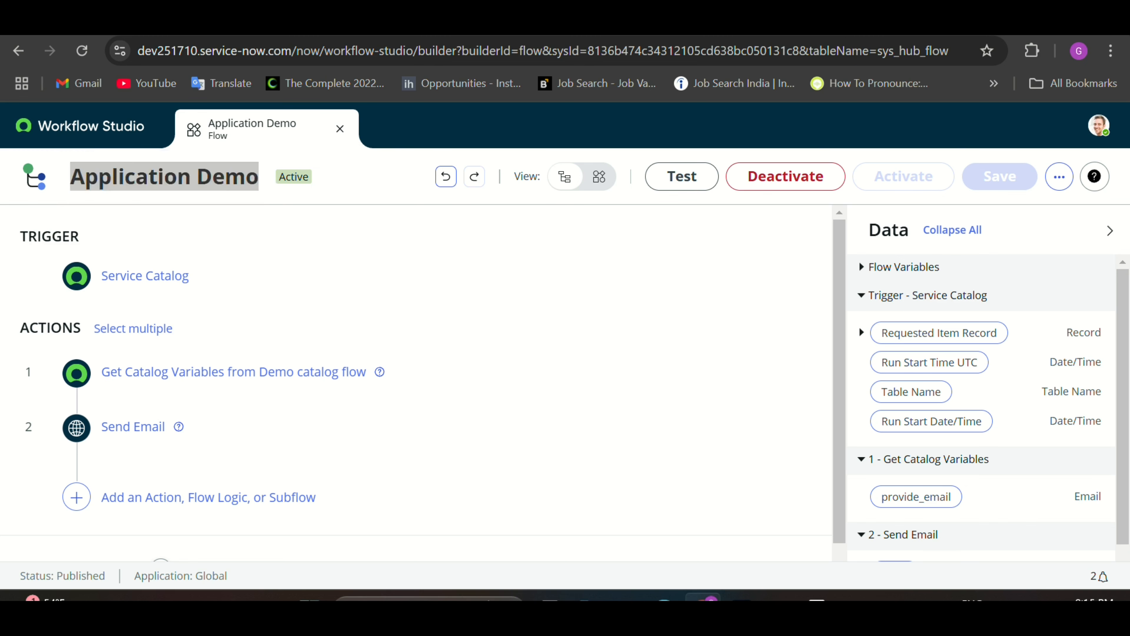
Step: Set the Demo catalog flow item's Flow process engine to Application Demo and save the item
{"action": "scroll", "coordinate": [461, 244], "scroll_direction": "up", "scroll_amount": 1}
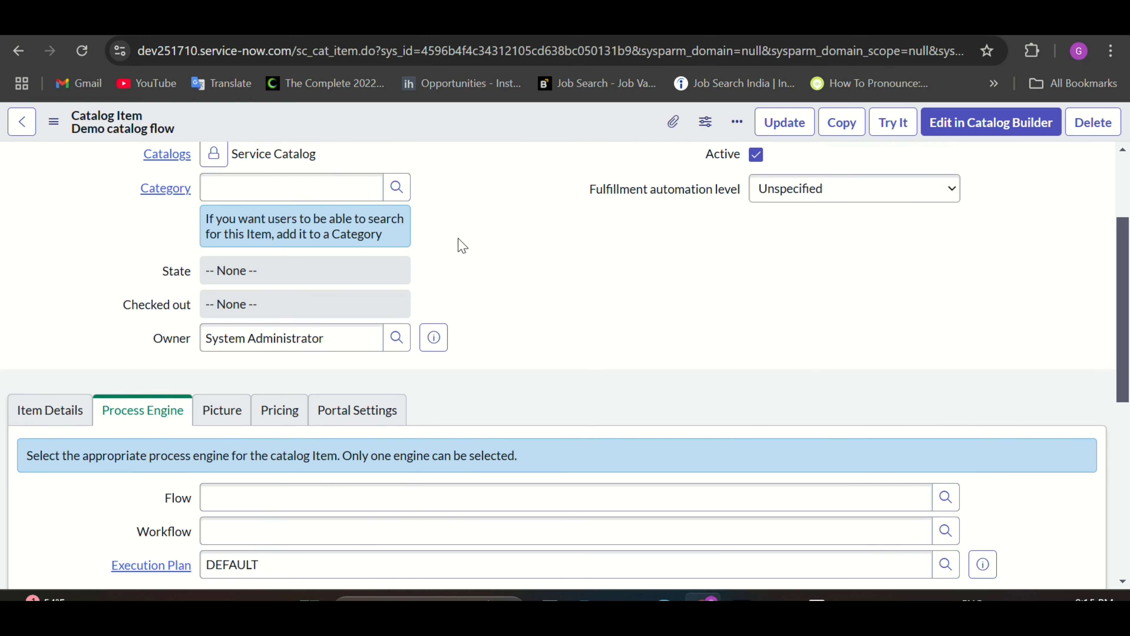
{"action": "scroll", "coordinate": [461, 245], "scroll_direction": "down", "scroll_amount": 4}
{"action": "left_click", "coordinate": [405, 321]}
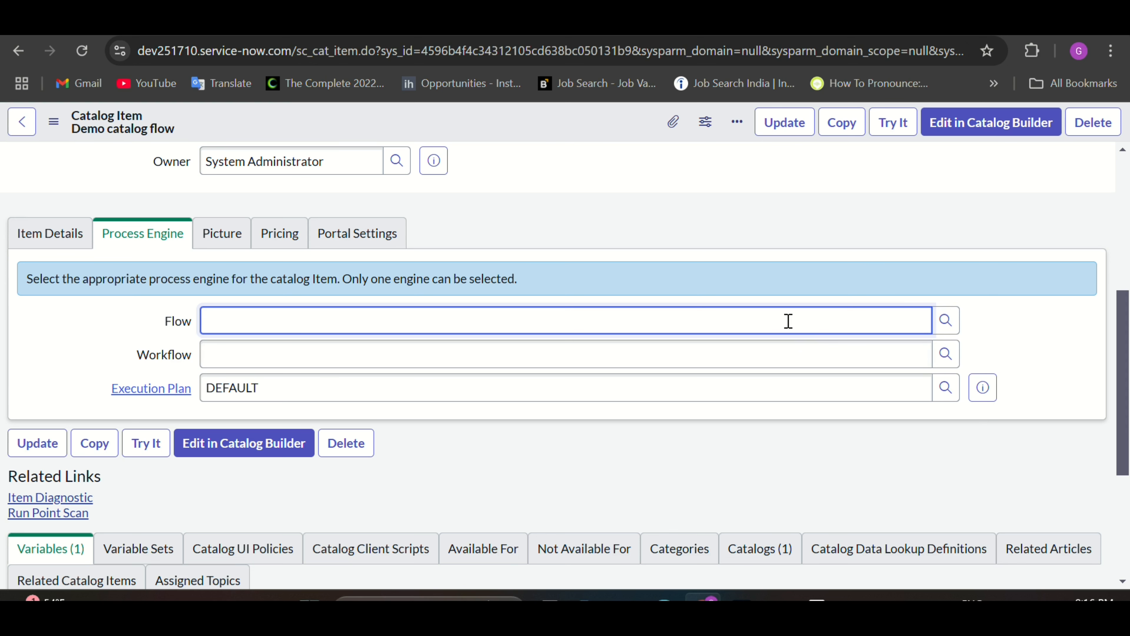
{"action": "key", "text": "ctrl+v"}
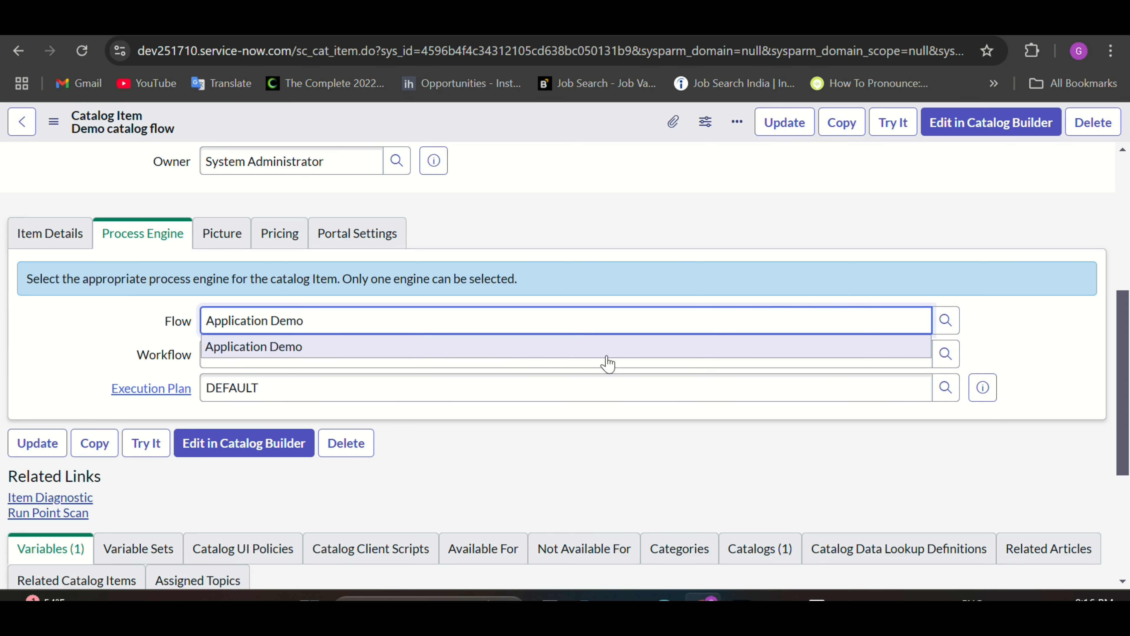
{"action": "left_click", "coordinate": [511, 355]}
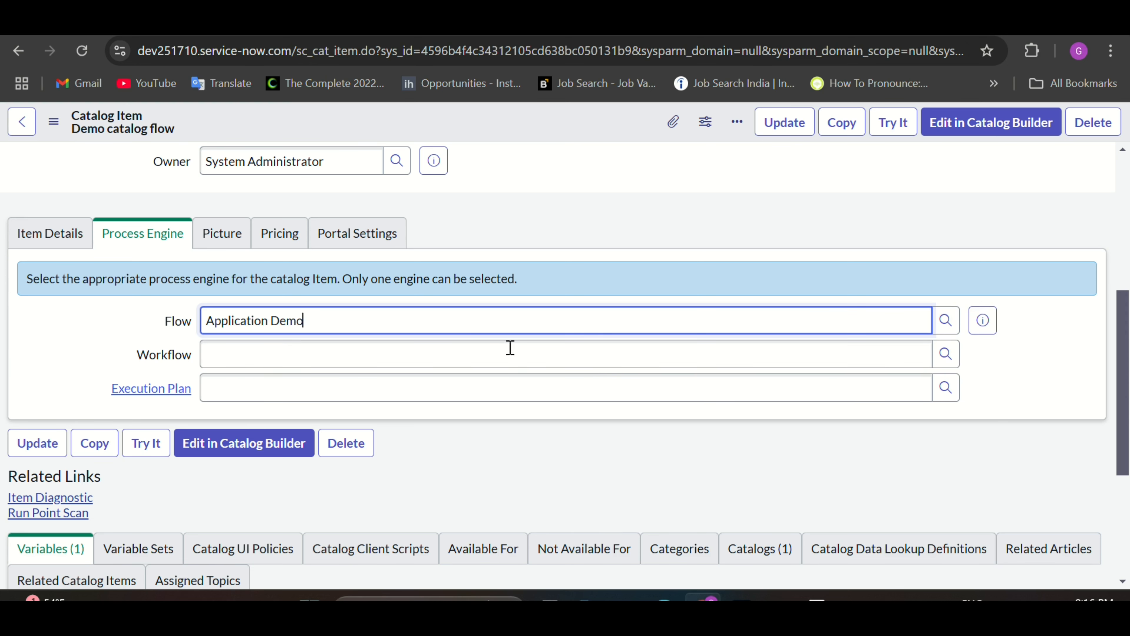
{"action": "left_click", "coordinate": [56, 132]}
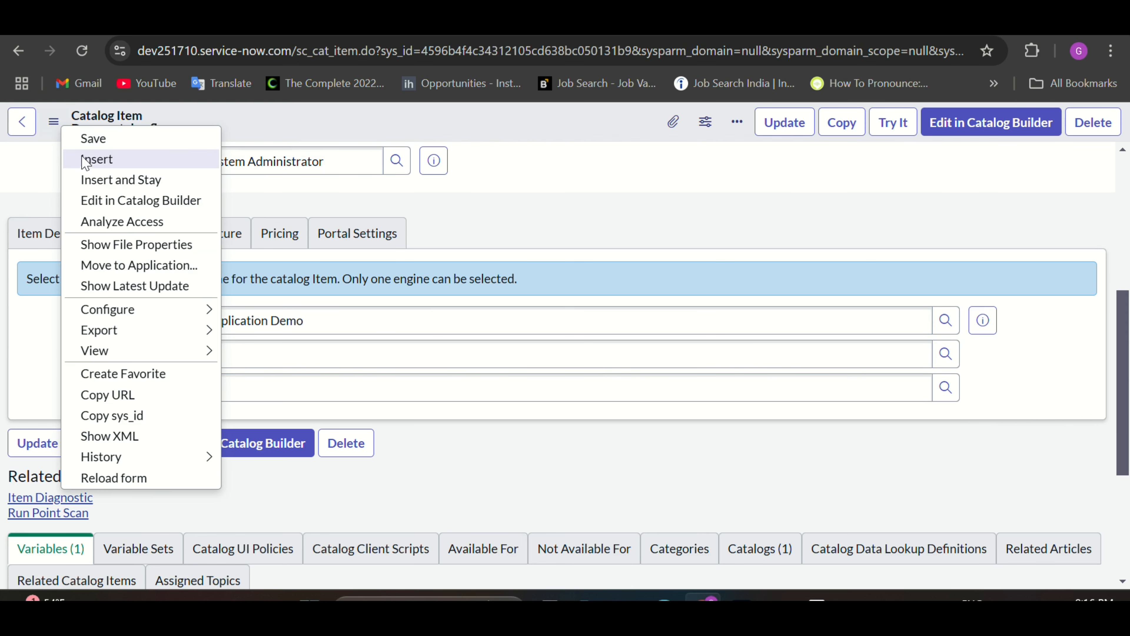
{"action": "left_click", "coordinate": [99, 141]}
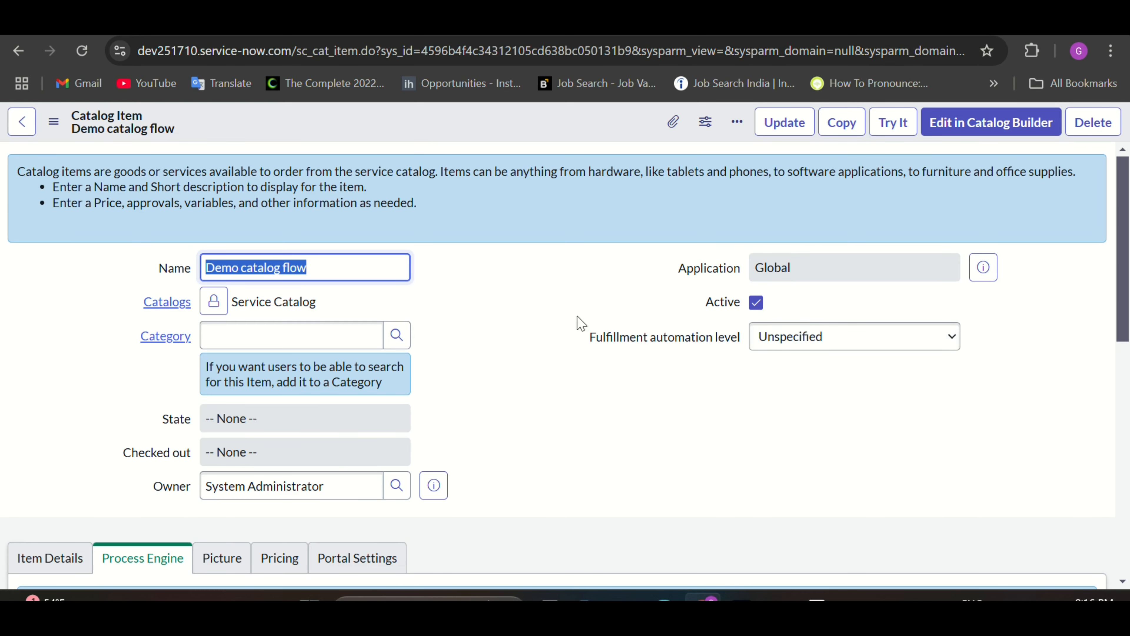
Step: Place a Try It order for Demo catalog flow with a test email address
{"action": "left_click", "coordinate": [895, 127]}
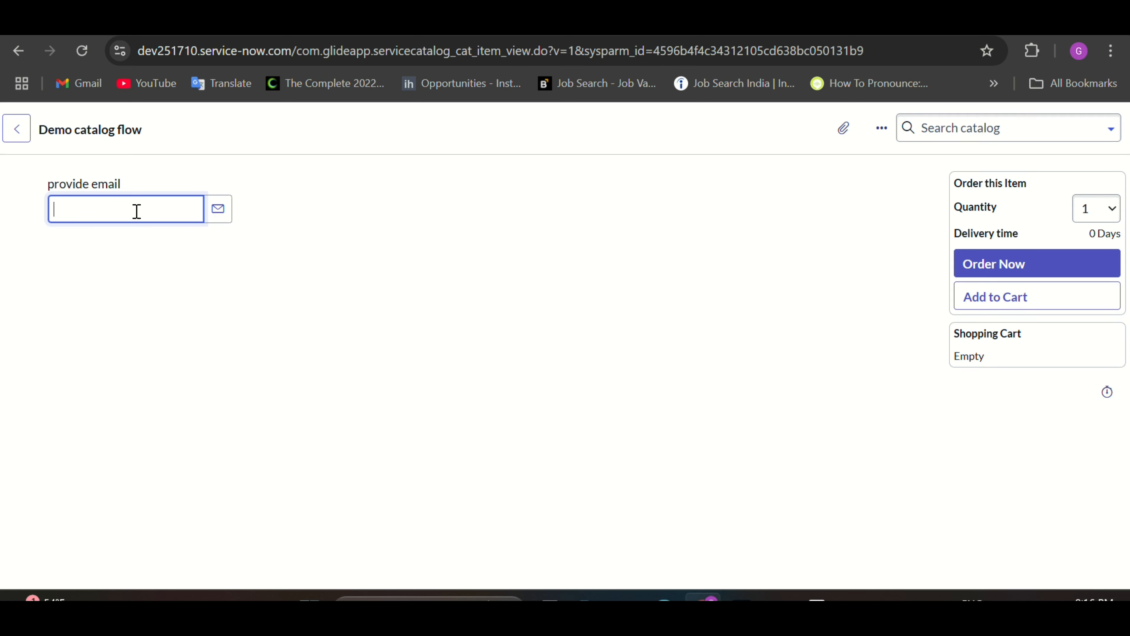
{"action": "left_click", "coordinate": [993, 275]}
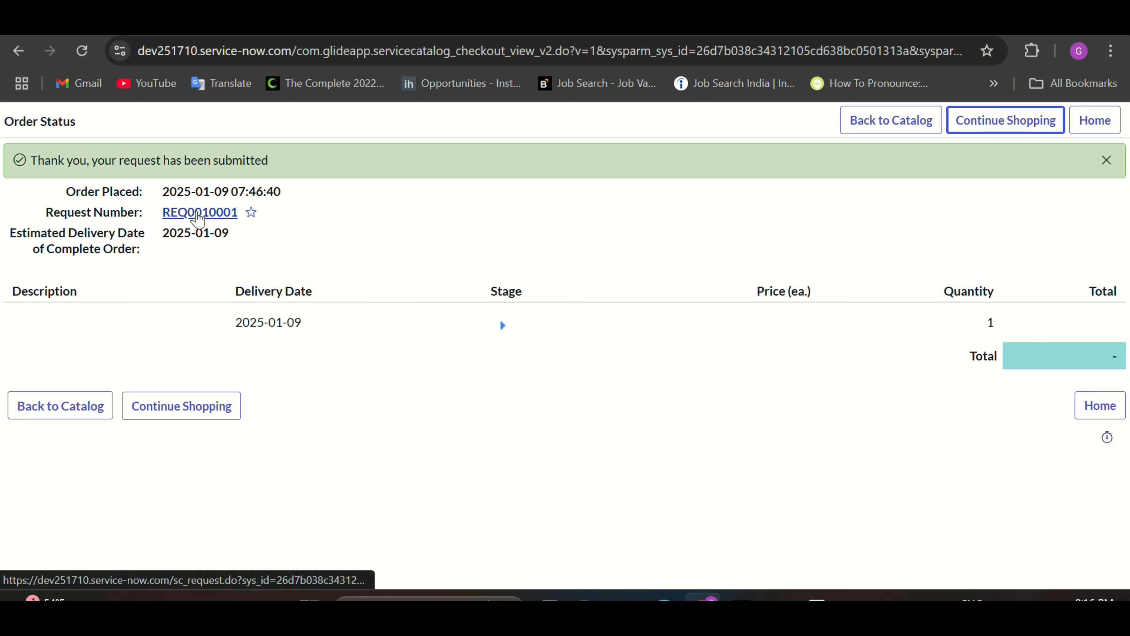
Step: Open the submitted request and its requested item record
{"action": "left_click", "coordinate": [194, 214]}
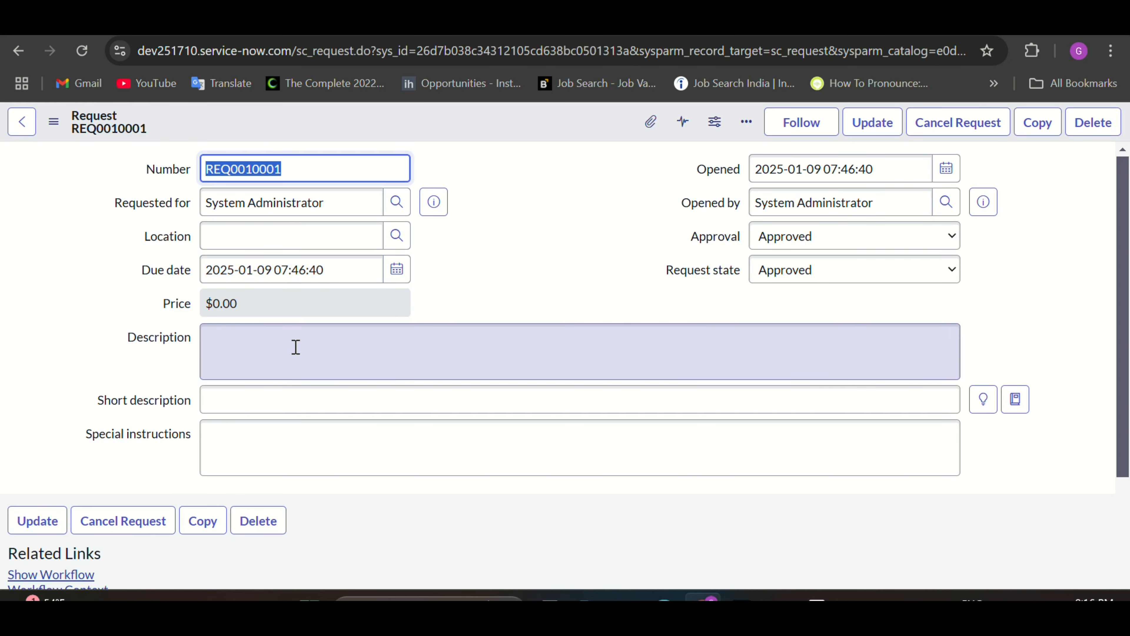
{"action": "scroll", "coordinate": [291, 409], "scroll_direction": "down", "scroll_amount": 5}
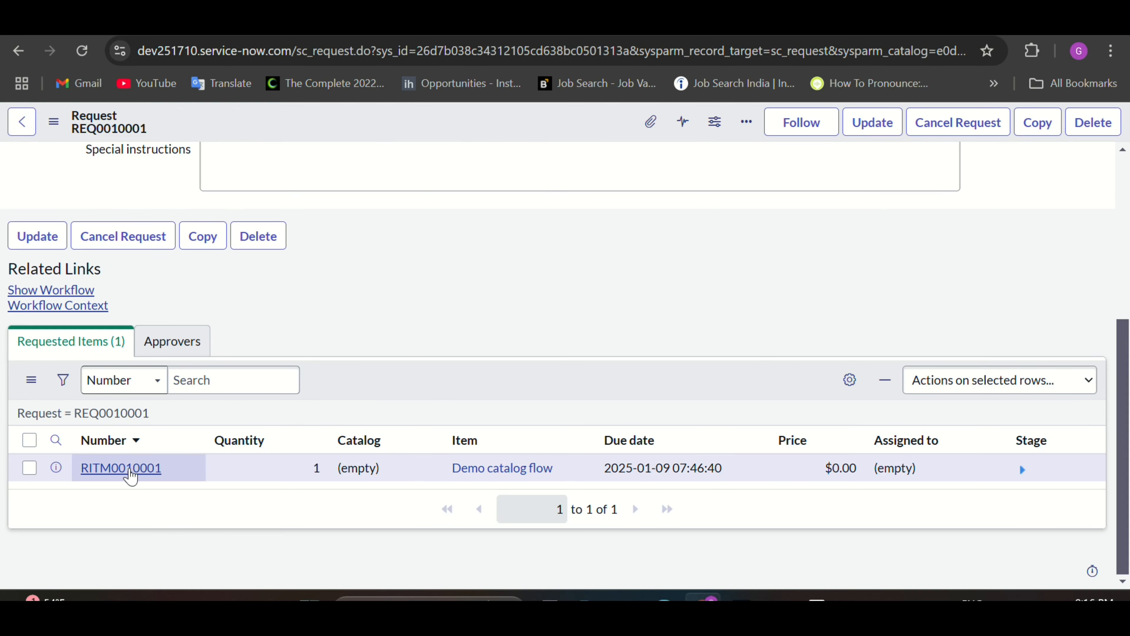
{"action": "left_click", "coordinate": [126, 468]}
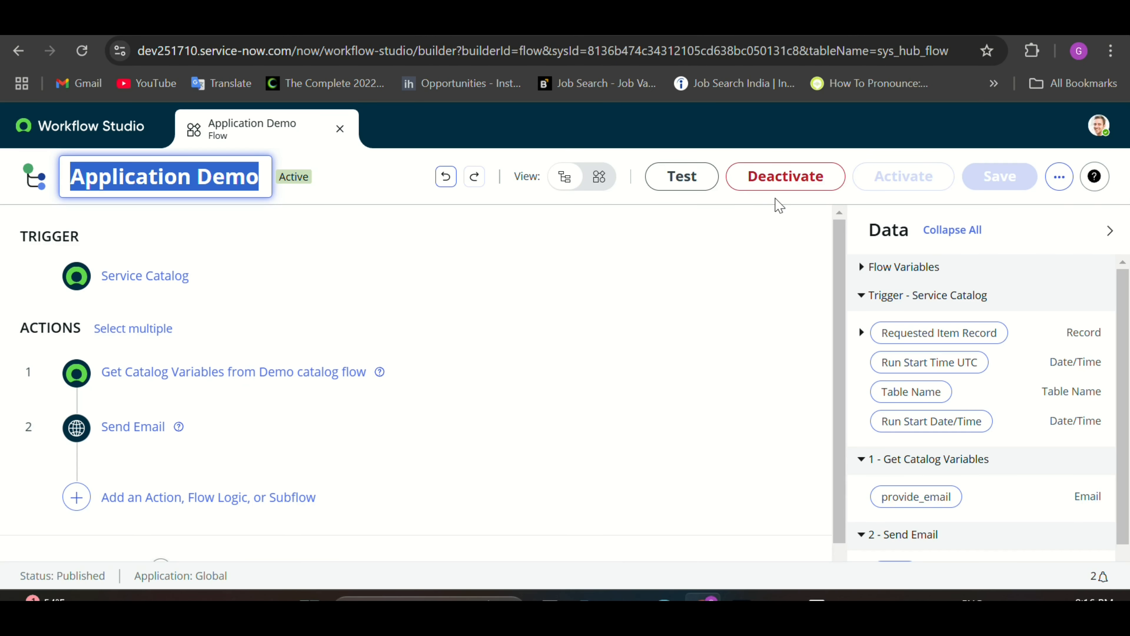
Step: Check the flow's execution history, then open System Logs > Emails by filtering for 'emails'
{"action": "left_click", "coordinate": [1058, 179]}
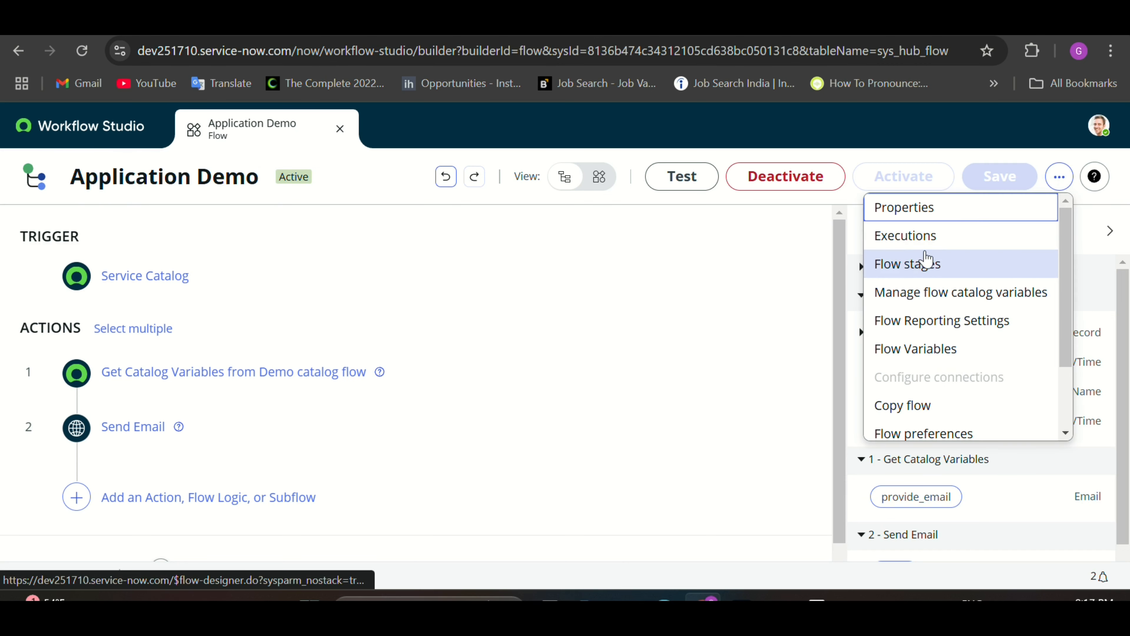
{"action": "left_click", "coordinate": [920, 250]}
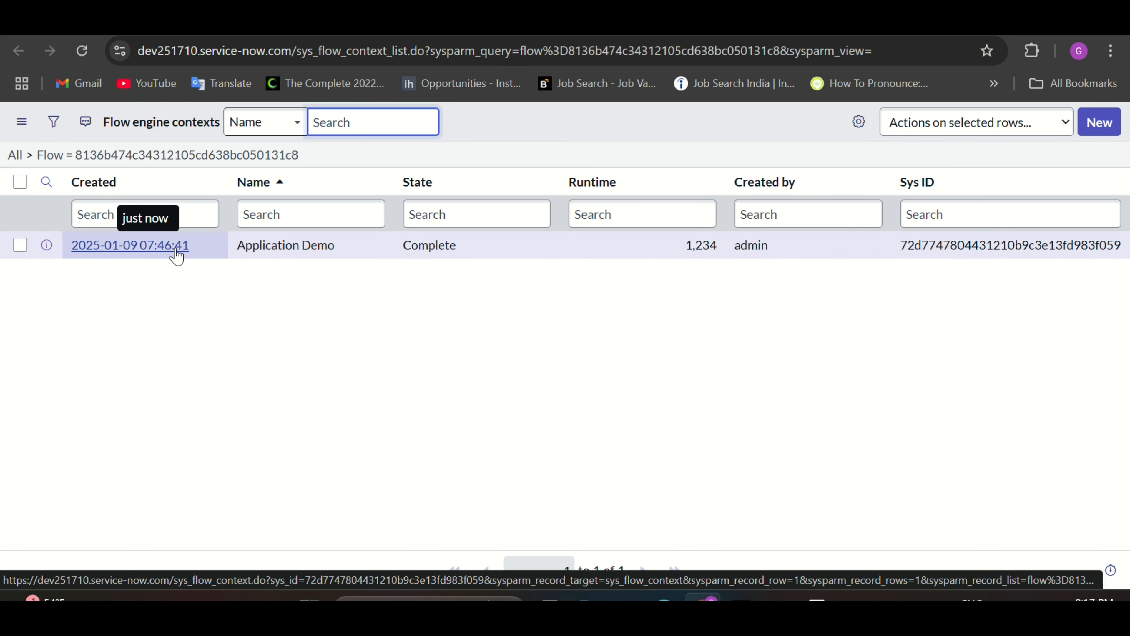
{"action": "left_click", "coordinate": [231, 21]}
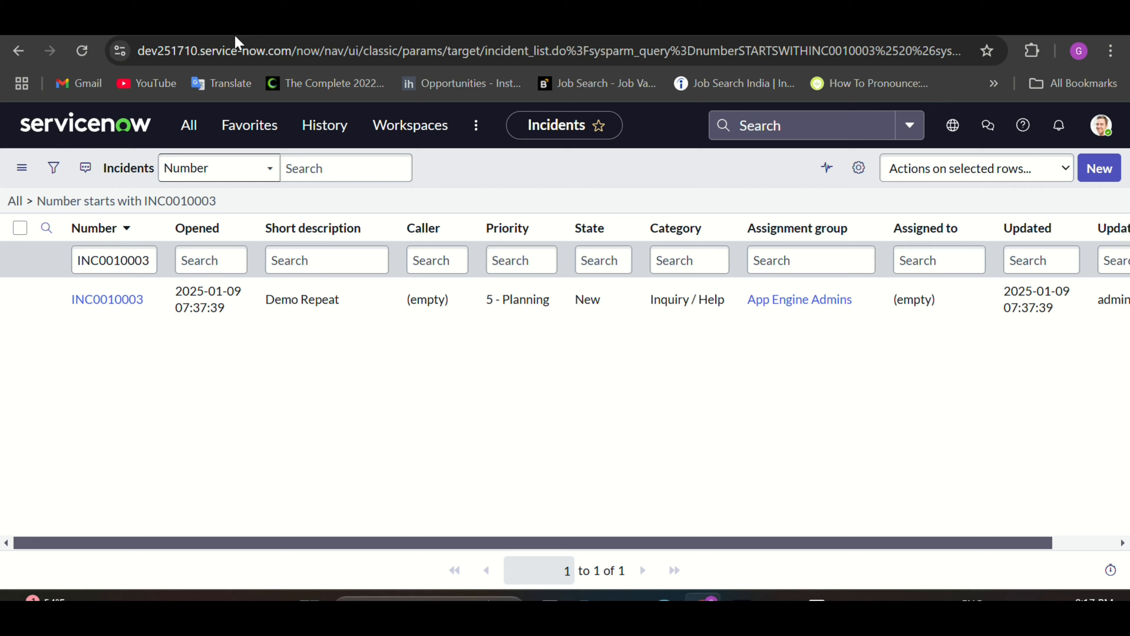
{"action": "left_click", "coordinate": [189, 136]}
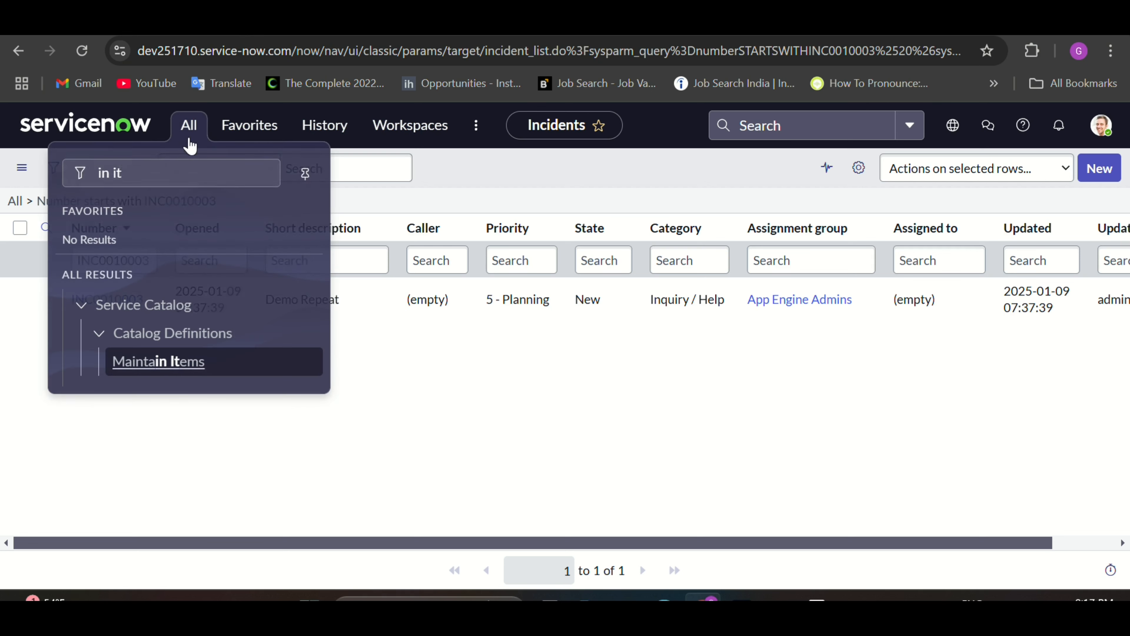
{"action": "key", "text": "BackSpace"}
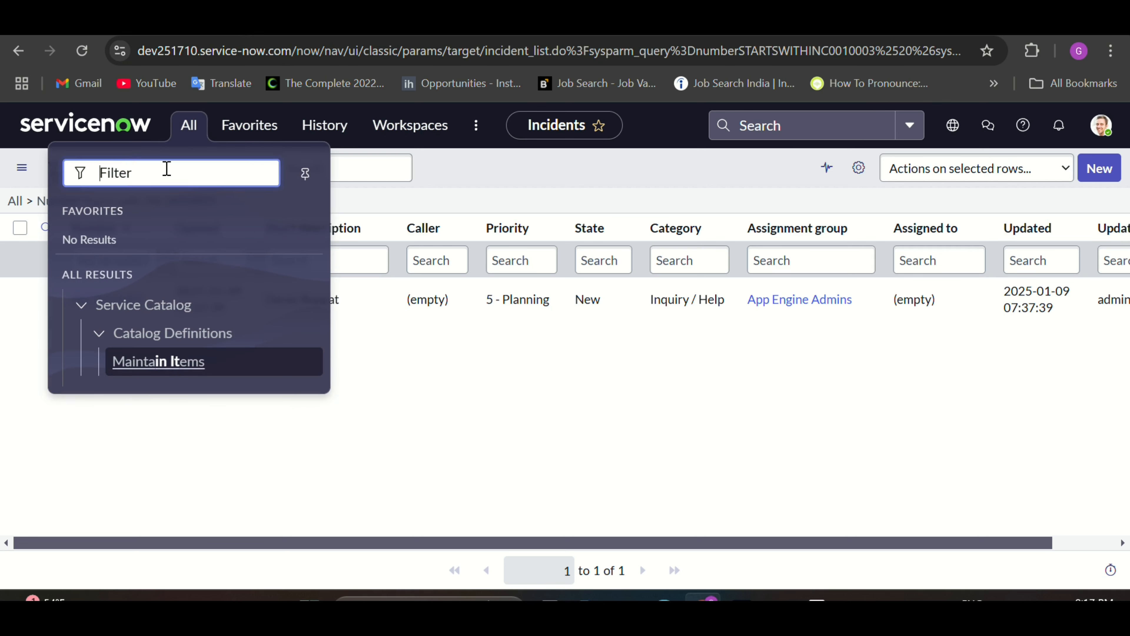
{"action": "type", "text": "emails"}
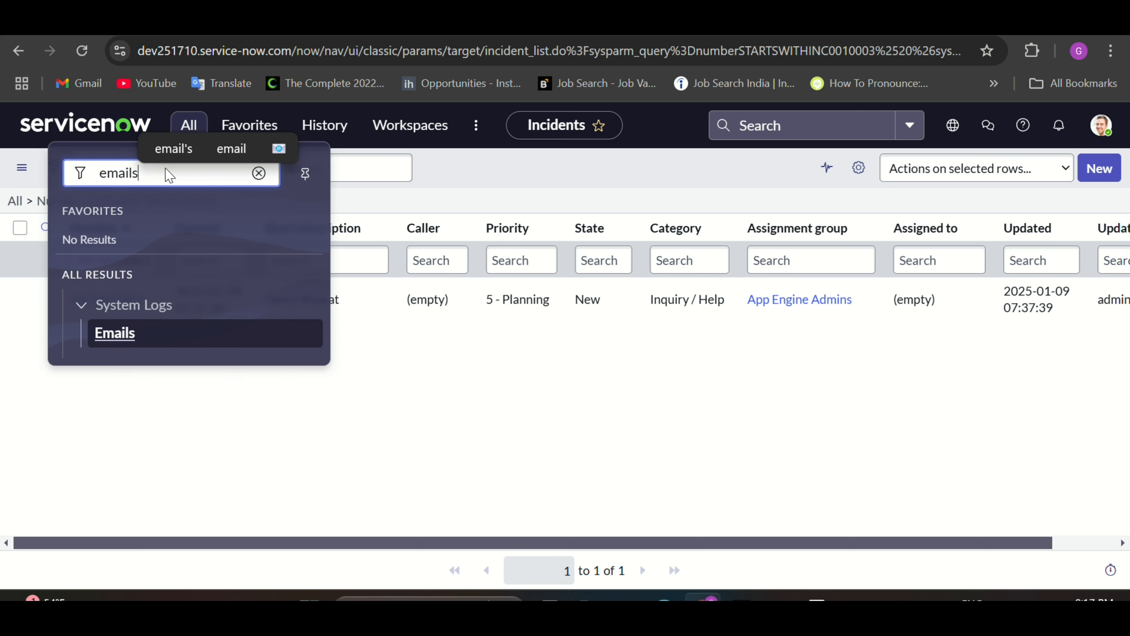
{"action": "left_click", "coordinate": [119, 341]}
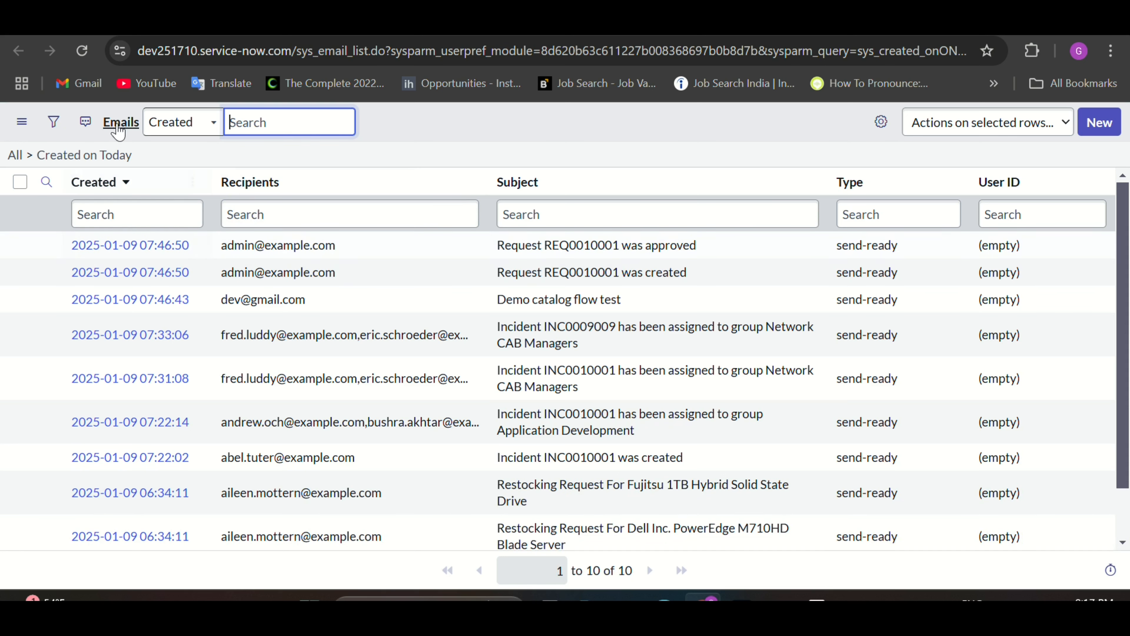
Step: Refresh the Emails list and open the 'Demo catalog flow test' email record
{"action": "left_click", "coordinate": [82, 50]}
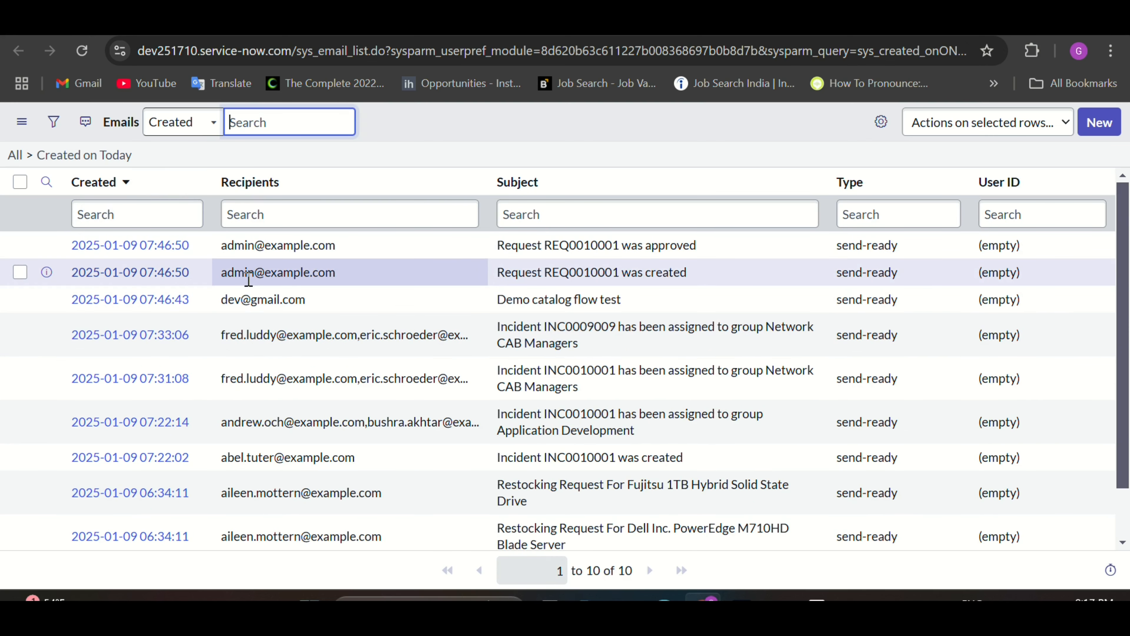
{"action": "left_click_drag", "start_coordinate": [308, 299], "coordinate": [215, 306]}
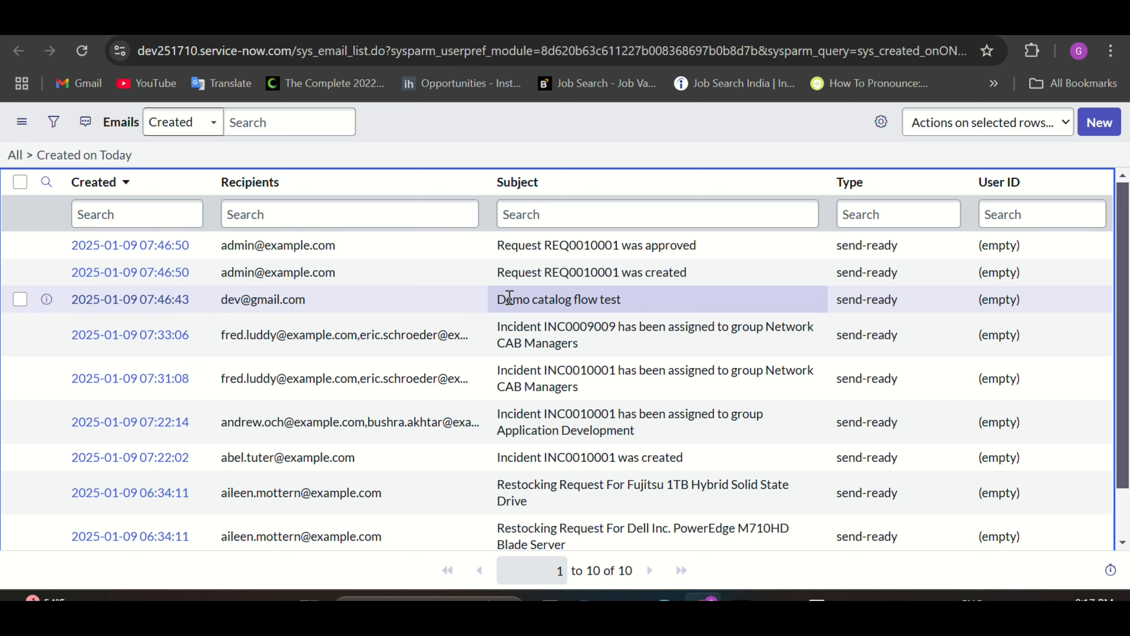
{"action": "left_click_drag", "start_coordinate": [507, 299], "coordinate": [628, 296]}
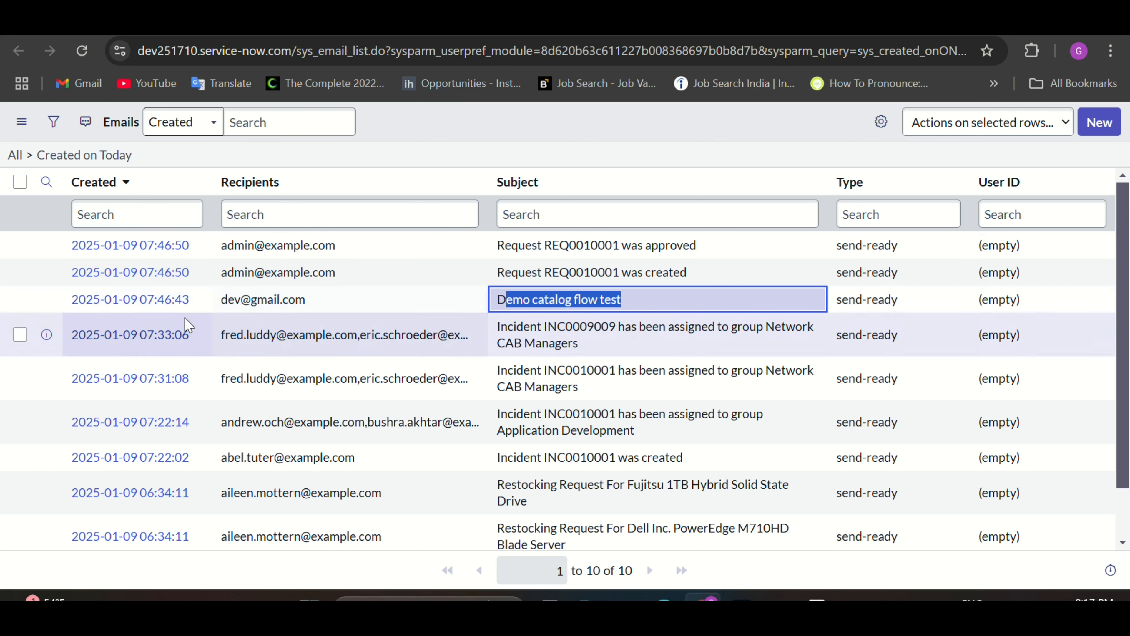
{"action": "left_click", "coordinate": [162, 306]}
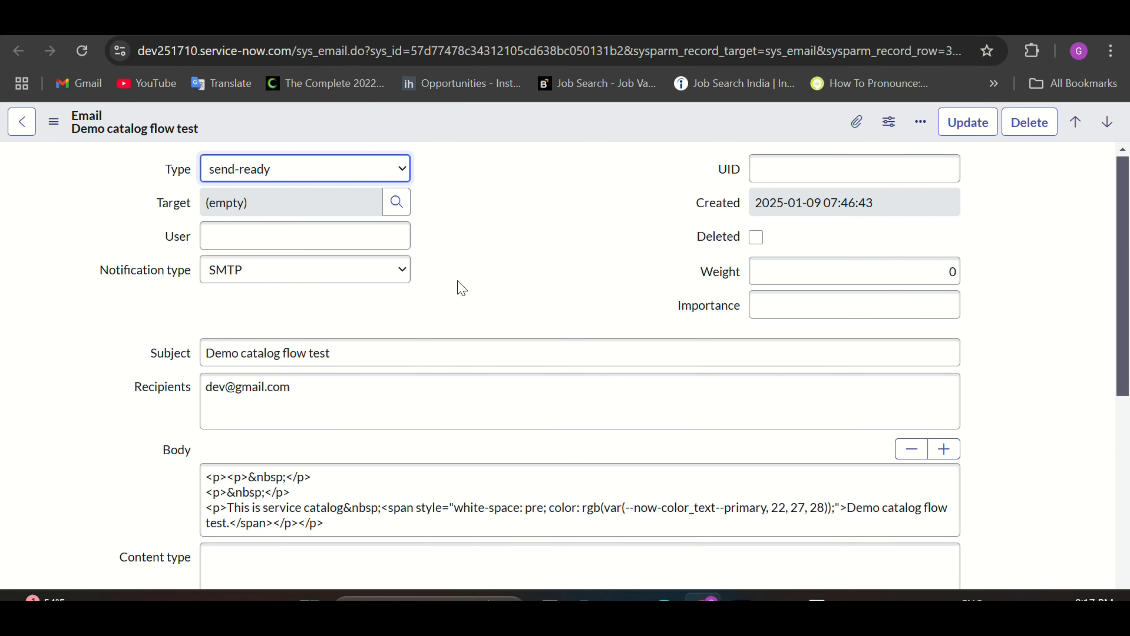
Step: Preview the Demo catalog flow test email, check its body, and close the preview
{"action": "scroll", "coordinate": [138, 436], "scroll_direction": "down", "scroll_amount": 8}
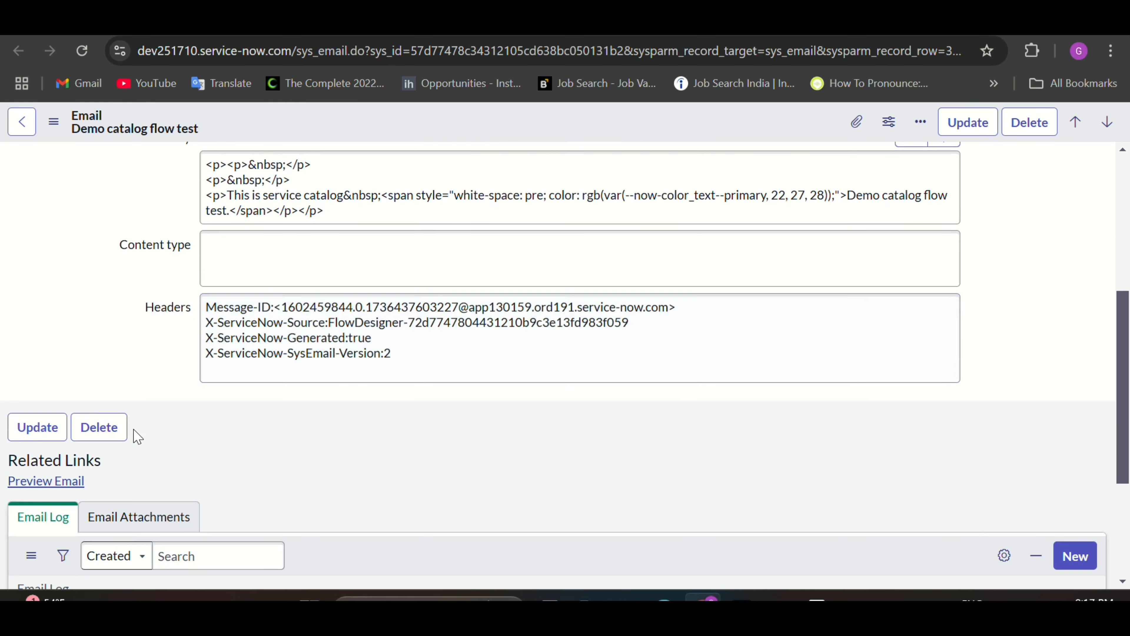
{"action": "scroll", "coordinate": [130, 305], "scroll_direction": "up", "scroll_amount": 1}
{"action": "scroll", "coordinate": [130, 305], "scroll_direction": "up", "scroll_amount": 1}
{"action": "left_click", "coordinate": [69, 373]}
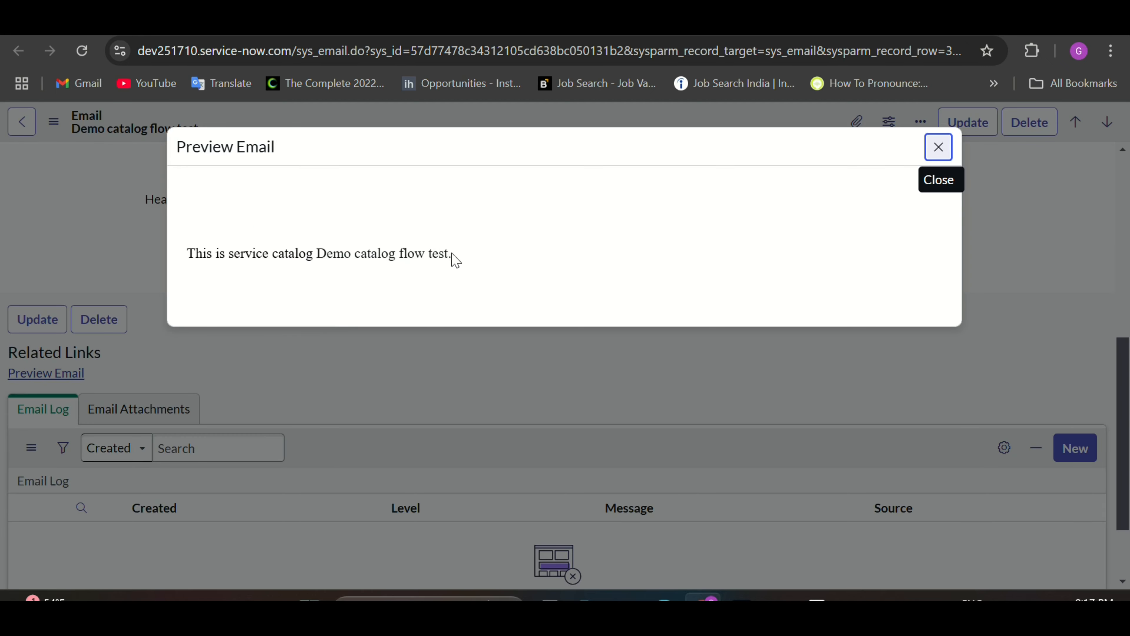
{"action": "left_click_drag", "start_coordinate": [454, 258], "coordinate": [189, 267]}
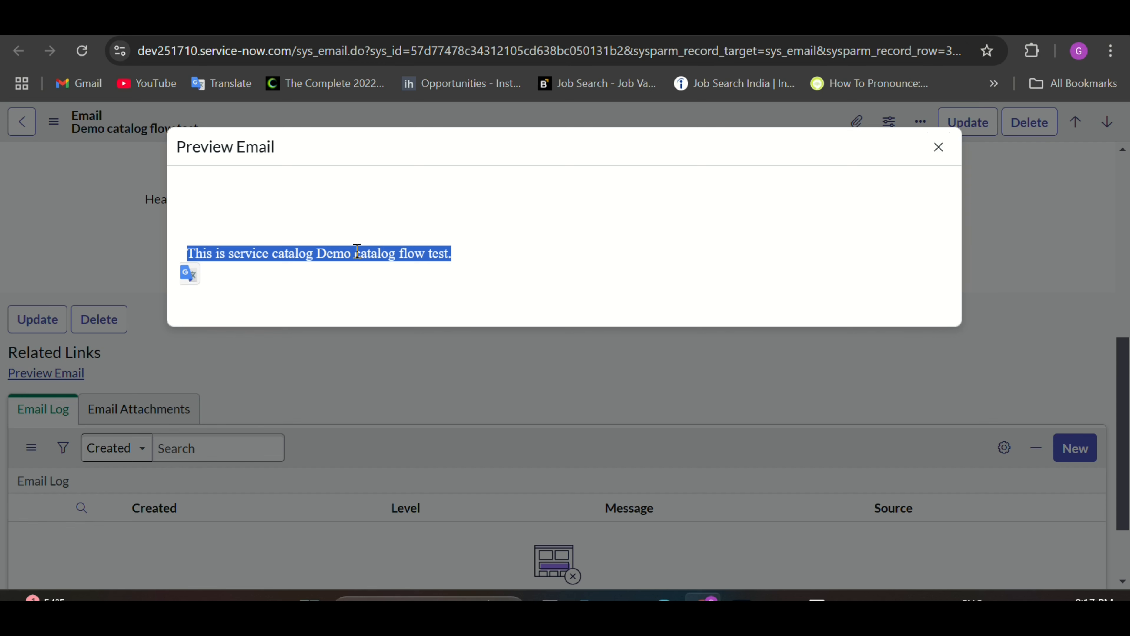
{"action": "left_click", "coordinate": [500, 351]}
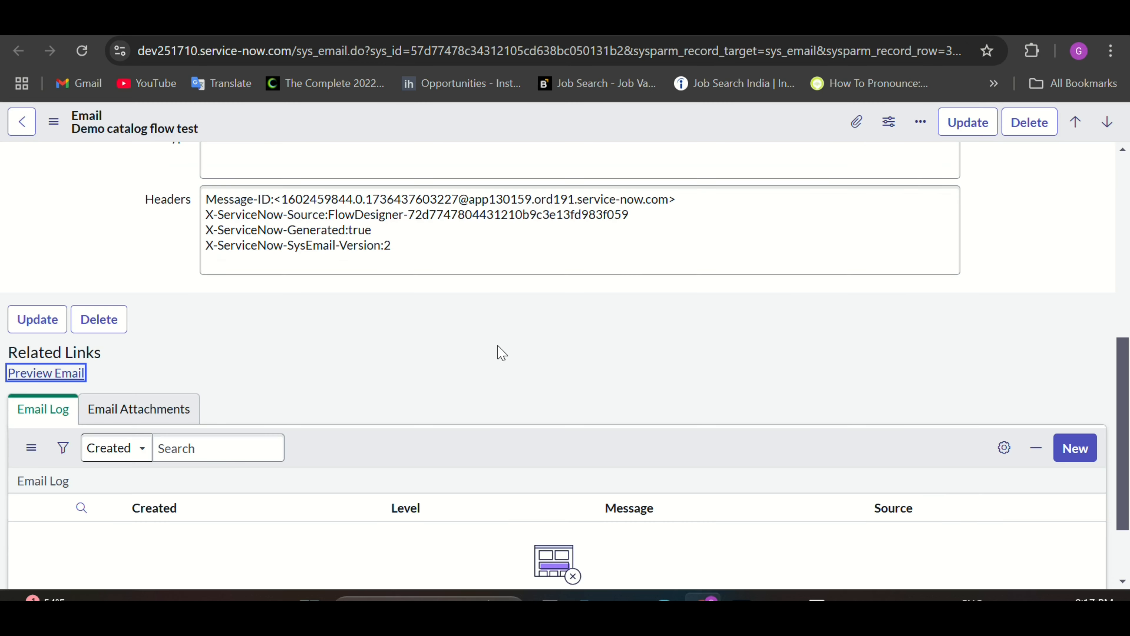
{"action": "scroll", "coordinate": [712, 285], "scroll_direction": "up", "scroll_amount": 5}
{"action": "scroll", "coordinate": [683, 308], "scroll_direction": "up", "scroll_amount": 3}
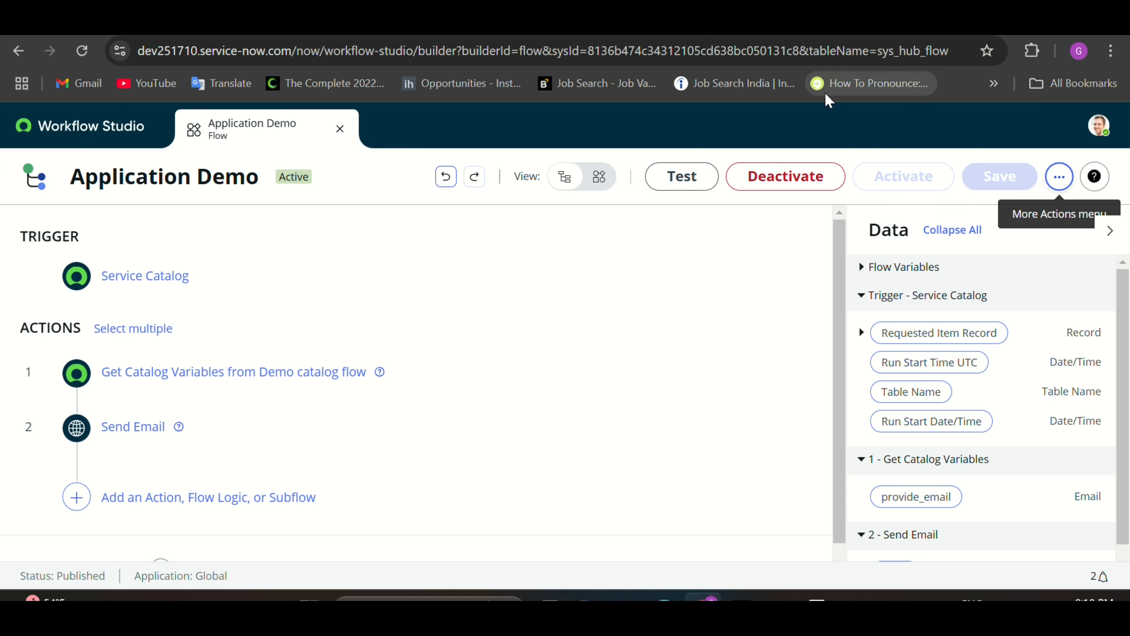
Step: Expand the Service Catalog trigger and review the trigger list, keeping Service Catalog
{"action": "left_click", "coordinate": [153, 279]}
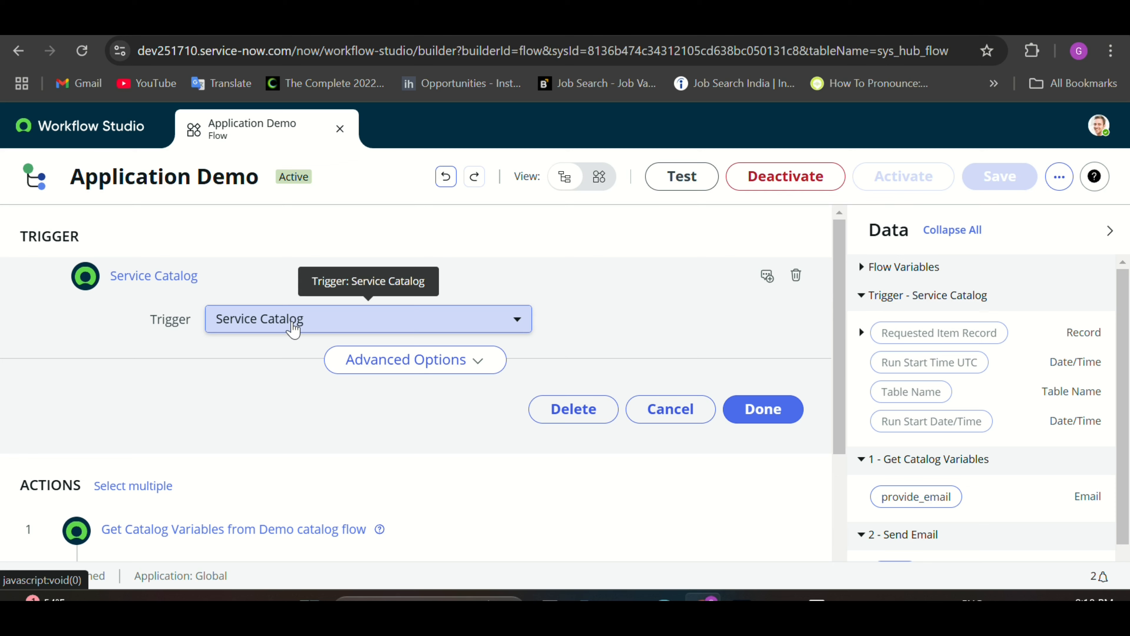
{"action": "left_click", "coordinate": [294, 329]}
{"action": "scroll", "coordinate": [290, 386], "scroll_direction": "down", "scroll_amount": 1}
{"action": "scroll", "coordinate": [267, 374], "scroll_direction": "up", "scroll_amount": 1}
{"action": "left_click", "coordinate": [145, 312]}
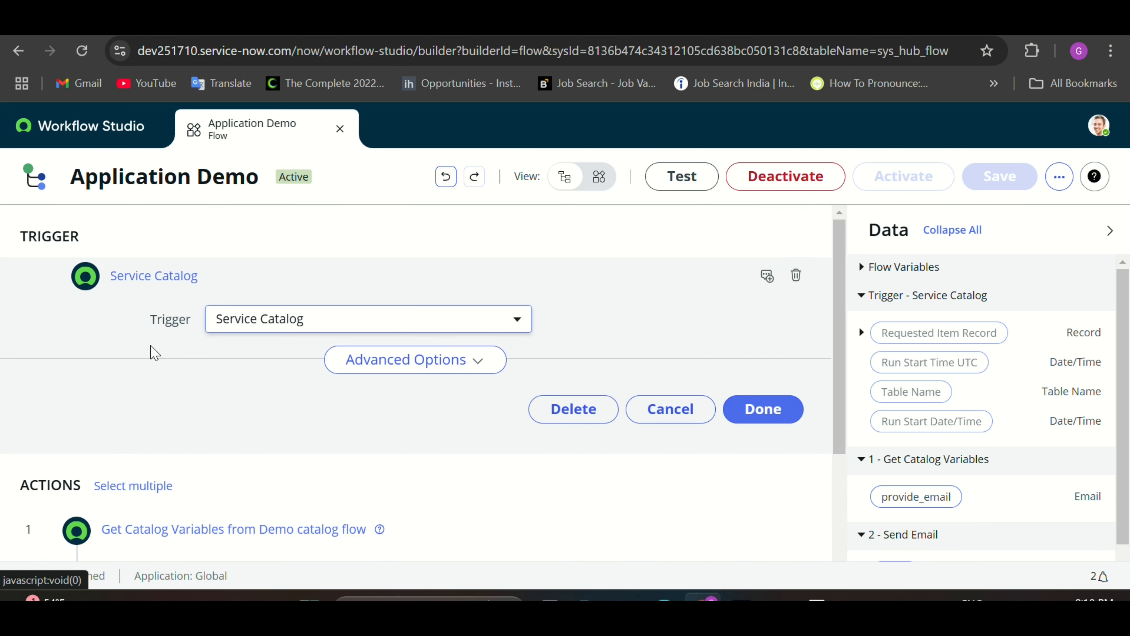
Step: Browse the Action and Flow Logic choices for a new step after Send Email
{"action": "scroll", "coordinate": [148, 379], "scroll_direction": "down", "scroll_amount": 3}
{"action": "left_click", "coordinate": [147, 464]}
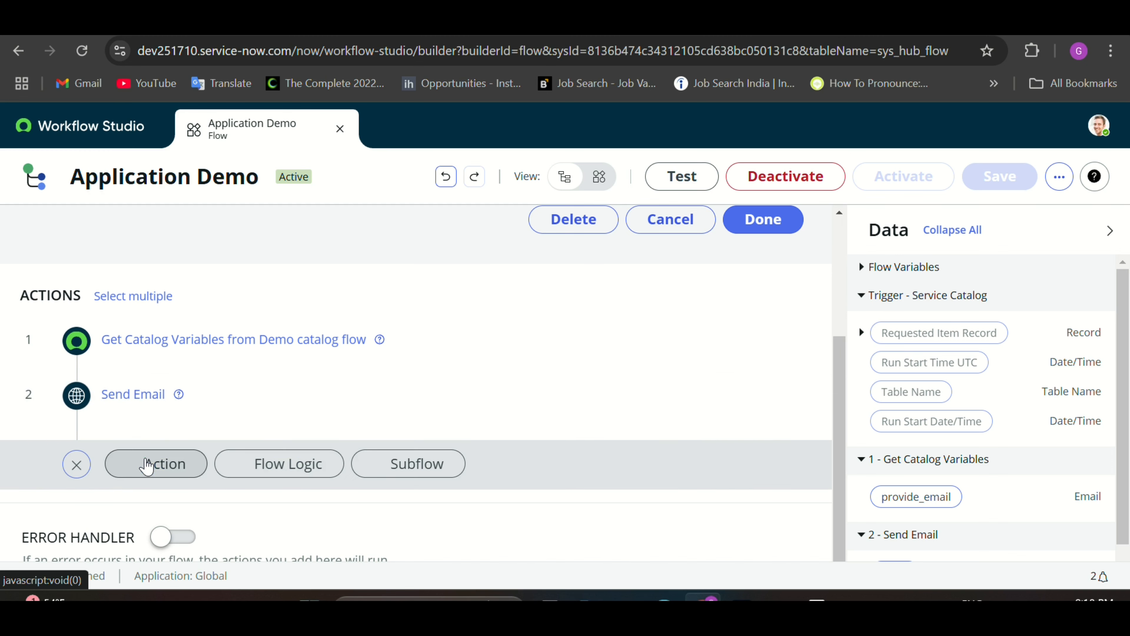
{"action": "left_click", "coordinate": [186, 468]}
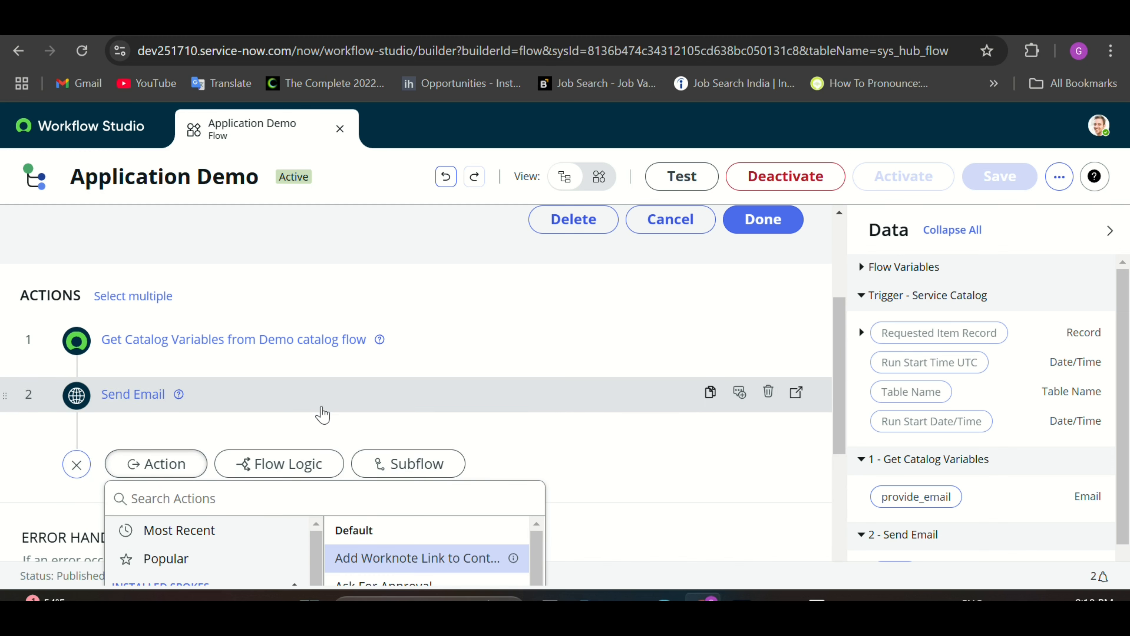
{"action": "scroll", "coordinate": [326, 410], "scroll_direction": "down", "scroll_amount": 3}
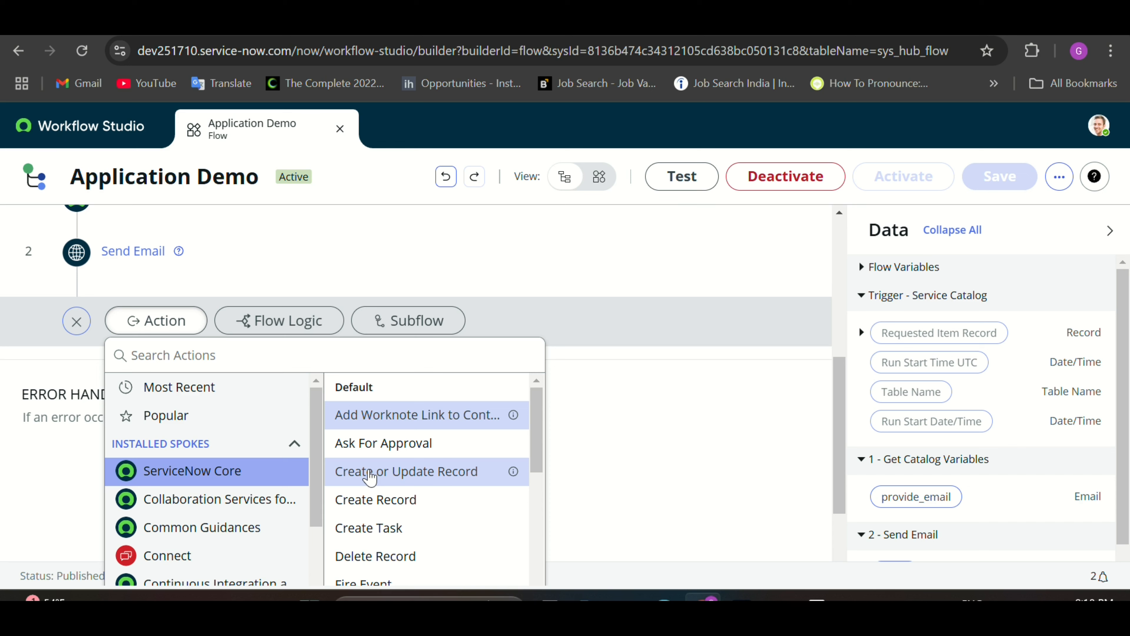
{"action": "scroll", "coordinate": [370, 476], "scroll_direction": "down", "scroll_amount": 3}
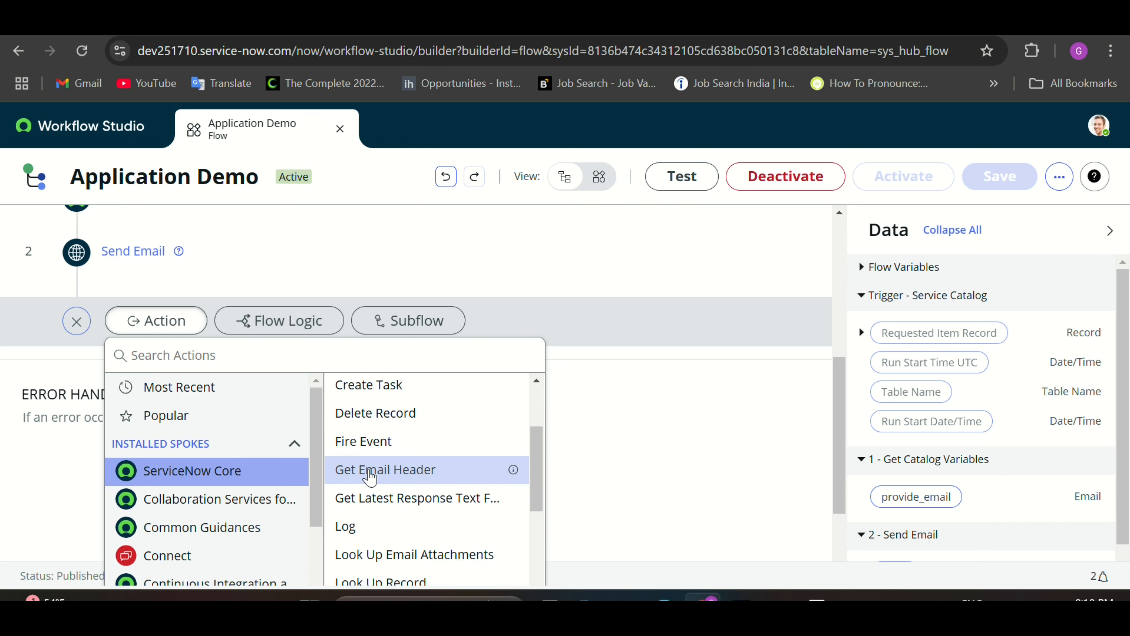
{"action": "scroll", "coordinate": [369, 476], "scroll_direction": "up", "scroll_amount": 2}
{"action": "left_click", "coordinate": [295, 321]}
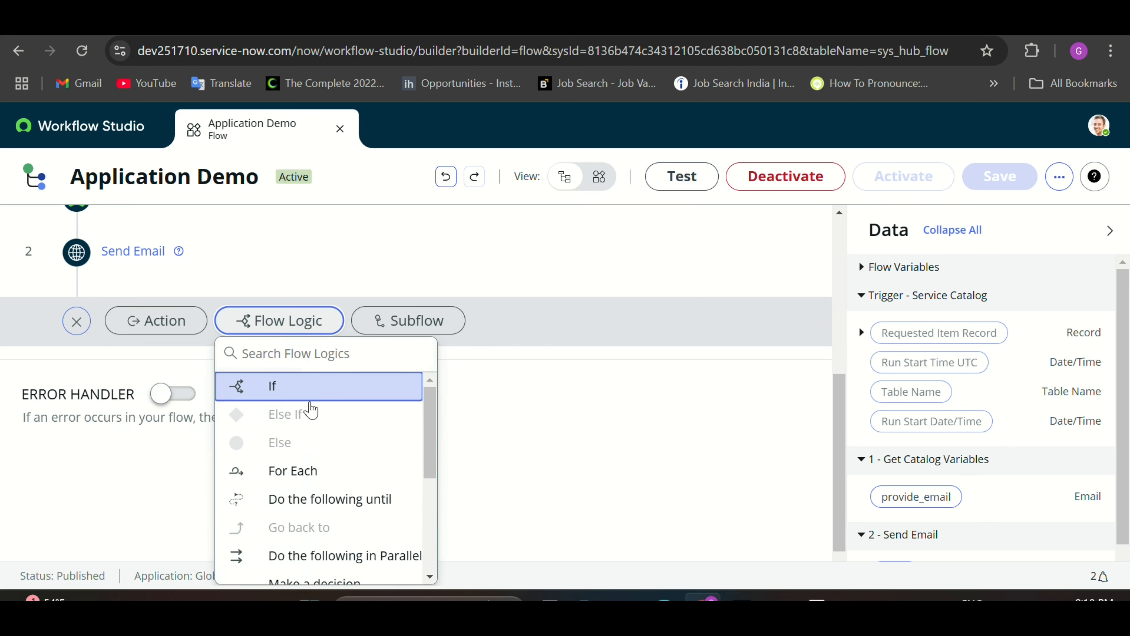
{"action": "scroll", "coordinate": [322, 448], "scroll_direction": "down", "scroll_amount": 1}
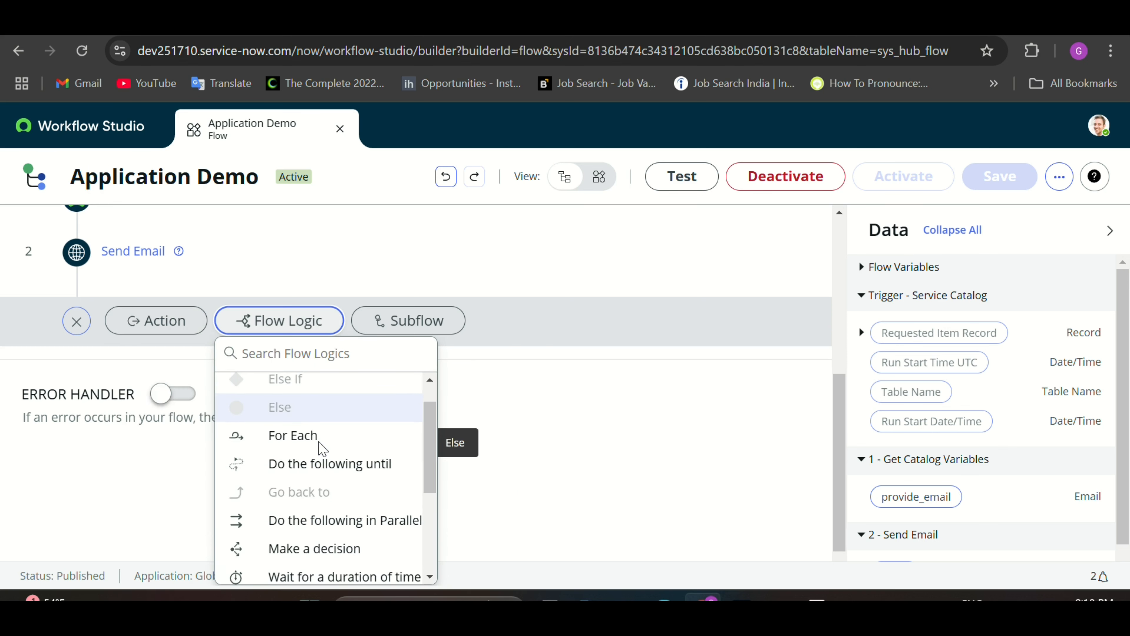
{"action": "scroll", "coordinate": [319, 443], "scroll_direction": "down", "scroll_amount": 1}
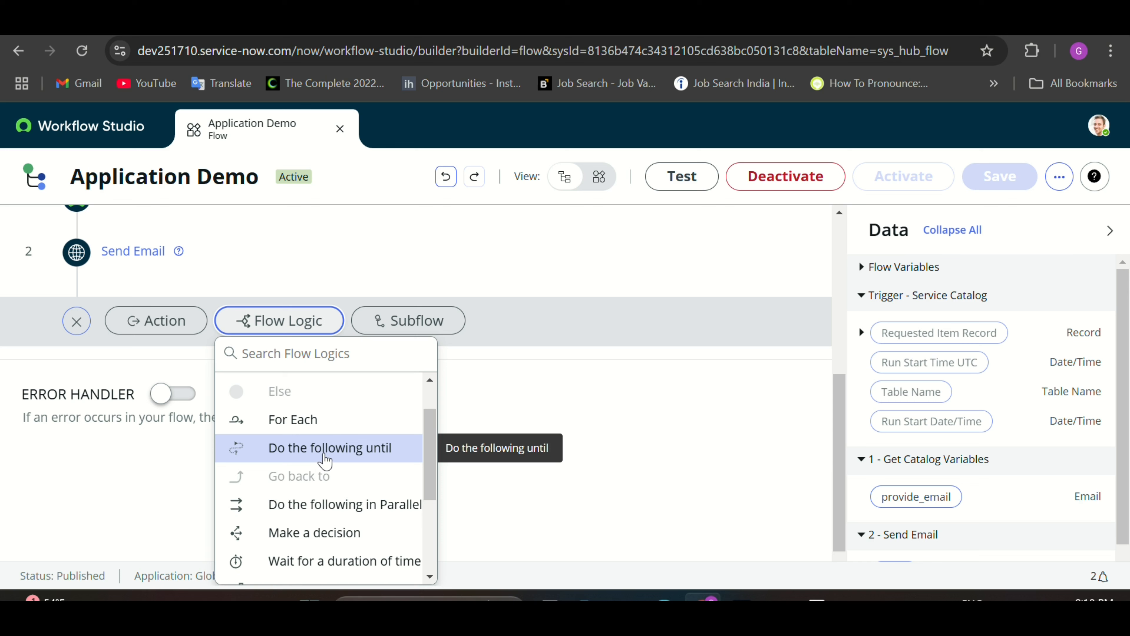
{"action": "scroll", "coordinate": [349, 452], "scroll_direction": "down", "scroll_amount": 3}
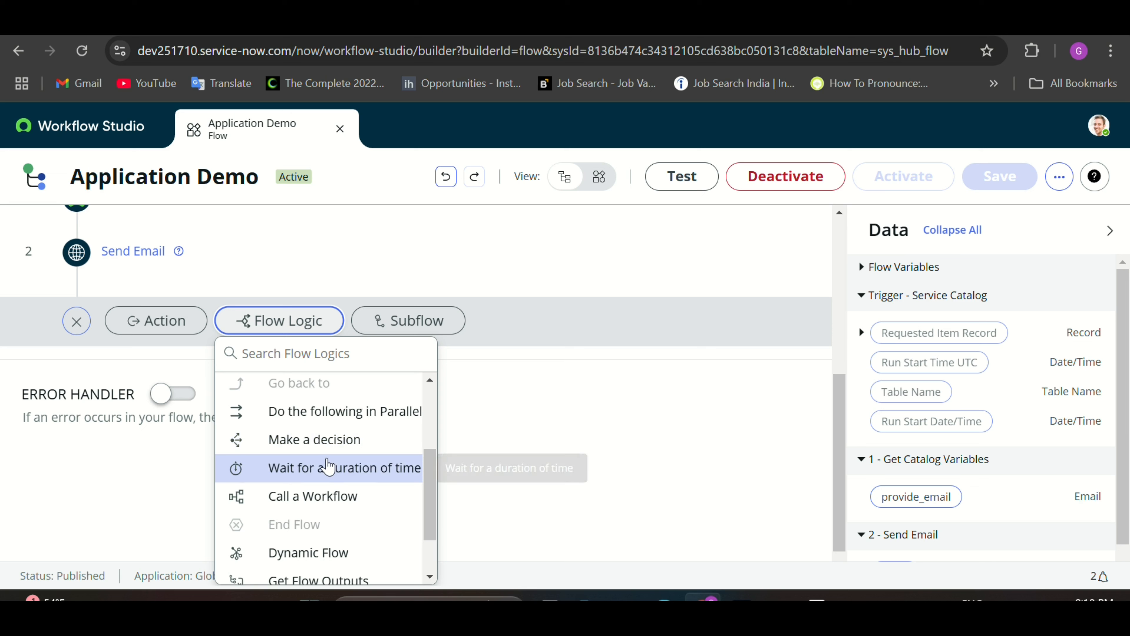
{"action": "scroll", "coordinate": [327, 466], "scroll_direction": "down", "scroll_amount": 2}
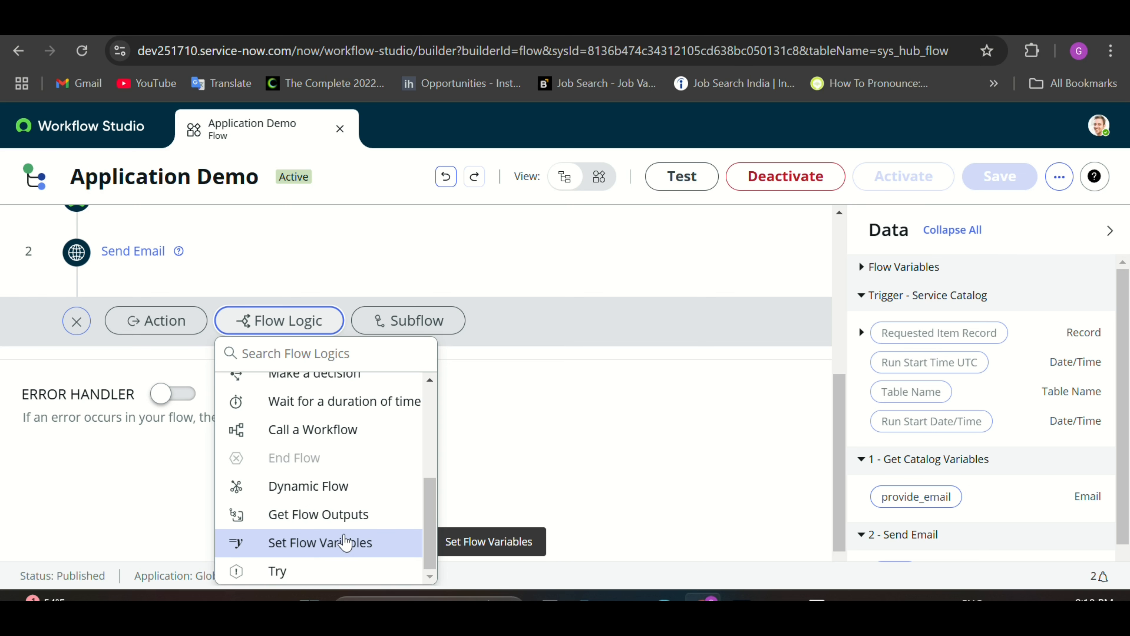
{"action": "scroll", "coordinate": [345, 542], "scroll_direction": "up", "scroll_amount": 5}
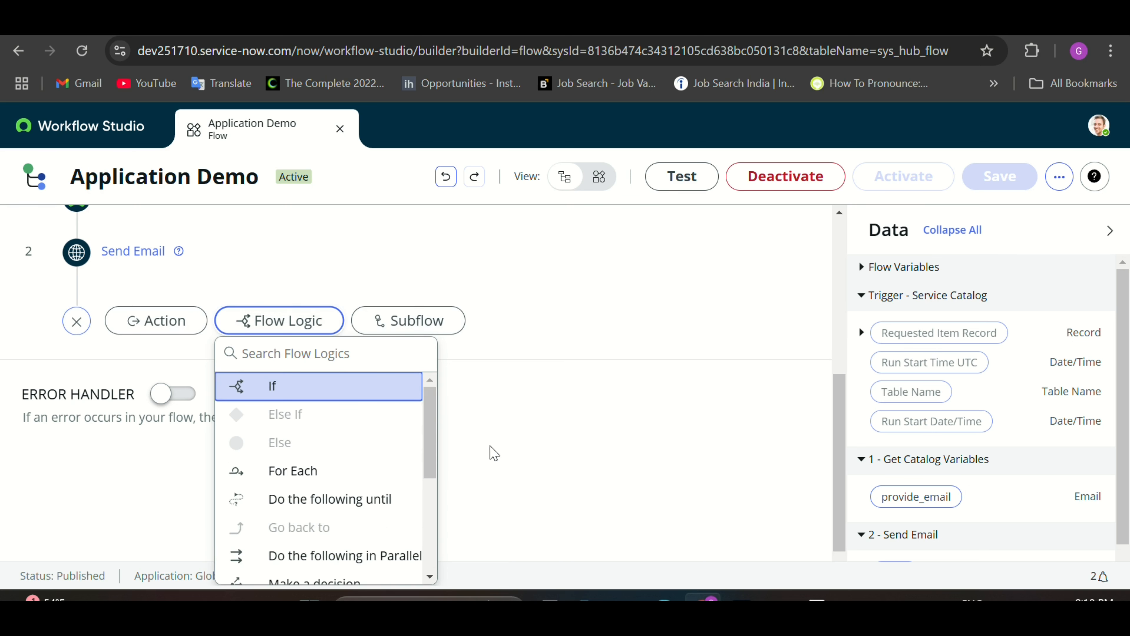
{"action": "scroll", "coordinate": [490, 447], "scroll_direction": "up", "scroll_amount": 7}
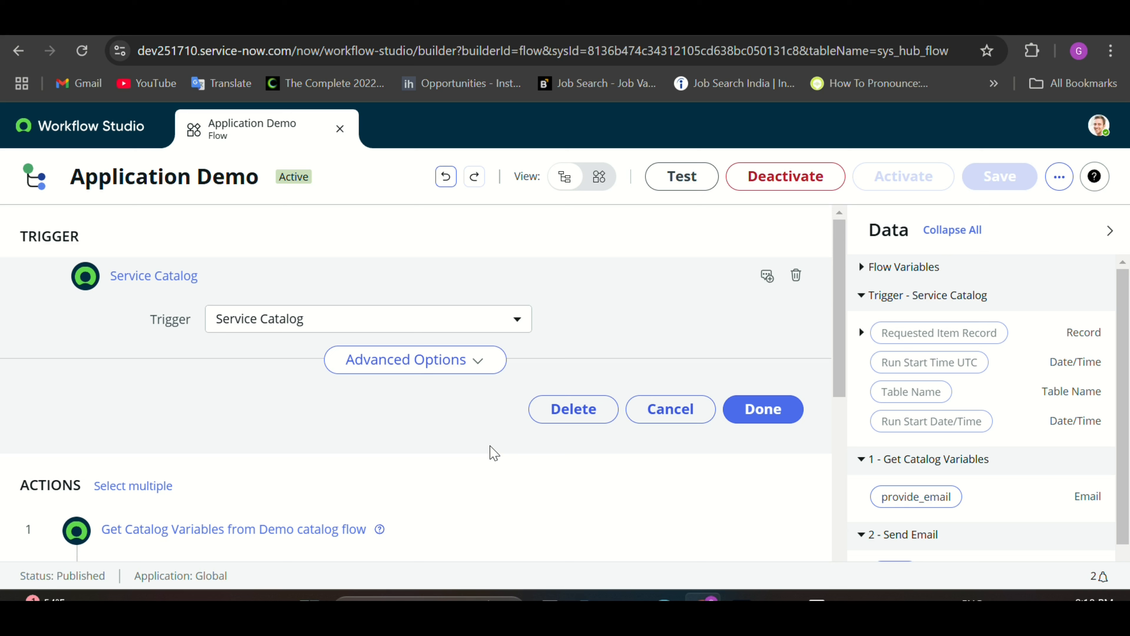